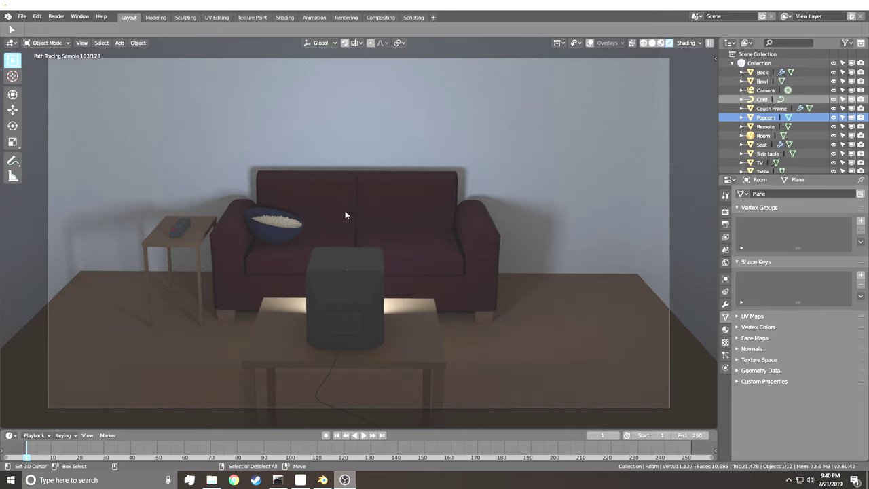
- Start a new file and delete the default camera, cube and light
click(22, 16)
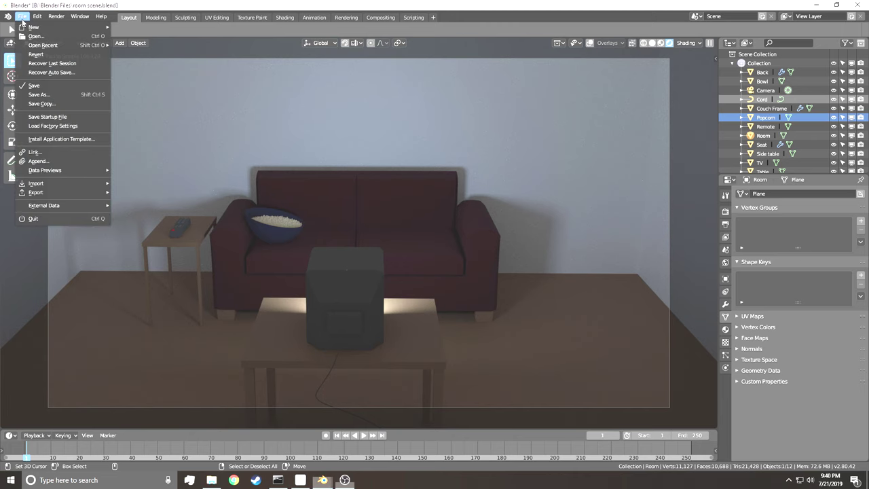
mouse_move(34, 27)
click(139, 29)
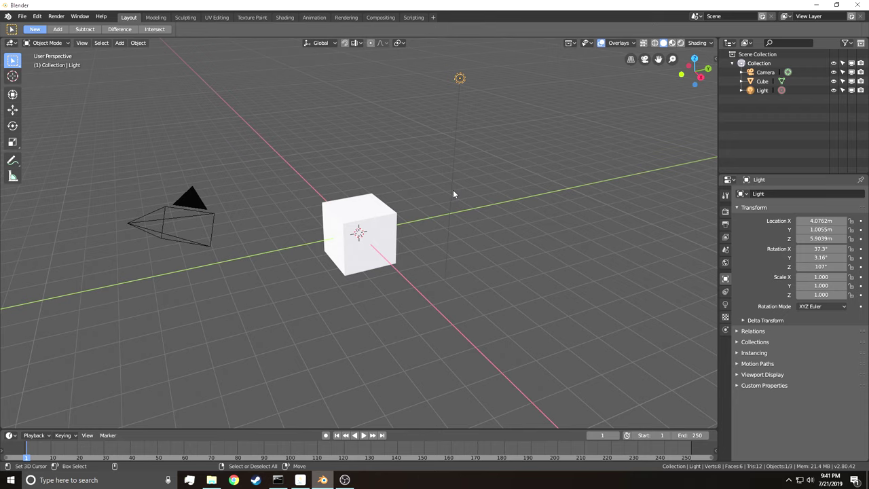
key(a)
key(x)
click(454, 192)
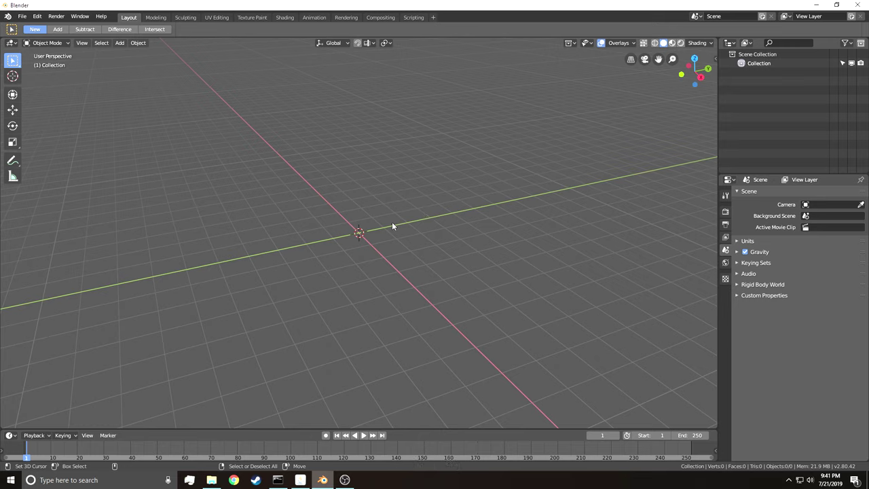
- Add a mesh plane at the world origin
key(shift+a)
mouse_move(392, 223)
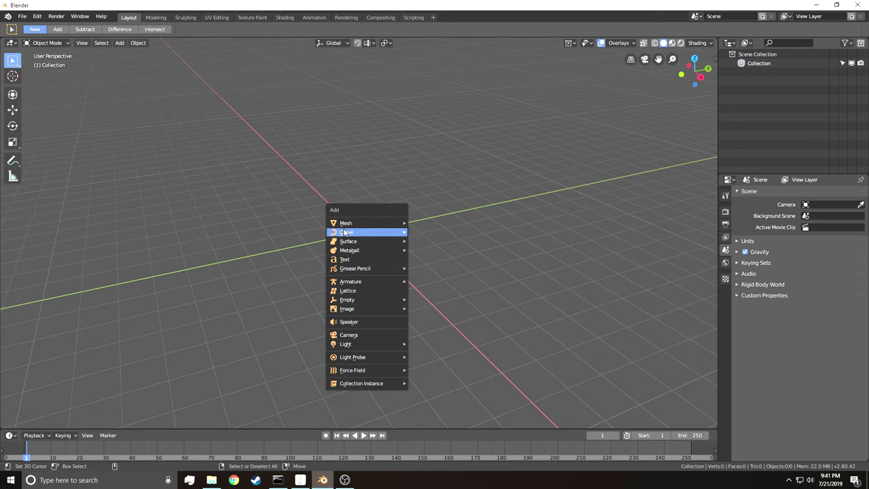
mouse_move(358, 224)
click(425, 223)
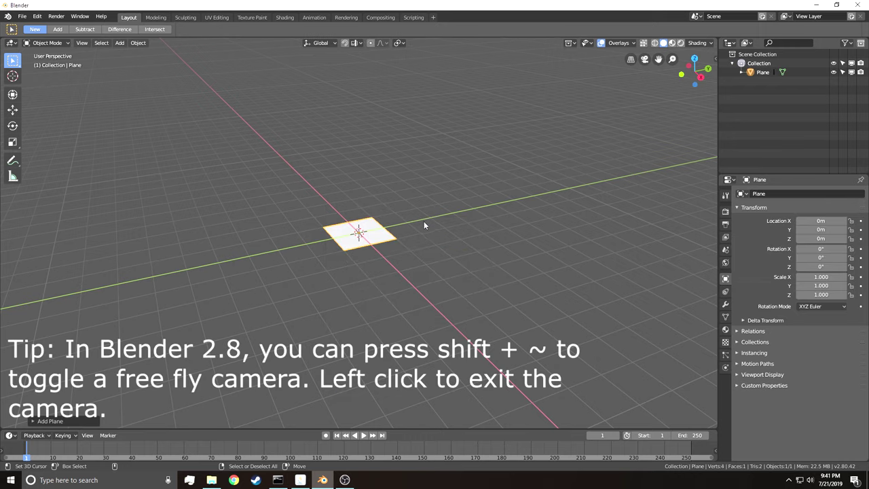
- Scale the plane uniformly by 1.5
scroll(424, 221, up, 5)
key(shift+grave)
key(w)
key(a)
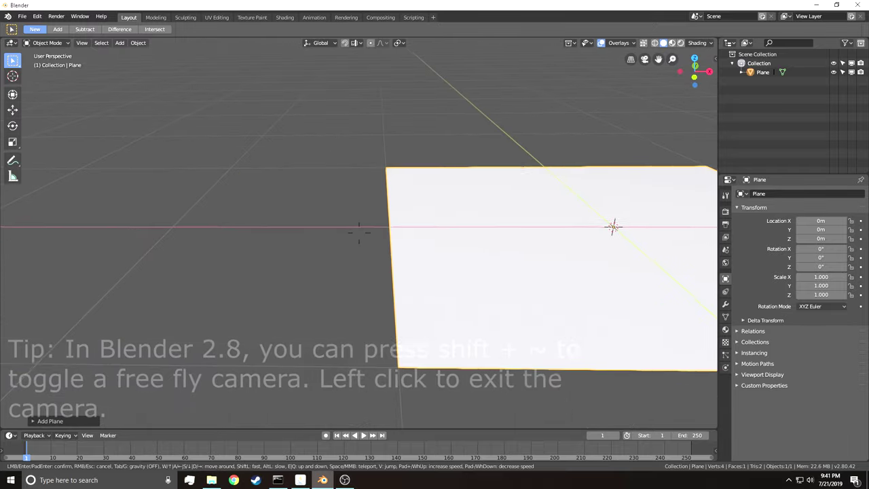
key(d)
key(s)
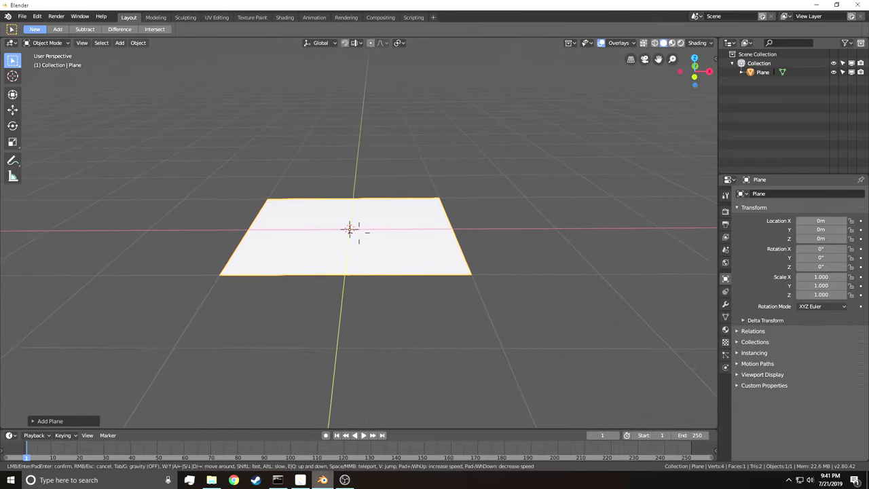
click(359, 236)
text(s)
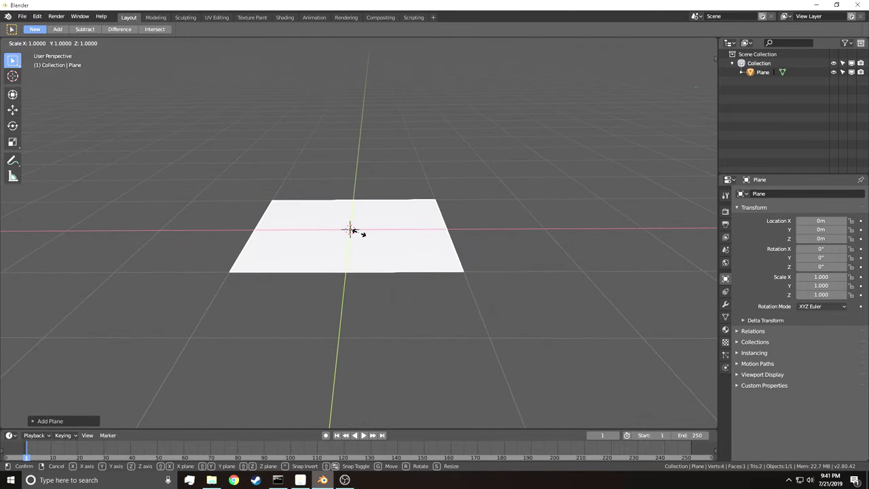
text(1.5)
key(Return)
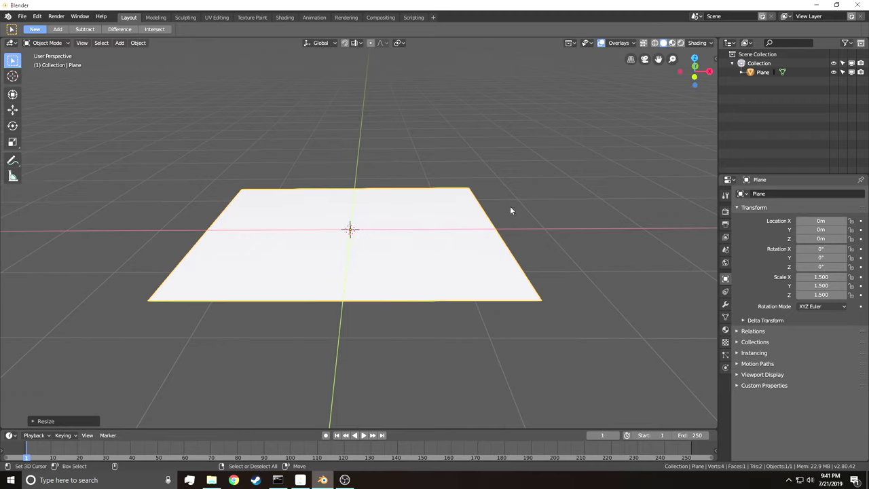
- Switch the plane from Object Mode to Edit Mode, toggling between the two modes
click(41, 44)
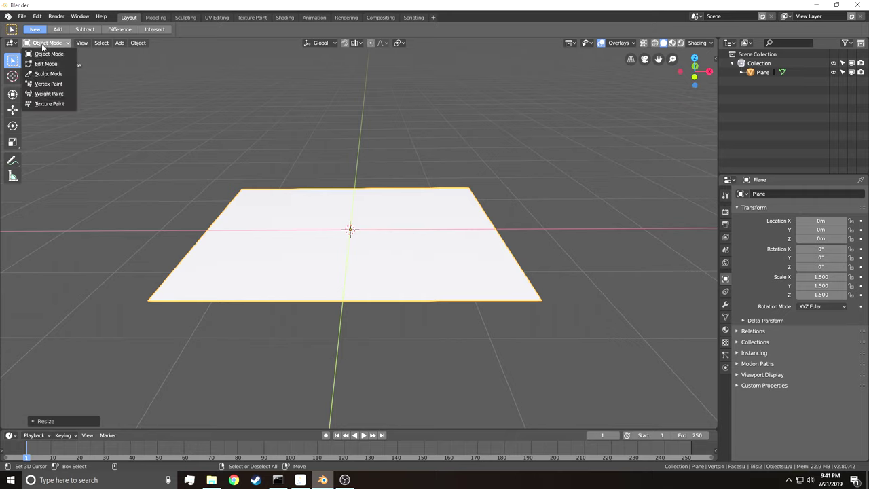
click(57, 64)
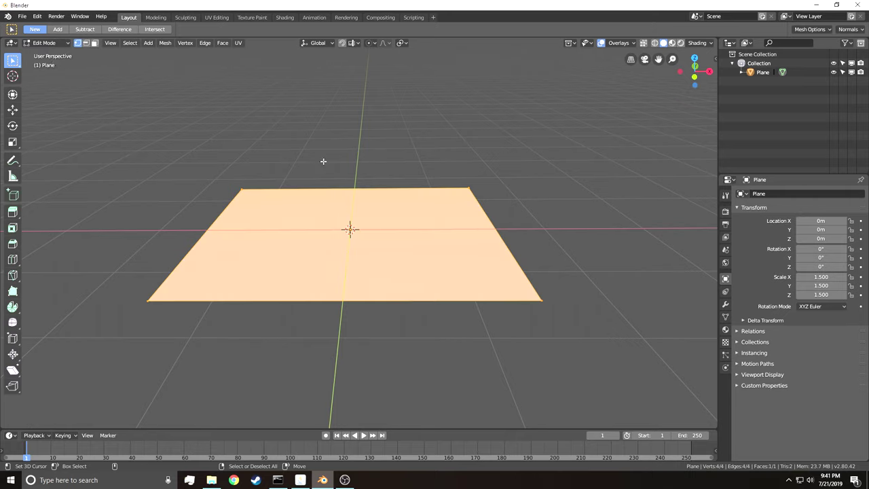
key(Tab)
key(Tab)
key(Tab)
key(Tab)
- Alternate between edge and vertex selection, and try selecting single corner vertices of the plane
click(86, 43)
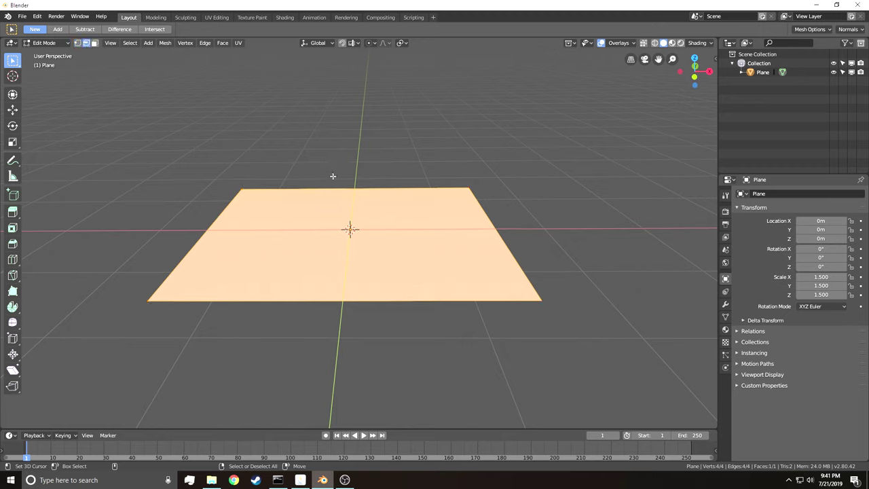
click(78, 43)
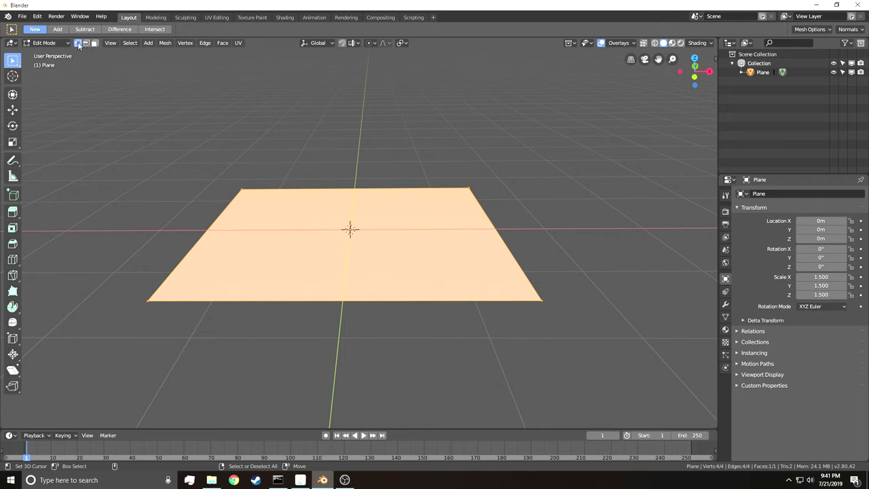
click(86, 43)
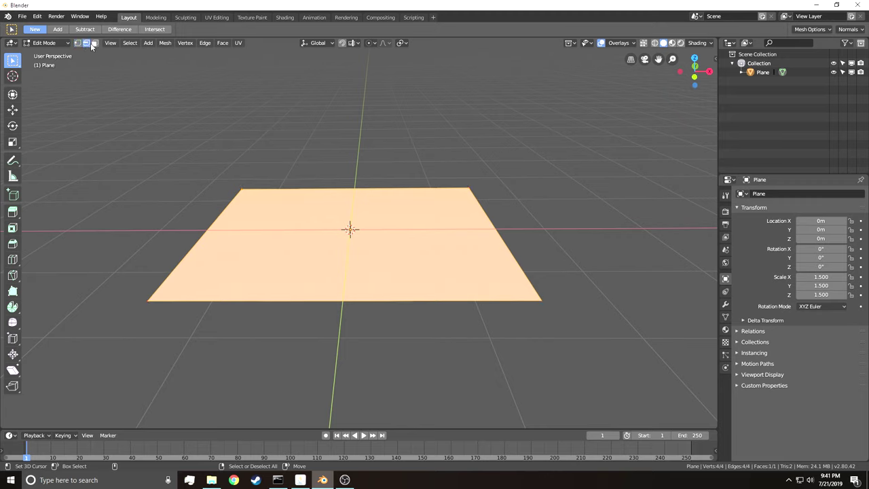
click(78, 43)
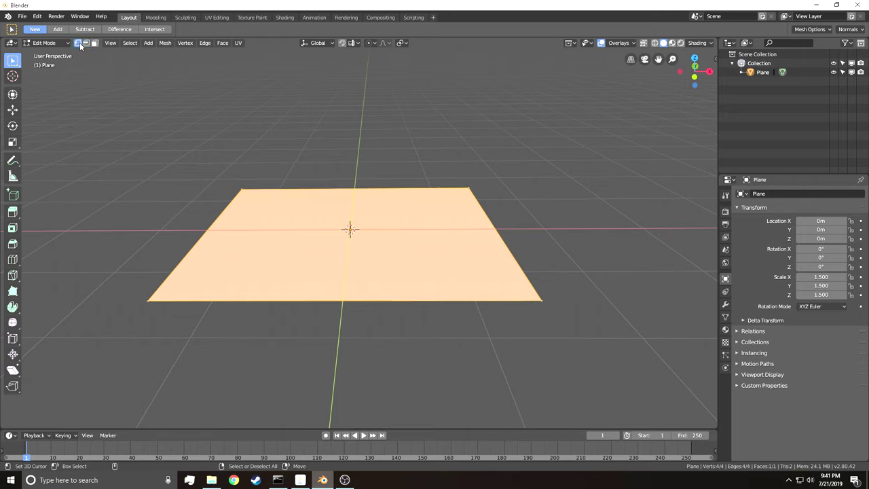
click(241, 185)
click(540, 300)
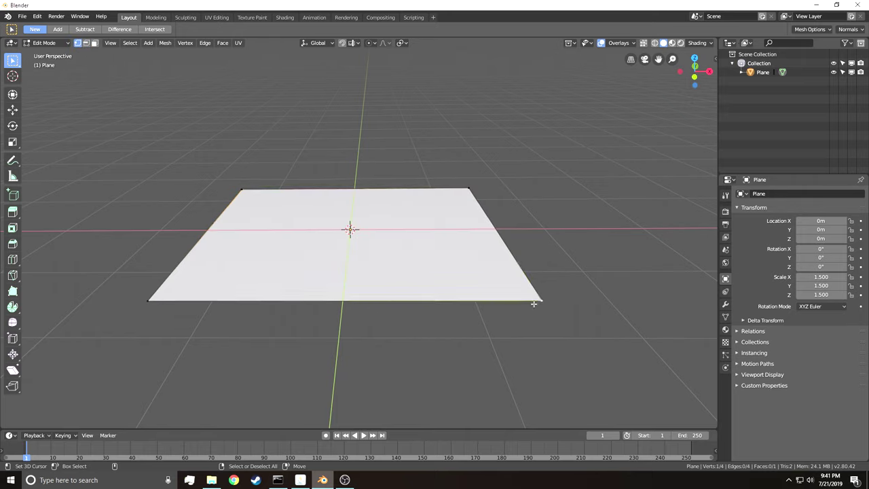
- Try edge selection and then face selection on the plane, clearing the selection each time
click(86, 42)
click(222, 290)
key(alt+a)
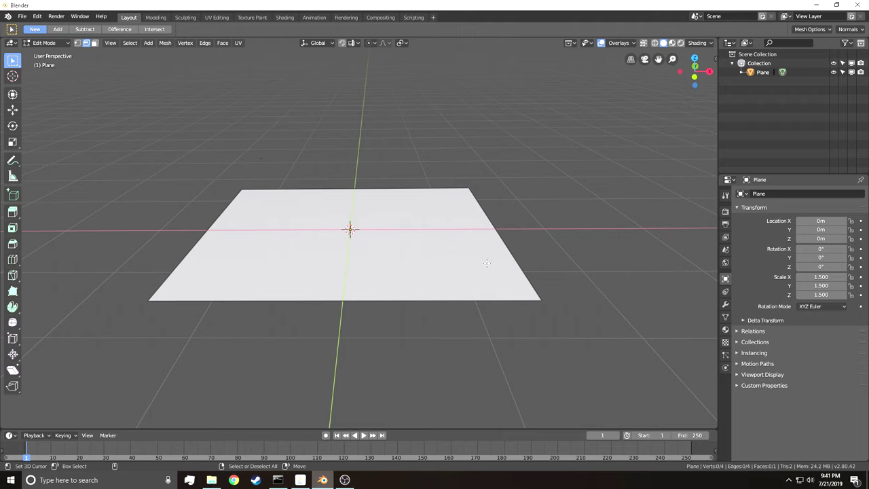
click(95, 42)
click(329, 237)
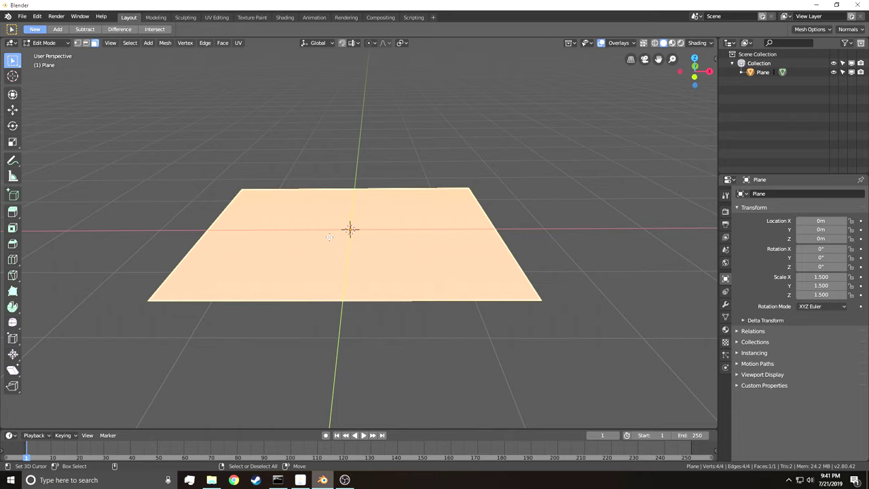
key(alt+a)
click(86, 42)
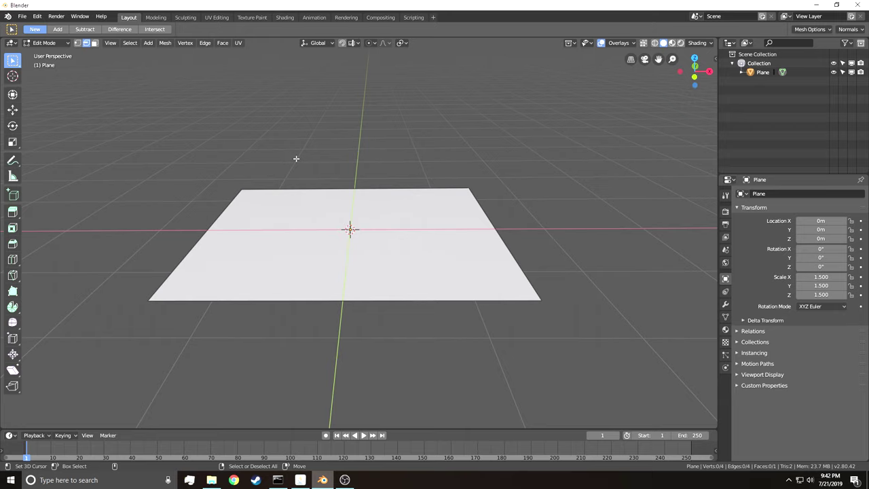
- Try edge selection on the plane by selecting its border edges one after another
click(78, 43)
key(shift+grave)
key(e)
key(s)
key(d)
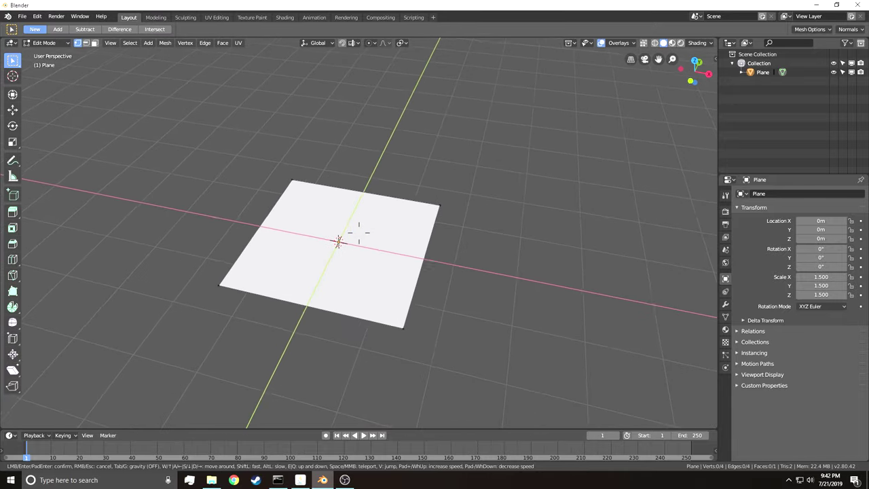
key(w)
click(359, 232)
click(86, 43)
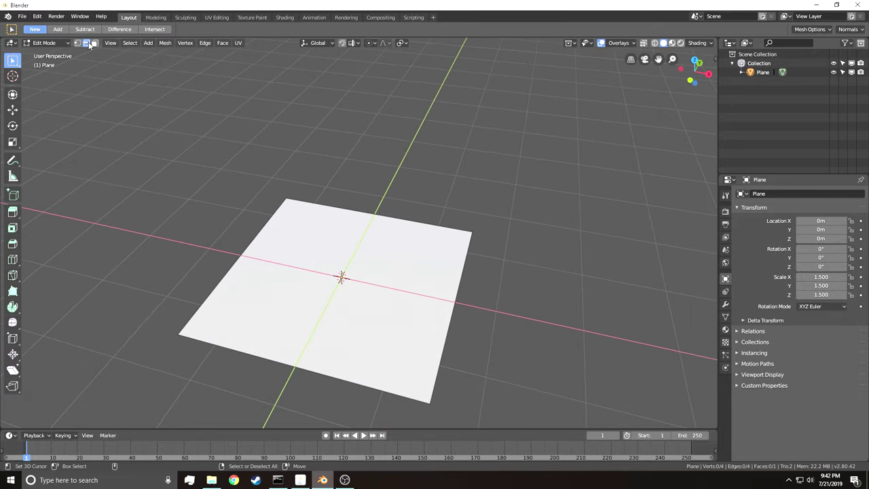
right_click(390, 216)
click(466, 283)
right_click(279, 352)
right_click(201, 294)
right_click(381, 216)
right_click(461, 285)
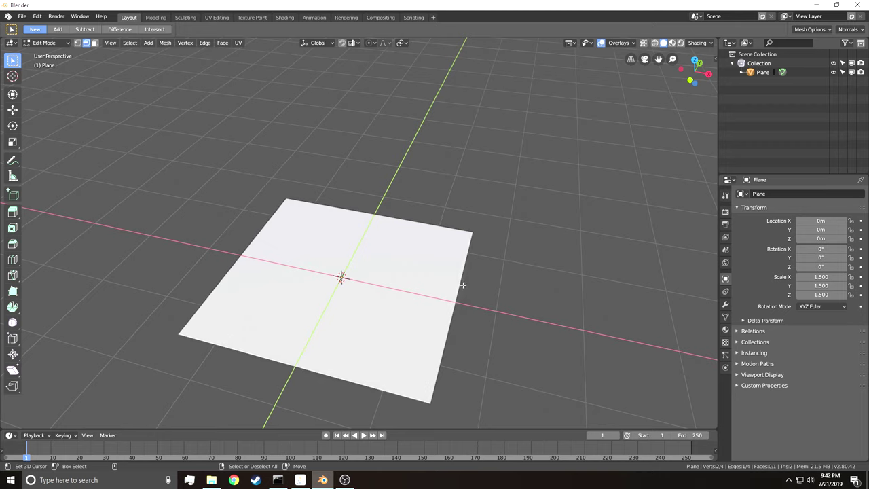
- Try selecting a corner vertex in vertex selection and the whole plane in face selection
click(78, 43)
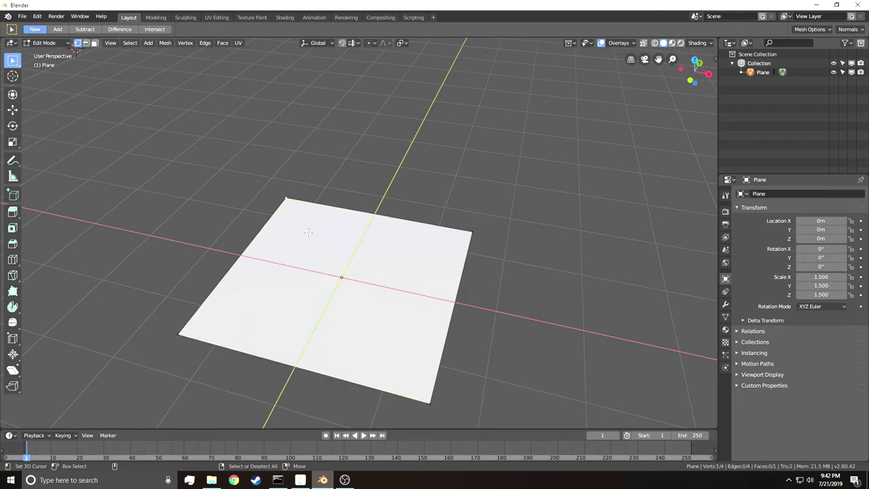
click(471, 245)
click(95, 43)
click(379, 290)
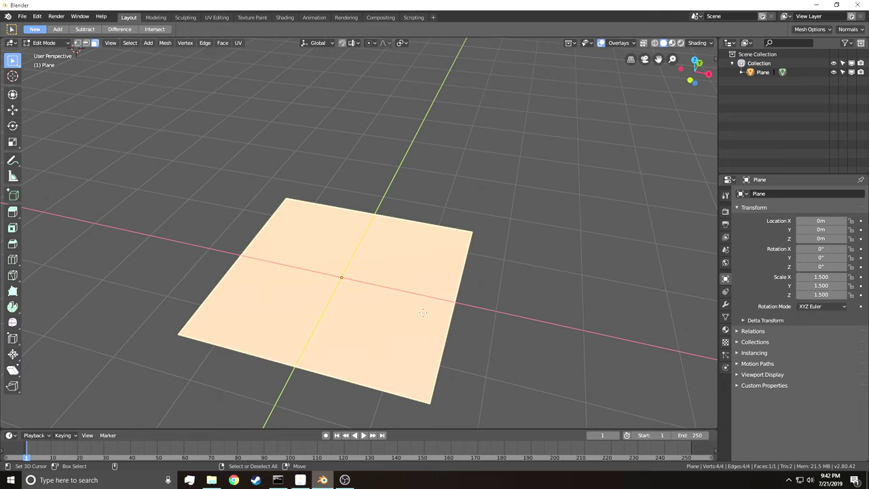
- Select the plane's back, right and left edges together in edge selection, leaving the front edge unselected
key(shift+grave)
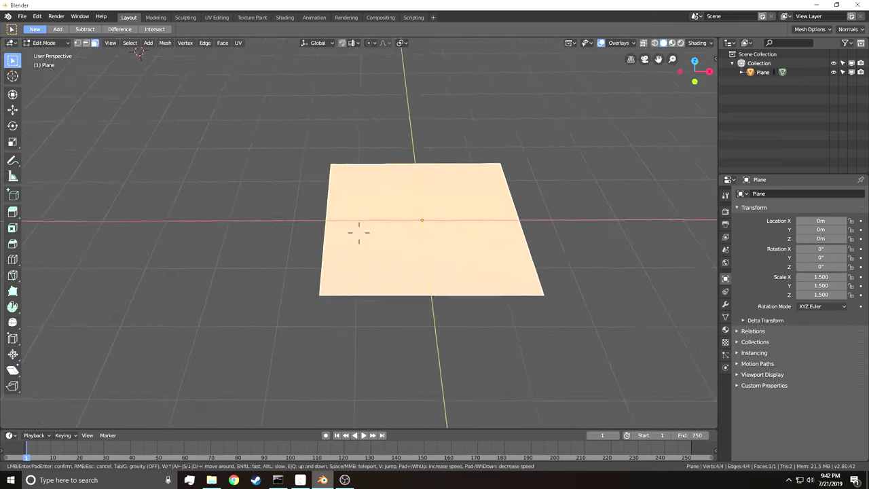
key(w)
click(359, 233)
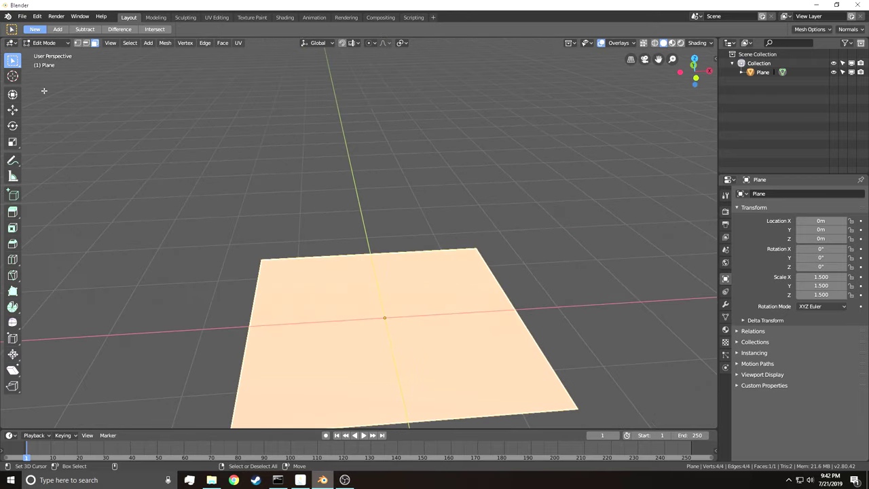
click(86, 43)
click(360, 249)
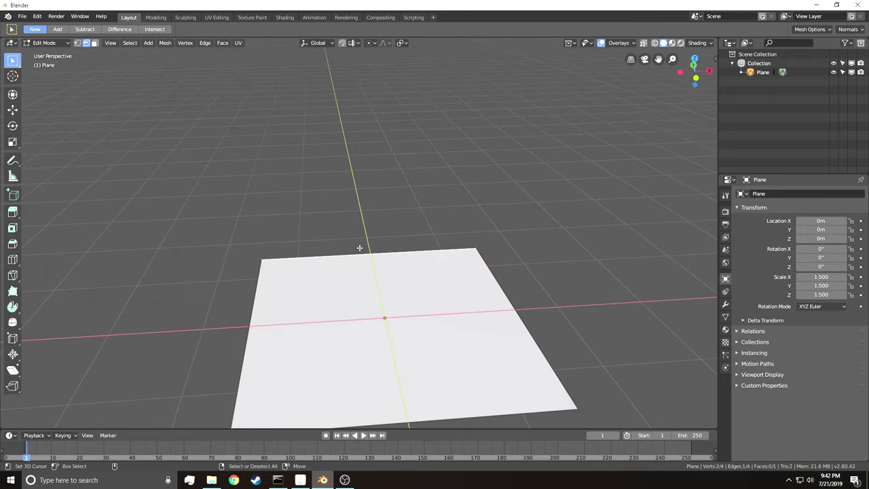
shift+click(524, 291)
key(shift+grave)
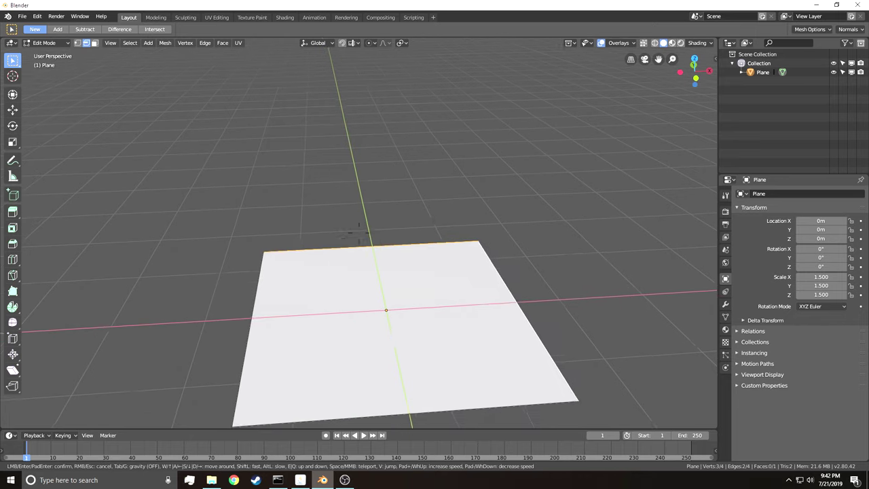
key(Escape)
click(425, 249)
shift+click(477, 278)
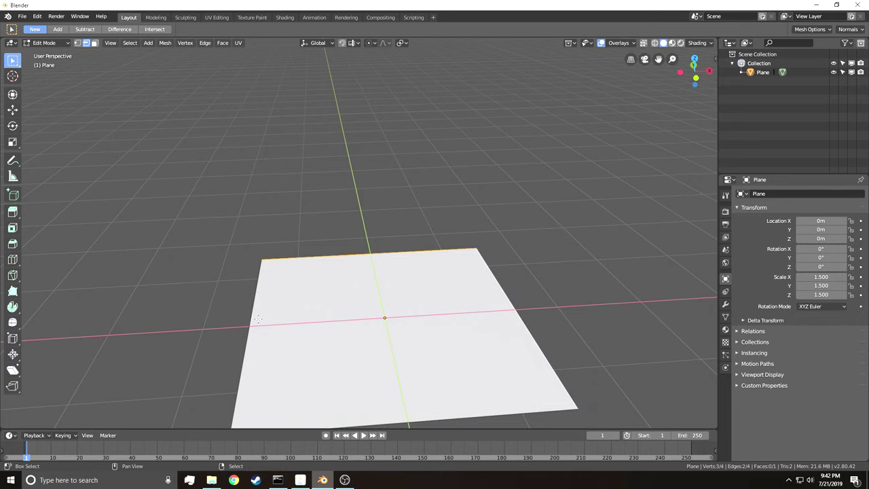
shift+right_click(255, 320)
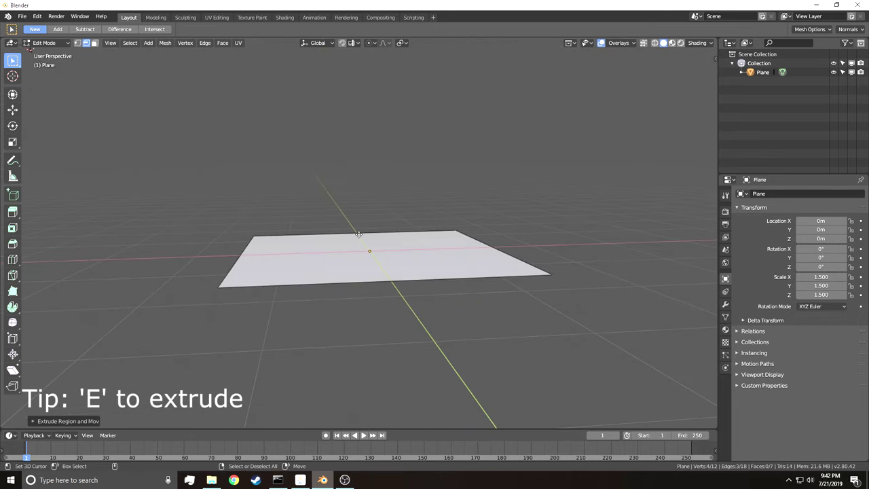
- Extrude the three selected edges straight up along Z to form room walls a little over 2 m high
key(g)
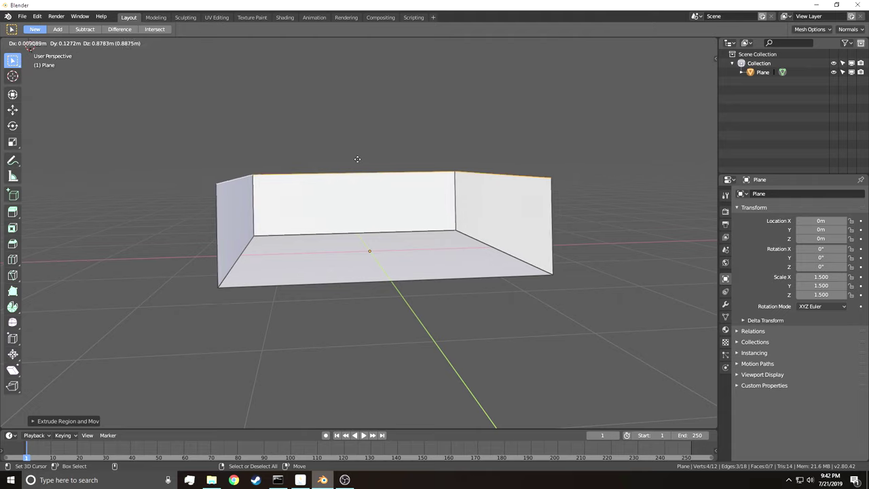
key(z)
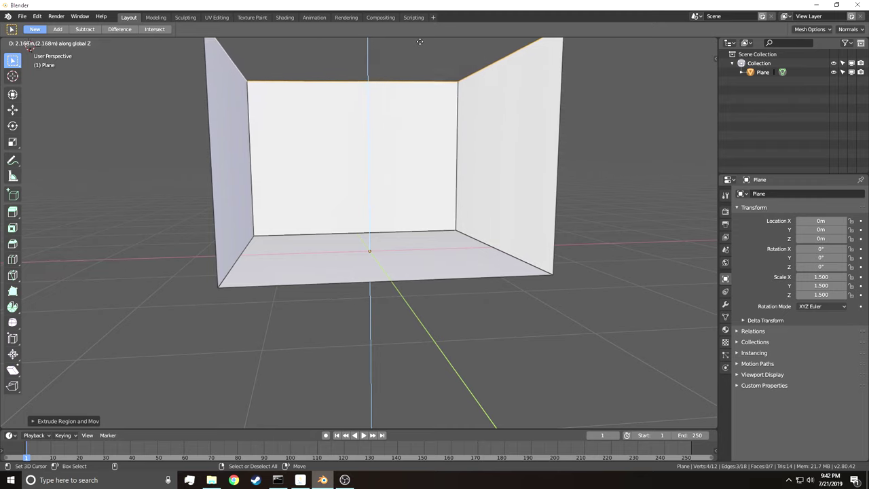
click(421, 416)
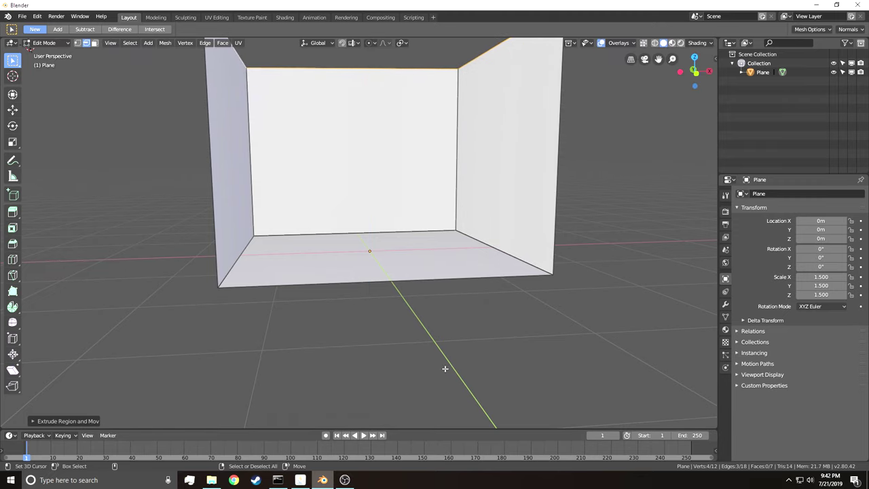
key(shift+grave)
key(e)
click(360, 232)
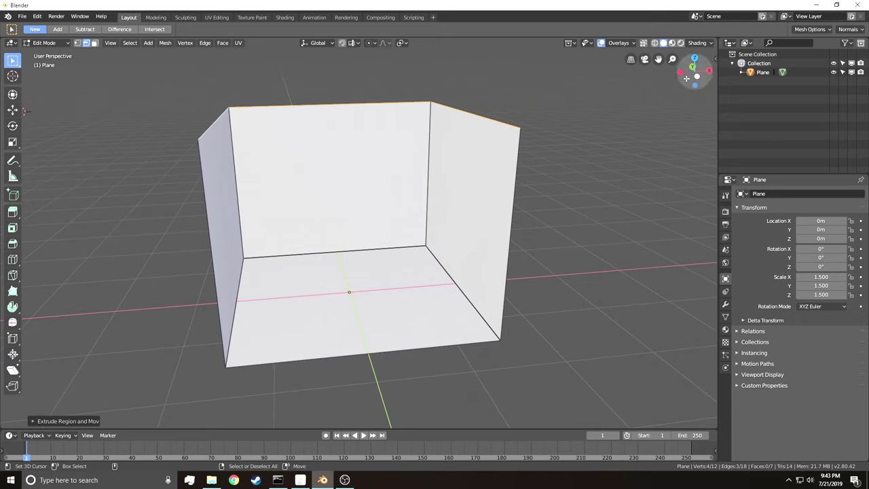
key(shift+grave)
key(d)
click(359, 233)
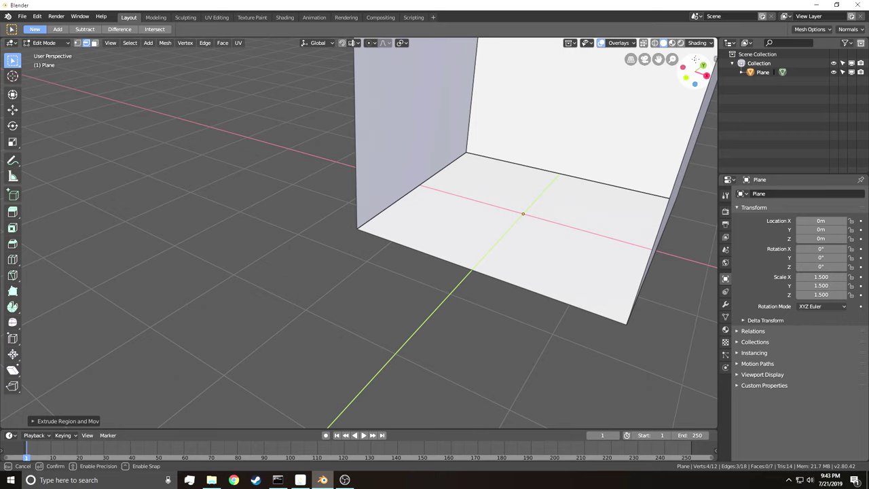
- Examine the extruded room in the right and front orthographic views and with walk navigation through its interior
click(695, 59)
click(708, 71)
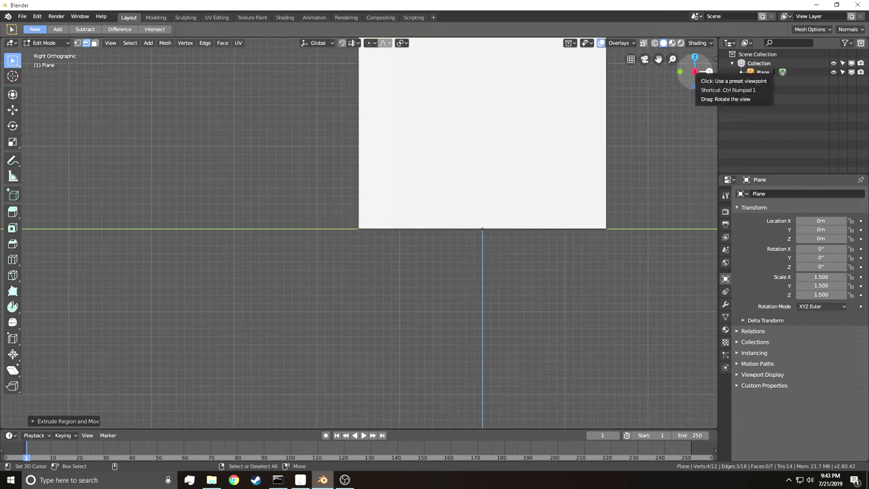
click(697, 72)
click(709, 71)
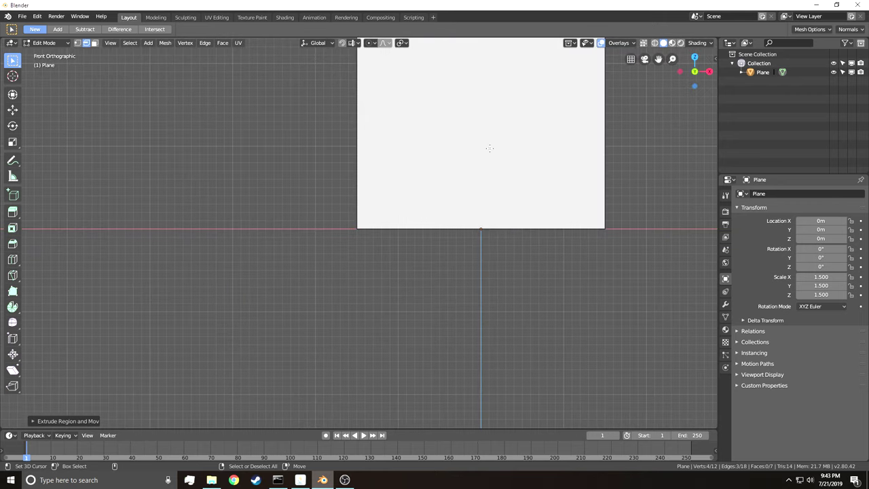
key(shift+grave)
key(d)
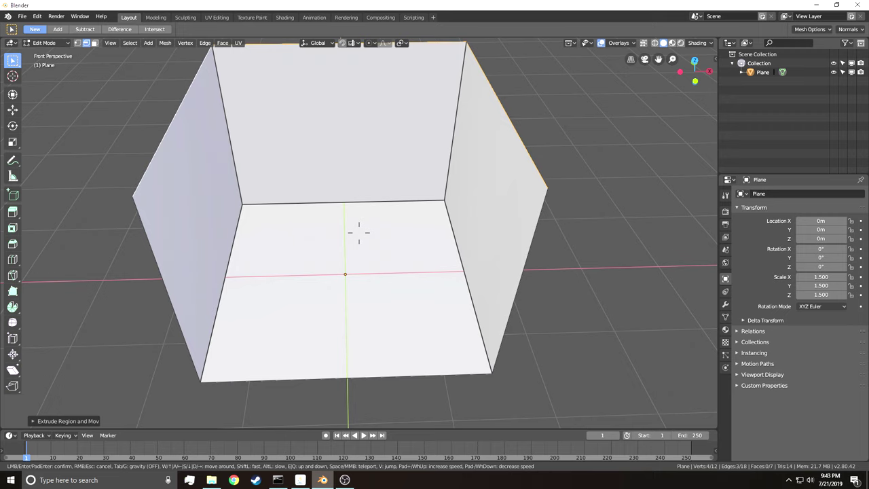
key(s)
key(q)
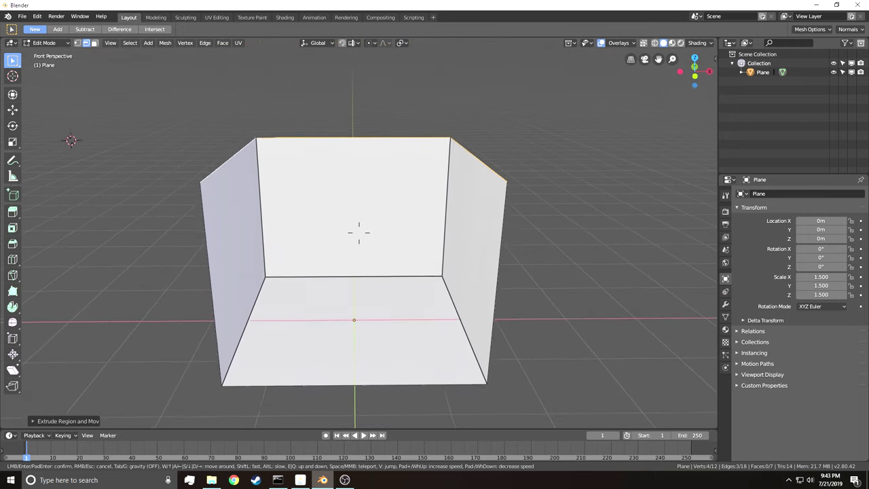
key(w)
key(w)
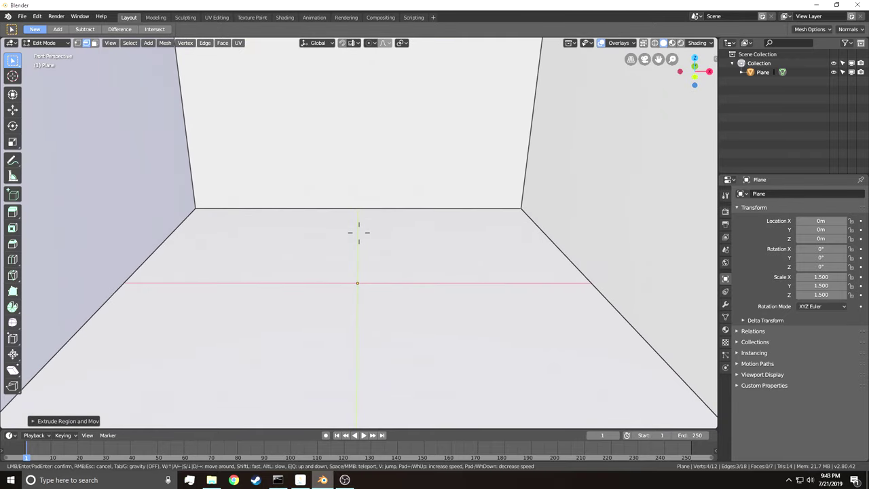
click(359, 232)
- Return to Object Mode, select the walled plane and rename the object Room
key(Tab)
scroll(360, 233, down, 6)
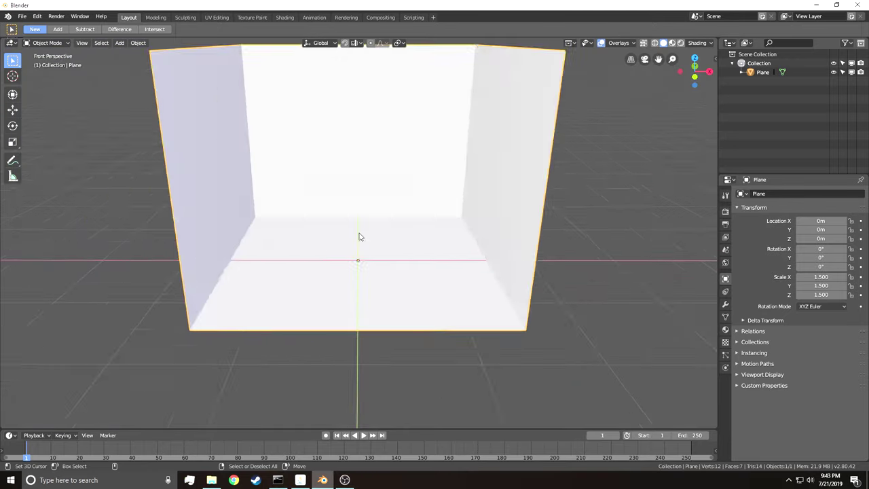
right_click(498, 203)
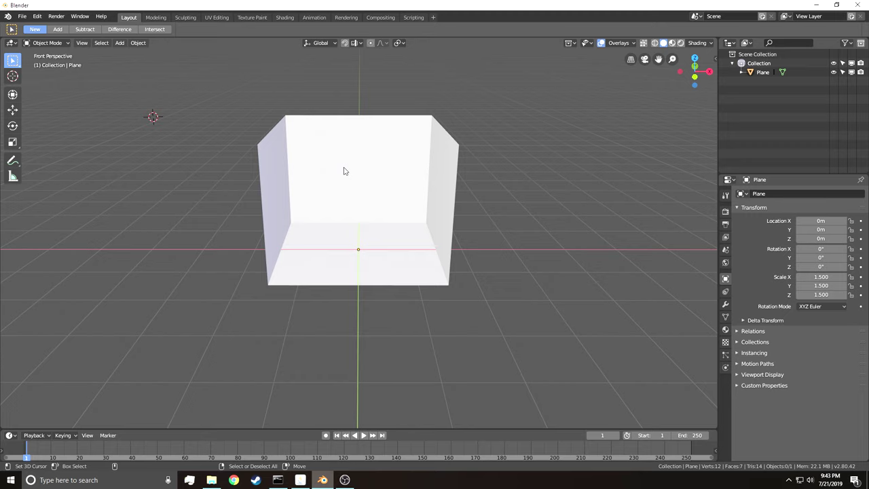
click(391, 178)
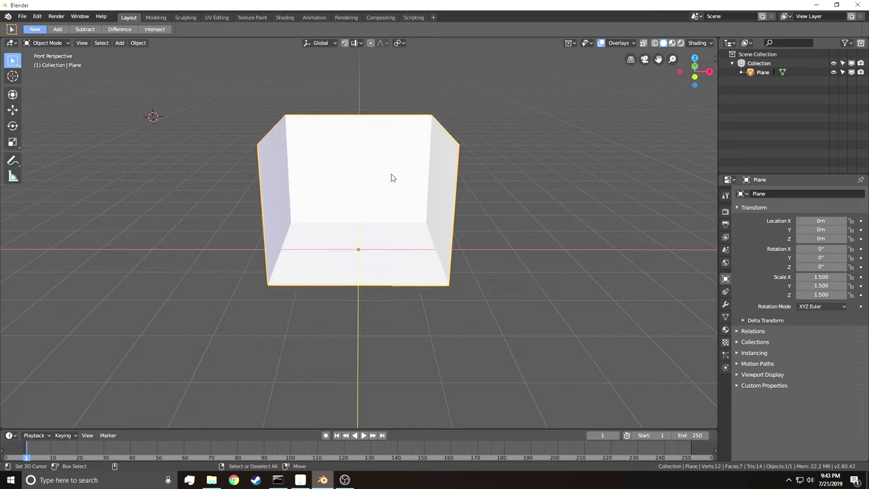
double_click(762, 73)
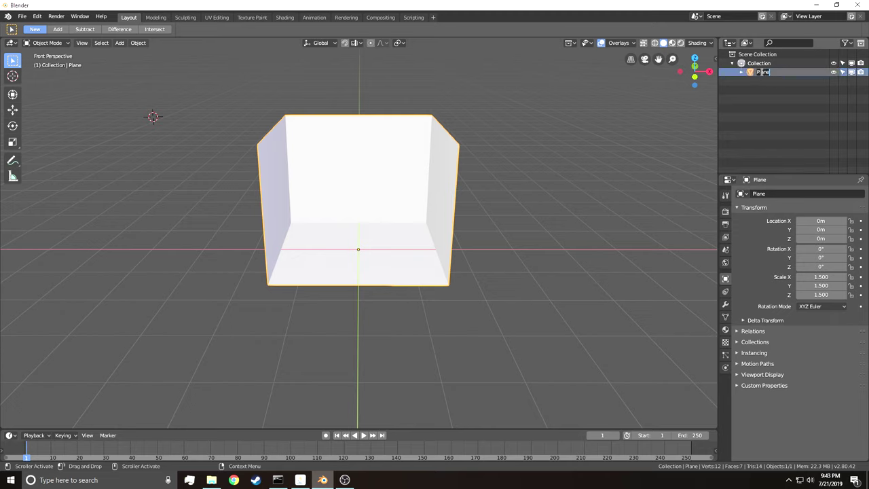
text(Room)
key(Return)
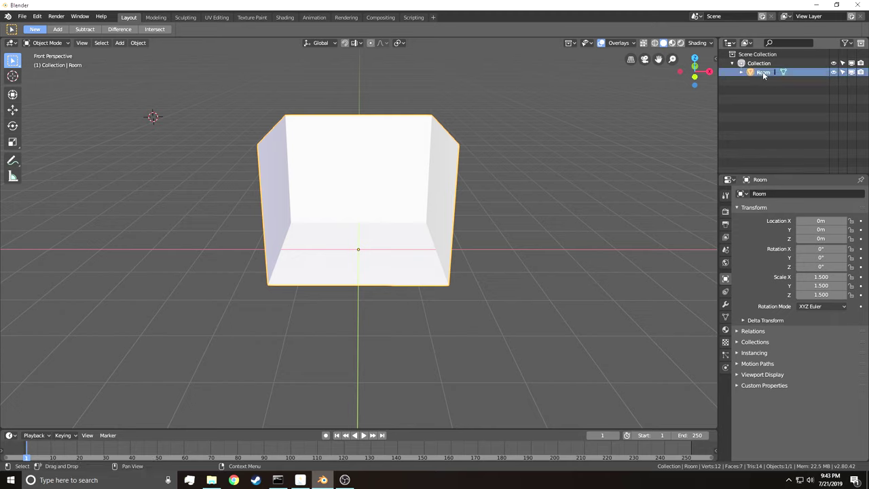
click(589, 239)
key(shift+grave)
key(w)
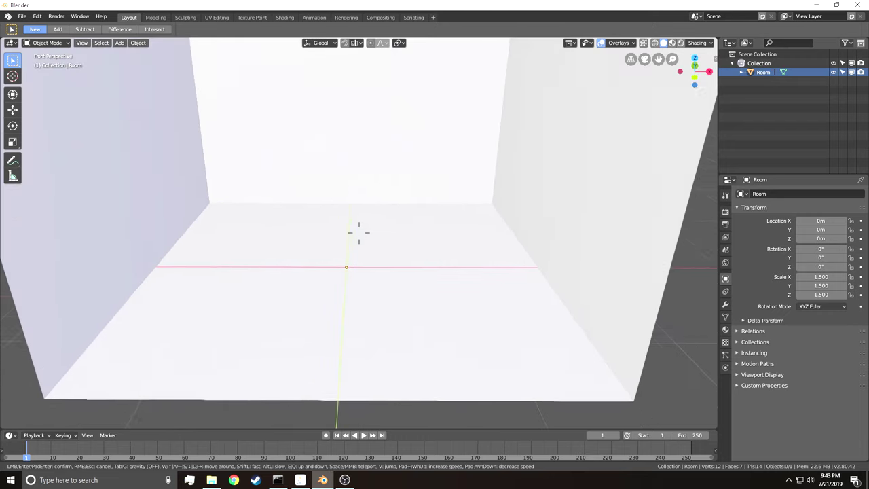
click(360, 234)
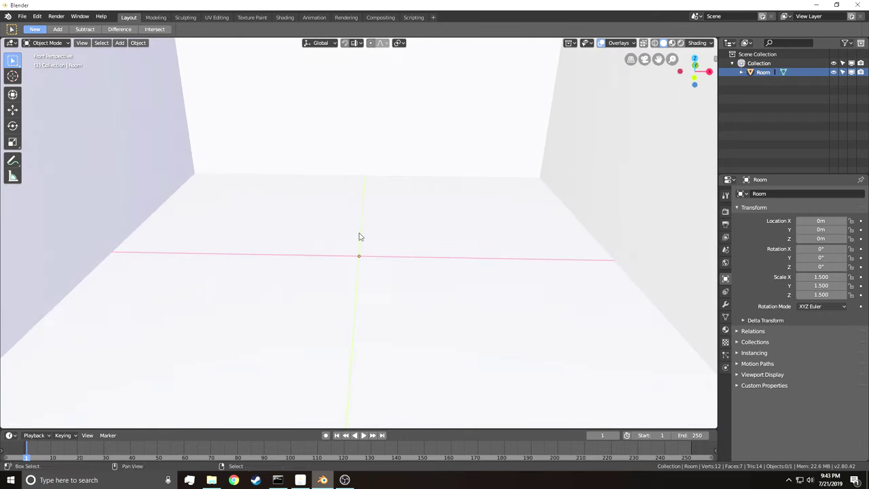
key(shift+grave)
key(s)
key(Escape)
- In edge selection, select the edge where the Room's floor meets the back wall, snap the 3D cursor to it and return to Object Mode
click(362, 233)
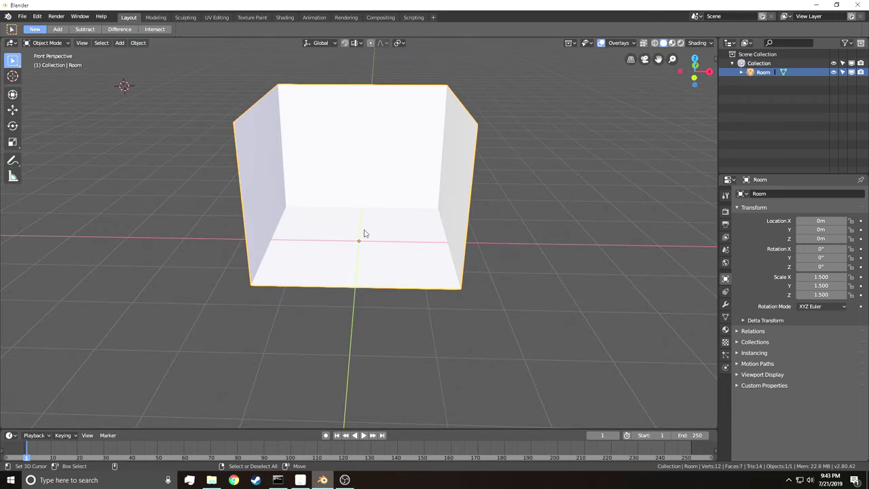
key(Tab)
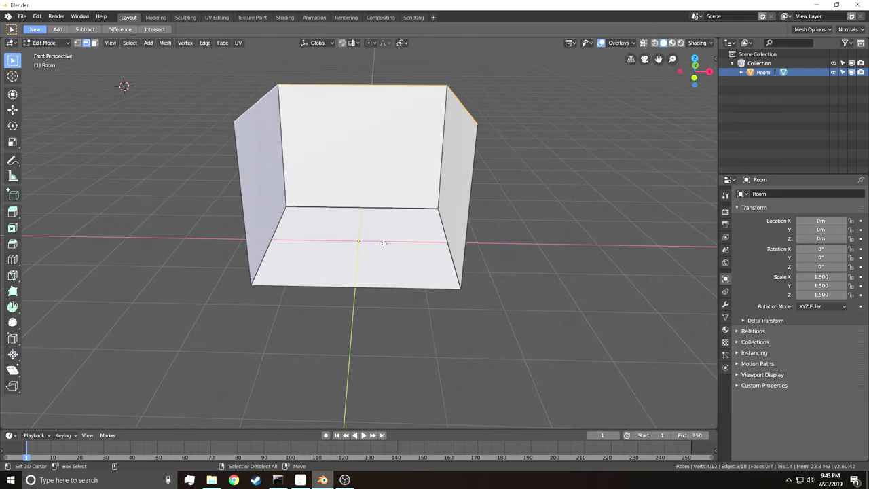
click(96, 43)
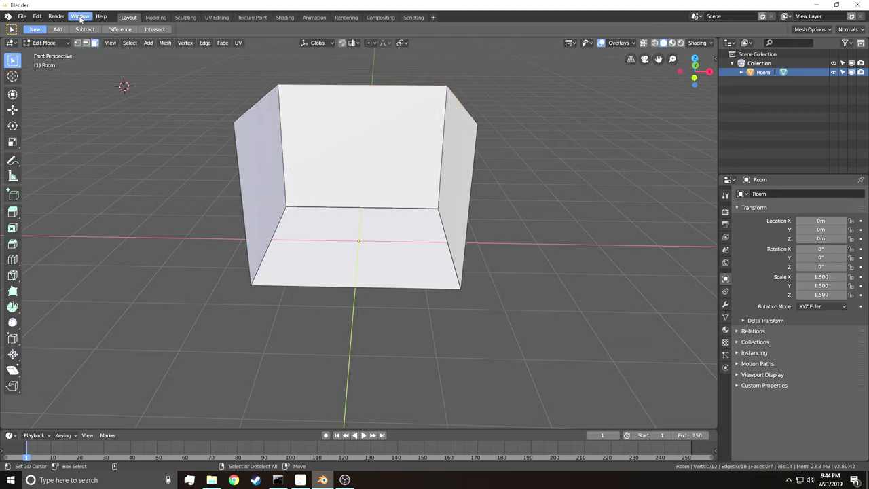
click(85, 44)
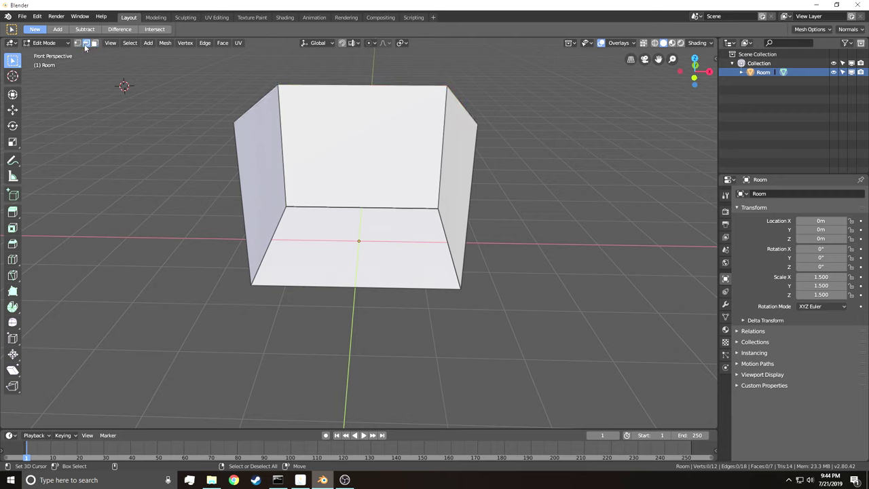
click(363, 208)
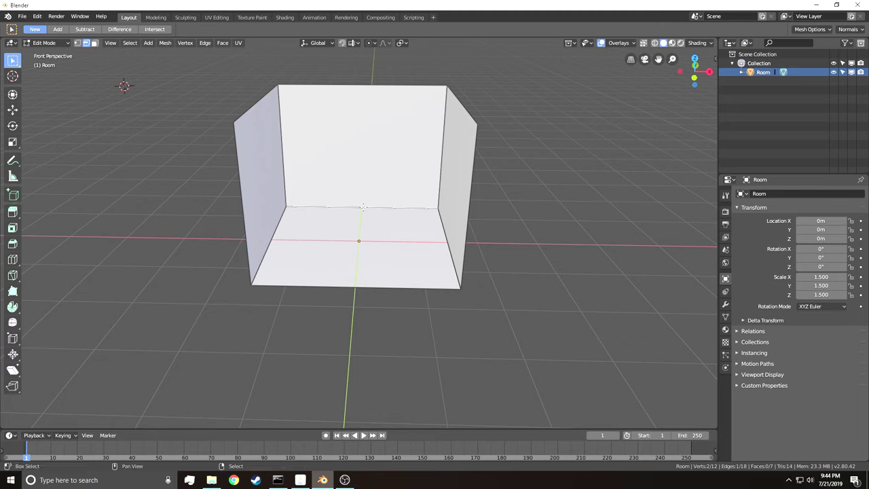
key(shift+s)
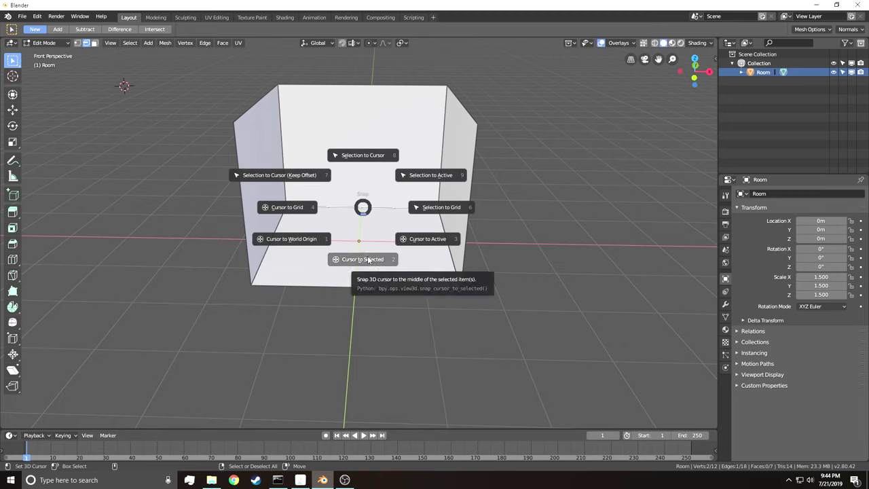
key(Escape)
key(shift+s)
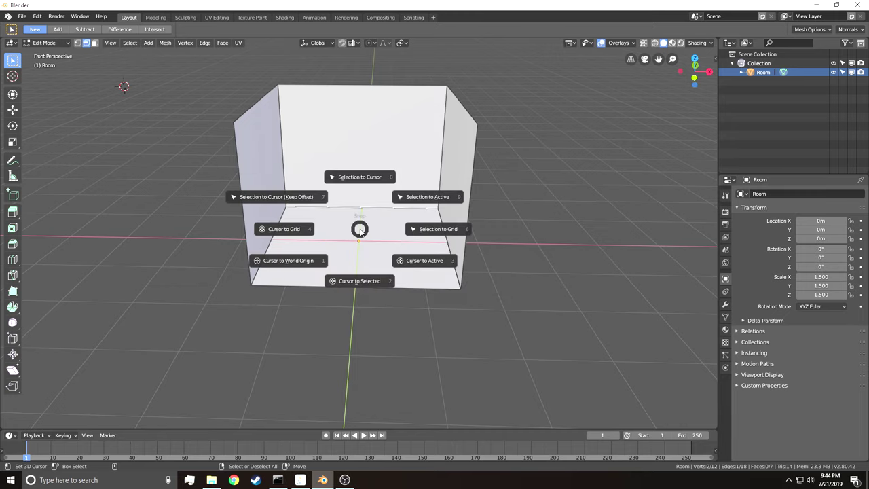
key(2)
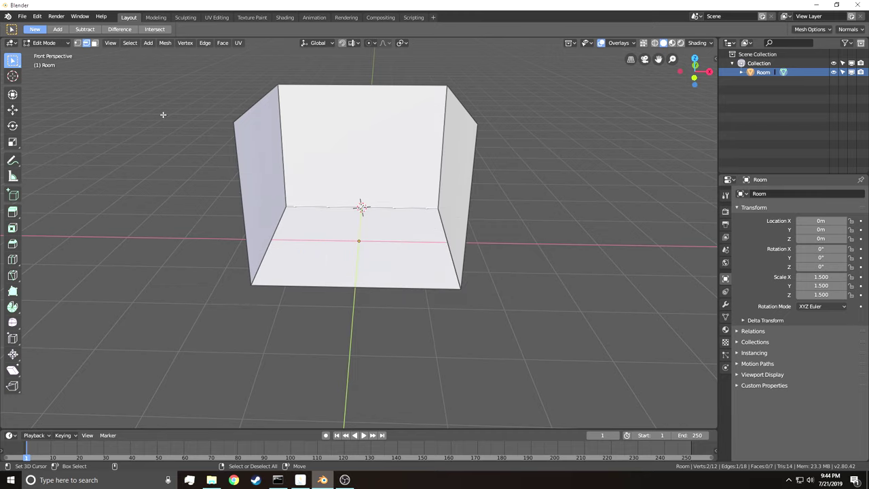
key(Tab)
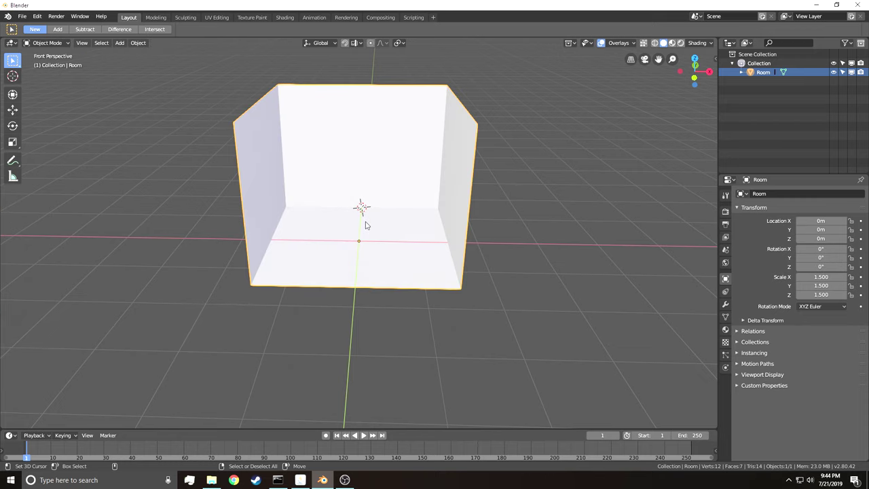
- Add a cube mesh at the 3D cursor and scale it down uniformly to about 0.535
middle_drag(367, 226, 361, 236)
scroll(361, 236, up, 3)
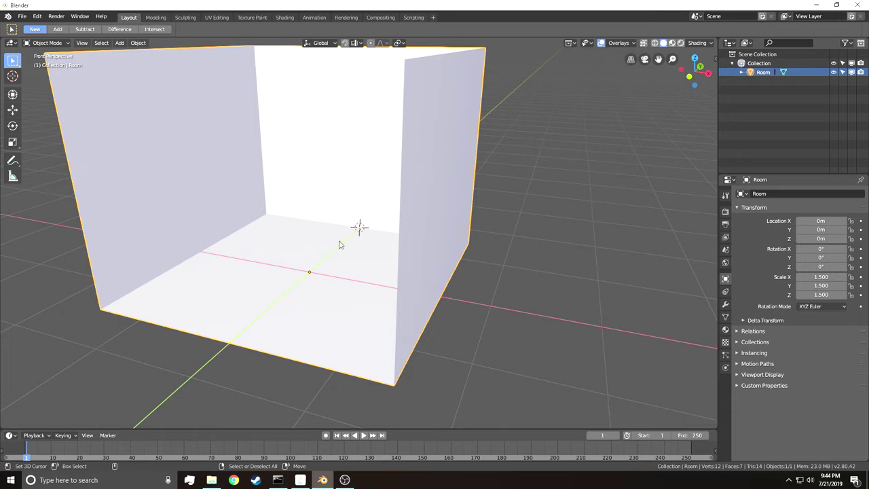
key(shift+a)
mouse_move(339, 240)
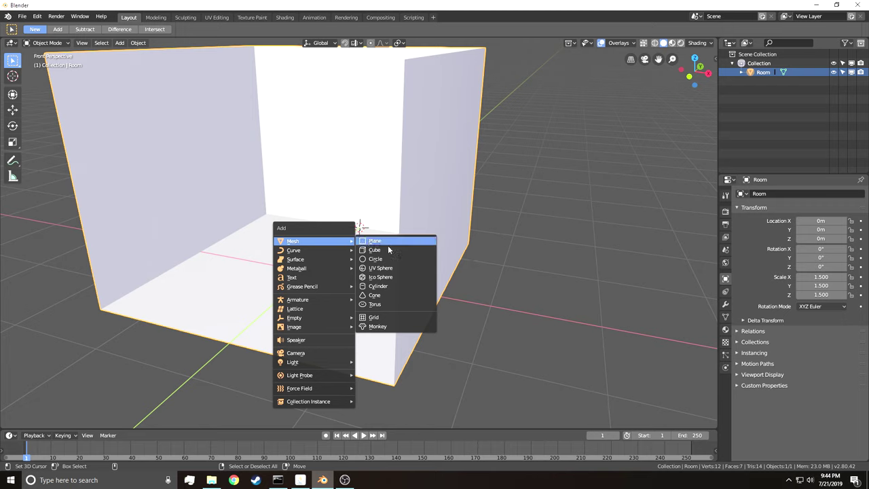
click(375, 250)
key(s)
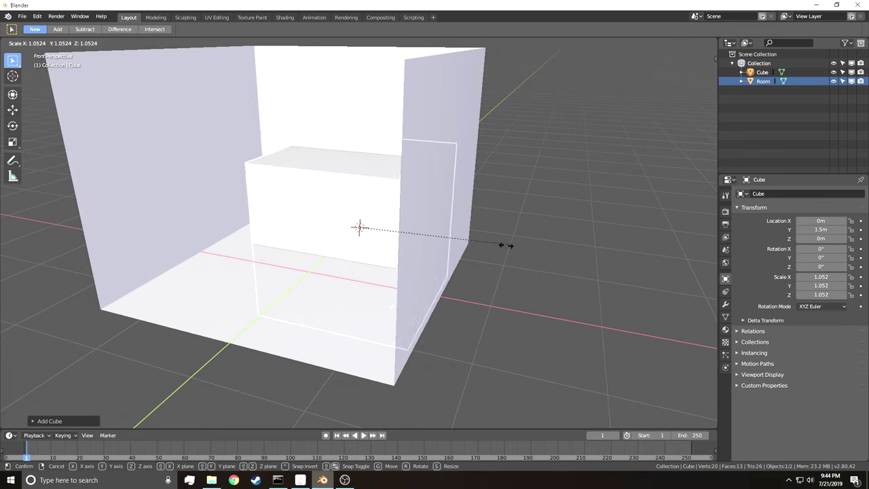
click(435, 248)
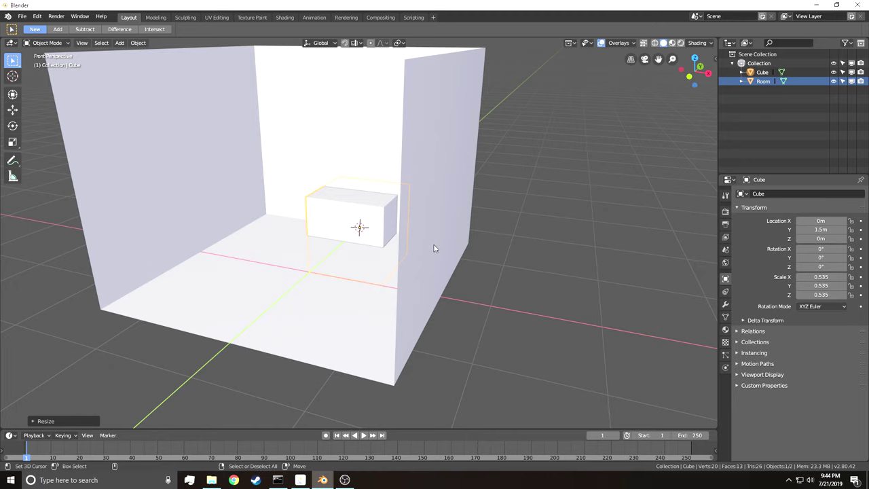
- Move the cube away from the back wall along Y to a location of about 0.36 m
key(g)
key(y)
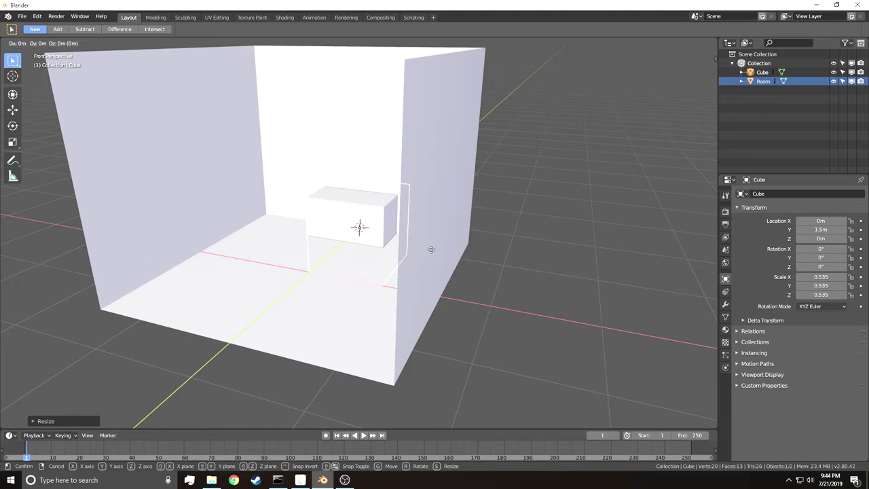
click(384, 273)
- Flatten the cube to a Z scale of about 0.162 and raise it along Z to about 0.28 m
key(s)
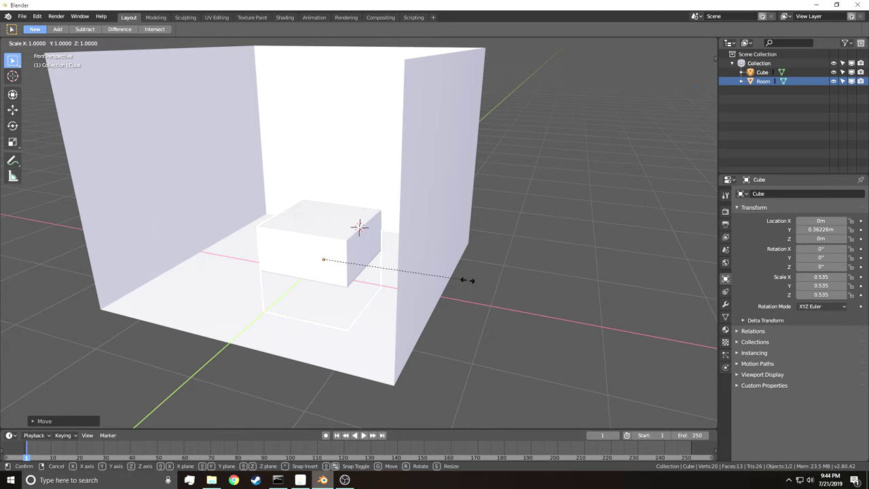
key(z)
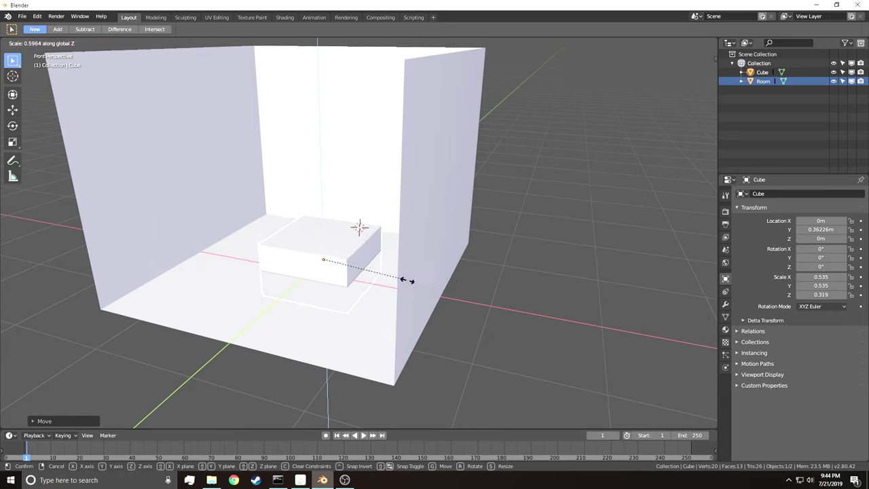
click(366, 277)
key(g)
key(z)
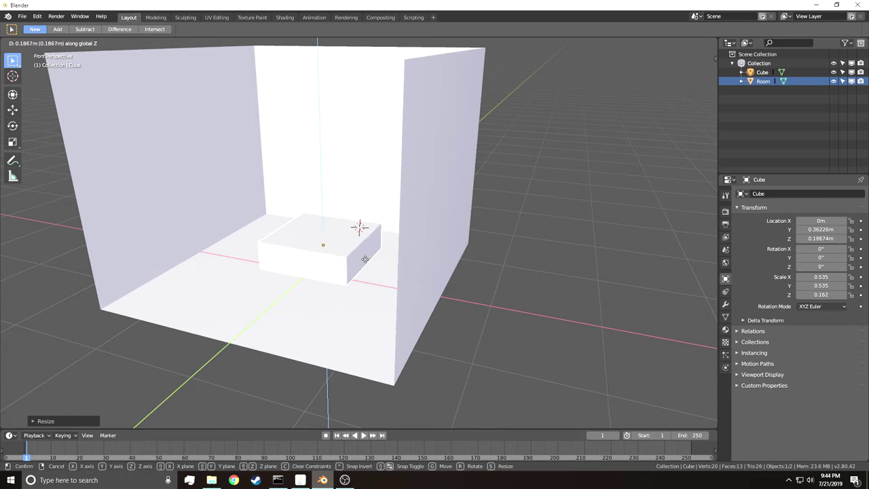
click(367, 252)
- Narrow the flattened cube along Y to a scale of about 0.337, viewing the room from above
key(w)
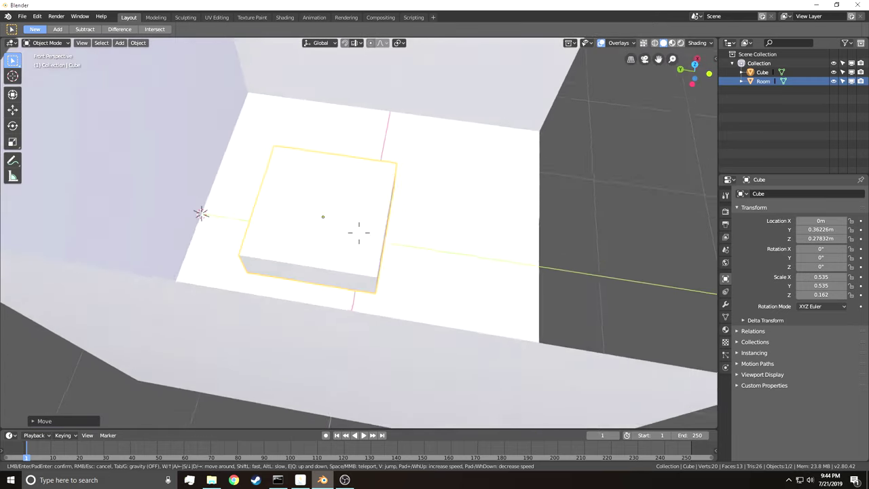
click(440, 246)
key(s)
key(y)
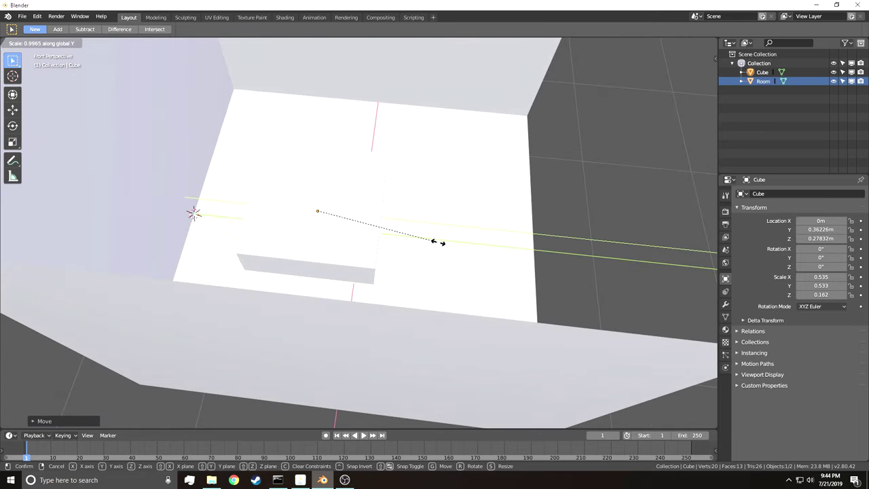
click(394, 234)
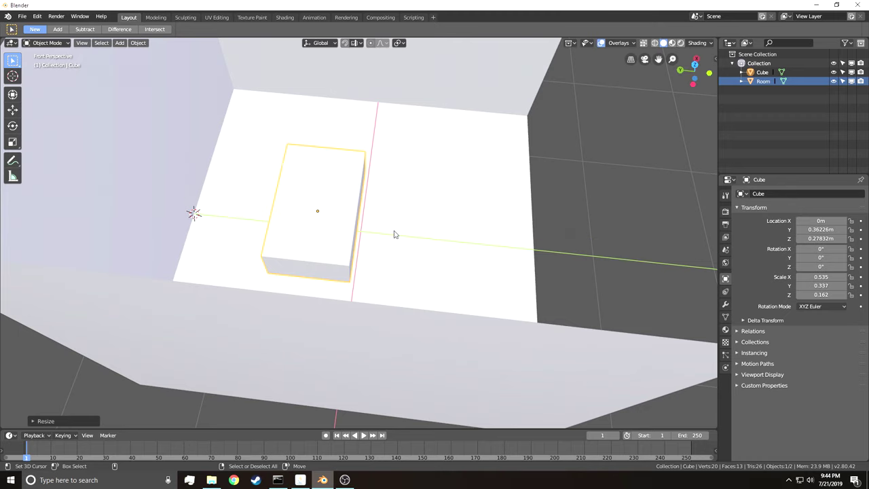
- Move the narrowed cube closer to the back wall along Y to a location of about 0.73 m
key(s)
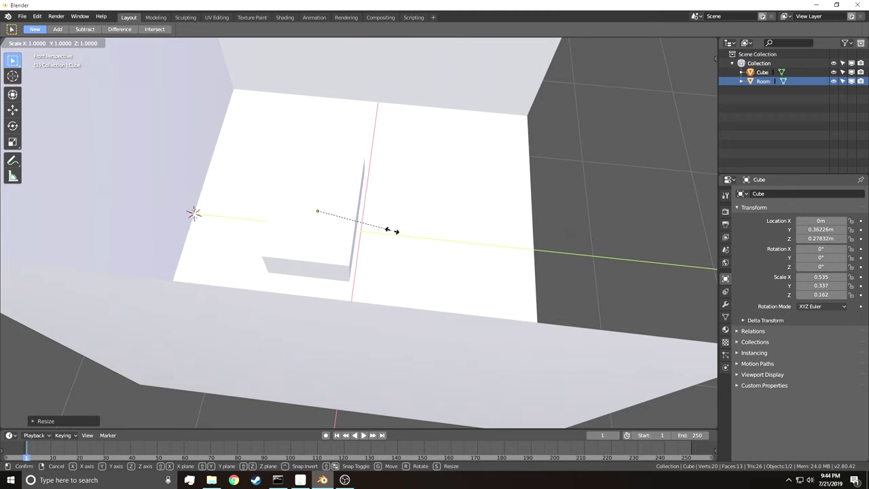
right_click(393, 234)
key(g)
key(y)
click(348, 227)
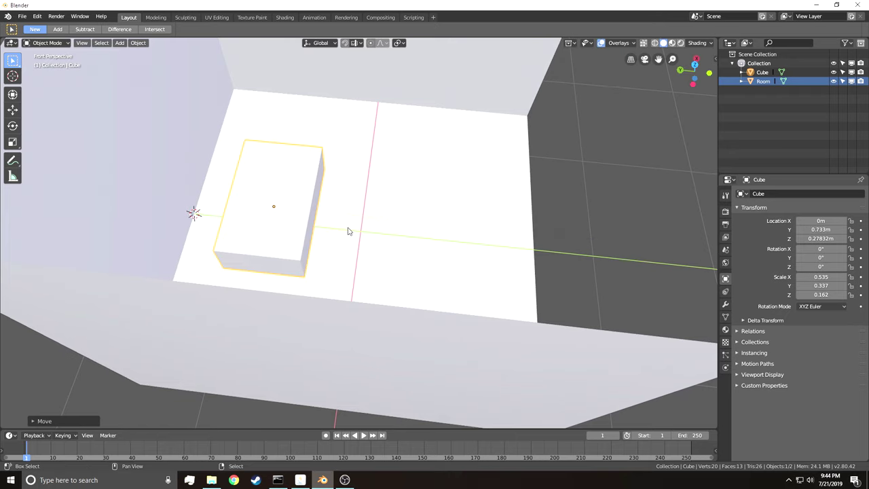
key(shift+grave)
key(w)
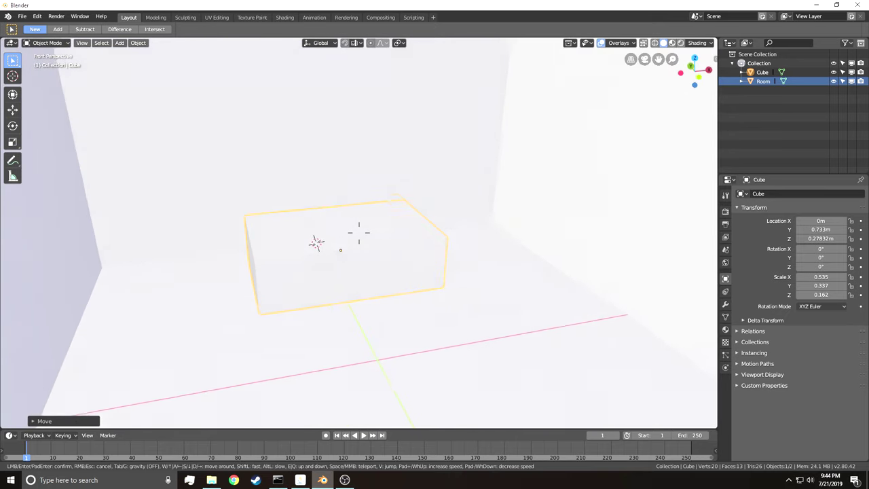
click(358, 232)
key(g)
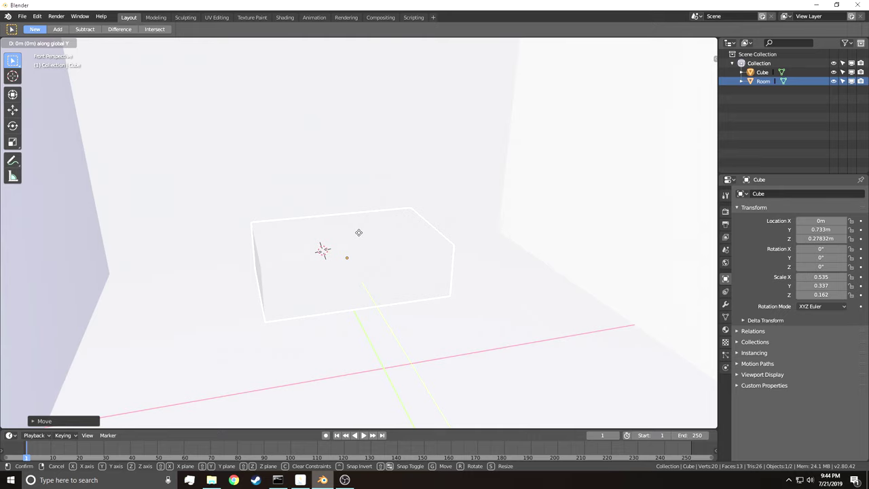
right_click(359, 232)
key(g)
key(x)
key(z)
right_click(359, 233)
- Widen the cube along X to a scale of about 0.791
key(shift+grave)
key(d)
click(358, 232)
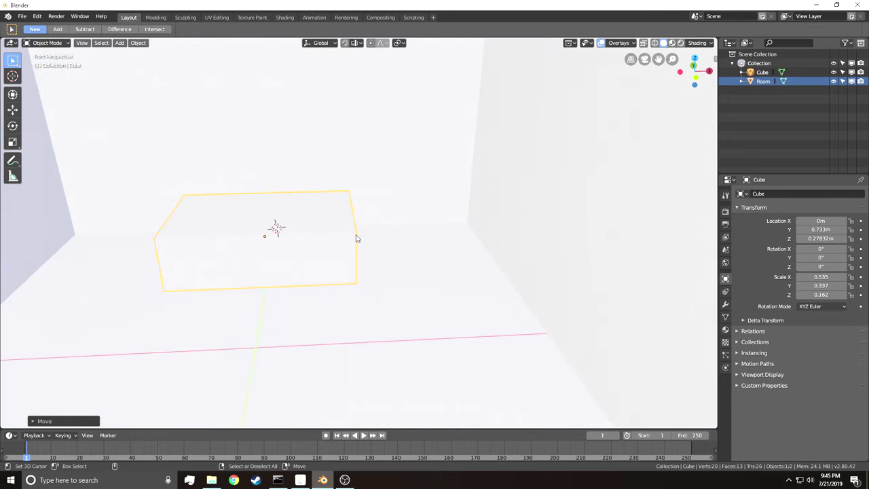
key(s)
key(x)
click(396, 234)
- Flatten the widened cube along Z to a scale of about 0.052
key(s)
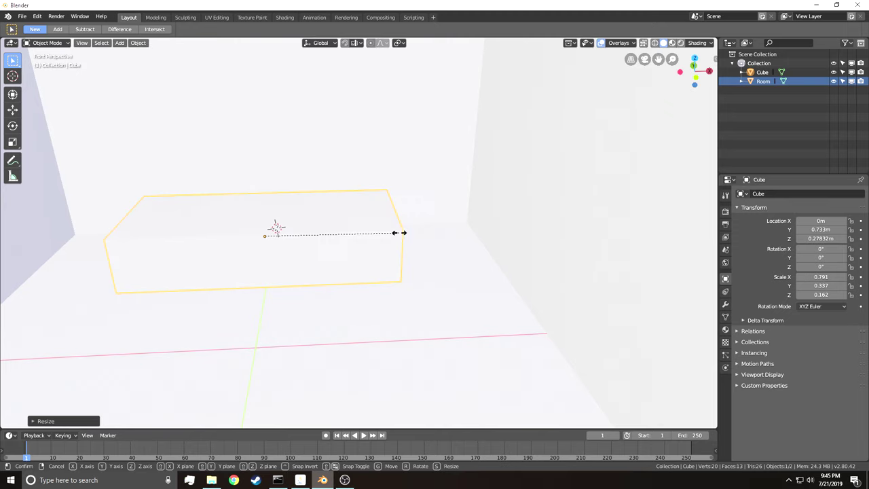
key(z)
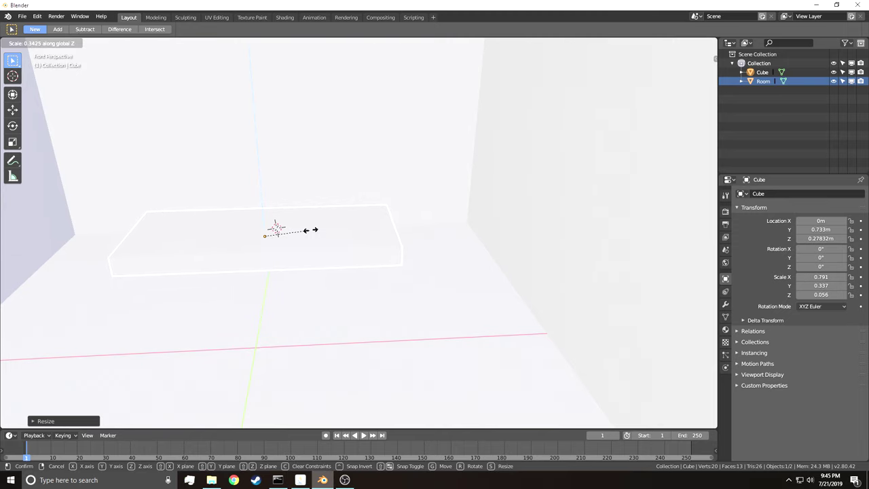
click(313, 231)
- Hide the Room object in the viewport so only the flattened cube is shown
key(shift+grave)
key(q)
key(s)
key(e)
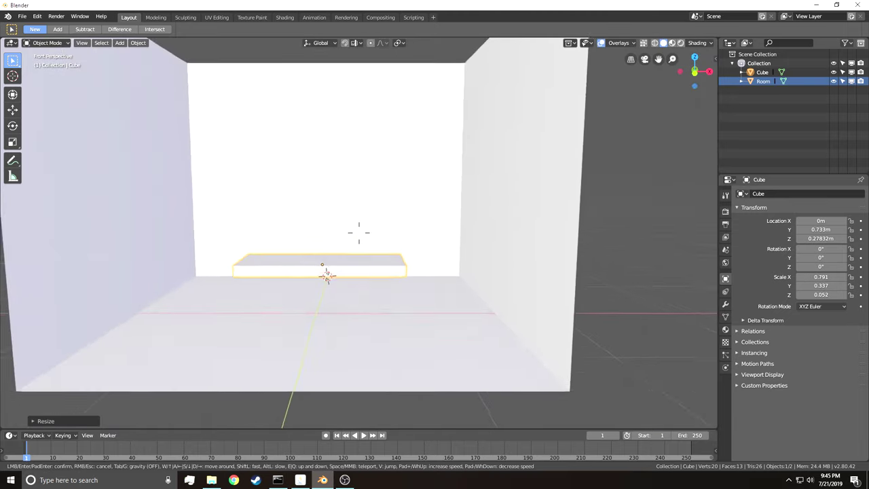
click(358, 233)
click(384, 205)
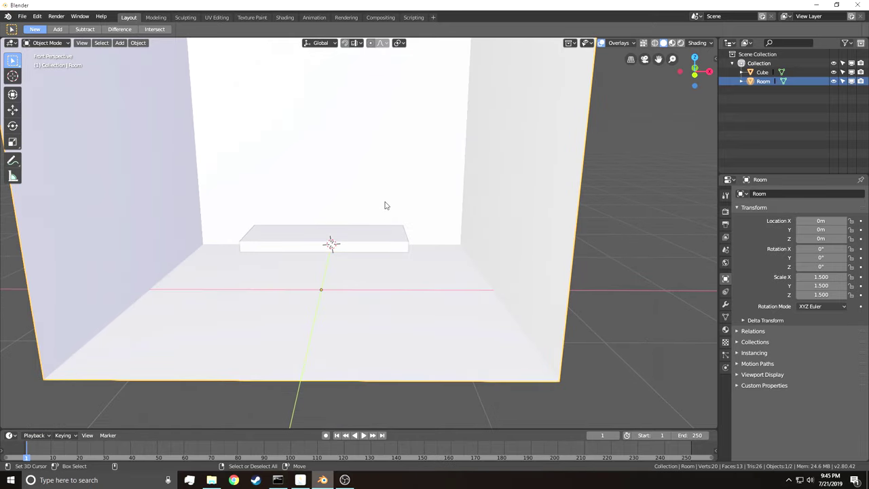
click(579, 227)
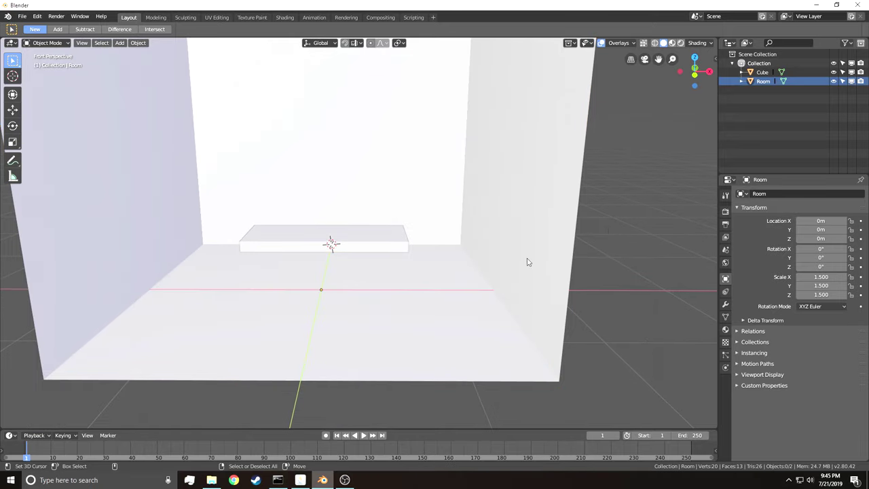
click(833, 81)
- Select the flattened cube and switch it to Edit Mode, viewing it from above
key(shift+grave)
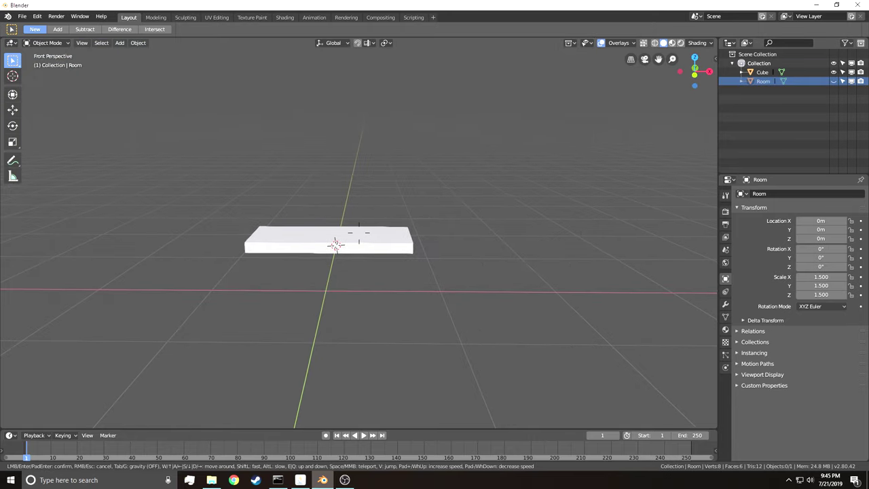
key(a)
click(359, 232)
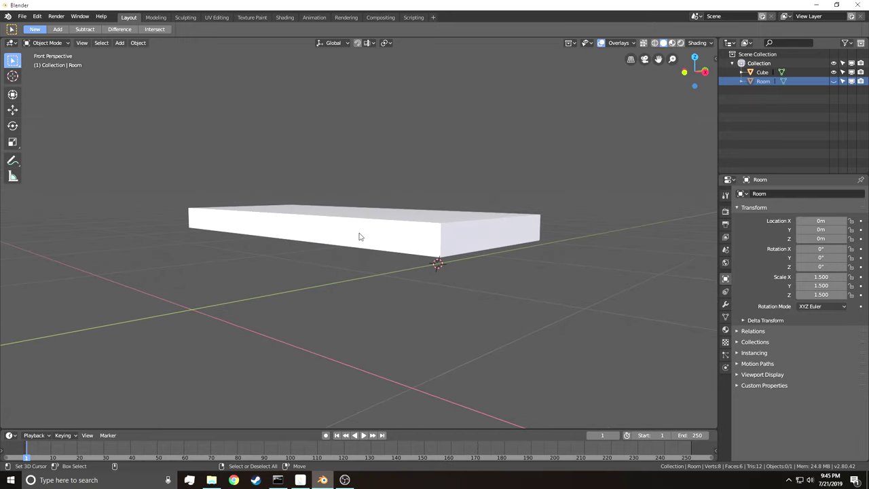
right_click(360, 234)
key(shift+grave)
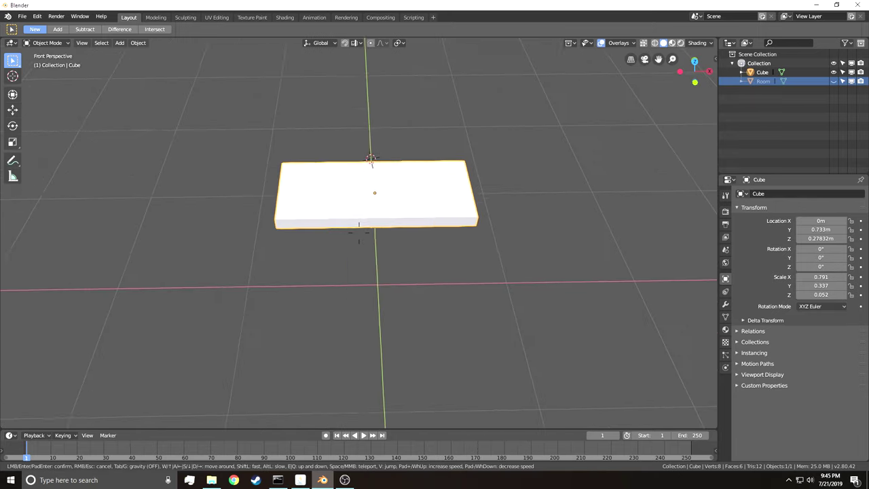
click(360, 236)
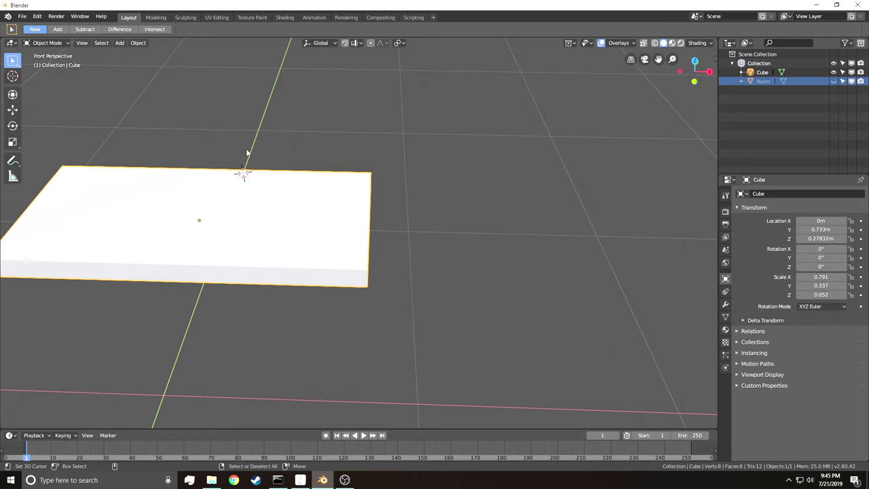
key(Tab)
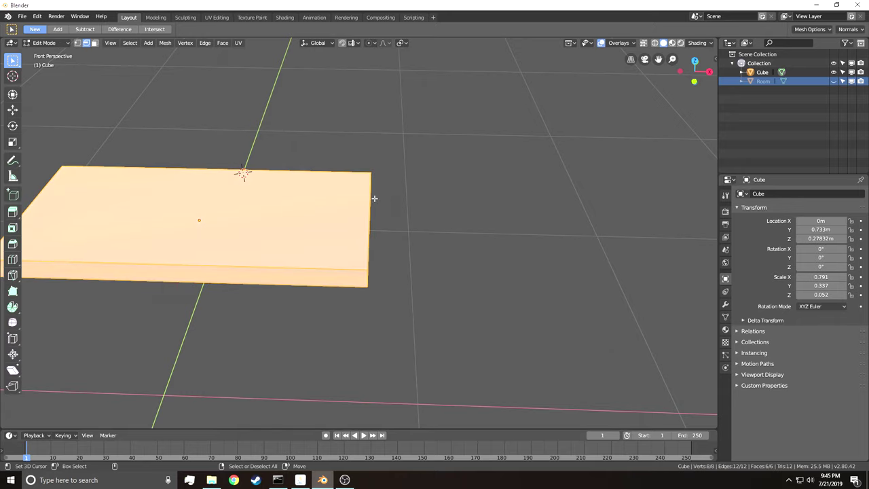
- Add two evenly spaced loop cuts across the slab, dividing its length into three equal sections
click(341, 190)
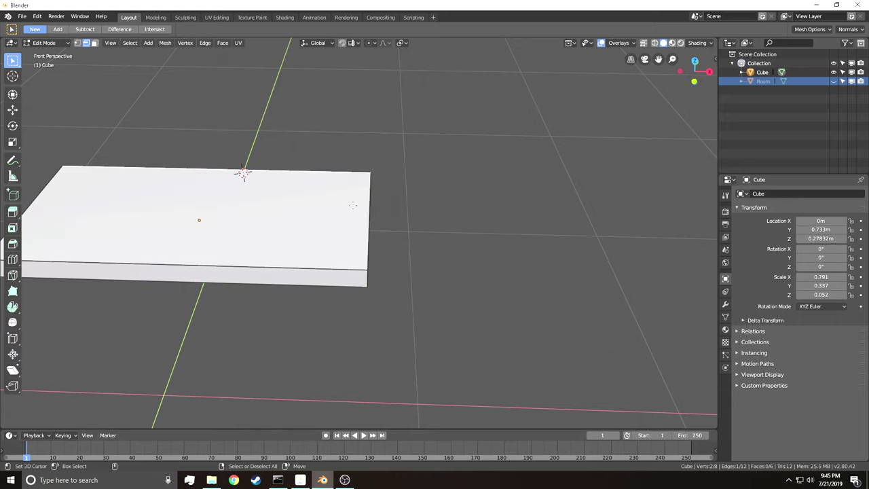
key(ctrl+r)
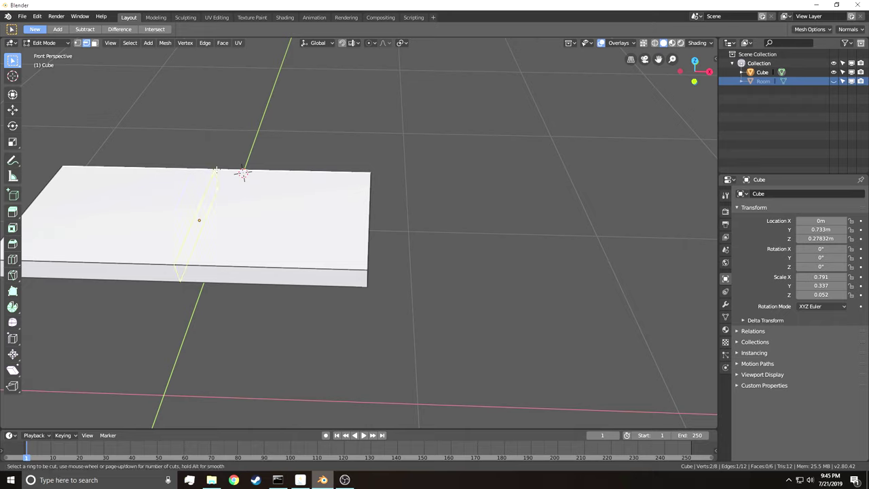
scroll(216, 169, up, 1)
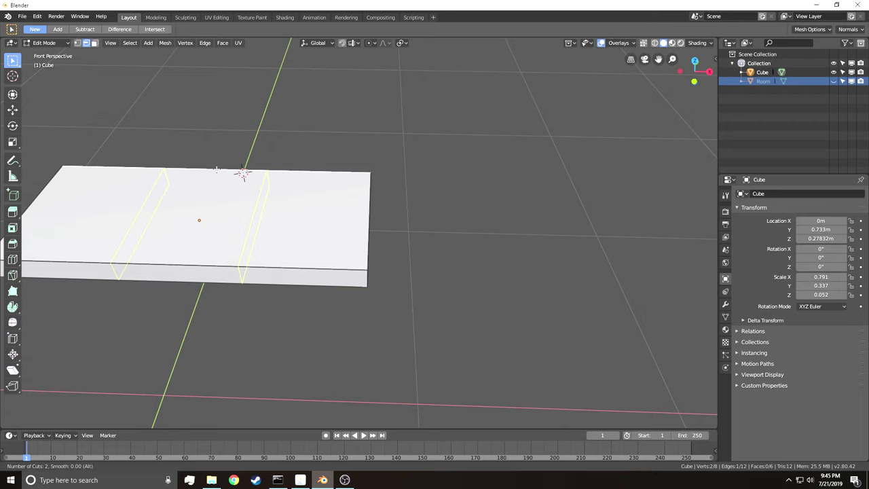
click(216, 169)
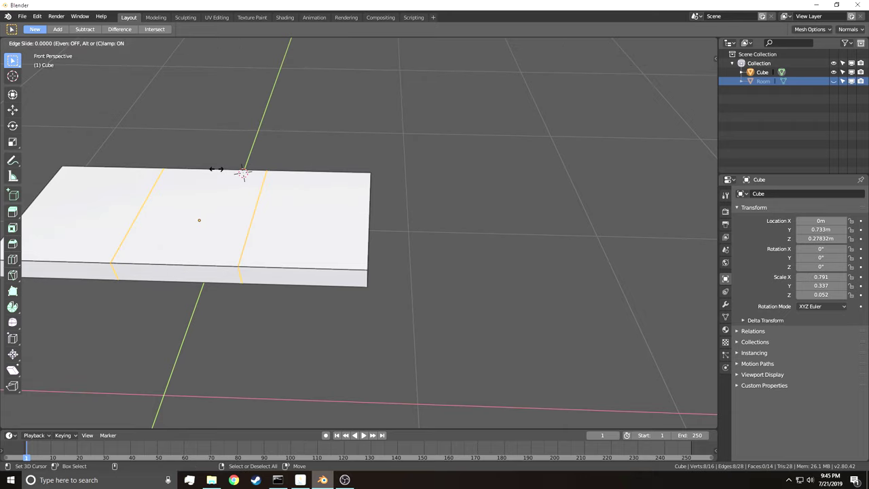
right_click(216, 169)
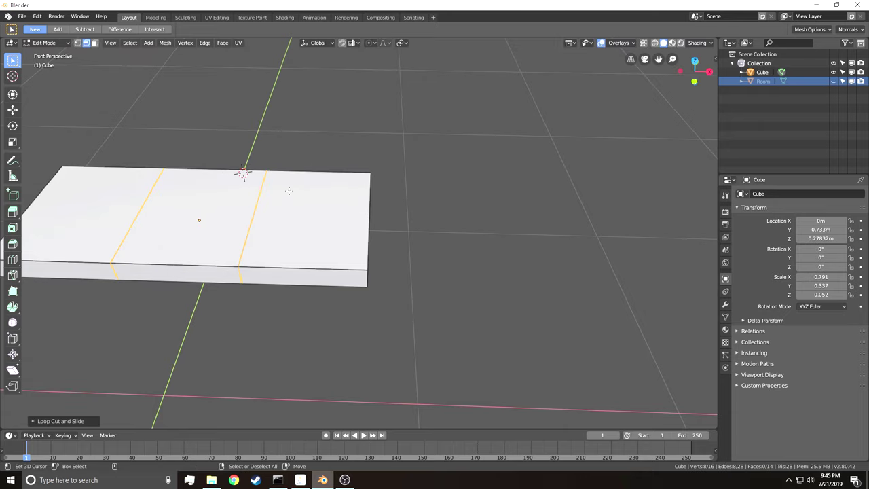
middle_drag(289, 191, 476, 185)
click(492, 179)
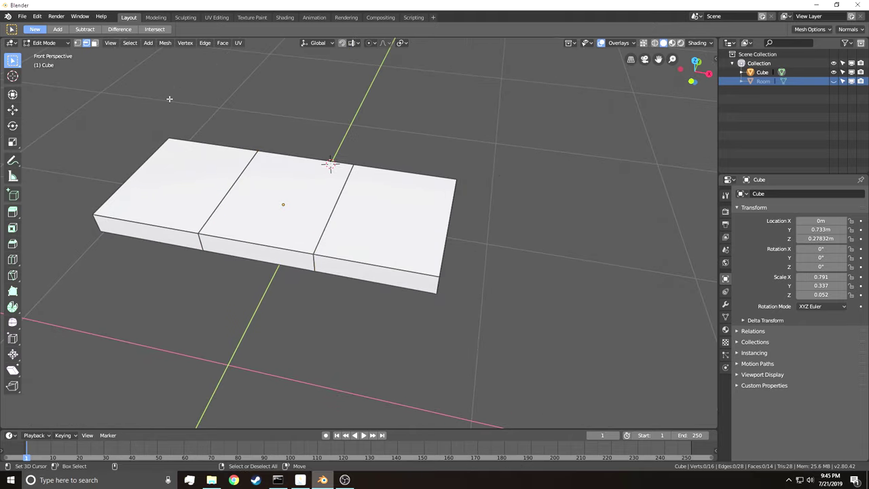
click(345, 191)
key(ctrl+z)
key(ctrl+z)
key(ctrl+z)
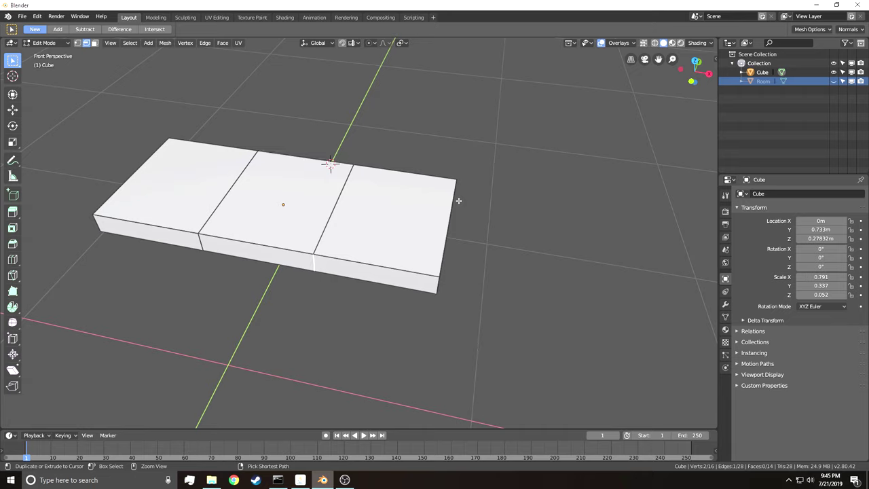
key(ctrl+z)
key(ctrl+z)
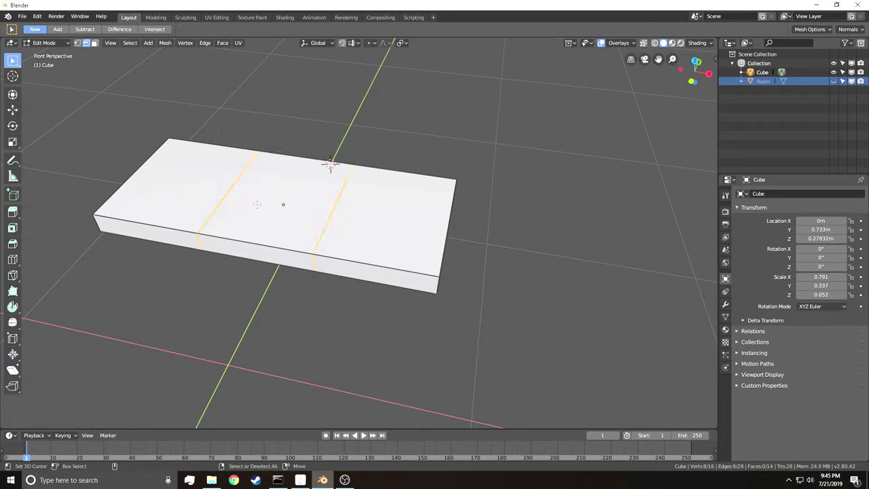
- Scale the two loop cuts apart along X so they sit near the slab's ends, marking out the armrests
key(s)
key(x)
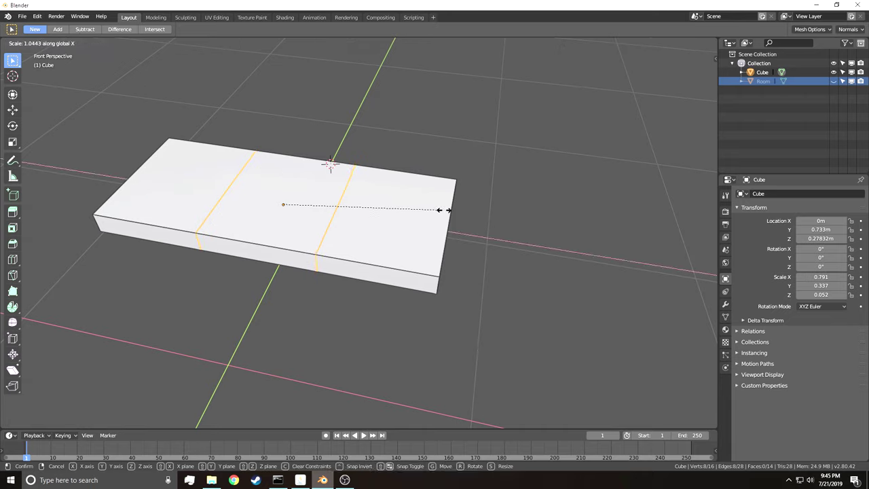
click(642, 225)
click(591, 222)
- Add one lengthwise loop cut to the slab and slide it about halfway from the centre toward the back edge
middle_drag(359, 233, 355, 235)
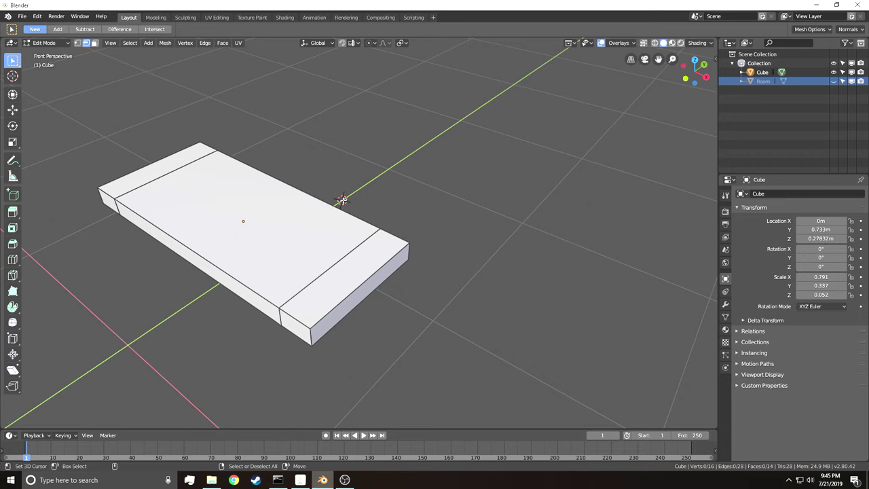
middle_drag(356, 236, 358, 233)
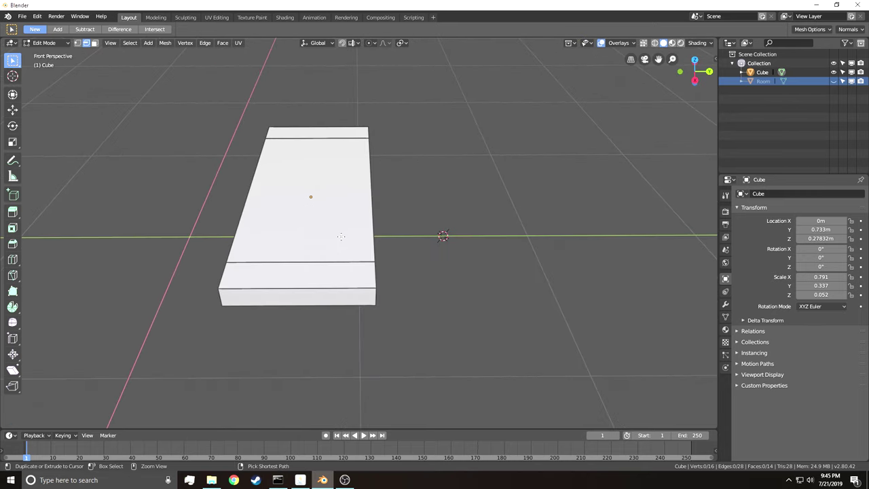
key(ctrl+r)
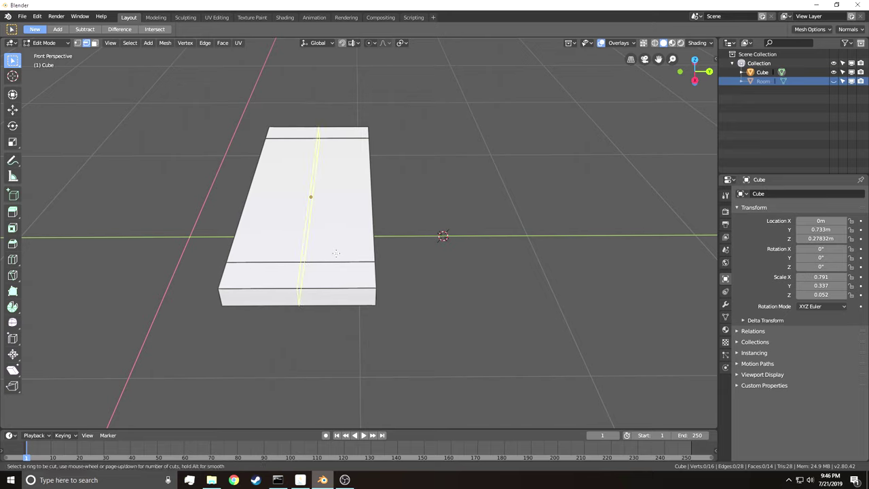
click(306, 274)
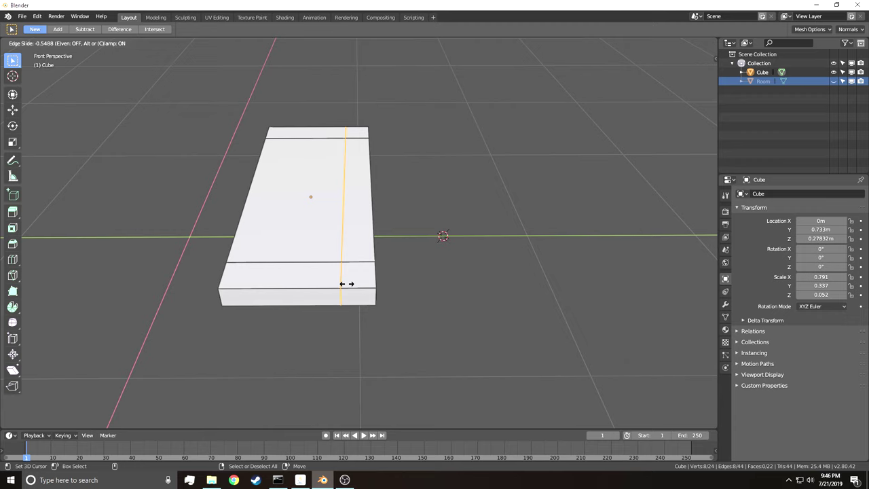
click(346, 283)
click(450, 218)
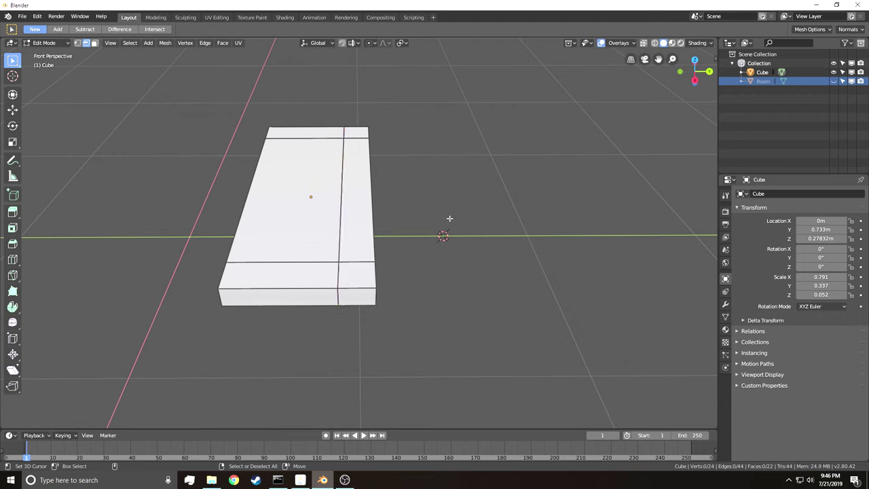
- Extrude the five top faces along the back and both ends upward to form the armrests and lower backrest
click(96, 45)
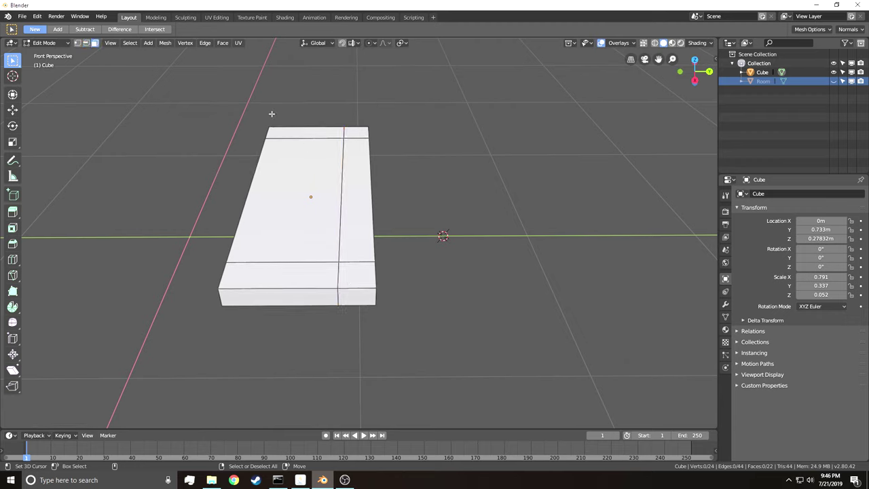
shift+right_click(354, 134)
shift+right_click(356, 230)
shift+right_click(354, 274)
shift+right_click(306, 273)
shift+right_click(325, 133)
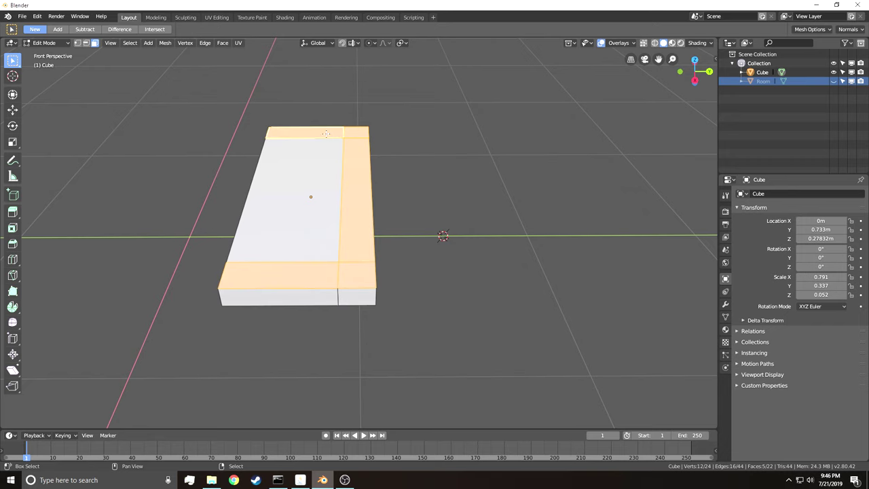
middle_drag(352, 229, 359, 233)
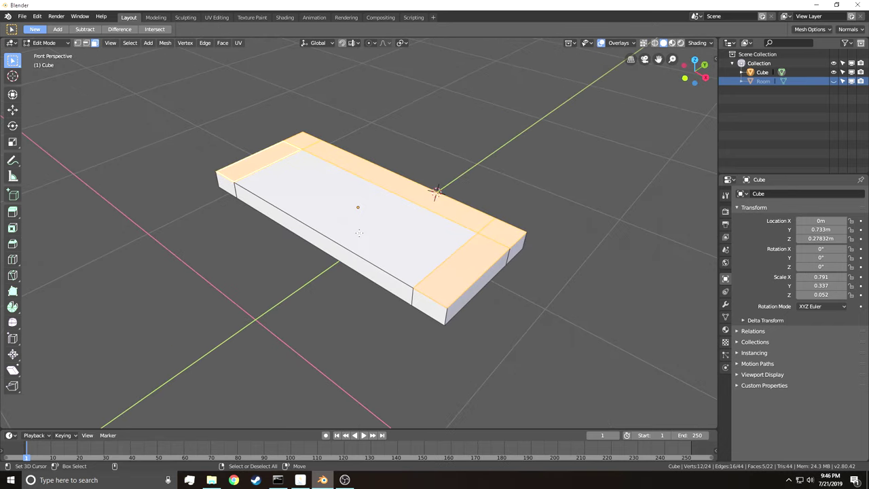
key(e)
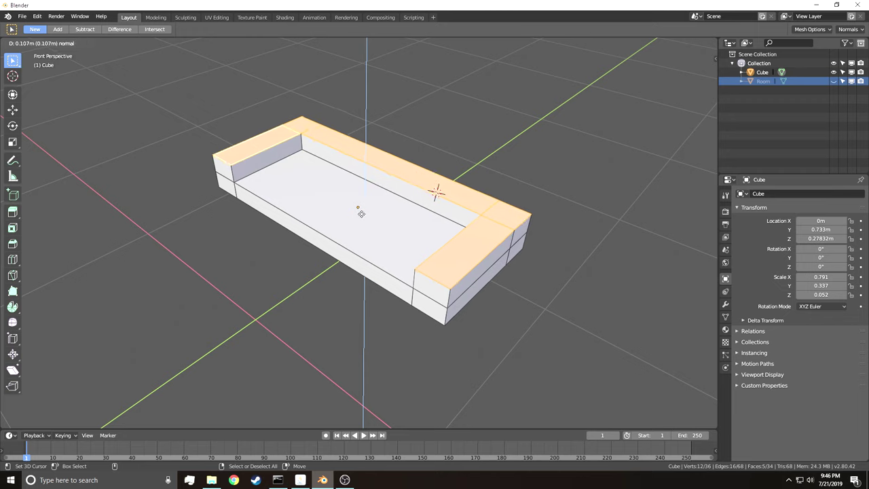
click(362, 179)
- Extrude the three top faces along the back upward by about 0.33 m to raise the backrest above the armrests
click(438, 139)
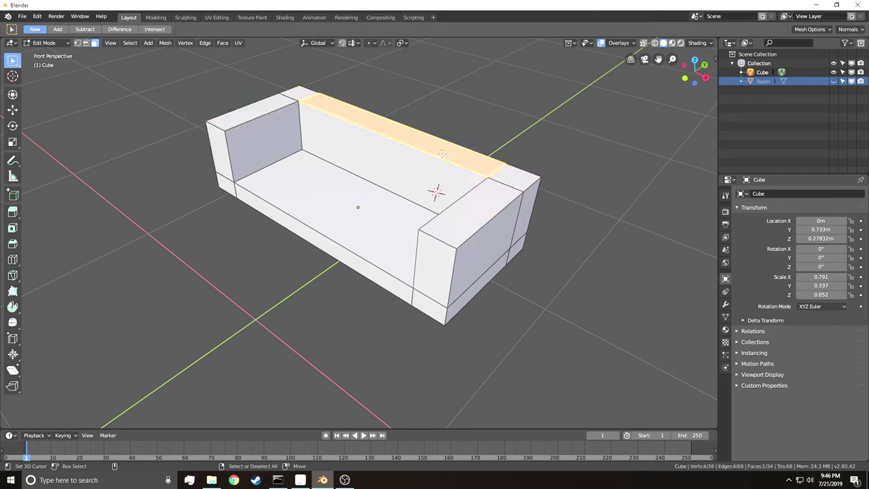
shift+click(514, 178)
shift+click(299, 94)
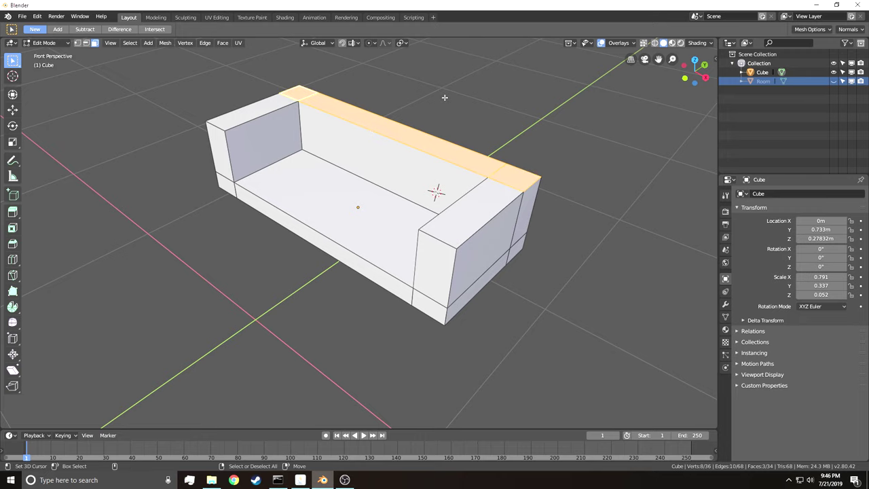
key(e)
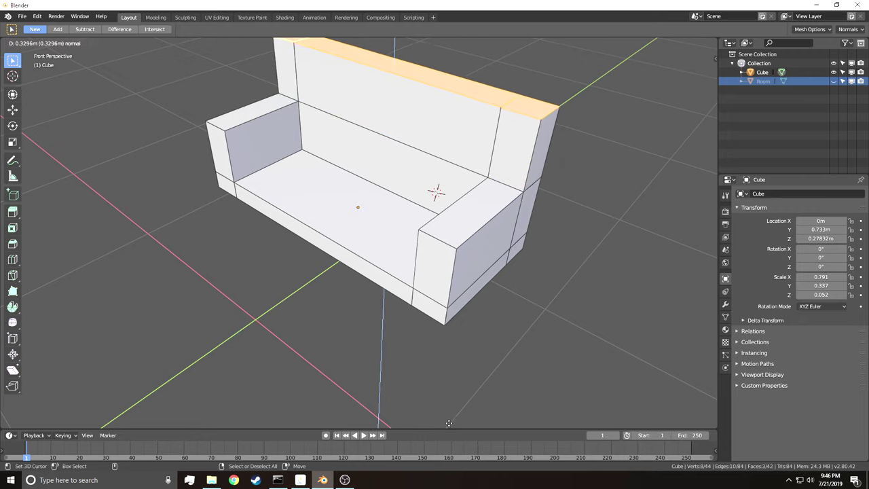
click(449, 423)
key(alt+a)
- Flatten the whole couch along Z until its Z scale is about 0.036
key(shift+grave)
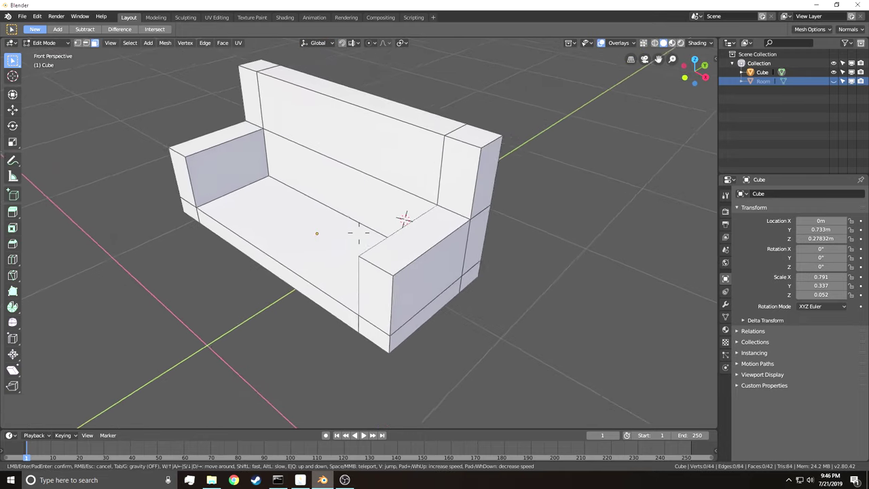
key(d)
key(q)
key(a)
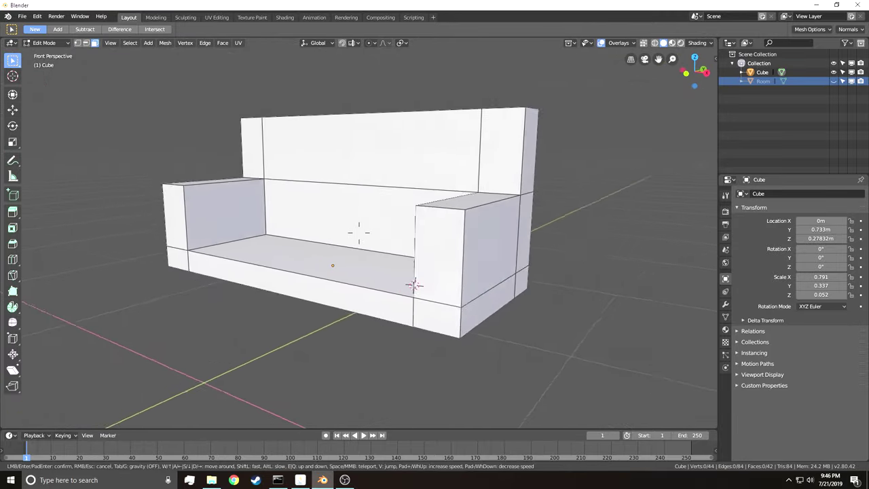
key(a)
key(s)
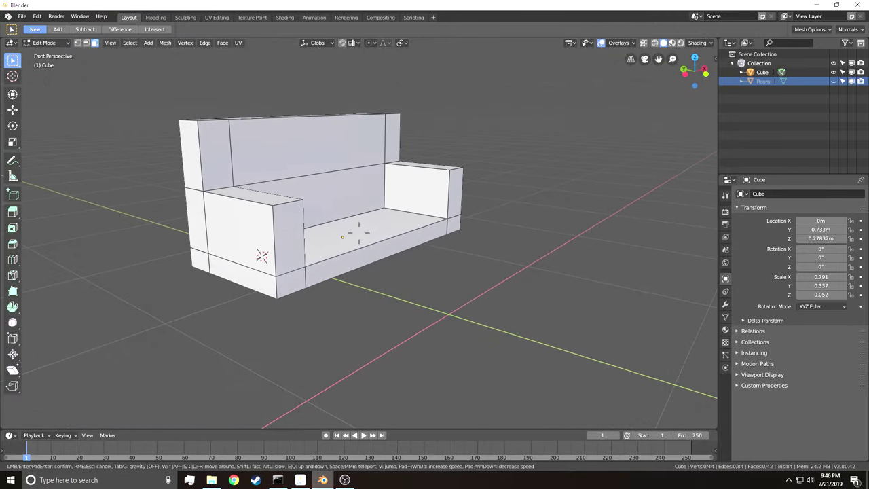
key(Return)
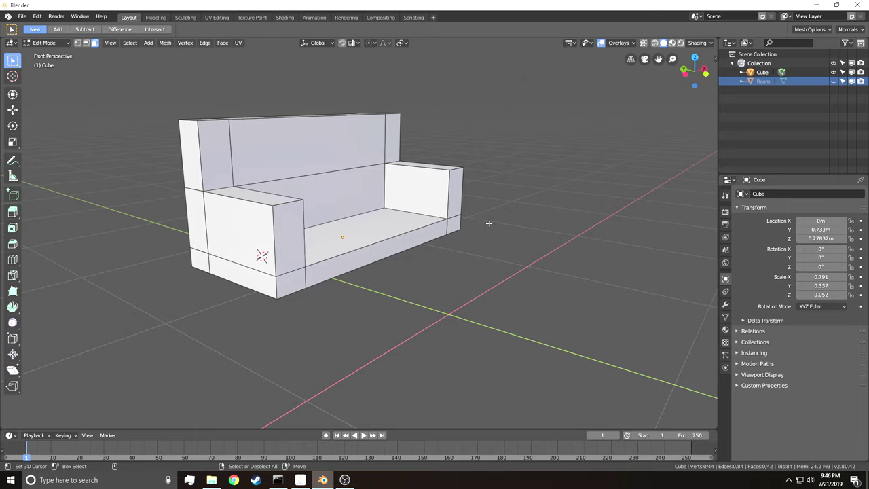
key(Tab)
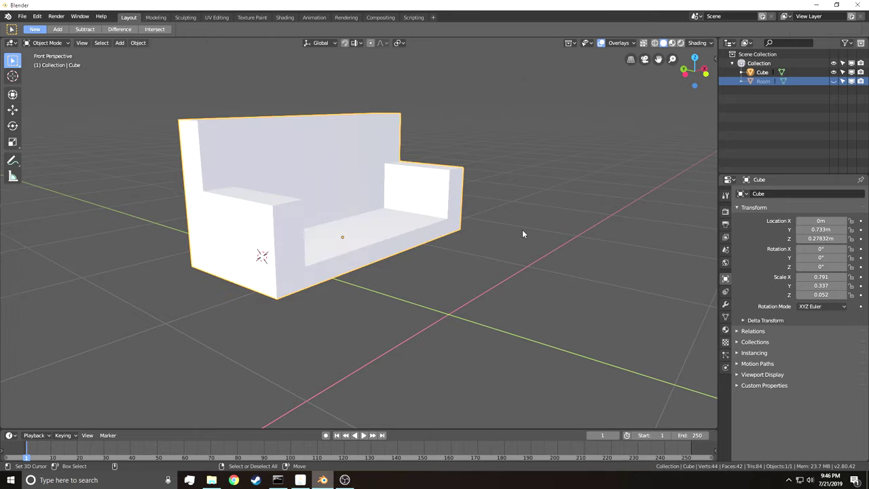
key(s)
key(z)
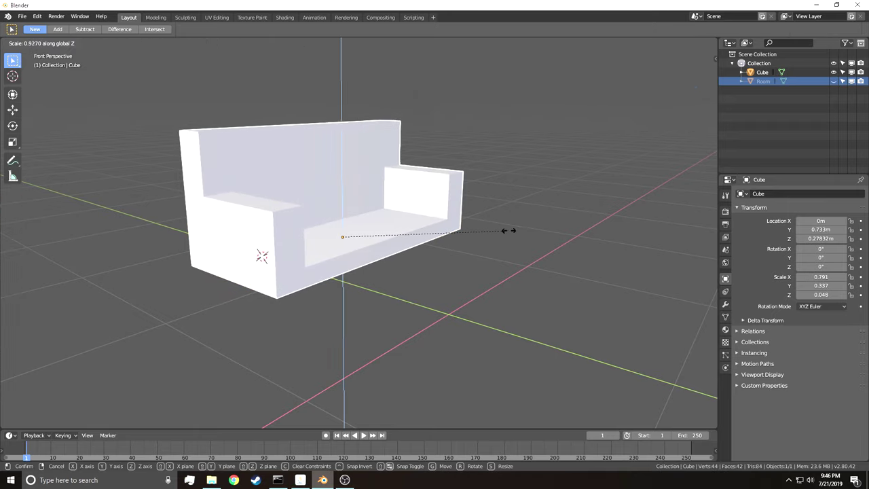
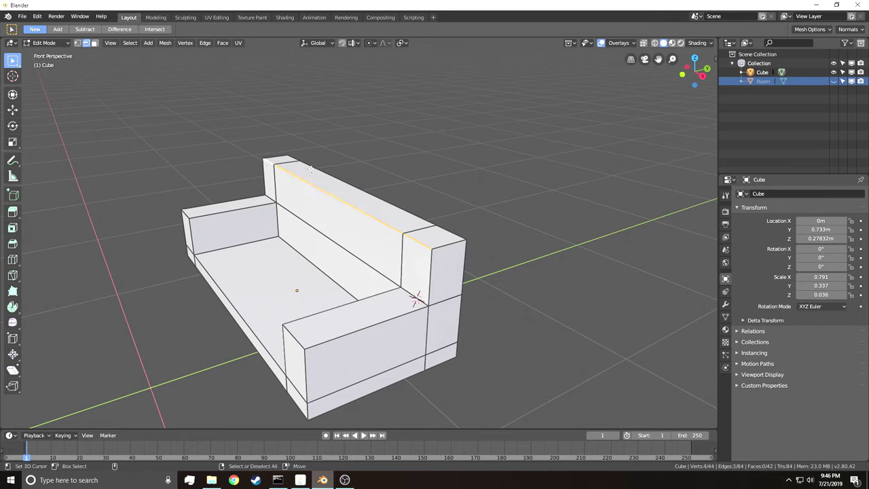
- Bevel the backrest's front top edge with one segment and an offset of about 0.28
click(448, 171)
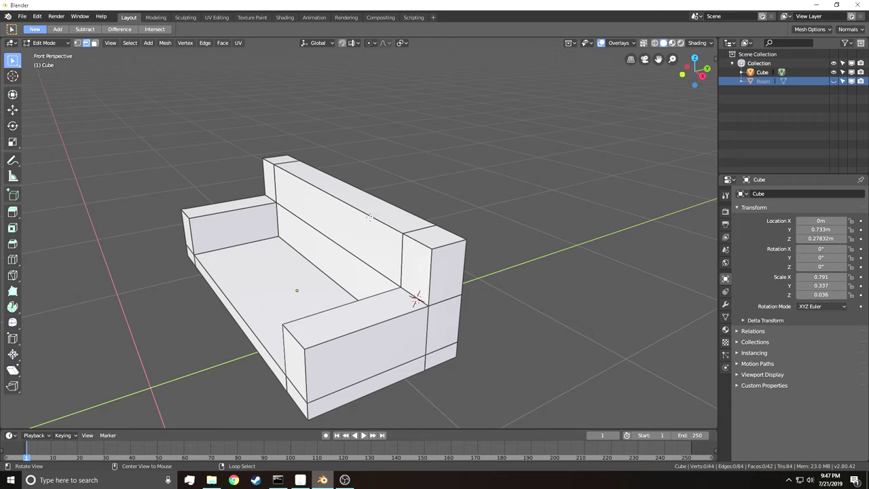
alt+click(369, 217)
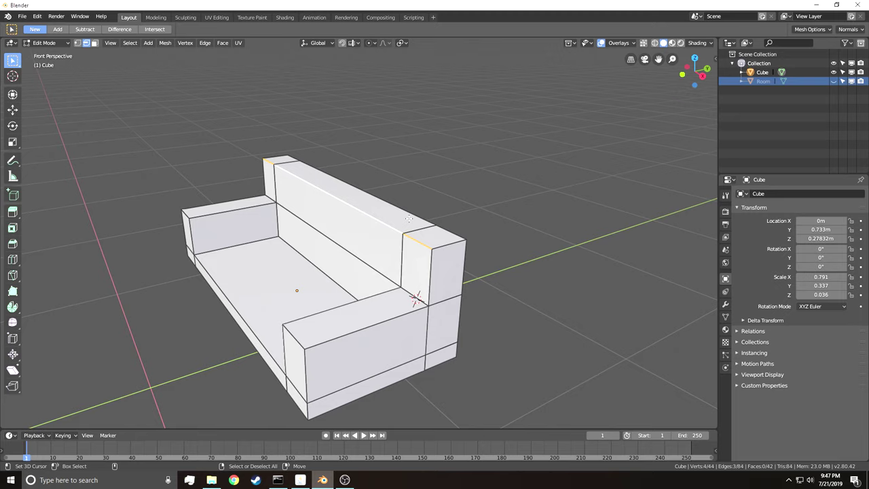
key(ctrl+b)
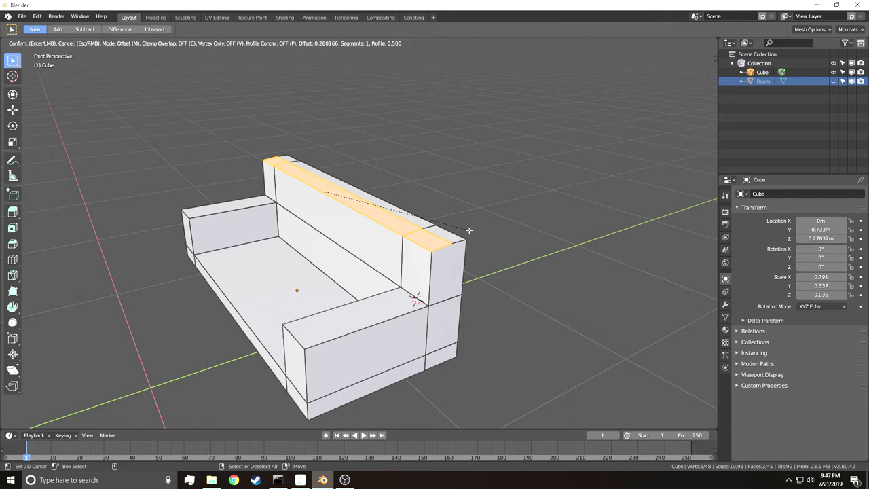
click(469, 230)
right_click(496, 219)
- Lower the backrest's front top edge loop along Z so the front of its top slopes down toward the seat
key(shift+grave)
key(d)
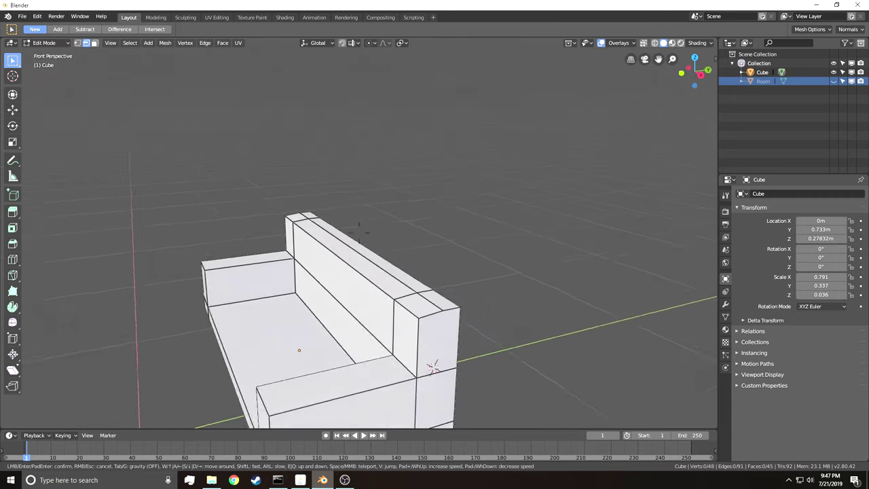
key(w)
key(q)
key(a)
key(e)
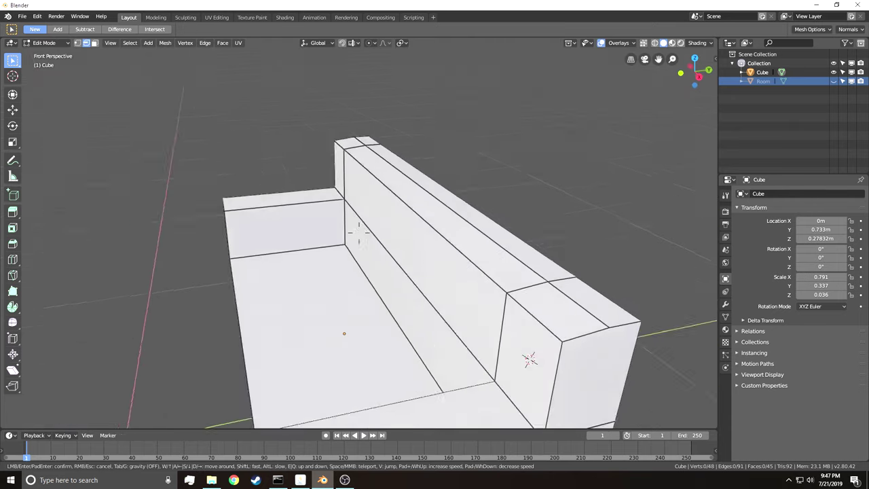
click(356, 233)
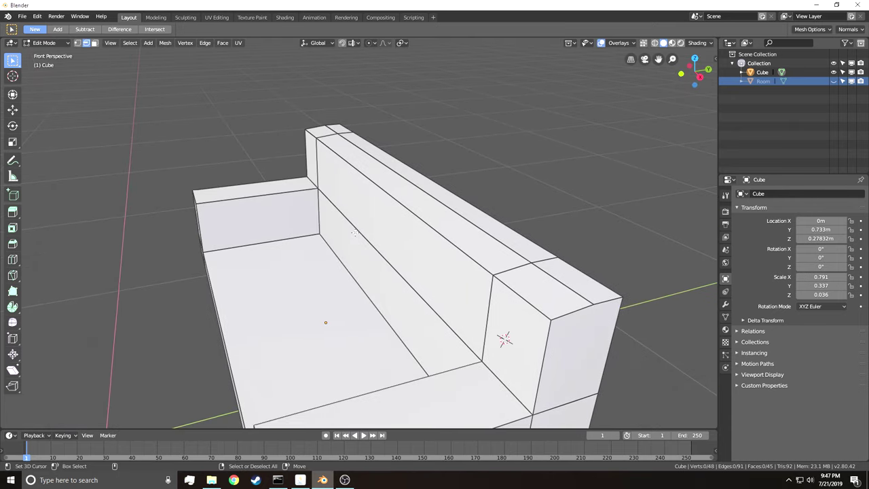
alt+click(521, 293)
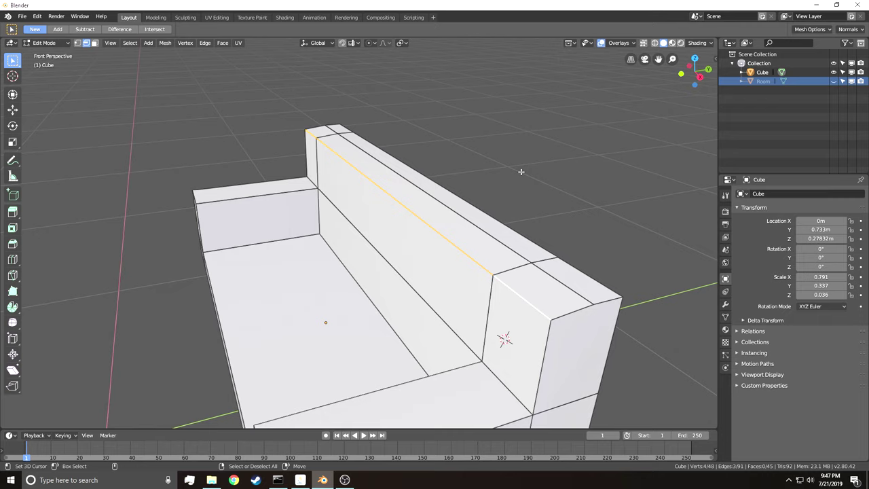
key(g)
key(z)
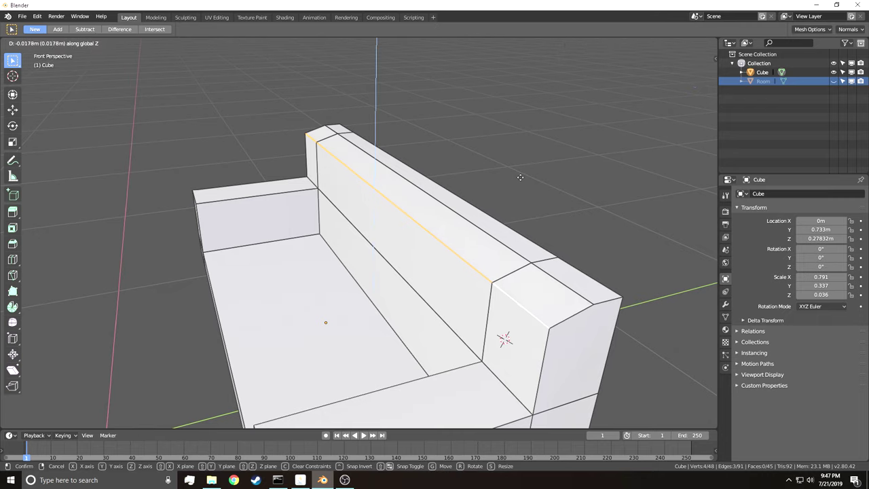
click(523, 185)
click(524, 184)
- Bevel the inner top edges of both armrests with a single segment to split each armrest's top lengthwise
key(shift+grave)
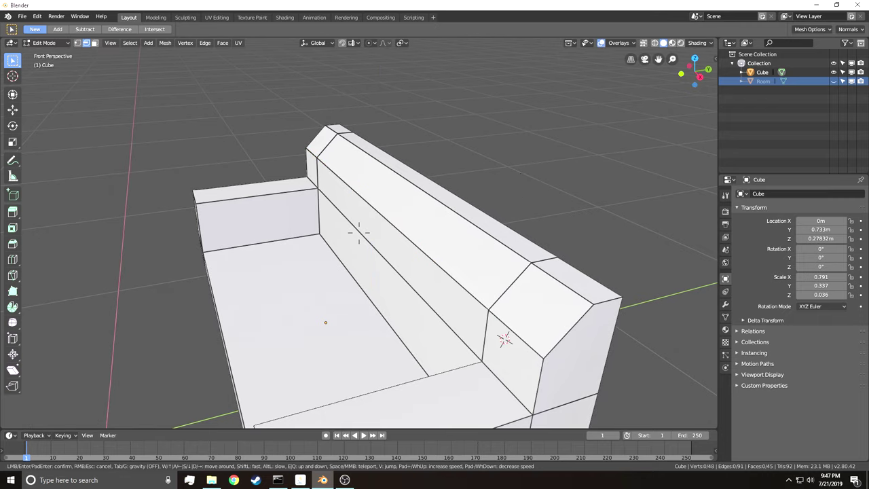
key(d)
key(s)
key(a)
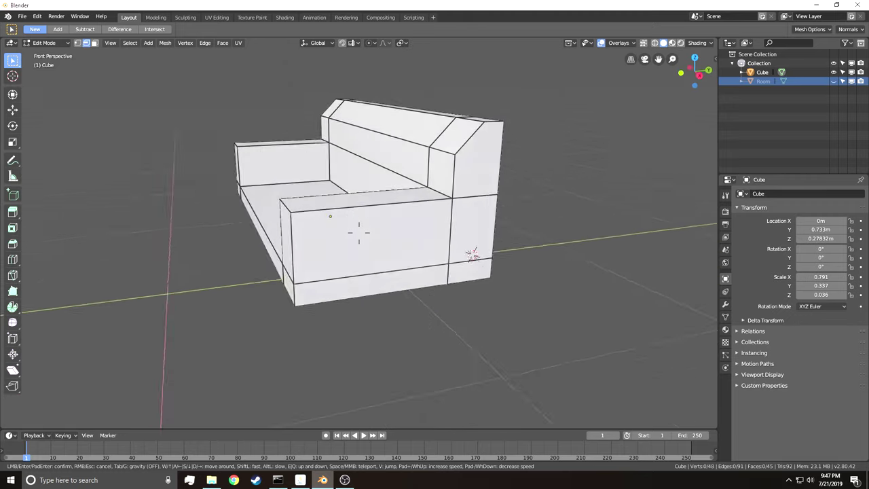
key(w)
key(s)
click(359, 233)
shift+click(465, 219)
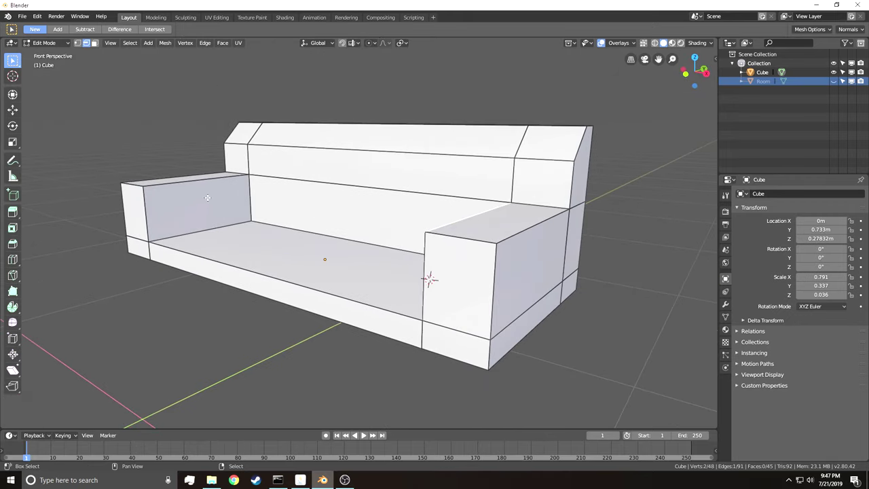
shift+click(217, 190)
key(ctrl+b)
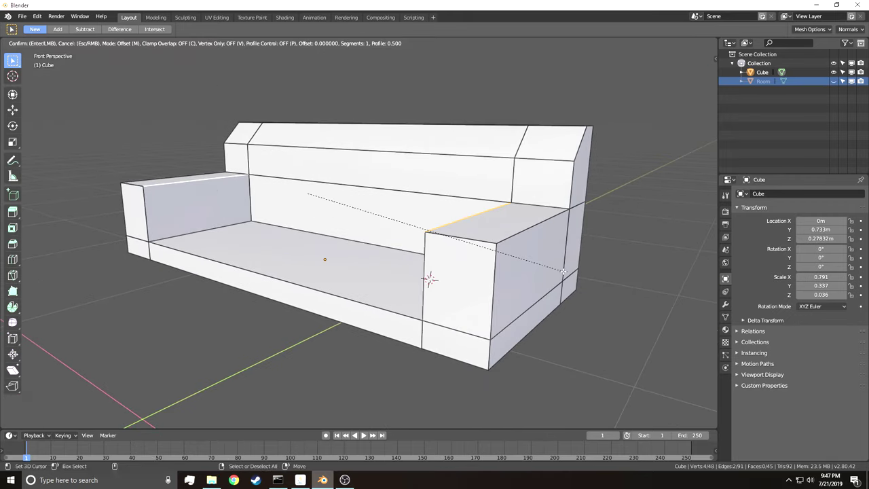
click(586, 286)
click(587, 286)
- Lower the inner top edges of both armrests along Z by about 0.05 m and preview the shape in Object Mode
key(shift+grave)
key(a)
key(w)
click(360, 233)
shift+click(650, 227)
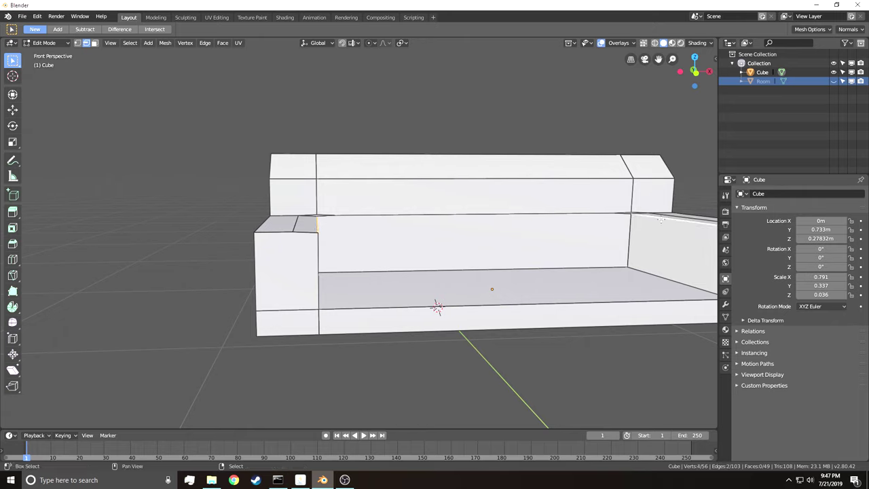
key(g)
key(z)
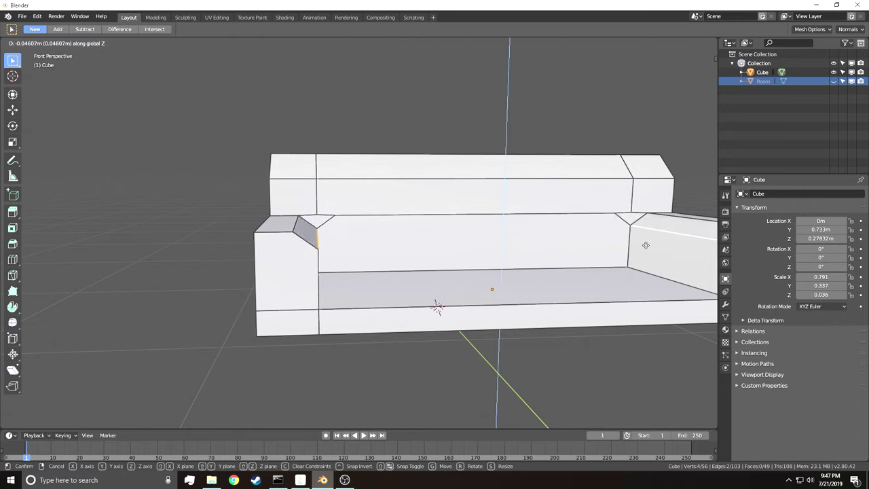
click(641, 237)
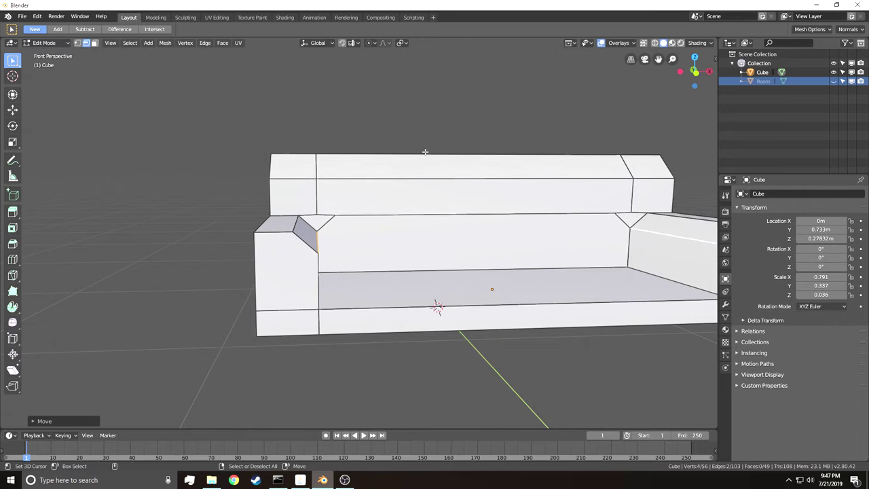
key(Tab)
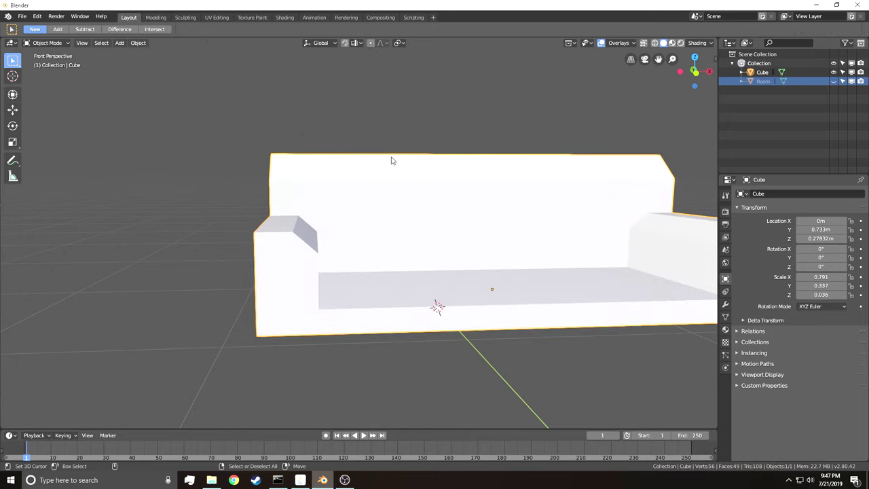
key(Tab)
- Bevel the outer top edges of both armrests with one segment and an offset of about 0.073
key(shift+grave)
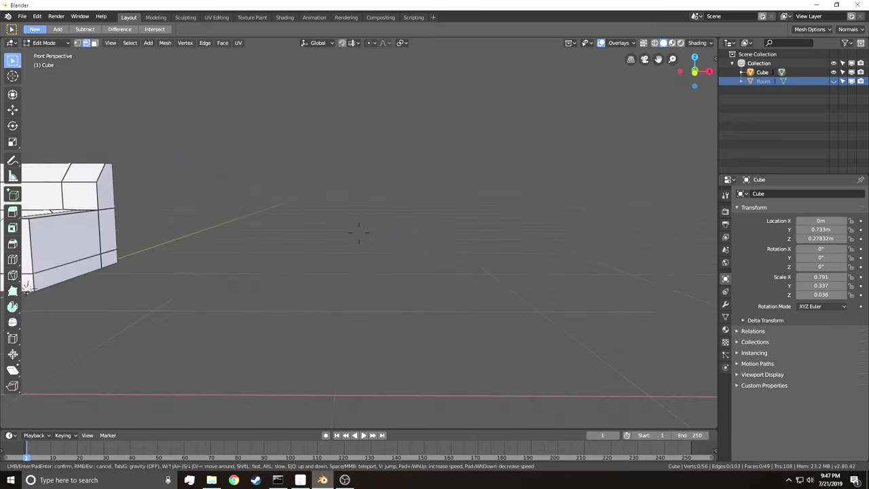
key(w)
key(s)
click(358, 232)
click(358, 233)
key(shift+grave)
click(358, 233)
shift+click(318, 235)
key(shift+grave)
click(359, 233)
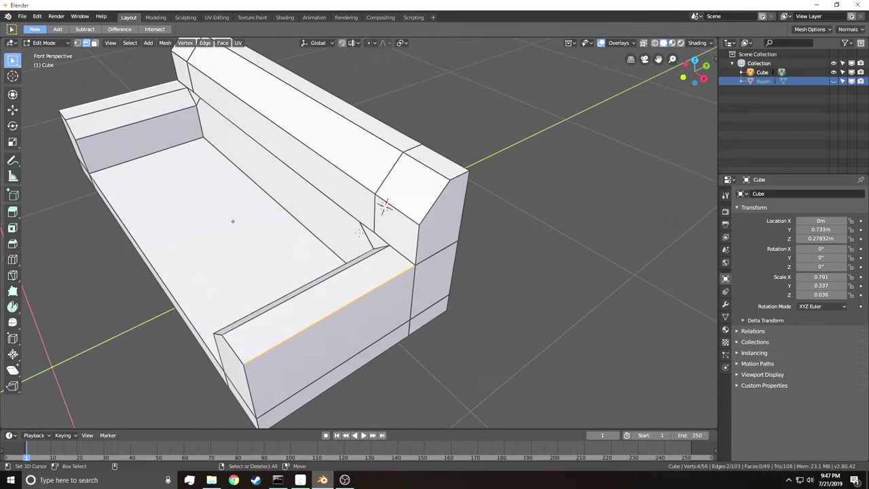
key(ctrl+b)
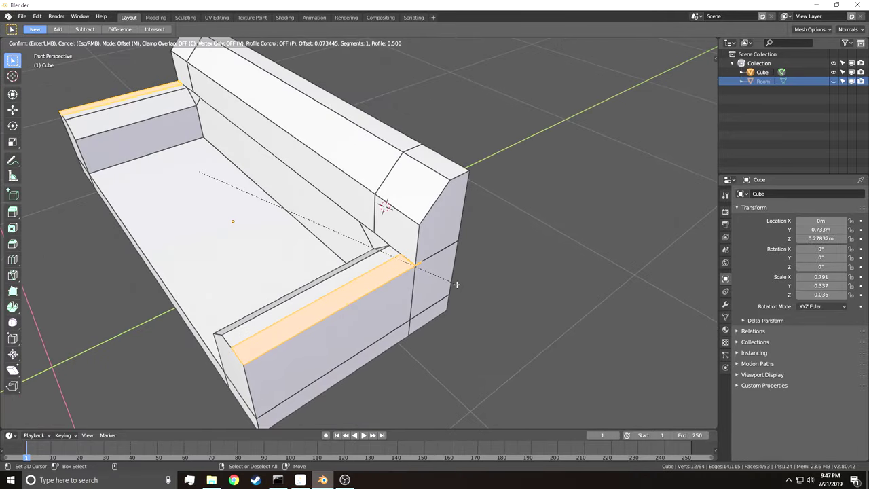
click(457, 284)
right_click(475, 286)
- Try to lower the outer top edges of both armrests along Z by about 0.034 m
right_click(361, 296)
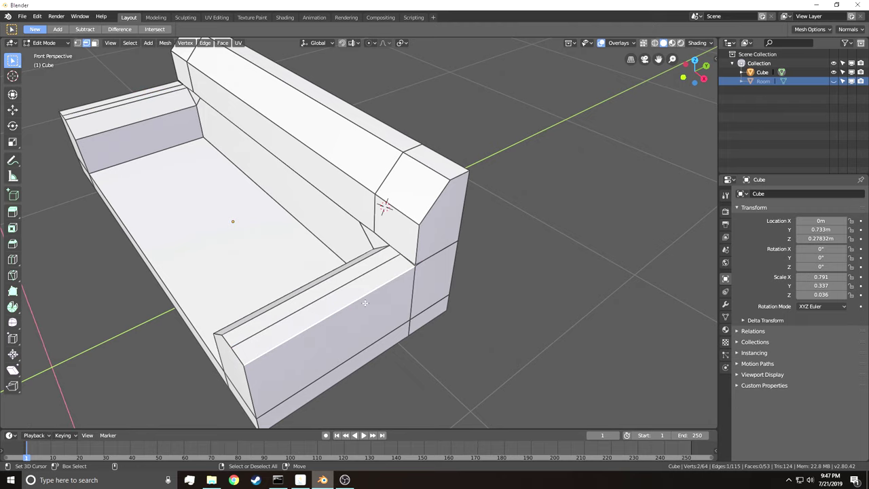
shift+right_click(107, 97)
key(g)
key(z)
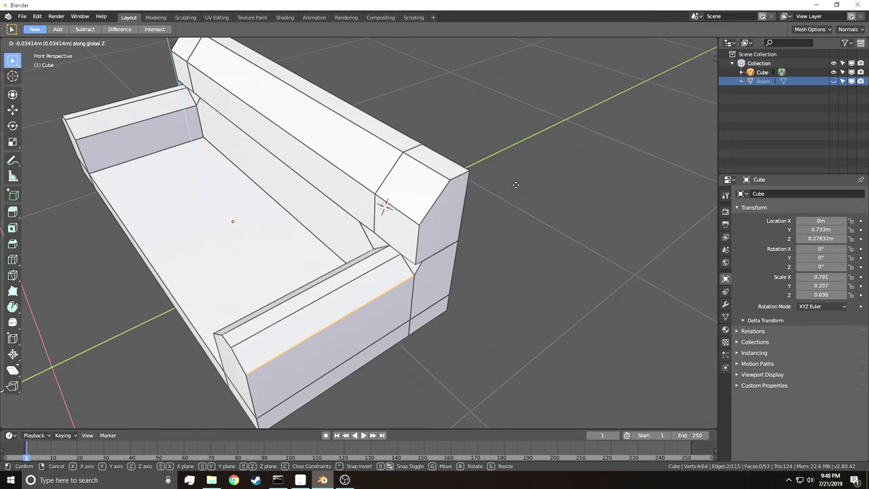
click(514, 187)
- Examine up close the corner where the armrest's outer slope meets the backrest
key(Tab)
key(shift+grave)
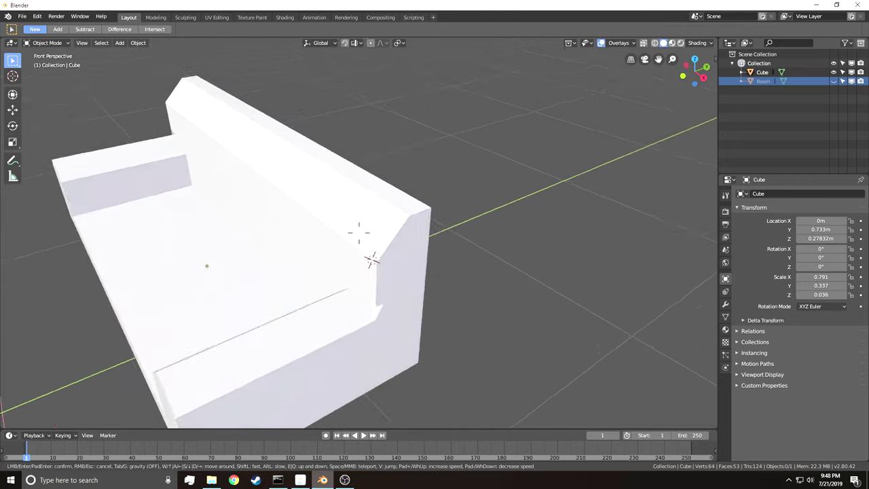
key(w)
click(359, 233)
key(Tab)
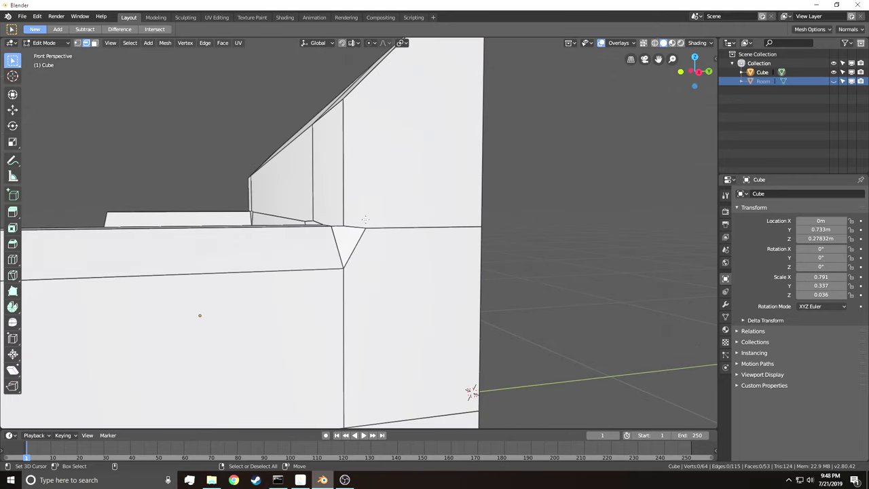
key(shift+grave)
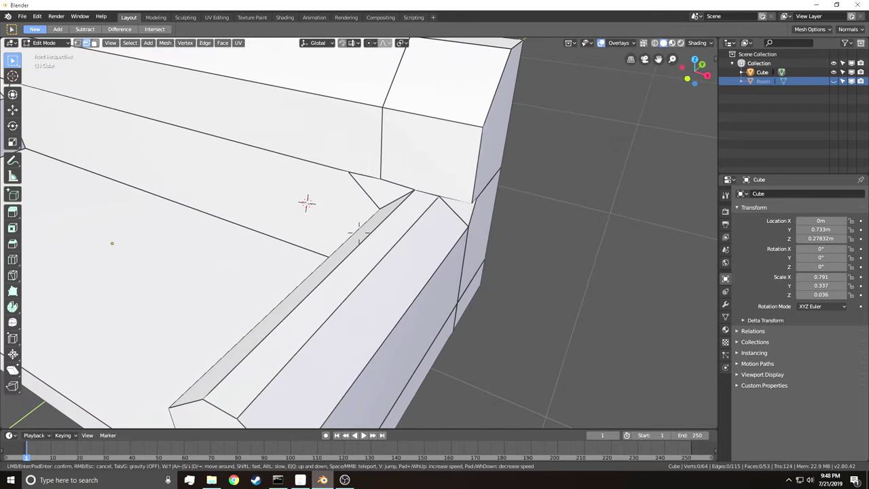
key(s)
click(359, 233)
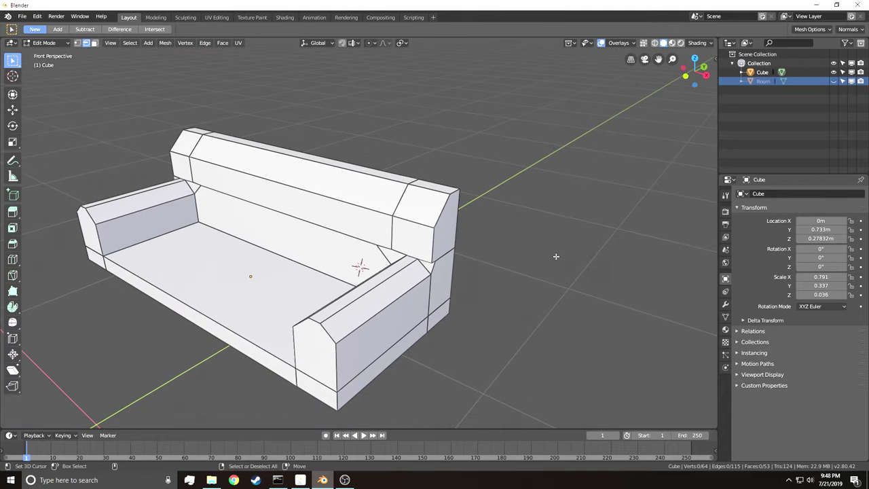
- Undo the lowering of the armrests' outer top edges
key(ctrl)
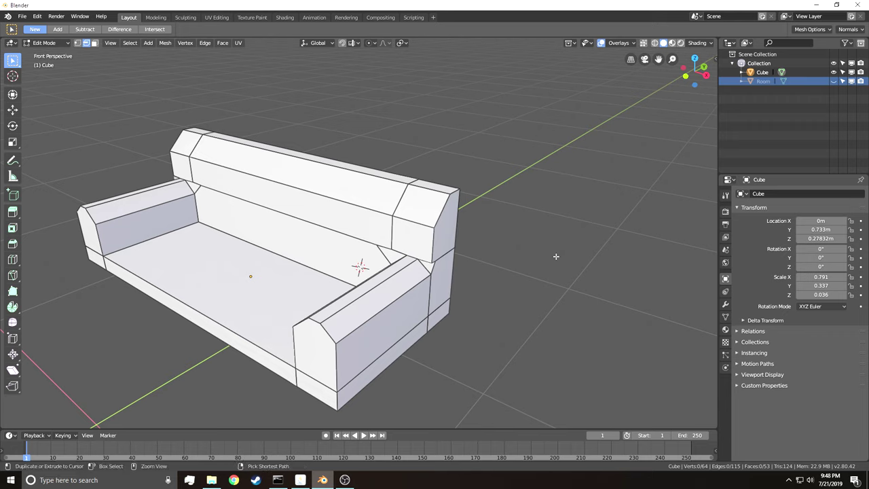
key(ctrl+z)
key(ctrl+z)
key(ctrl+z)
key(ctrl+z)
key(ctrl+z)
key(ctrl+z)
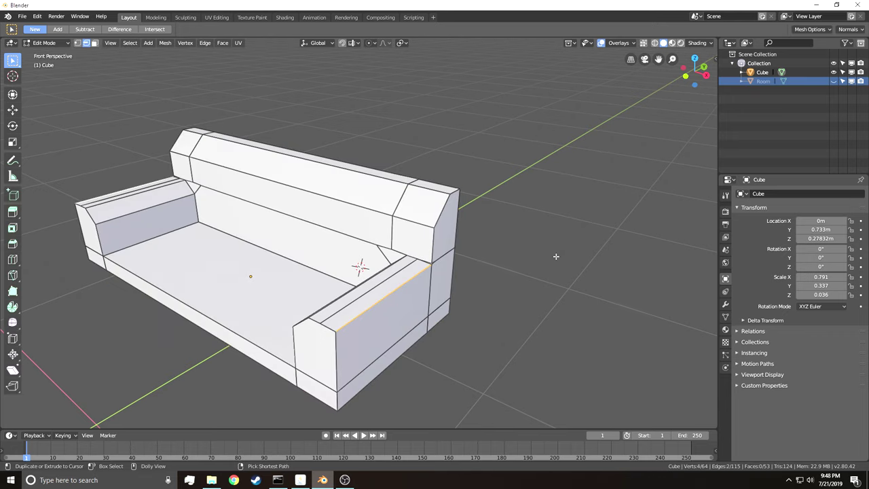
- Delete the small corner face at both ends of the couch where each armrest's outer slope meets the backrest
key(3)
key(KP_Decimal)
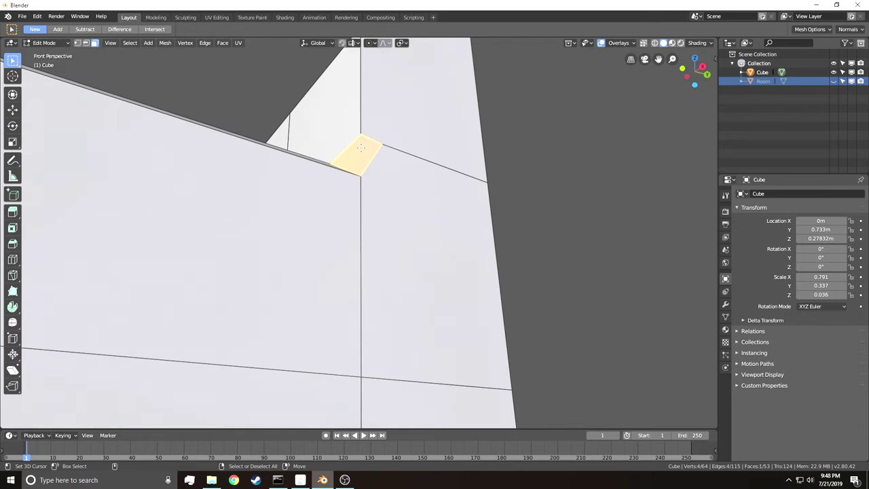
key(x)
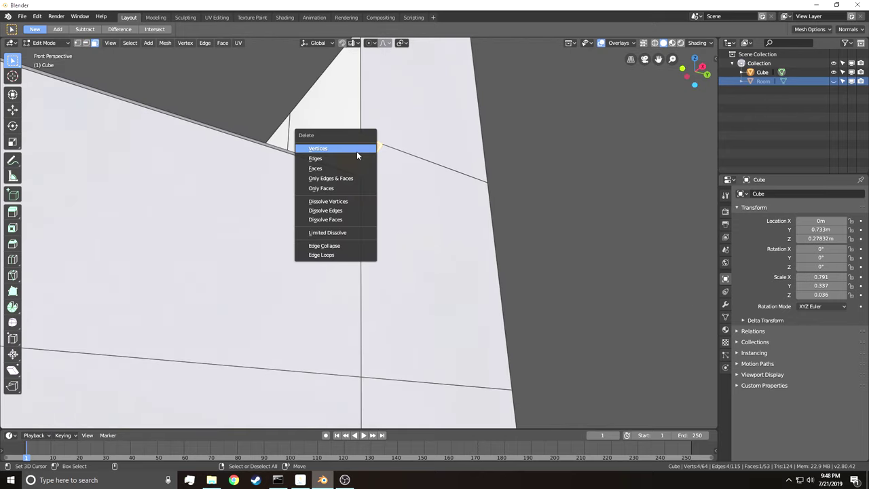
click(336, 168)
key(shift+grave)
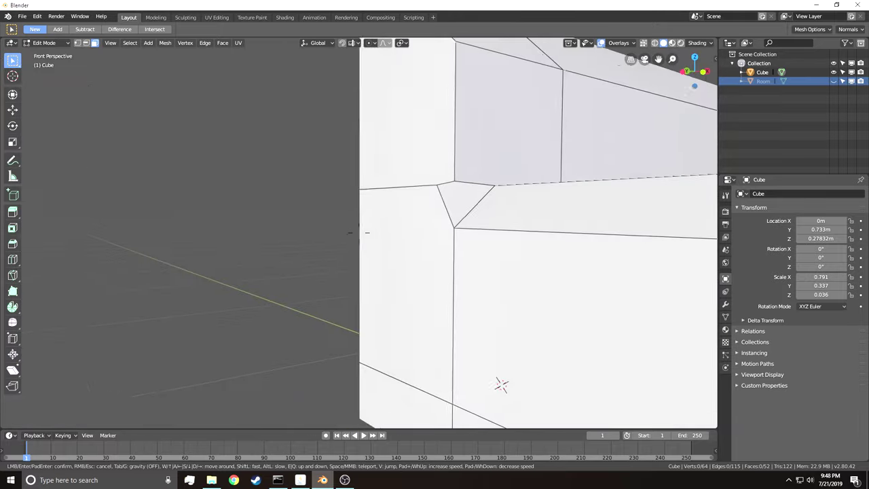
click(358, 233)
click(387, 234)
key(x)
click(386, 234)
- Connect the upper and lower vertices of the corner opening on the couch's left end with an edge
key(shift+grave)
key(s)
key(w)
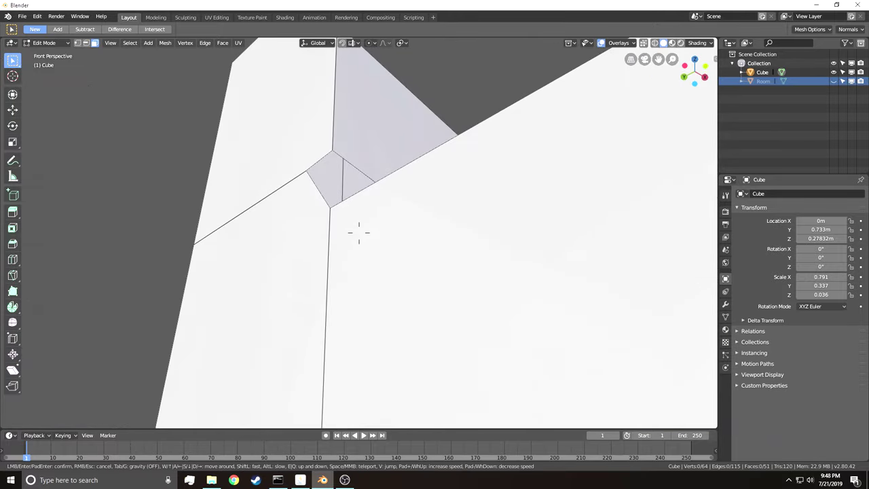
click(359, 233)
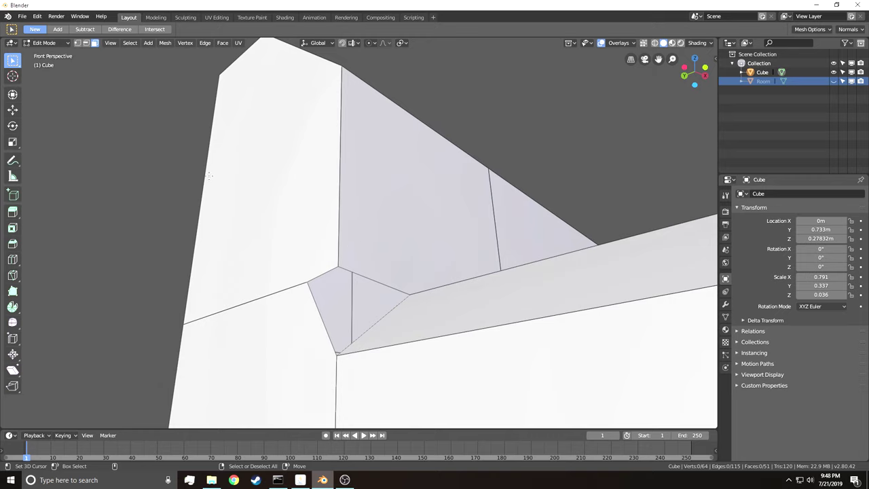
click(78, 43)
click(341, 265)
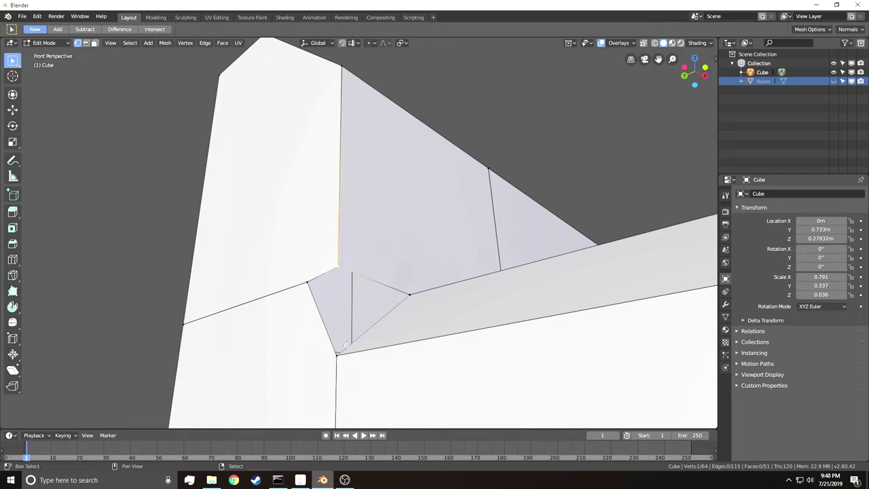
shift+click(337, 353)
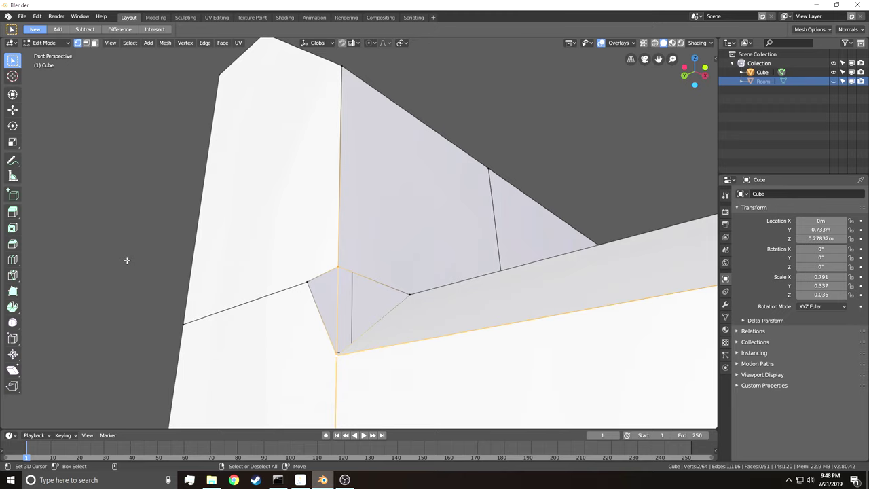
click(147, 169)
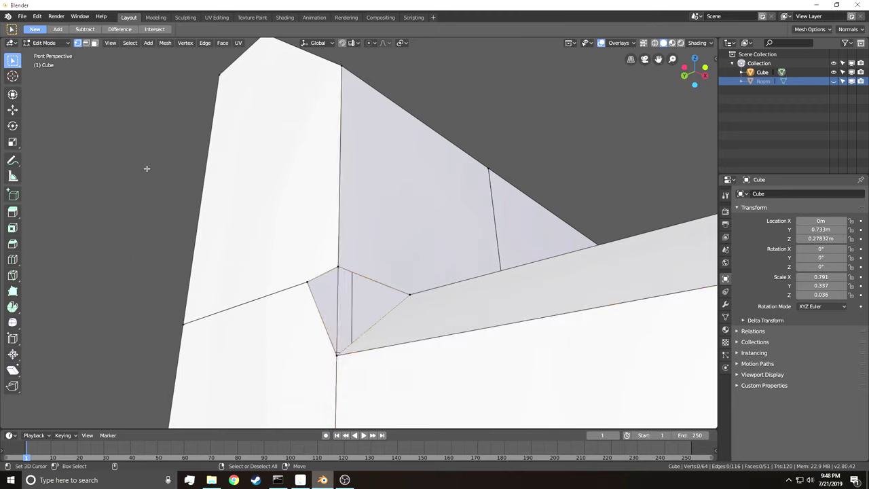
- Fill the two triangular gaps beside the new edge at the left armrest's outer corner with faces
click(86, 43)
right_click(377, 324)
shift+right_click(373, 282)
shift+right_click(339, 288)
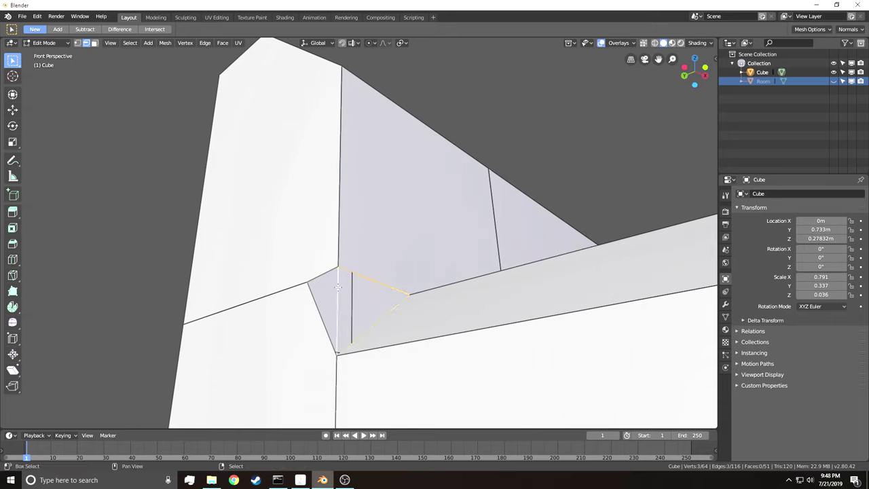
key(f)
right_click(324, 317)
shift+right_click(323, 277)
shift+right_click(348, 293)
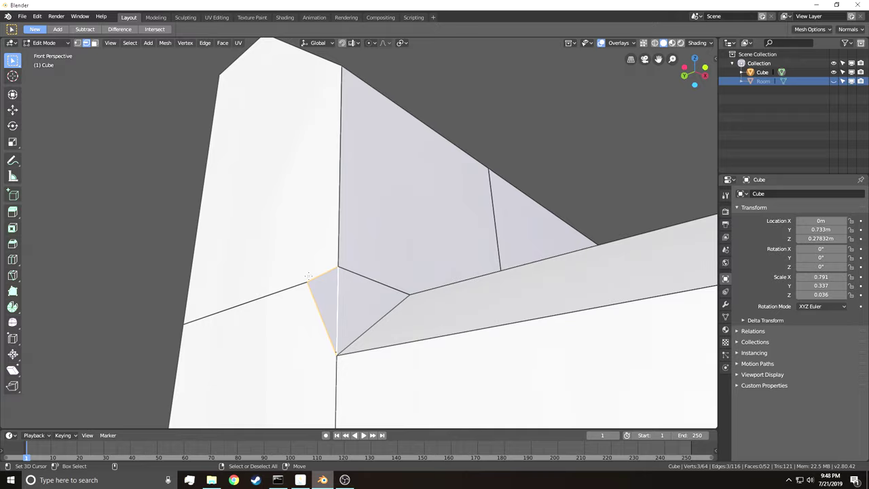
key(f)
key(alt+a)
- Join the upper and lower vertices of the opening at the right armrest's outer back corner with an edge
key(shift+grave)
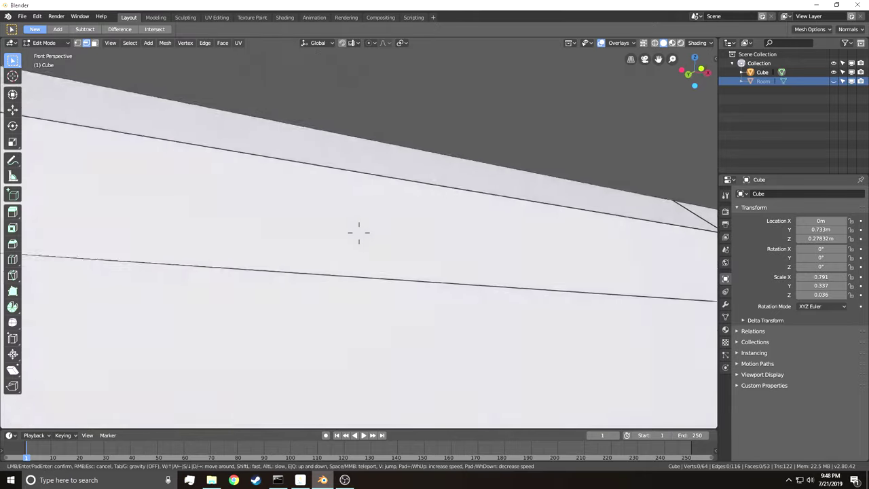
key(s)
key(w)
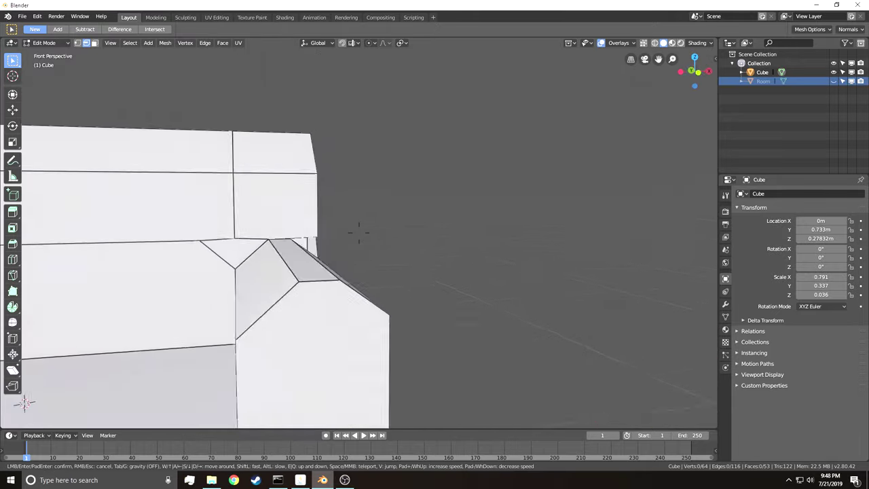
key(s)
click(360, 233)
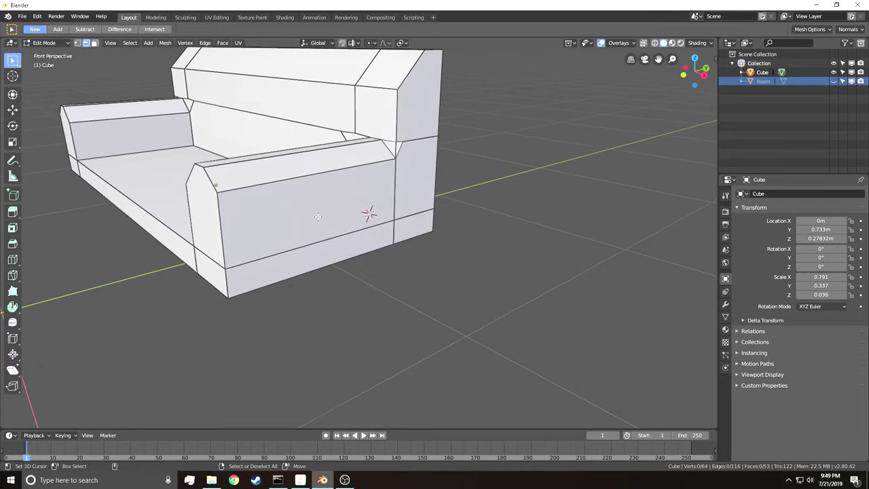
key(shift+grave)
key(w)
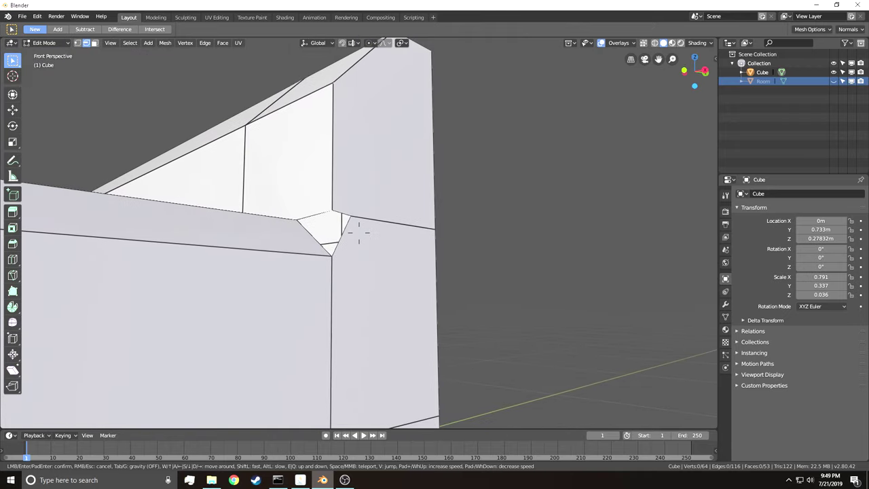
click(359, 232)
click(77, 44)
click(337, 210)
shift+click(336, 270)
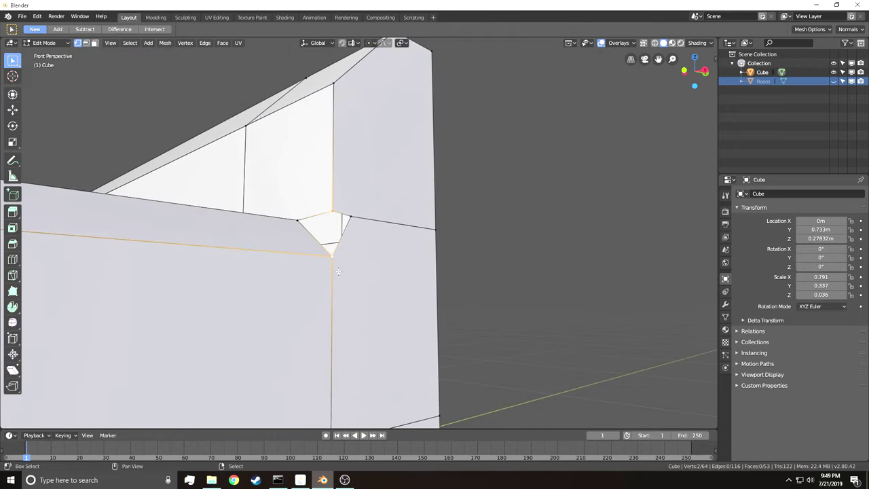
right_click(446, 263)
- Fill the two triangular gaps on either side of the new edge at the right armrest's outer back corner
click(88, 43)
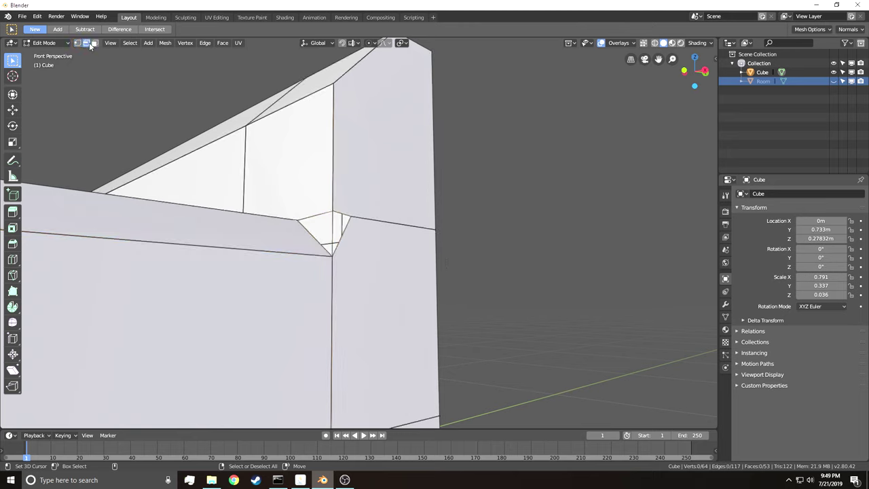
shift+right_click(340, 208)
shift+right_click(346, 230)
key(f)
right_click(447, 238)
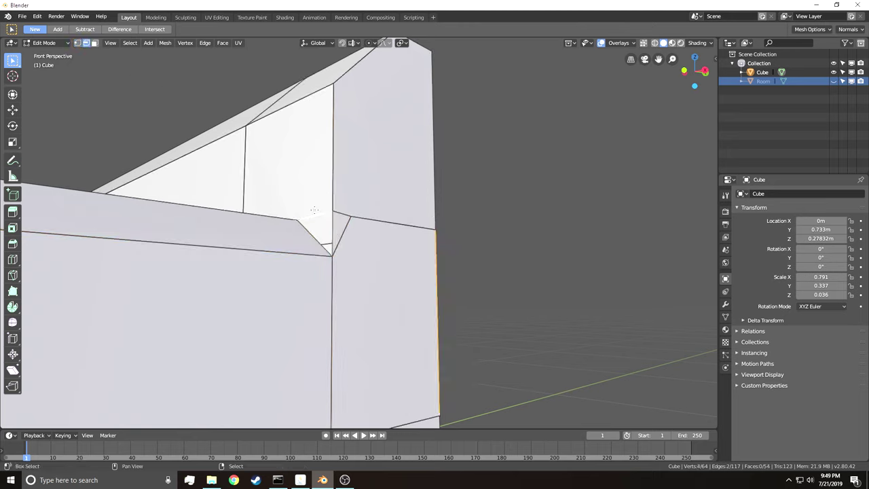
shift+right_click(325, 213)
key(alt+a)
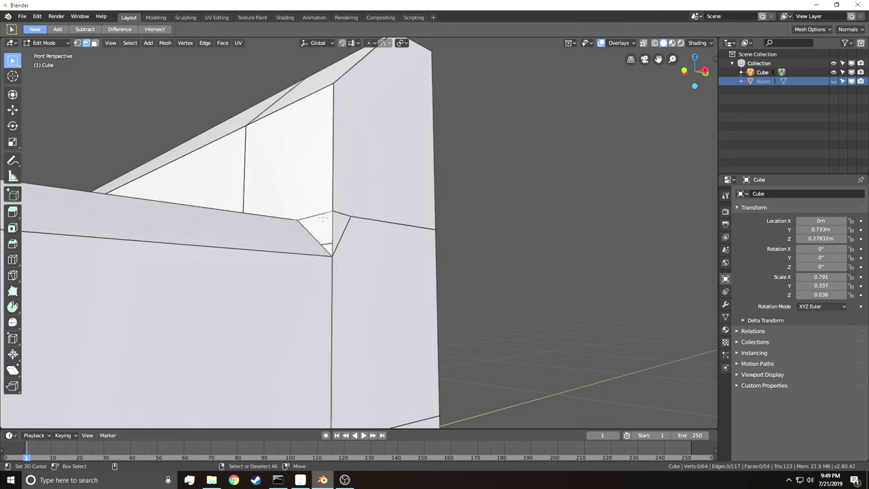
shift+right_click(324, 215)
shift+right_click(317, 238)
key(f)
right_click(445, 221)
- Examine the patched armrest corners from several angles, both in object mode and in edit mode
key(shift+grave)
key(s)
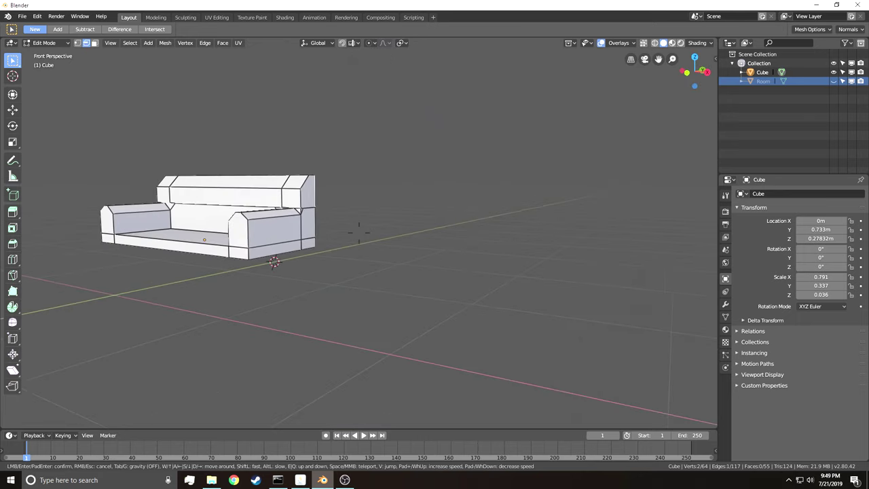
key(e)
key(w)
click(362, 232)
key(Tab)
key(alt+a)
key(shift+grave)
key(w)
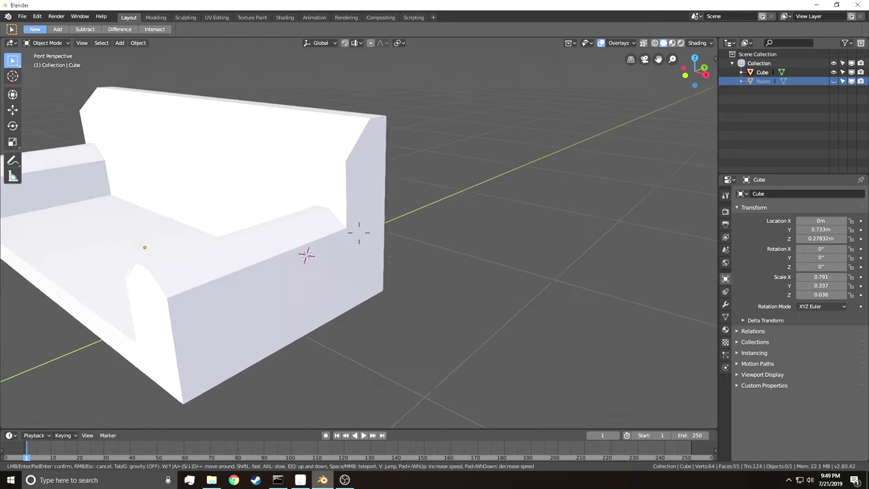
click(358, 232)
key(Tab)
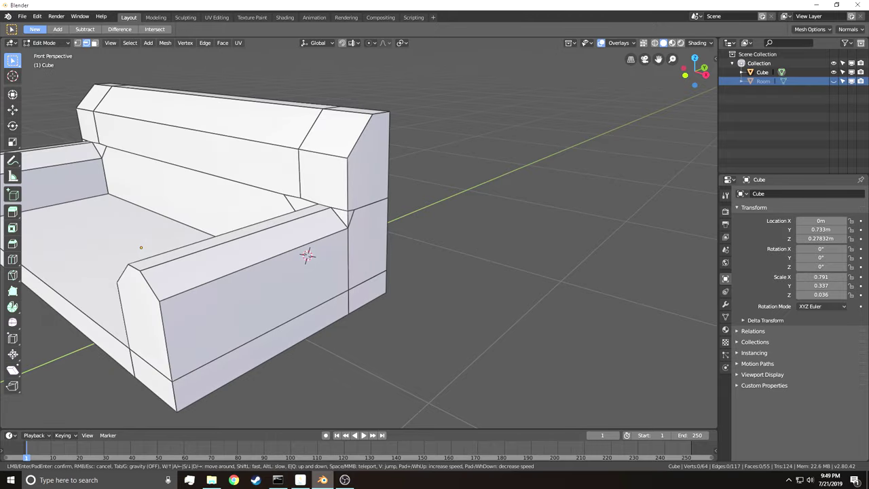
key(shift+grave)
key(a)
key(w)
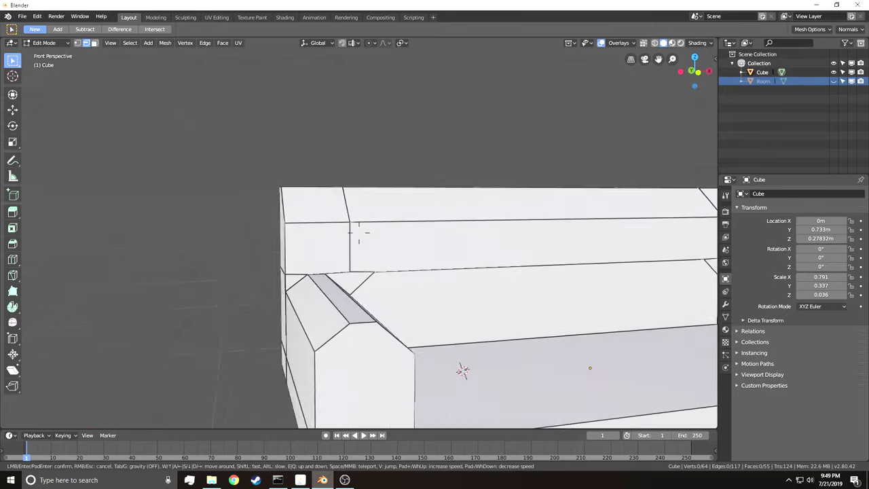
key(a)
key(d)
click(359, 232)
- Leave edit mode and add a Subdivision Surface modifier to the couch
key(Tab)
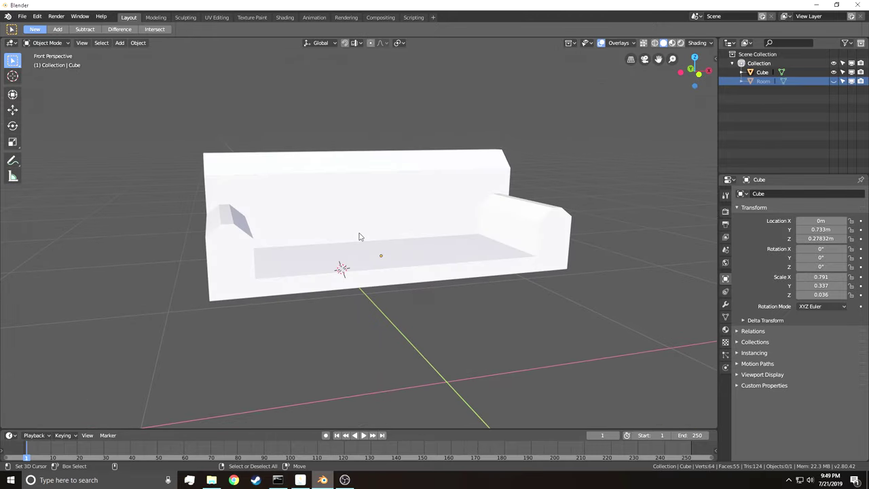
click(485, 232)
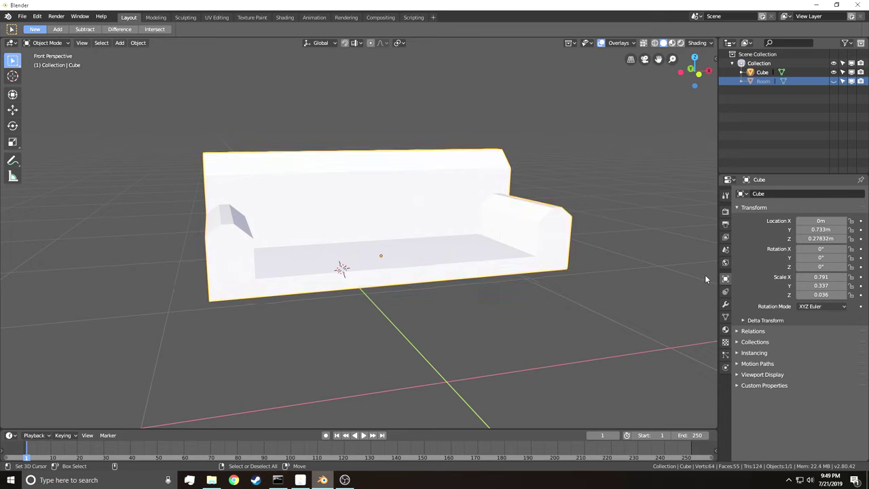
click(725, 306)
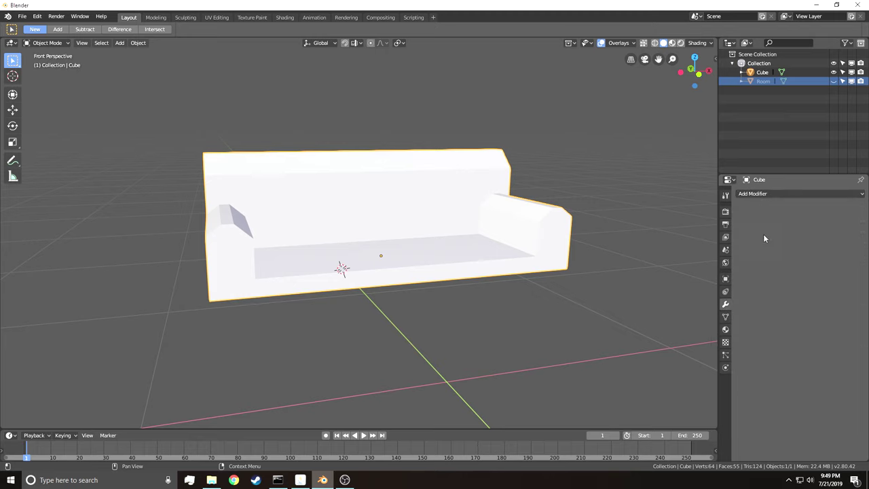
click(762, 194)
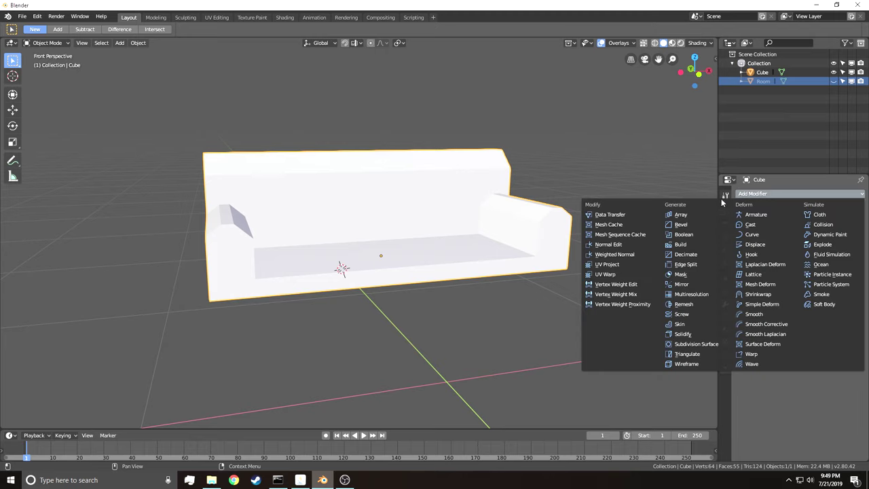
click(713, 344)
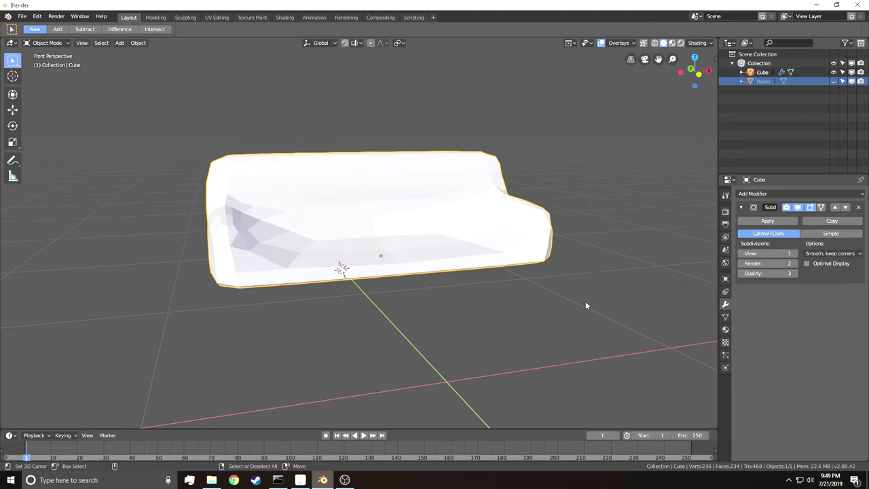
- Examine the subdivided couch's shape and shading around the backrest, armrests and seat from several angles
click(586, 305)
key(shift+grave)
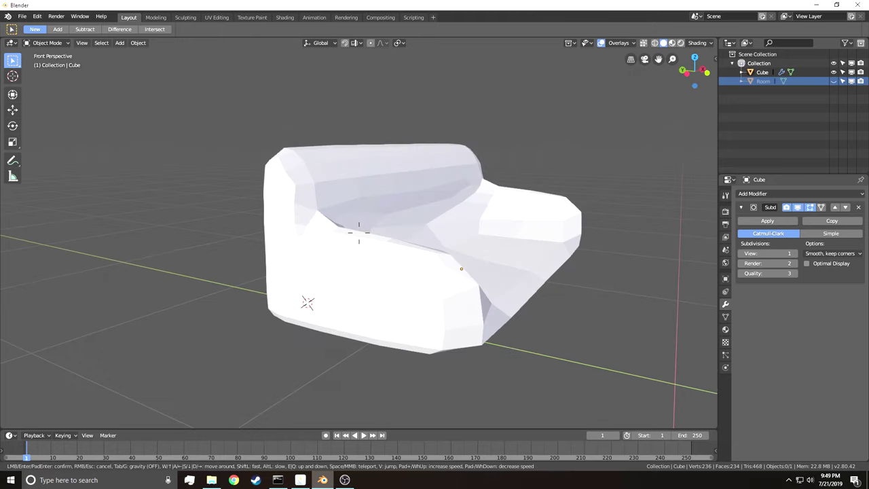
key(d)
key(s)
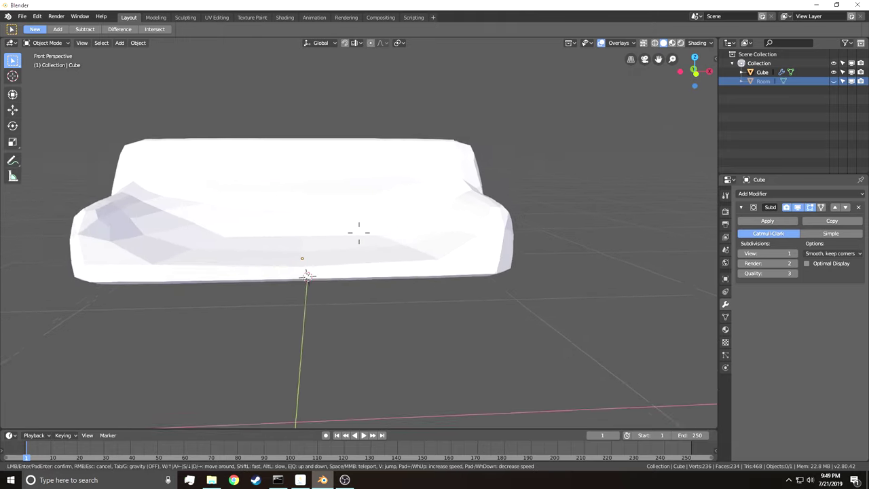
key(s)
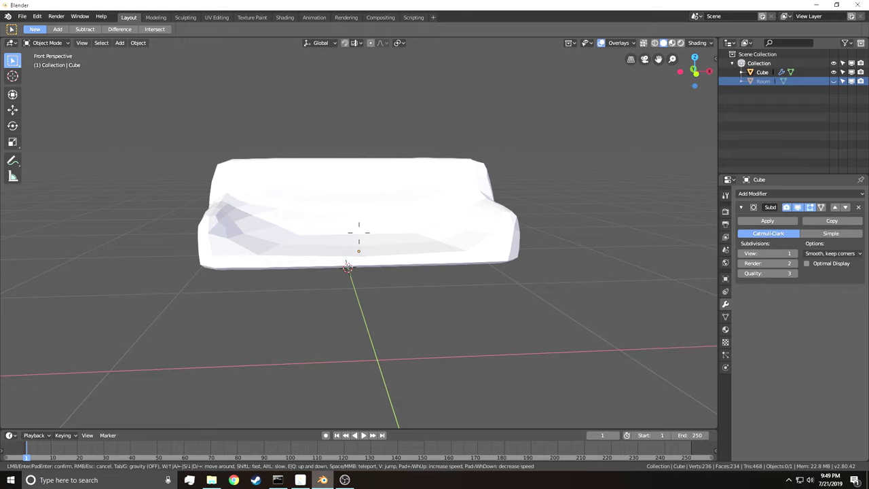
click(360, 236)
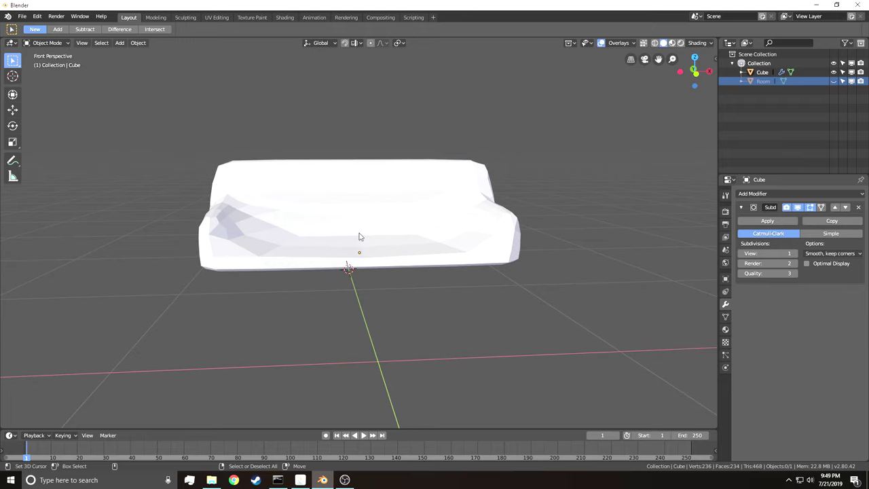
click(359, 237)
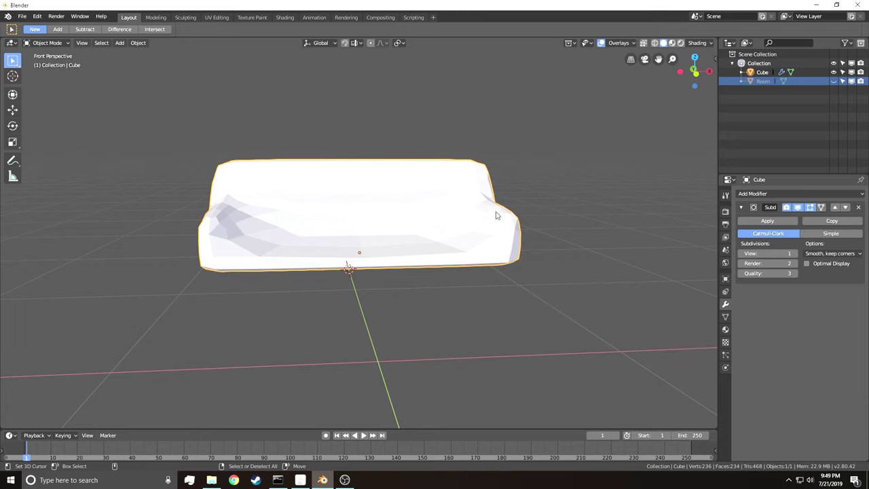
key(Tab)
key(Tab)
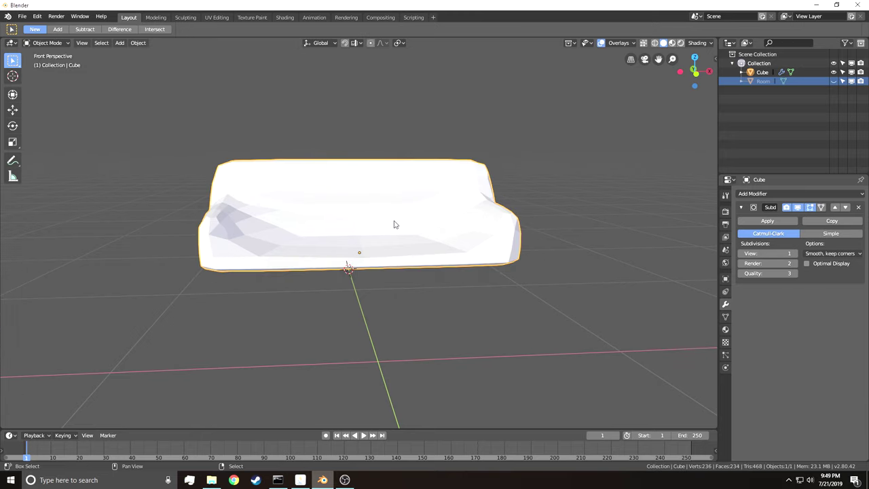
key(shift+grave)
key(w)
click(358, 233)
key(shift+grave)
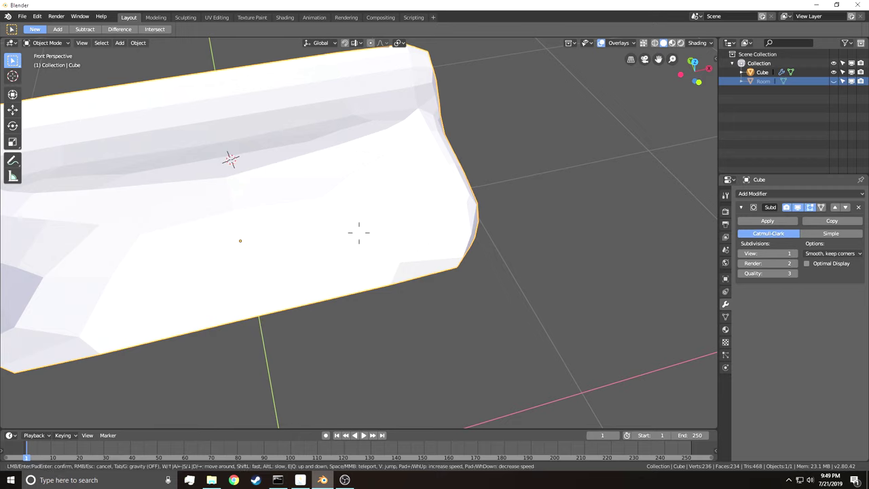
key(q)
click(371, 227)
middle_drag(352, 241, 360, 236)
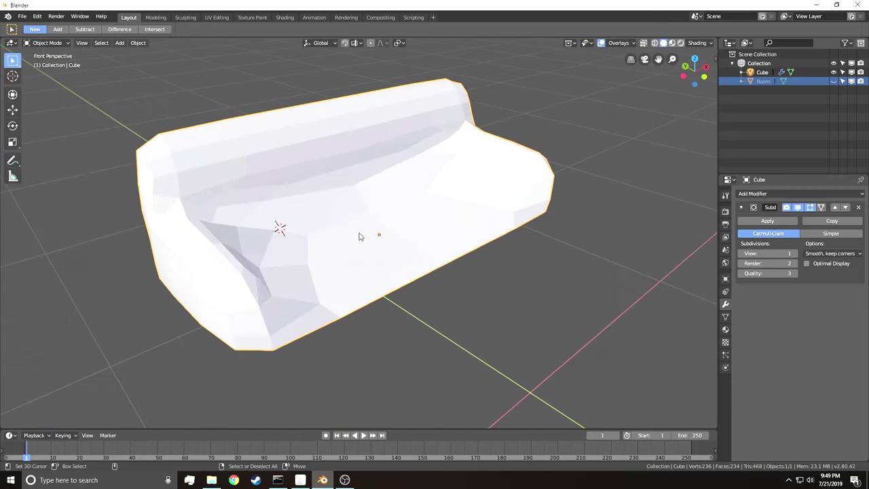
- Subdivide the entire couch mesh twice in edit mode and inspect the smoothed result from the front
key(Tab)
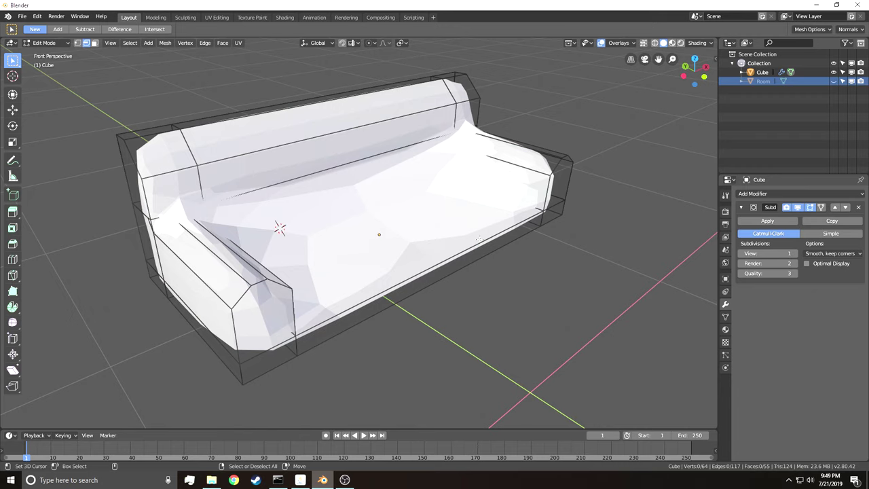
key(a)
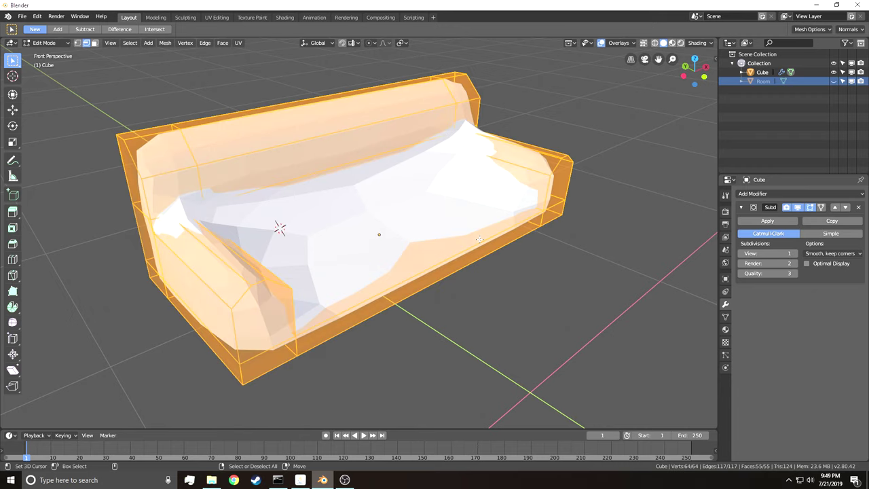
right_click(479, 239)
click(480, 226)
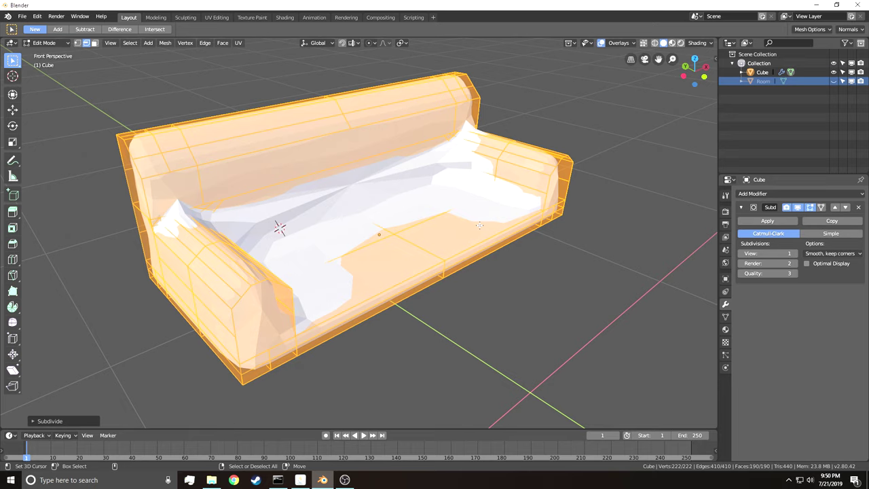
right_click(480, 229)
click(480, 226)
key(Tab)
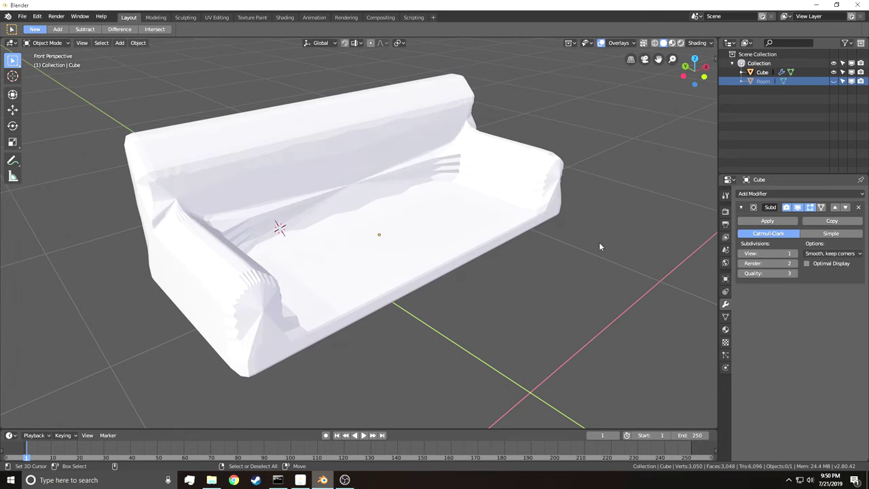
key(shift+grave)
key(d)
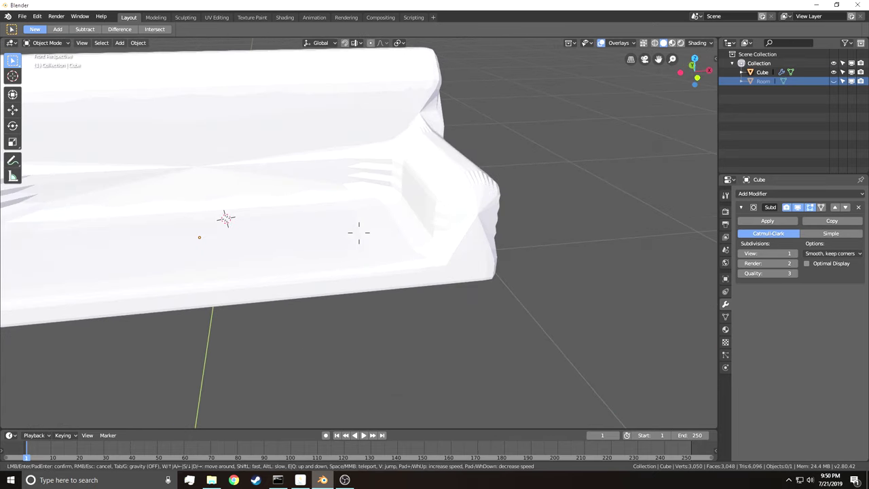
key(s)
click(360, 235)
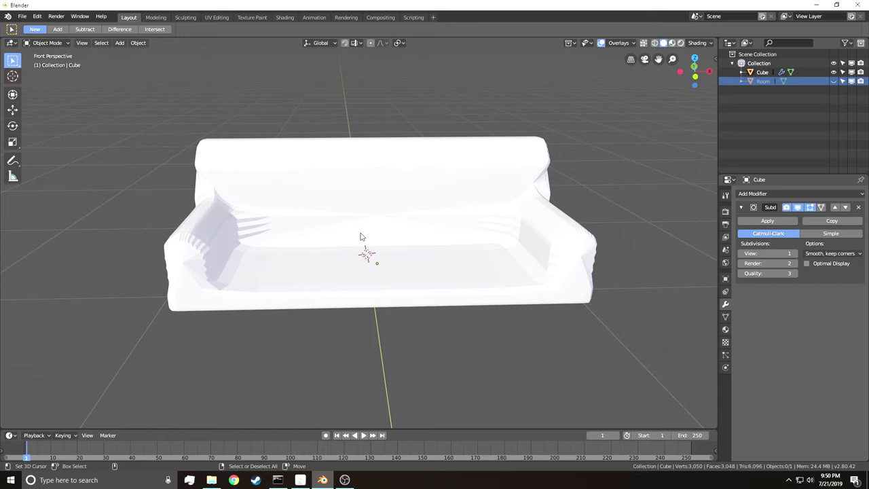
- Undo both mesh subdivisions, clear the selection and remove the couch's Subdivision Surface modifier
click(476, 228)
key(Tab)
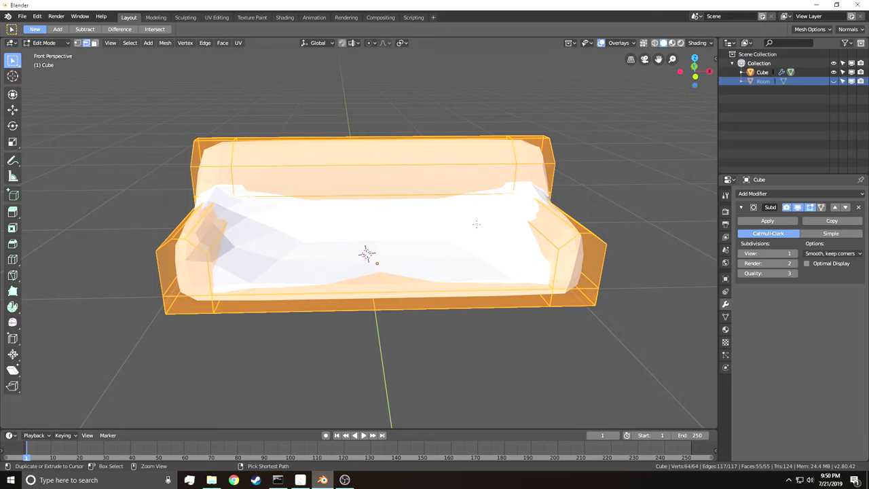
key(alt+a)
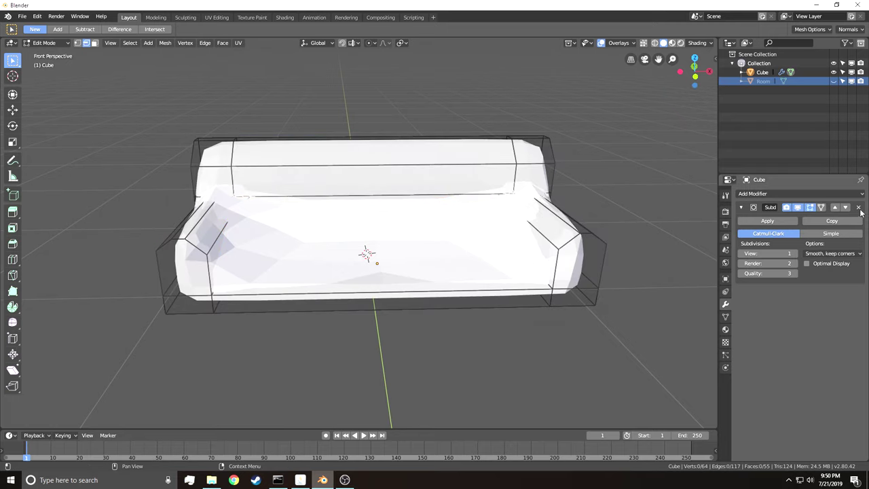
click(857, 207)
- Delete the six-sided front face of the couch's right armrest
key(shift+grave)
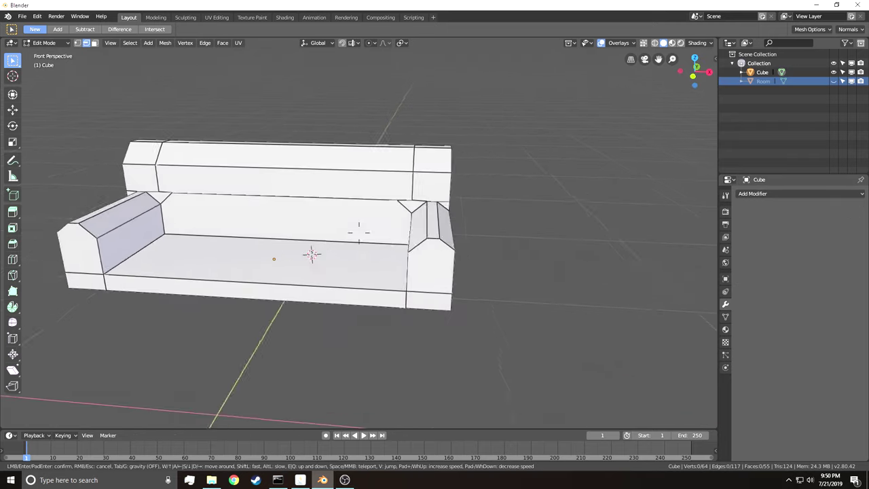
key(w)
key(q)
click(359, 233)
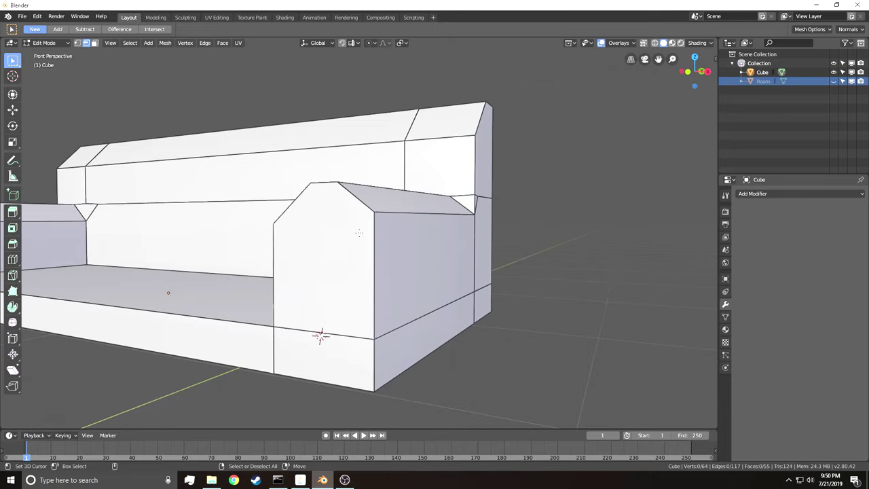
click(95, 43)
click(341, 273)
key(x)
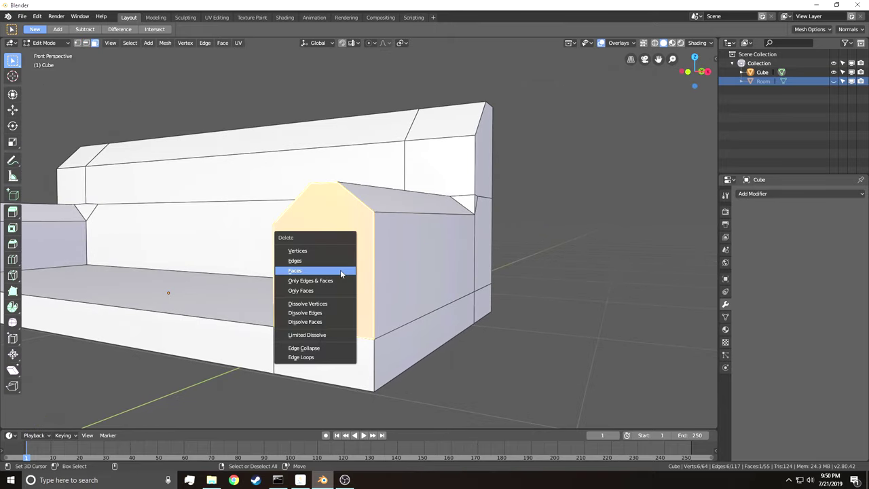
click(341, 273)
- Delete the front face of the couch's left armrest
key(shift+grave)
click(359, 233)
click(328, 221)
key(x)
click(328, 221)
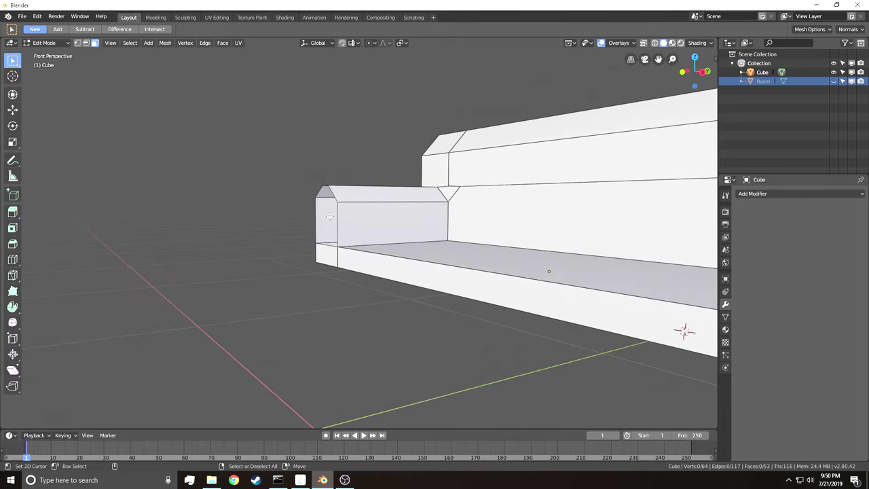
- Connect the inner and outer shoulder vertices of the right armrest's front opening with a horizontal edge
key(shift+grave)
key(d)
key(a)
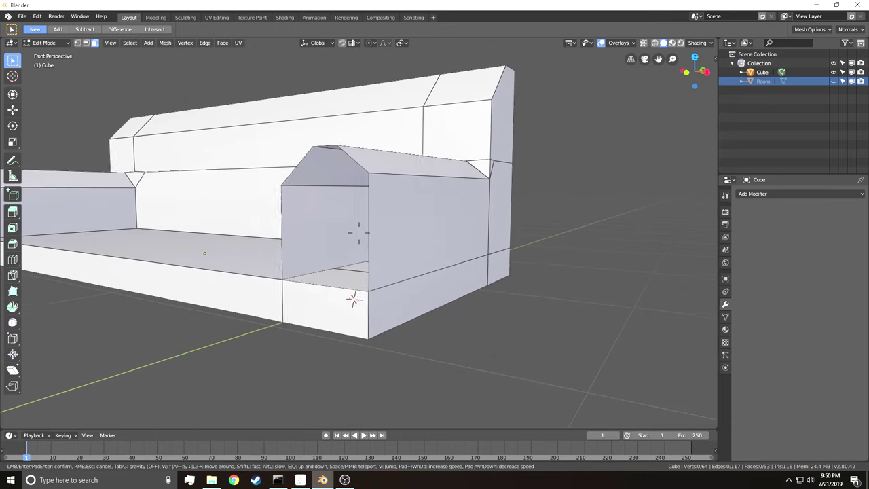
click(358, 233)
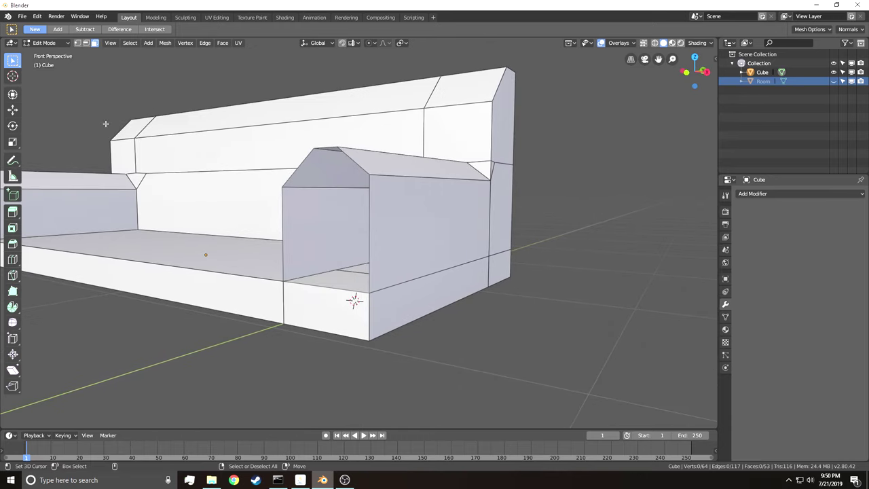
click(86, 42)
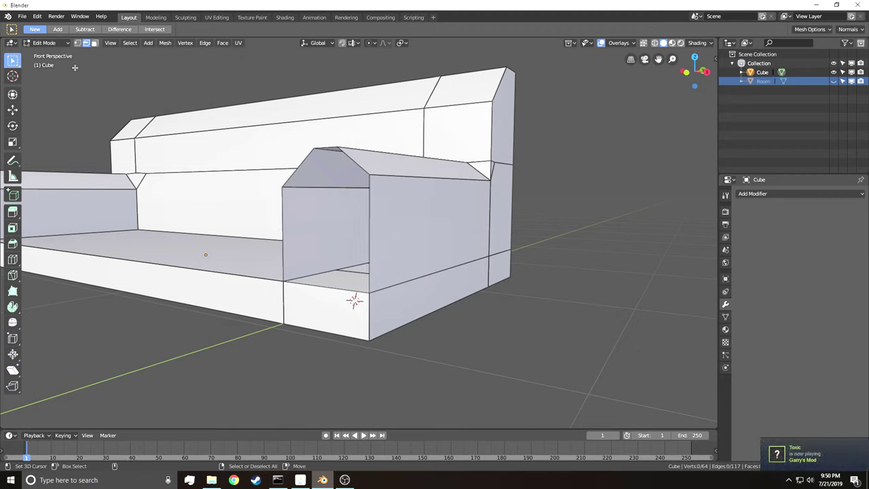
click(77, 43)
shift+click(282, 186)
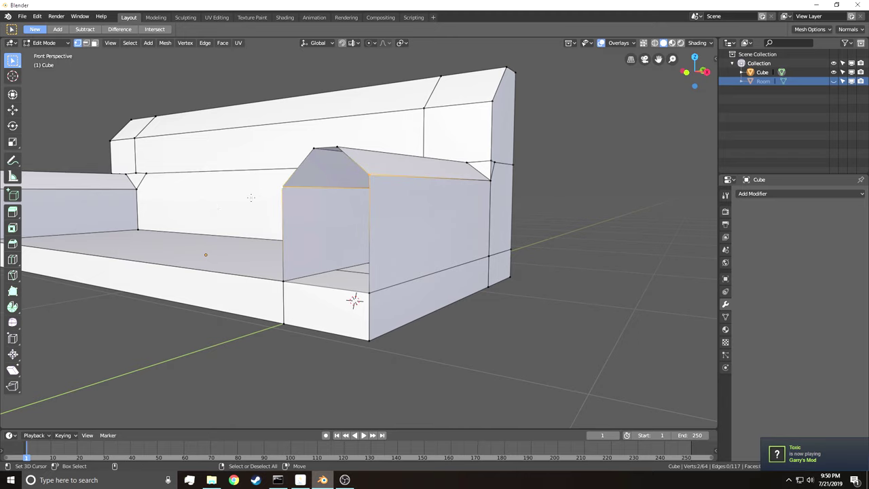
- Fill the lower rectangular part and the upper sloped part of the right armrest's front opening with separate faces
click(87, 44)
shift+click(339, 288)
key(f)
right_click(353, 161)
shift+right_click(299, 167)
key(f)
key(alt+a)
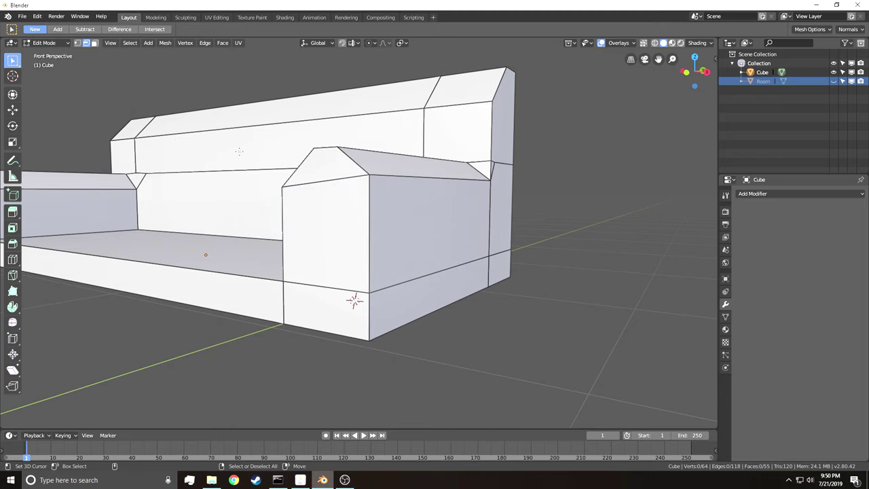
- Connect the inner and outer shoulder vertices of the left armrest's front opening with an edge
key(shift+grave)
key(a)
key(w)
click(360, 233)
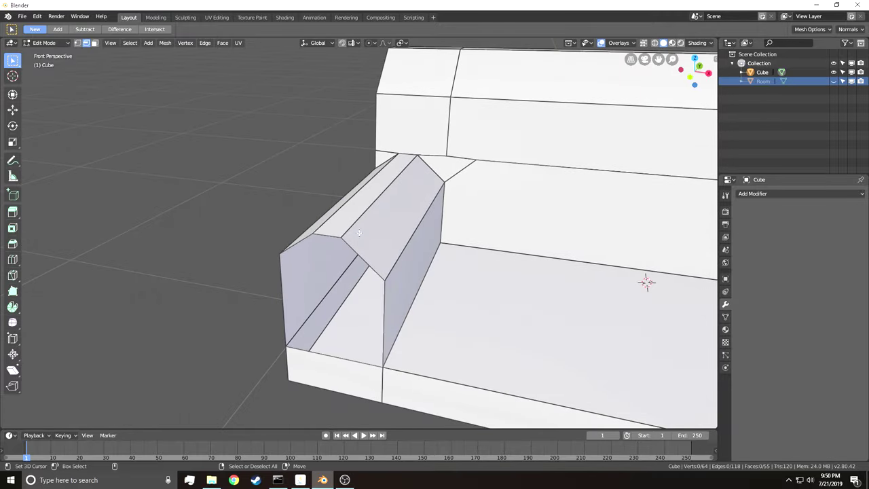
click(77, 43)
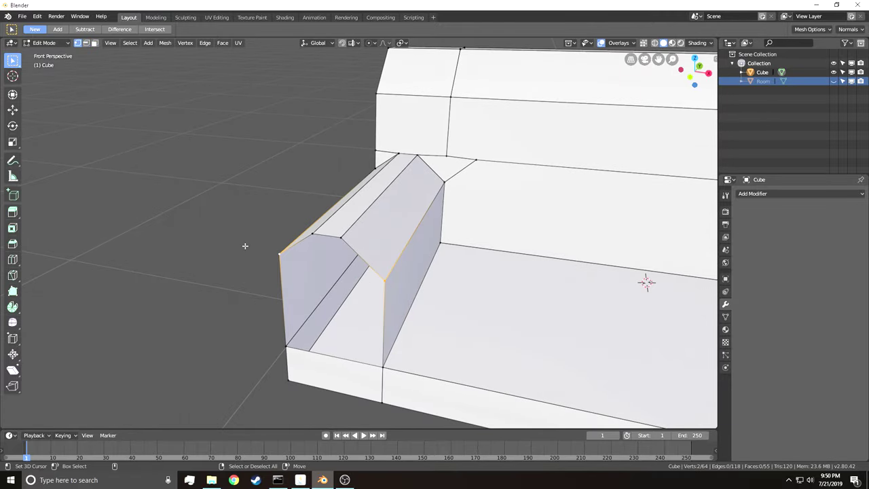
- Fill the upper sloped part and the lower rectangular part of the left armrest's front opening with separate faces
click(86, 43)
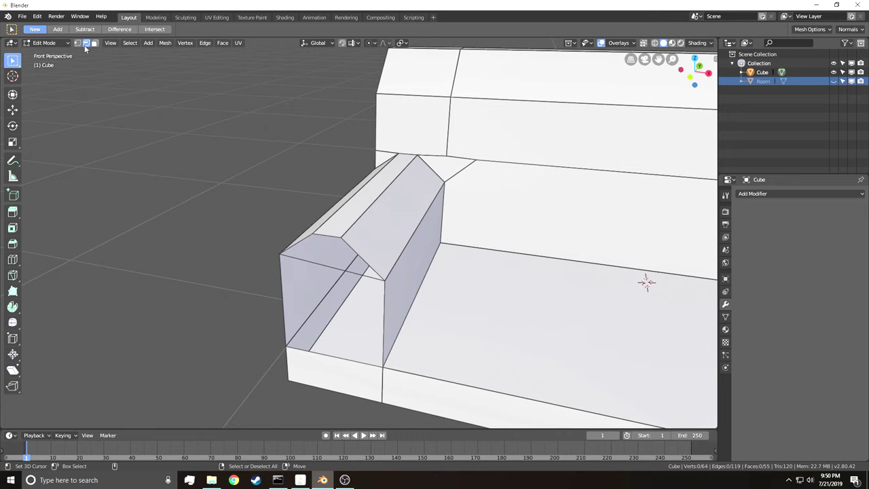
shift+right_click(302, 244)
key(f)
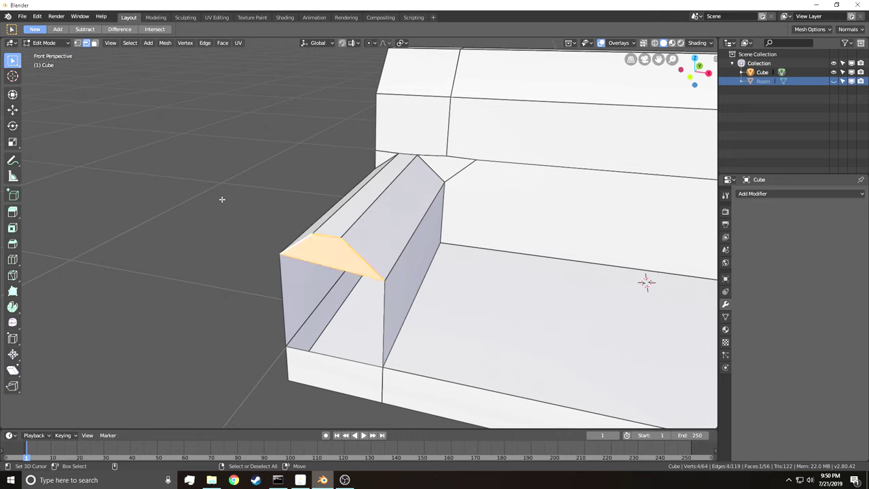
right_click(222, 199)
right_click(380, 312)
shift+right_click(279, 292)
key(f)
right_click(213, 250)
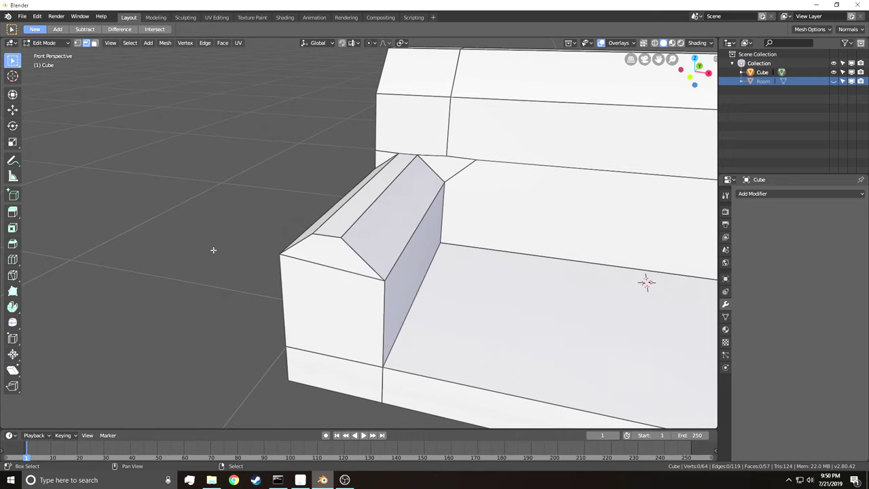
- Delete the triangular face where the left armrest's inner back corner meets the backrest
key(shift+grave)
key(w)
key(s)
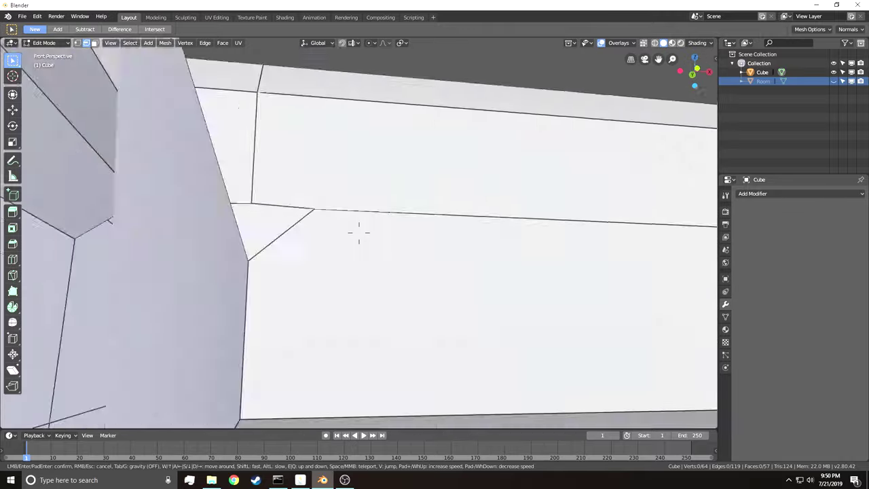
key(w)
key(s)
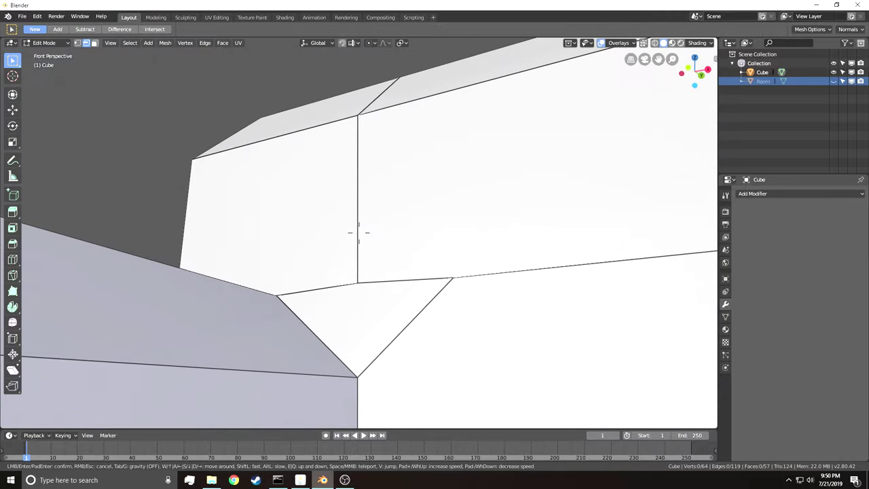
click(359, 233)
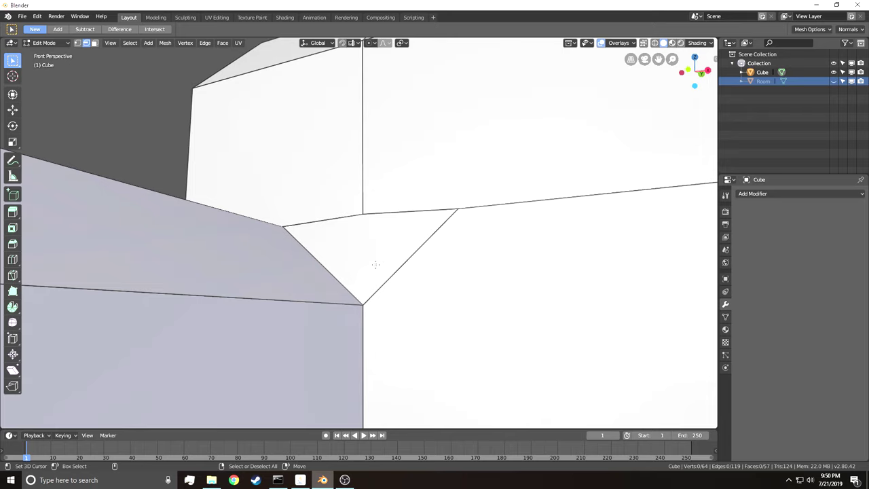
click(94, 43)
right_click(356, 259)
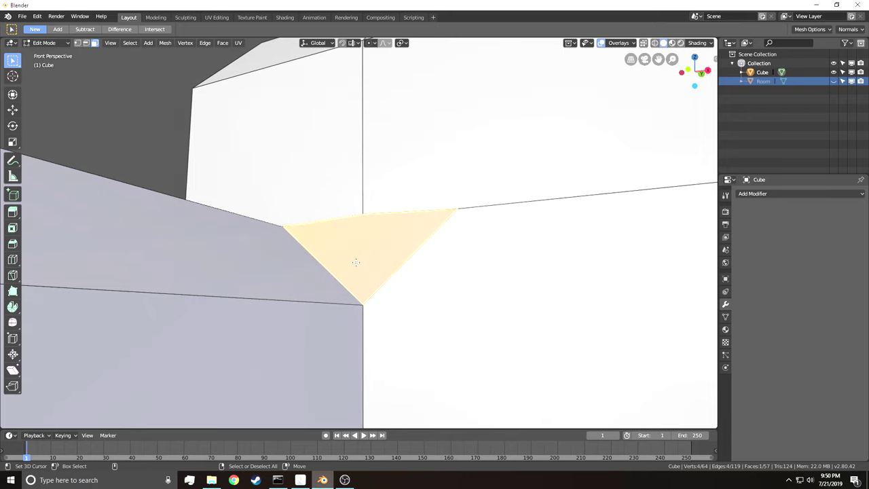
key(x)
click(355, 260)
- Delete the matching triangular face at the right armrest's inner back corner
key(shift+grave)
key(s)
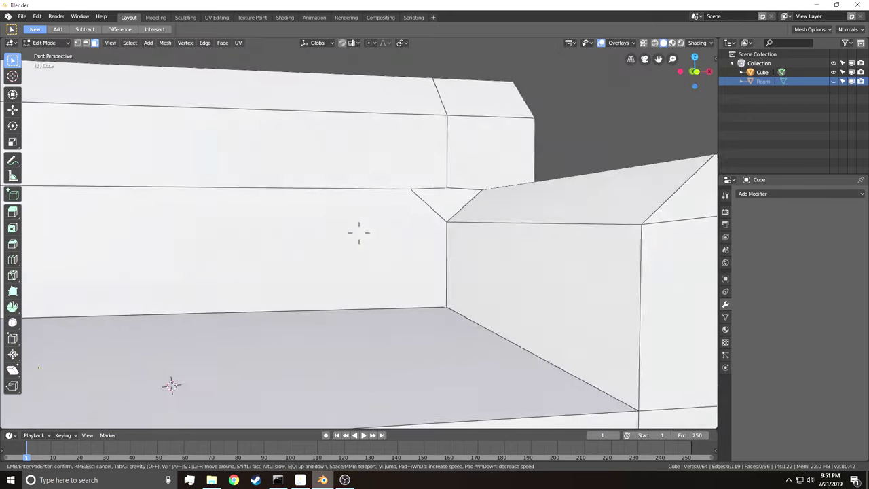
click(359, 233)
click(438, 220)
key(x)
click(435, 223)
- Join the backrest seam vertex to the armrest corner vertex below it with an edge across the left inner corner gap
key(shift+grave)
key(s)
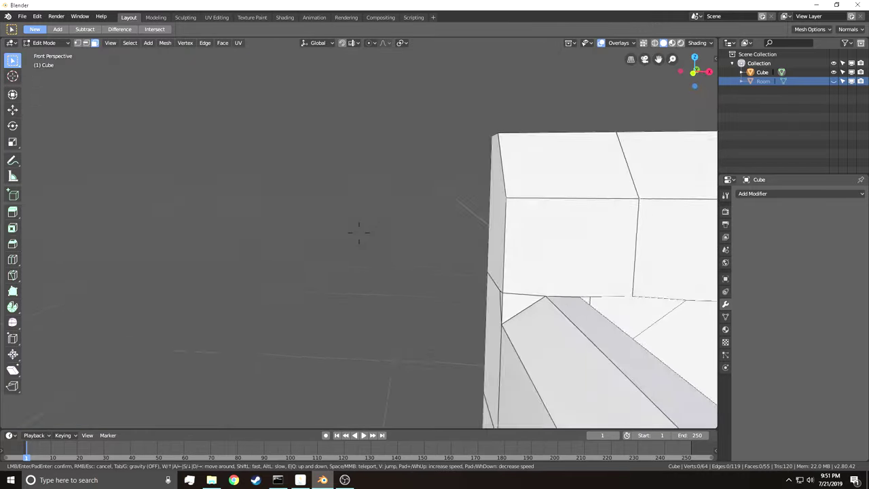
click(360, 233)
click(388, 196)
key(shift+grave)
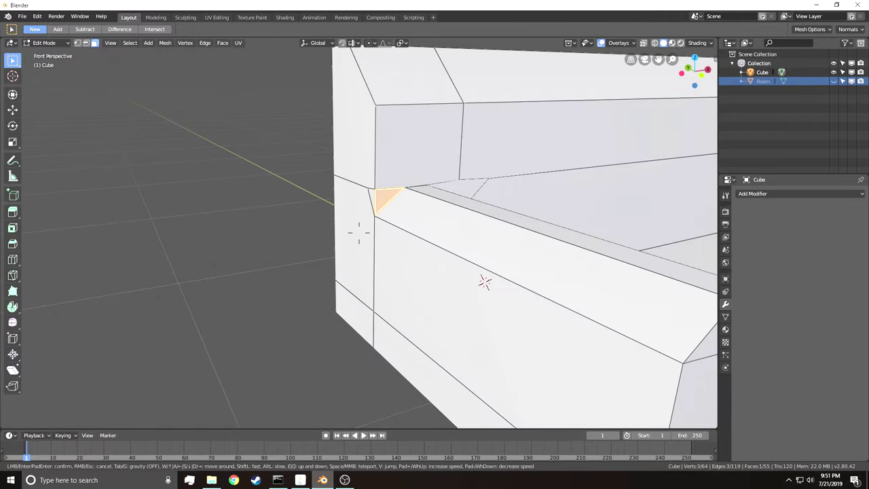
key(w)
key(s)
click(359, 233)
click(79, 44)
click(353, 205)
shift+click(356, 279)
key(f)
click(373, 256)
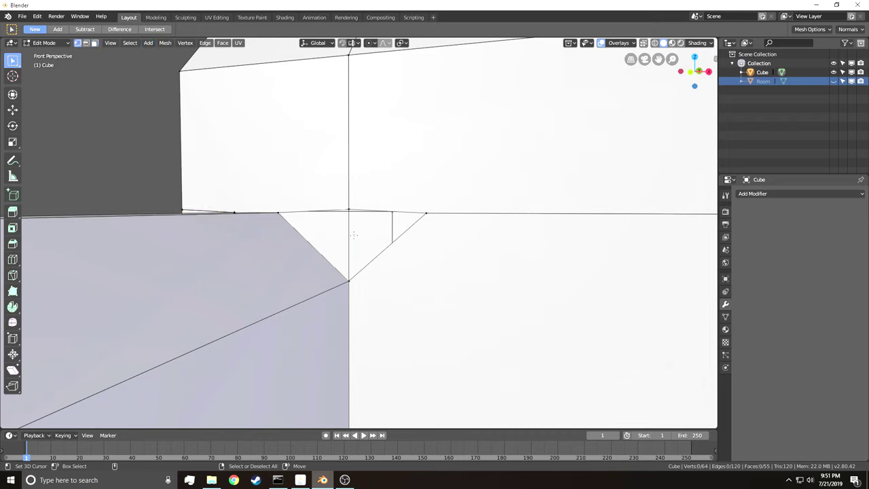
- Fill the two triangular gaps on either side of the new edge at the left armrest's inner back corner
click(87, 43)
right_click(403, 244)
shift+right_click(390, 214)
shift+right_click(353, 241)
key(f)
right_click(482, 268)
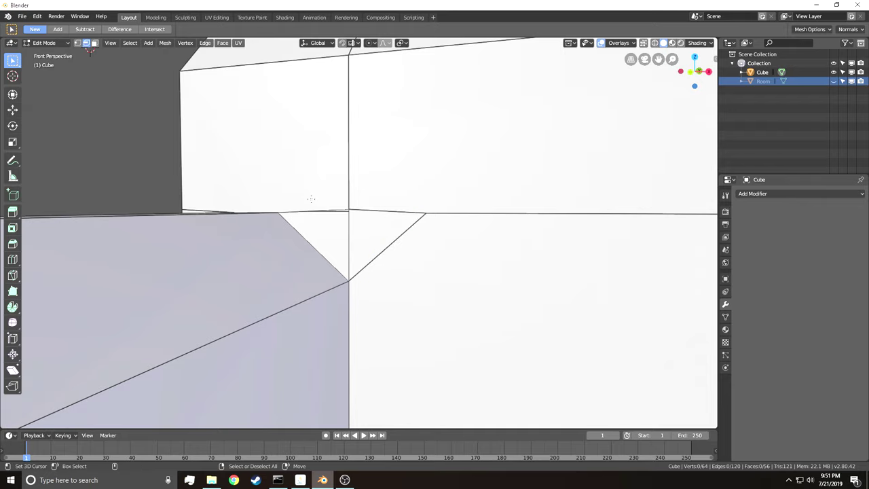
right_click(313, 206)
shift+right_click(354, 234)
shift+right_click(300, 241)
key(f)
- Join the backrest seam vertex to the armrest corner vertex below it with an edge across the right inner corner gap
key(shift+grave)
key(d)
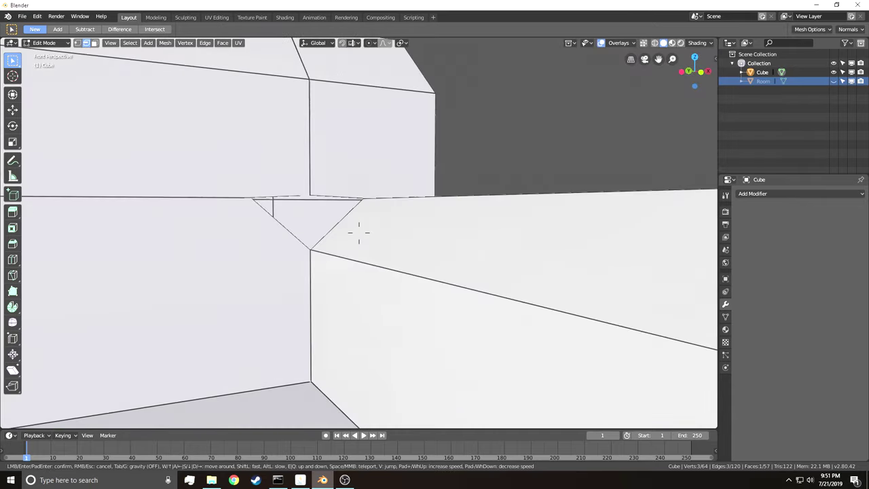
key(w)
key(e)
click(358, 233)
right_click(366, 249)
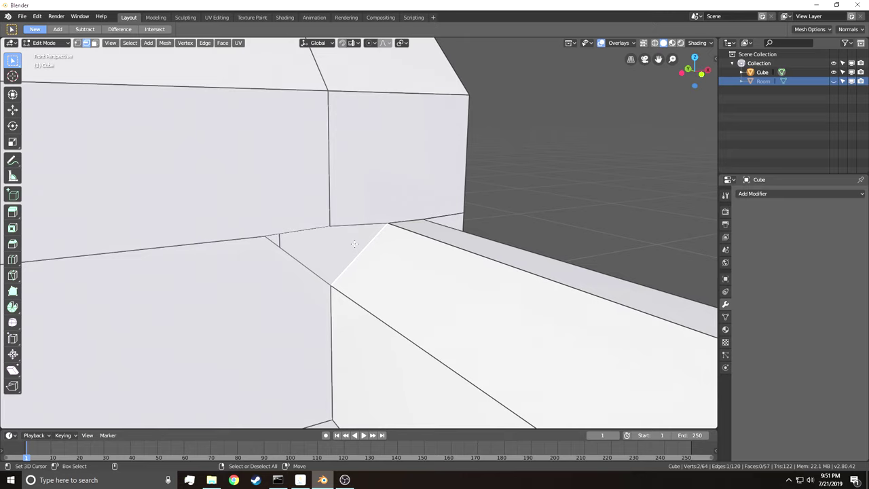
click(78, 44)
right_click(331, 228)
shift+right_click(333, 284)
key(f)
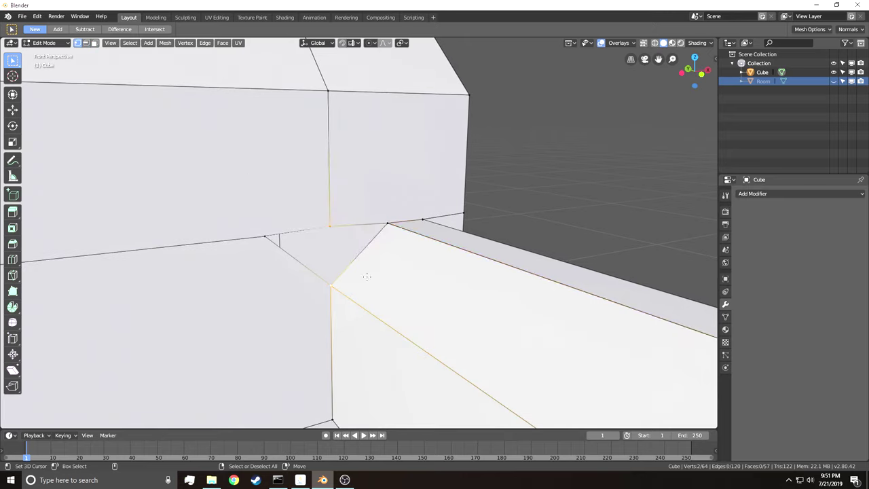
right_click(391, 275)
- Fill the two triangular gaps on either side of the new edge at the right armrest's inner back corner
click(86, 43)
alt+click(356, 233)
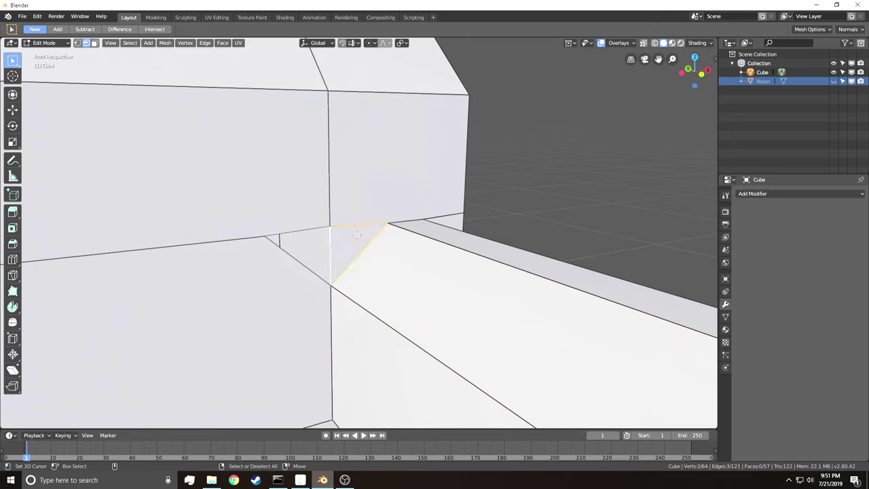
right_click(339, 202)
right_click(306, 229)
shift+right_click(339, 250)
right_click(328, 228)
- Try smoothing the whole couch with a Subdivision Surface modifier
key(shift+grave)
key(s)
click(359, 234)
key(Tab)
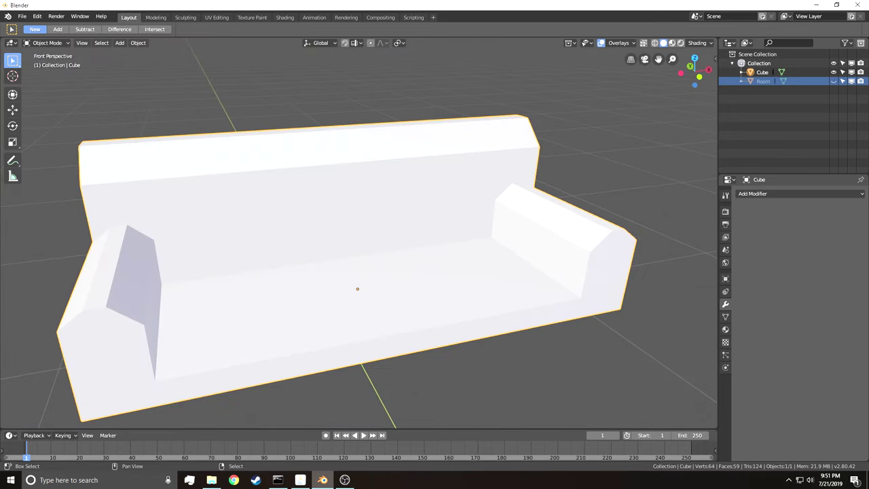
scroll(531, 169, down, 2)
click(788, 194)
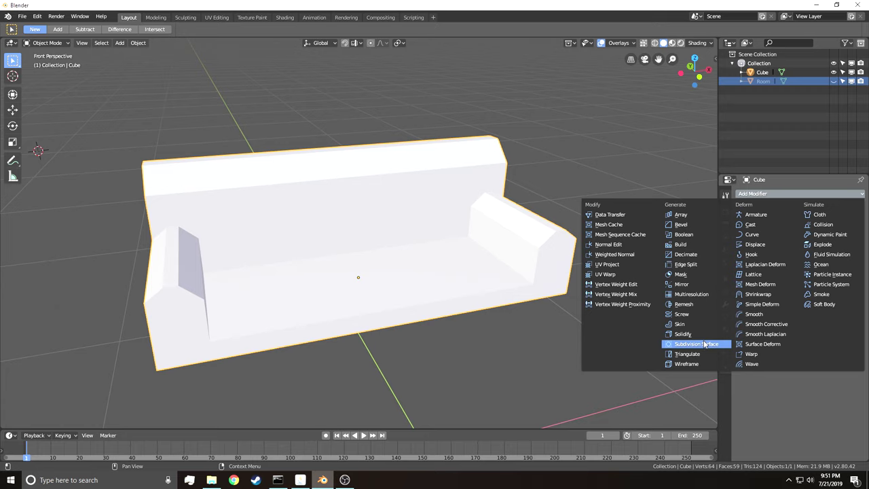
click(704, 345)
middle_drag(358, 231, 360, 236)
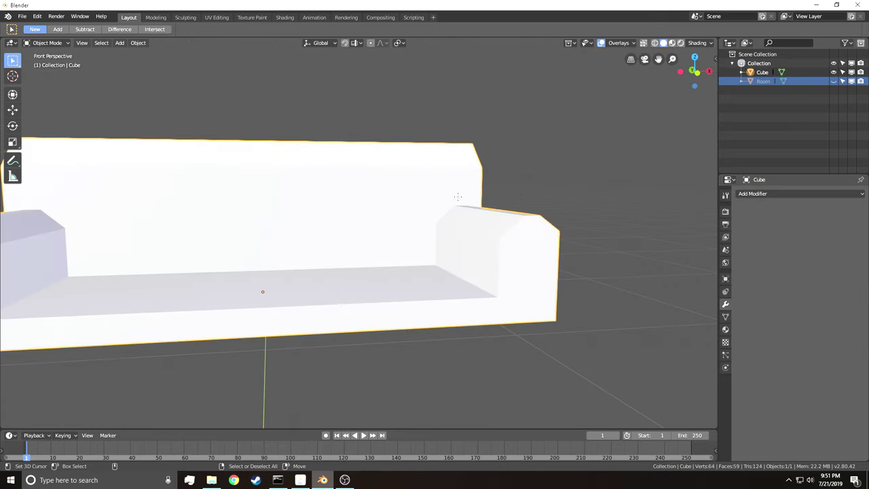
- Delete the wide lower backrest face between the two armrests, just above the seat
key(Tab)
key(shift+grave)
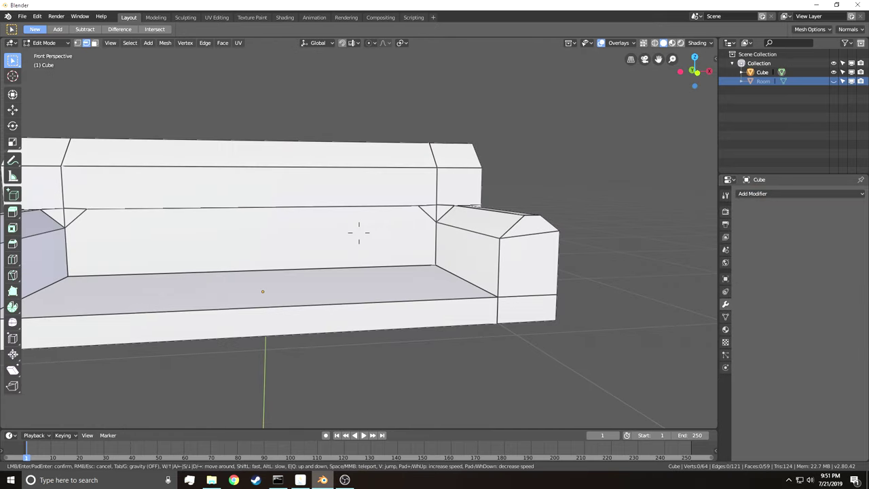
key(s)
click(463, 217)
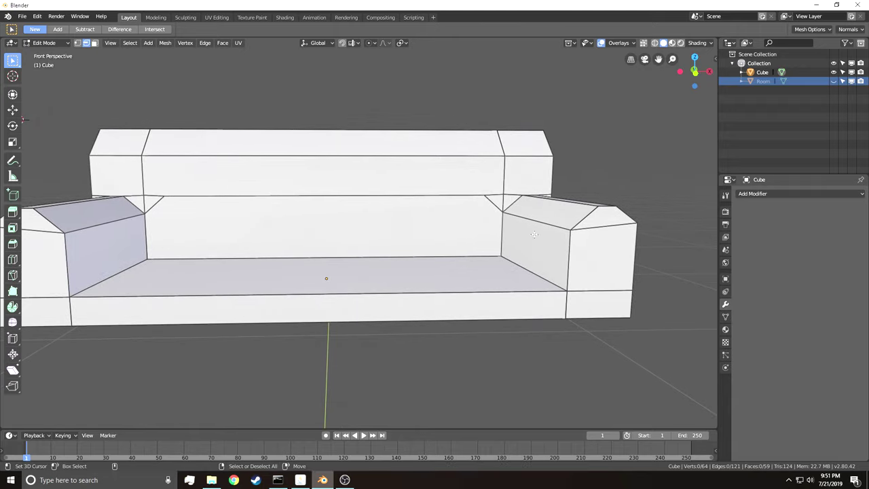
click(95, 44)
click(314, 234)
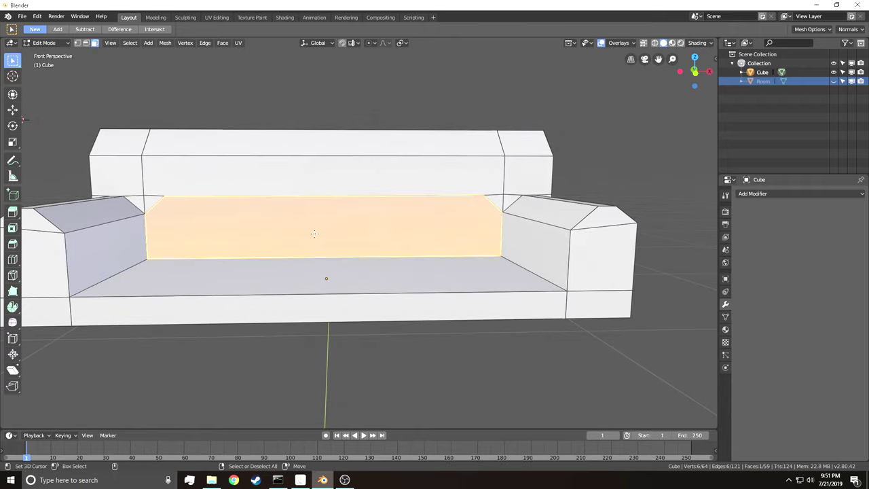
key(x)
click(346, 232)
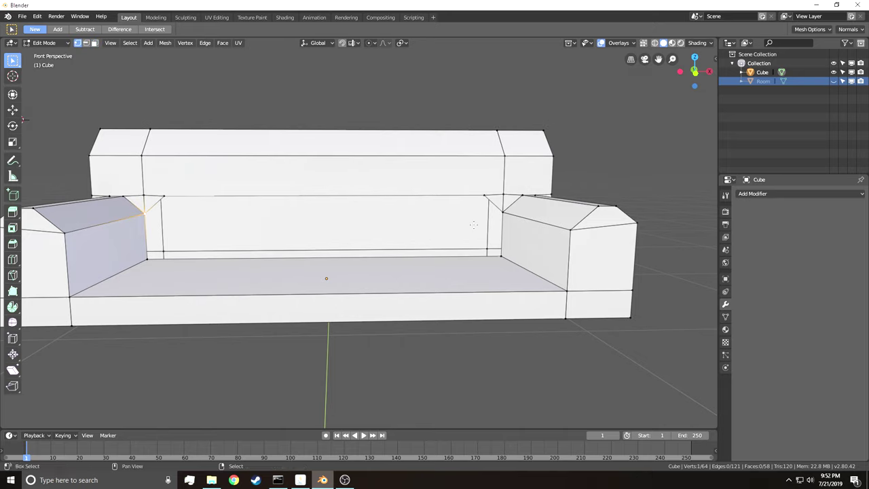
- Join the armrests' inner back corner vertices with an edge across the backrest opening and fill the narrow strip above it
click(598, 151)
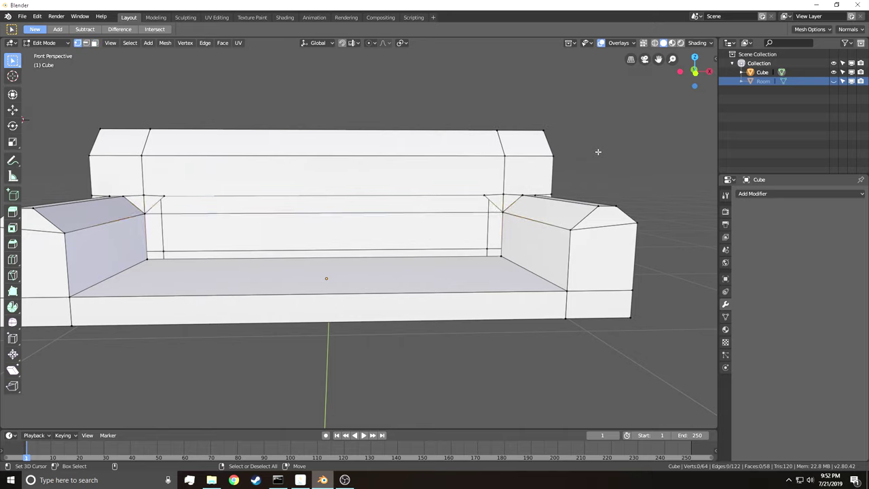
click(95, 44)
click(496, 201)
shift+click(417, 193)
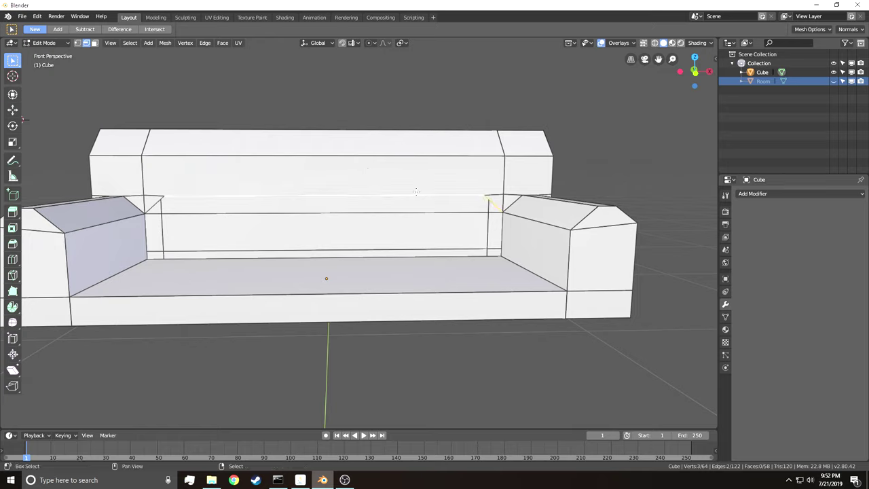
key(f)
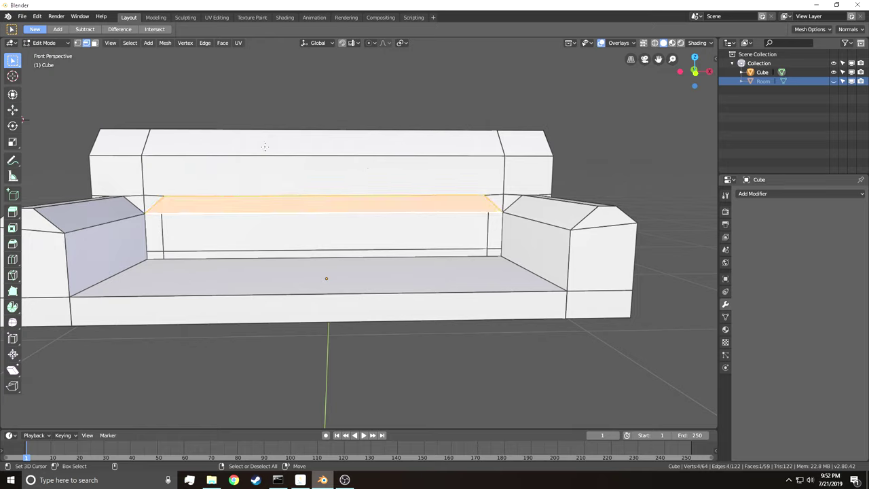
- Fill the remaining rectangular backrest opening between the new edge and the seat with a face
right_click(503, 243)
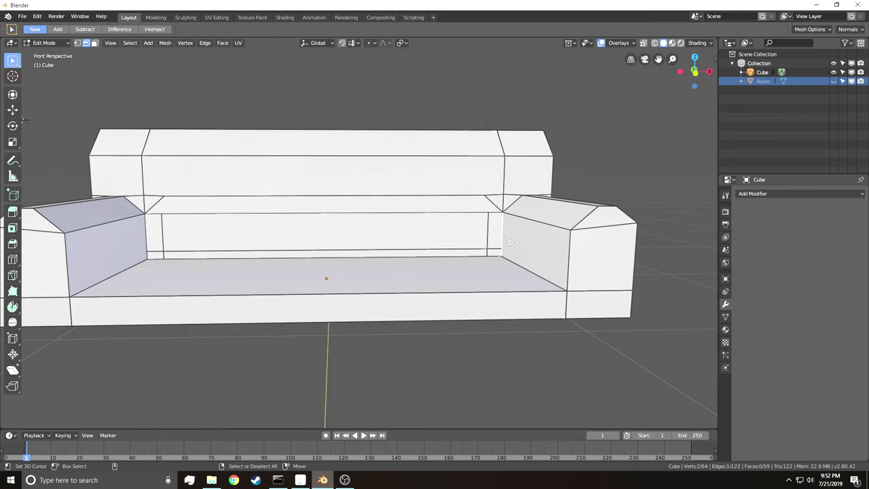
shift+right_click(428, 261)
shift+click(413, 213)
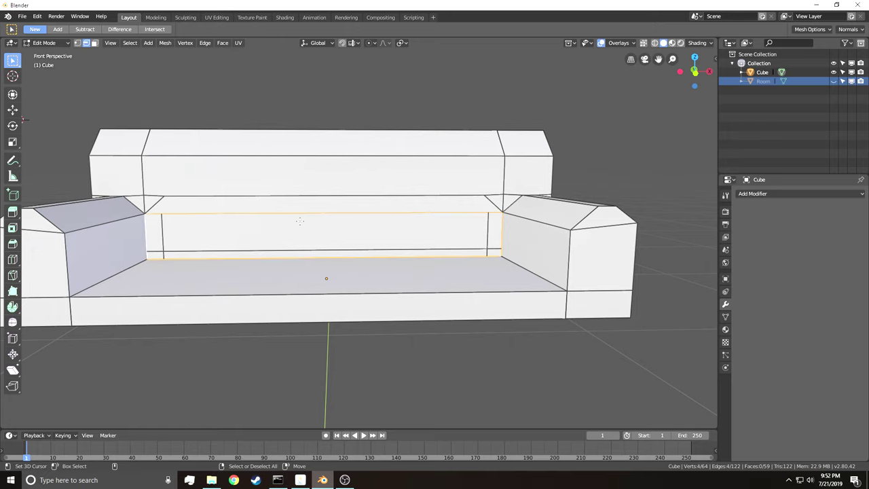
key(f)
click(590, 160)
- Give the couch a Subdivision Surface modifier
key(Tab)
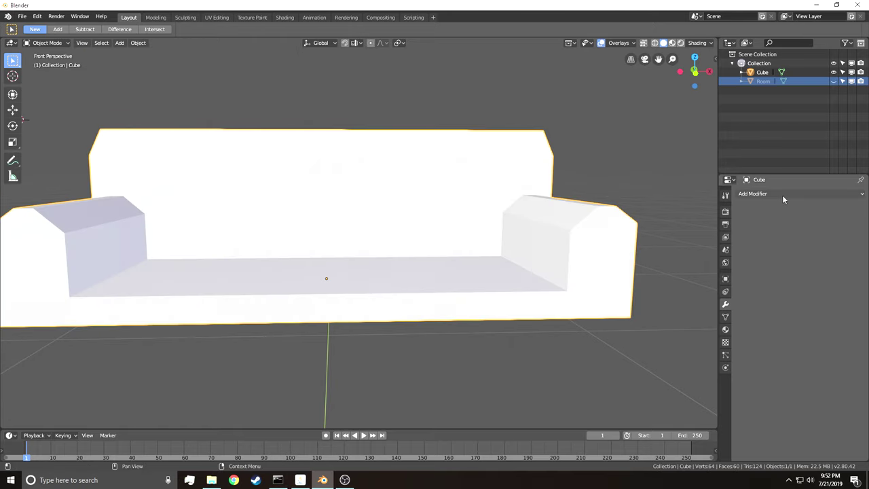
click(747, 195)
click(679, 331)
key(shift+grave)
key(s)
click(359, 224)
- Subdivide the entire couch mesh twice
key(Tab)
key(a)
right_click(370, 205)
click(370, 205)
right_click(370, 205)
click(370, 205)
key(Tab)
- Examine the subdivided couch's side and rear corner where the backrest meets the armrest for shading and mesh problems
key(shift+grave)
key(w)
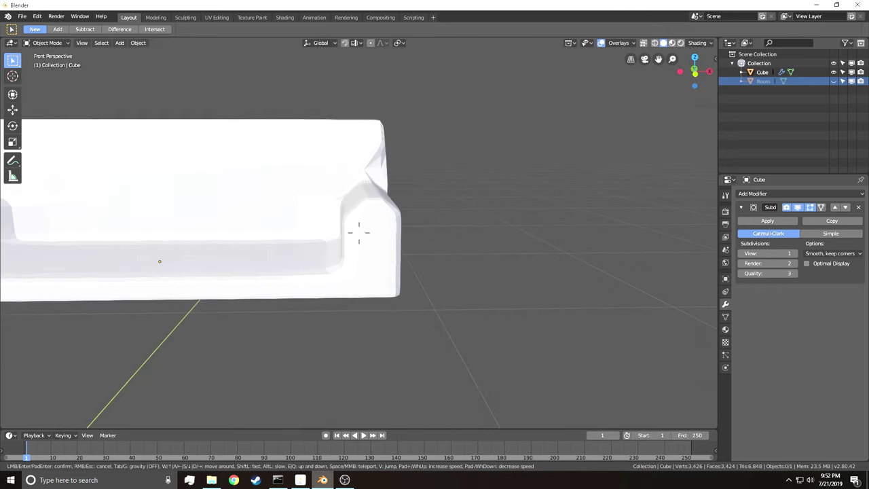
key(Tab)
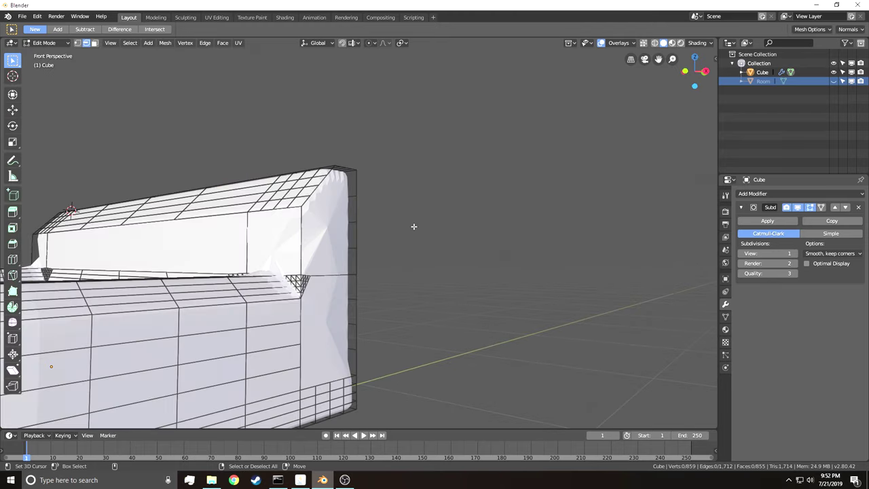
click(358, 232)
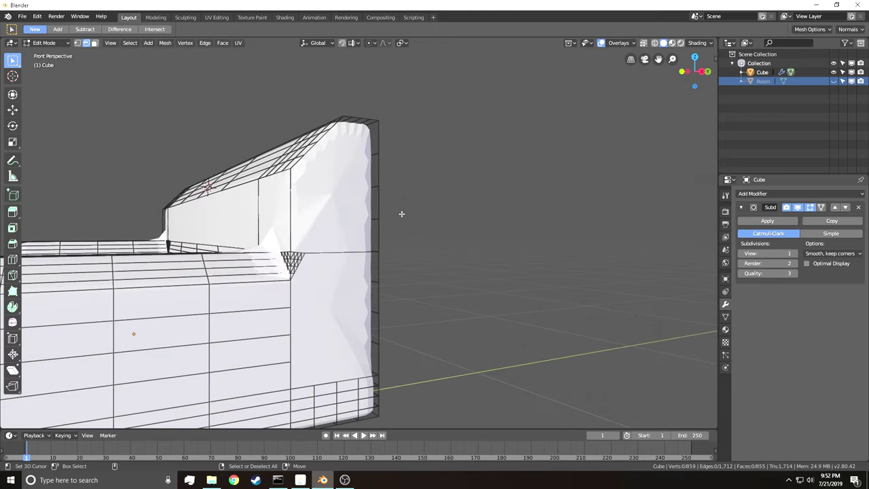
key(Tab)
key(shift+grave)
key(a)
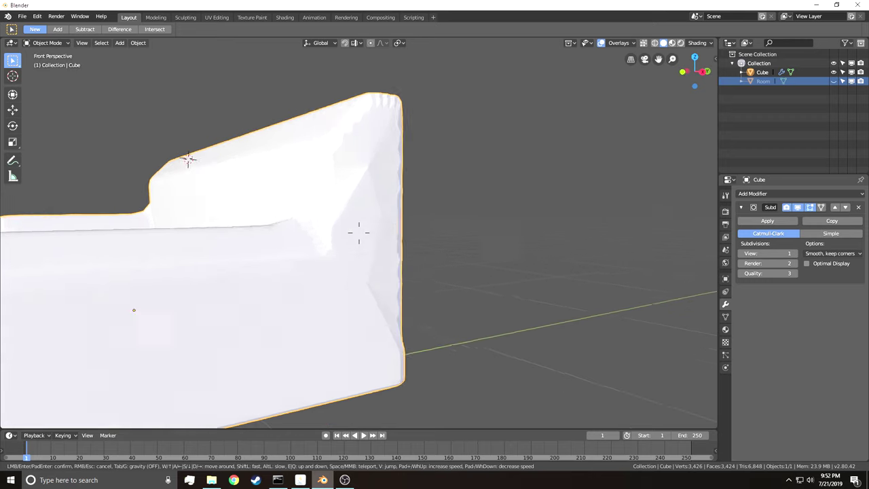
key(s)
click(359, 232)
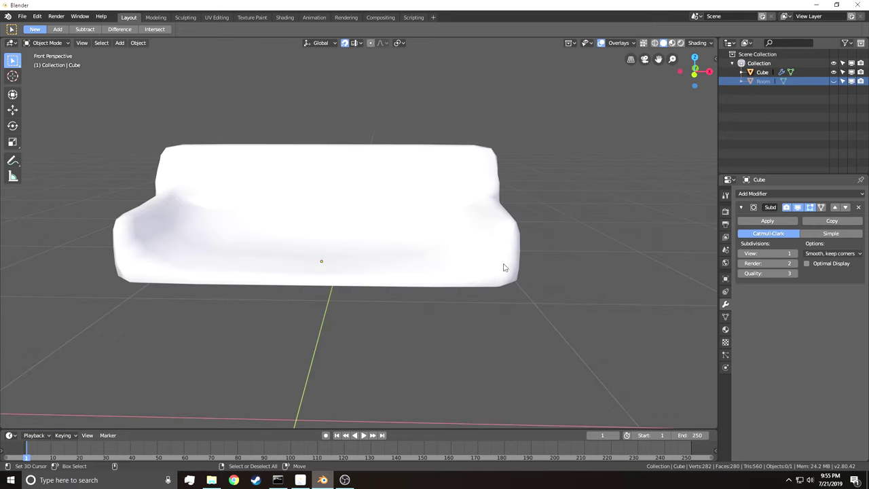
- Set the couch to flat shading
click(374, 215)
right_click(374, 210)
click(371, 221)
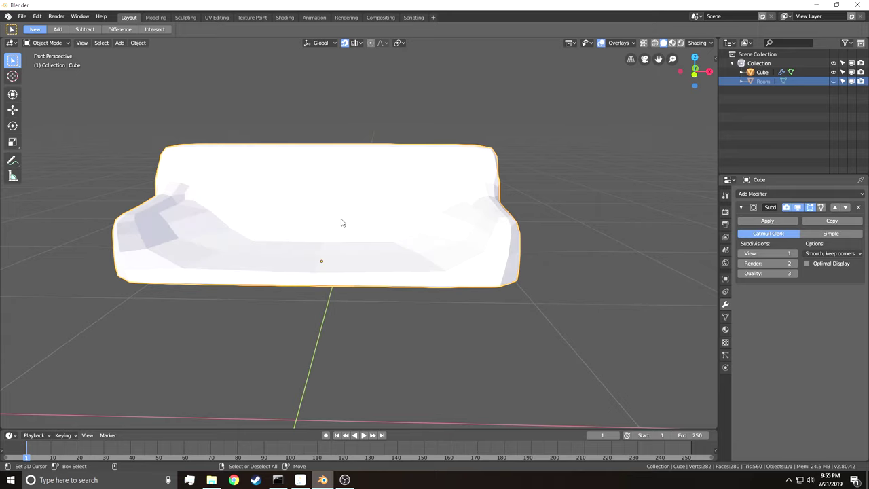
- Set the couch to smooth shading and deselect it
right_click(289, 221)
click(287, 209)
key(alt+a)
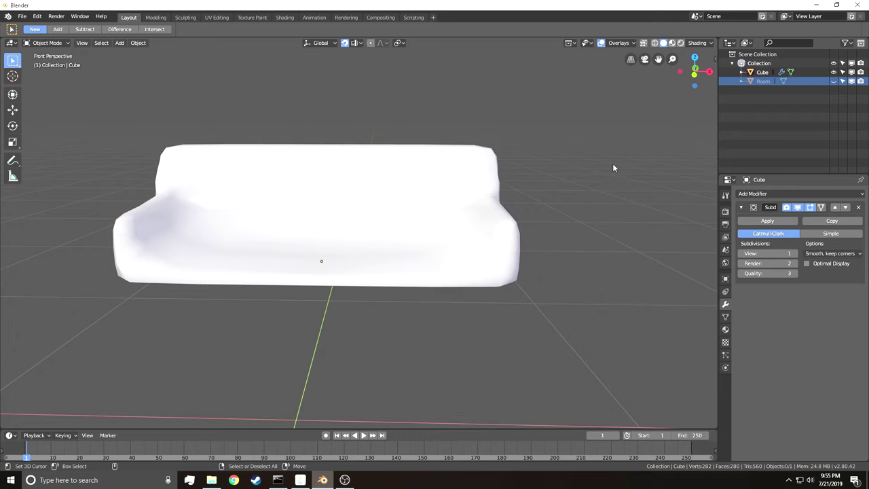
- Add a loop cut across the couch's armrests and slide it back close to the backrest
key(shift+grave)
key(w)
key(d)
key(a)
click(359, 233)
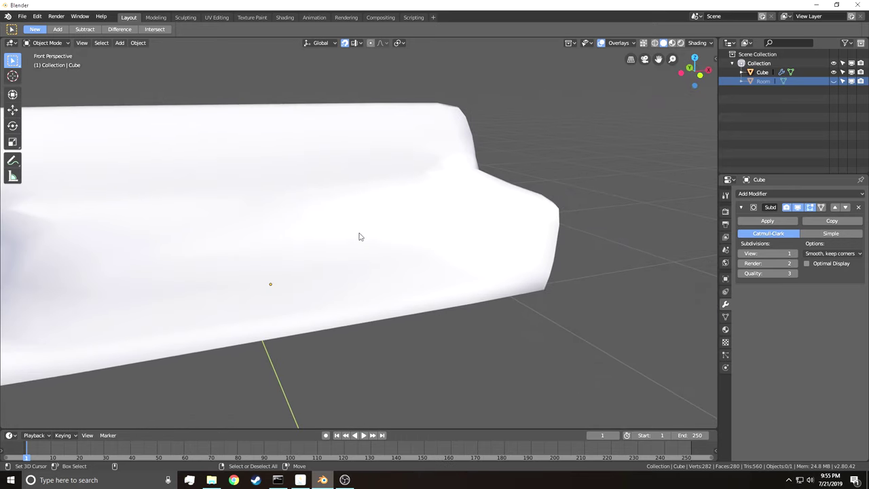
click(360, 236)
key(Tab)
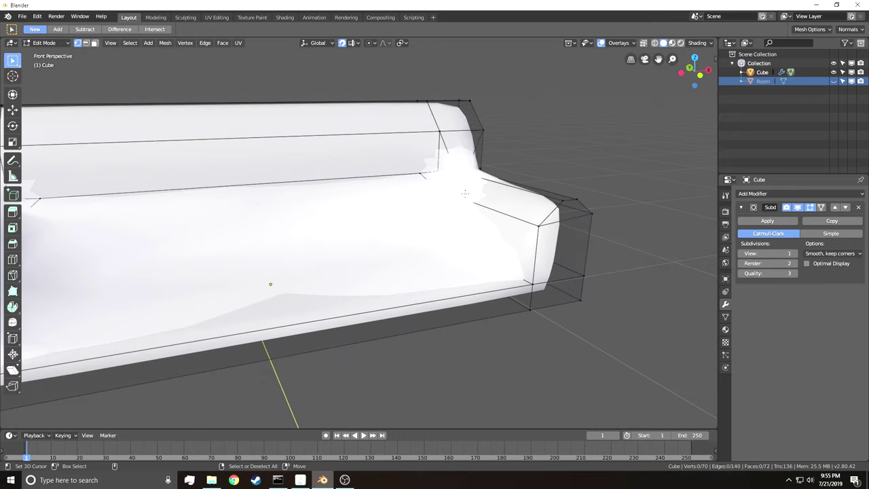
key(ctrl+r)
click(469, 194)
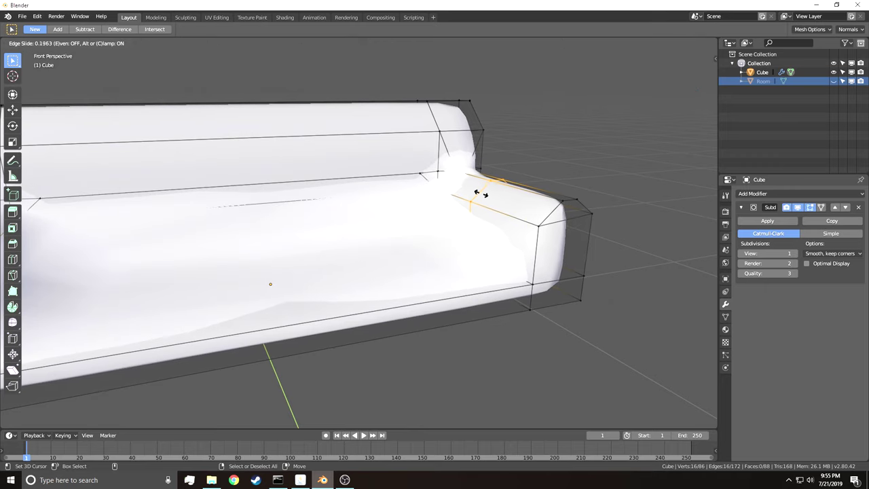
click(434, 178)
key(Tab)
- Try adding a horizontal loop cut around the armrests and backrest, slid down to the seat level
key(shift+grave)
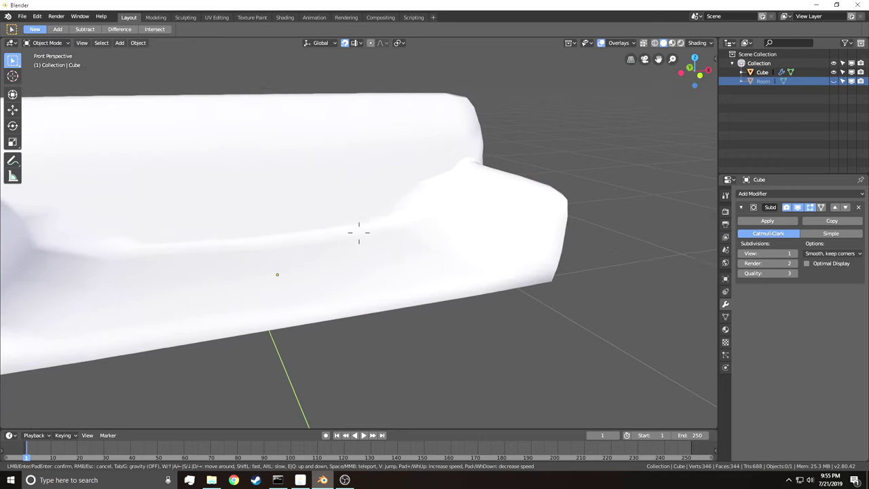
key(d)
key(a)
click(359, 233)
key(Tab)
right_click(136, 250)
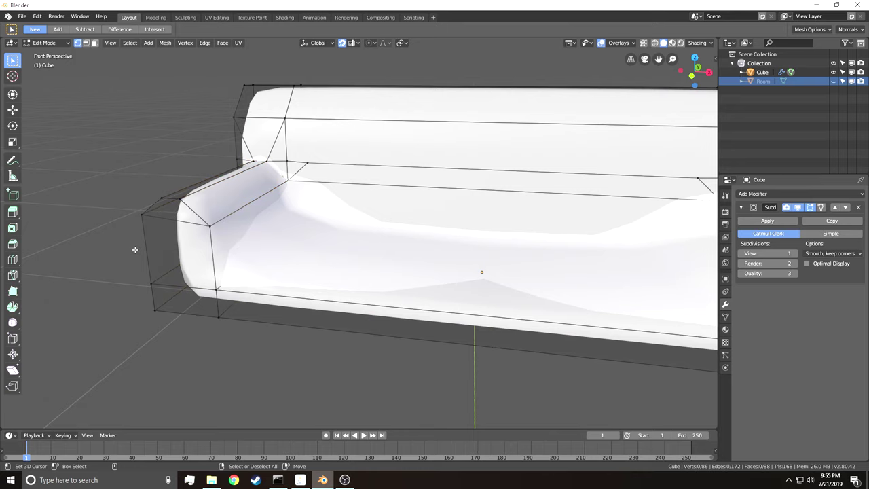
key(ctrl+r)
click(211, 250)
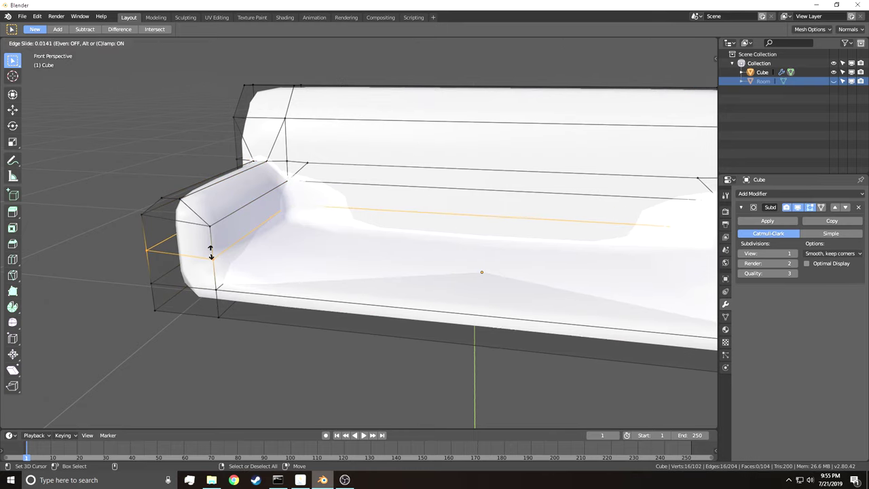
click(200, 292)
key(Tab)
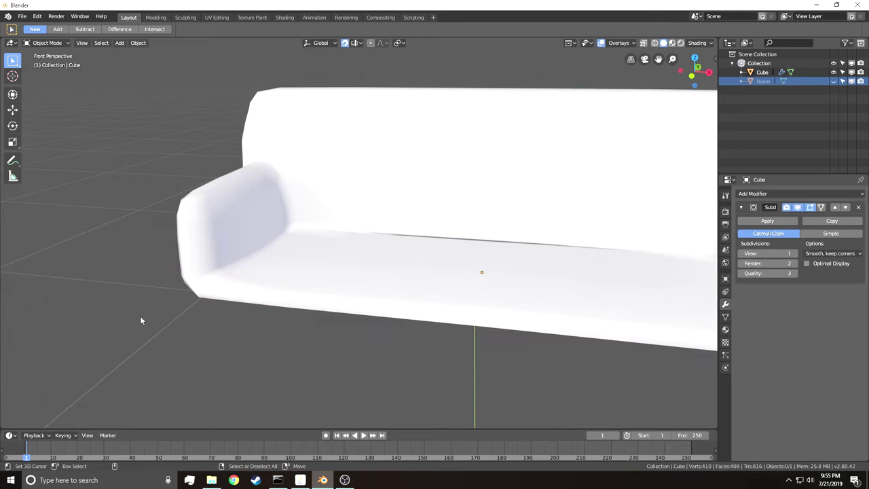
- Add a horizontal loop cut around the armrests and backrest, slid down toward the seat with an edge slide of 0.75
key(shift+grave)
key(s)
key(w)
click(359, 235)
right_click(359, 243)
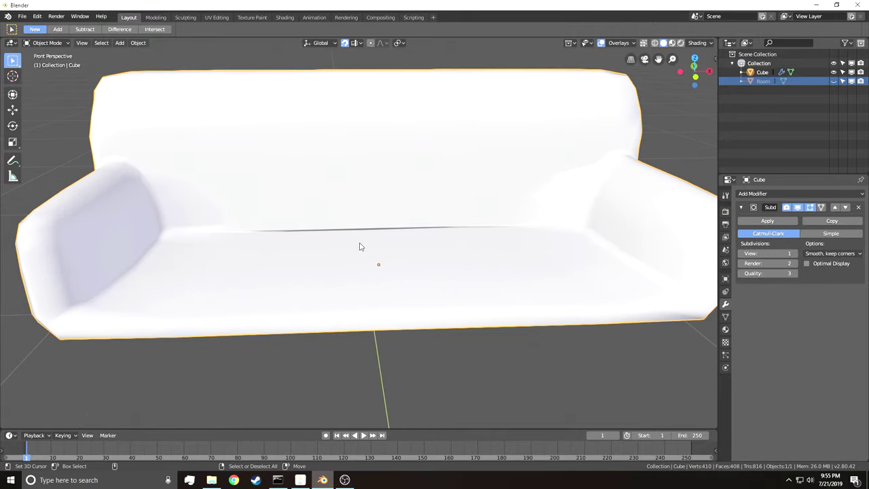
key(Tab)
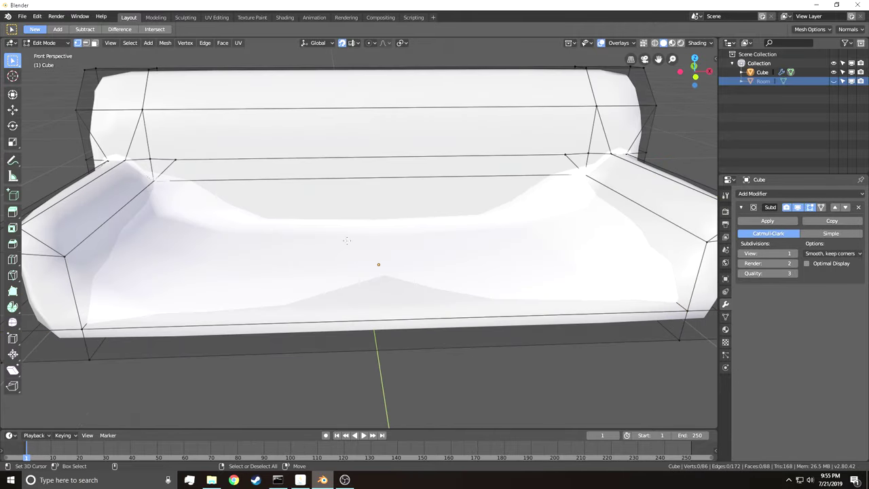
key(ctrl+r)
click(73, 296)
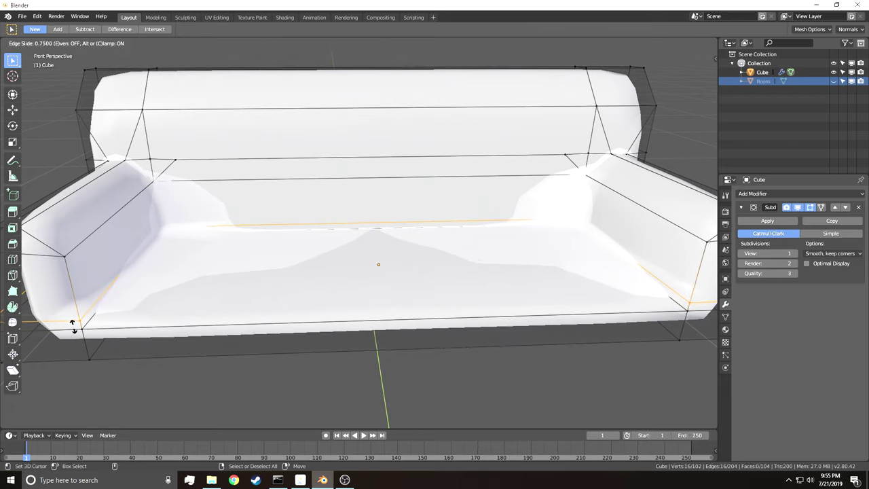
click(74, 327)
key(Tab)
- Leave mesh editing and inspect the smoothed couch from the front, the armrest and the side
right_click(124, 368)
key(shift+grave)
key(s)
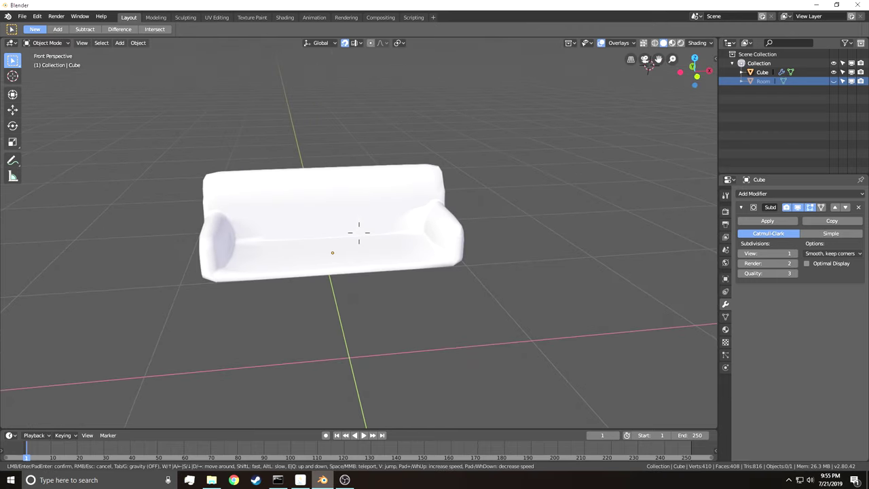
key(w)
key(d)
key(e)
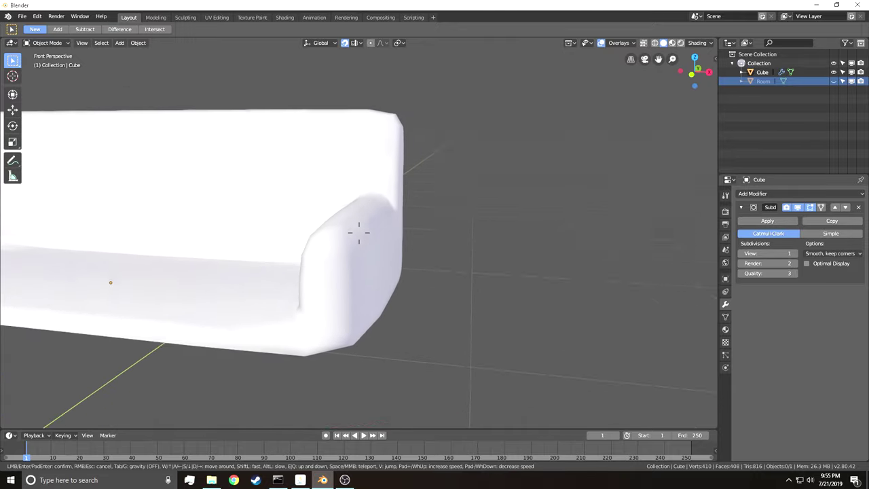
key(a)
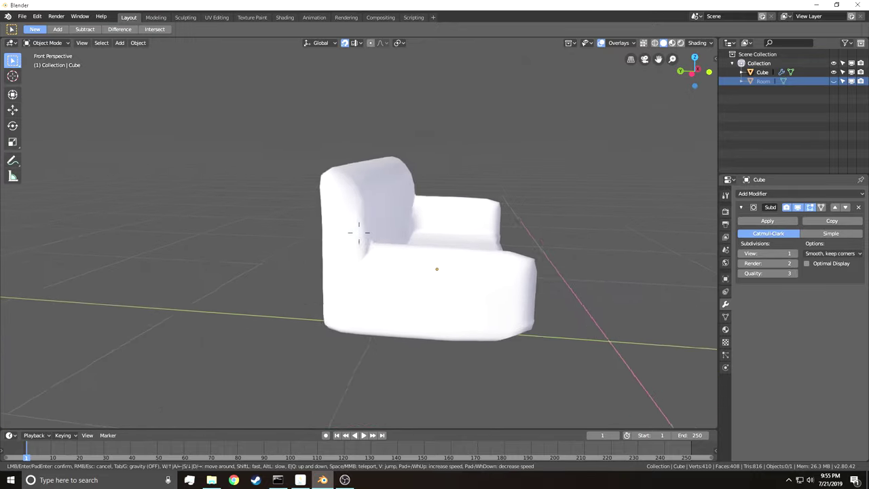
key(d)
key(e)
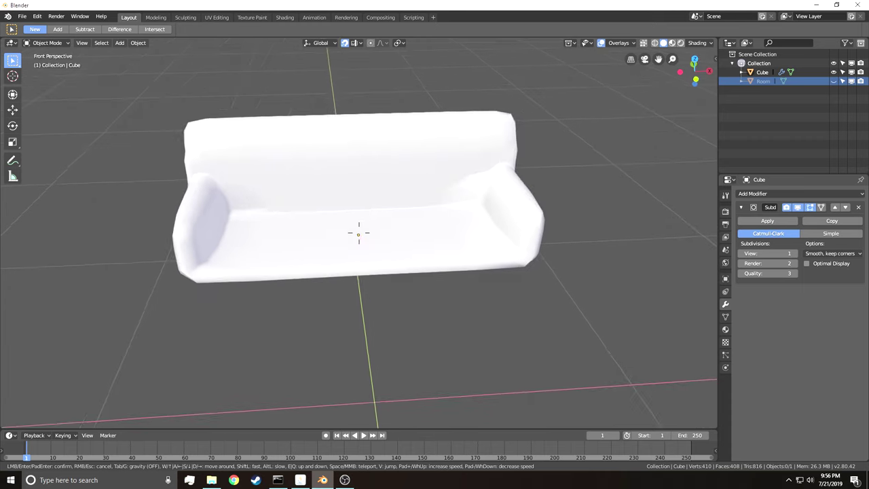
click(358, 233)
- Snap the 3D cursor to the couch's seat face and return to Object Mode
key(Tab)
key(alt+a)
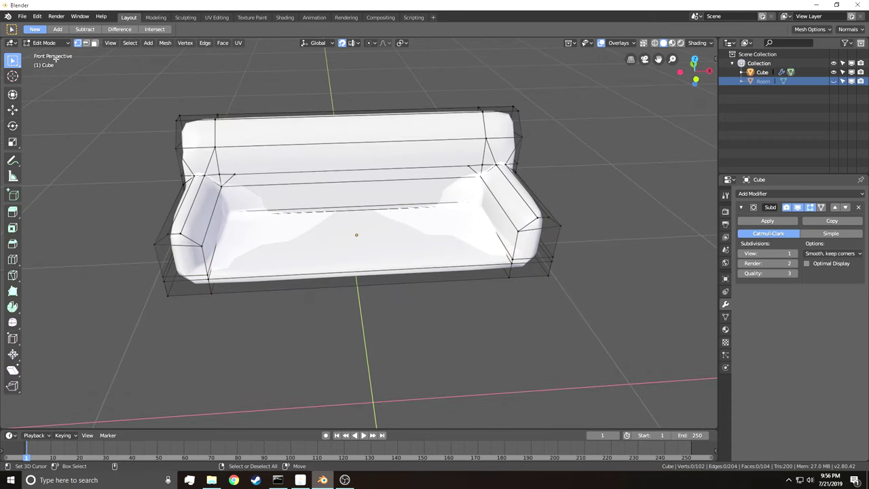
click(312, 239)
key(shift+s)
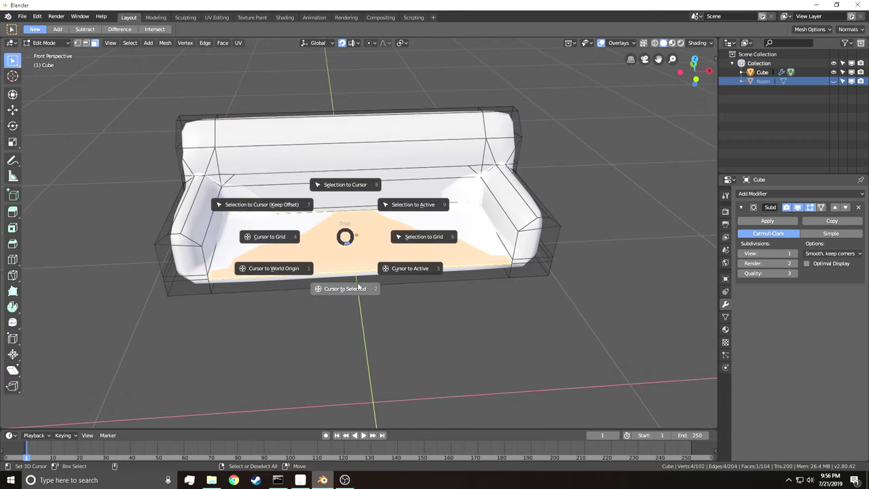
click(369, 288)
key(Tab)
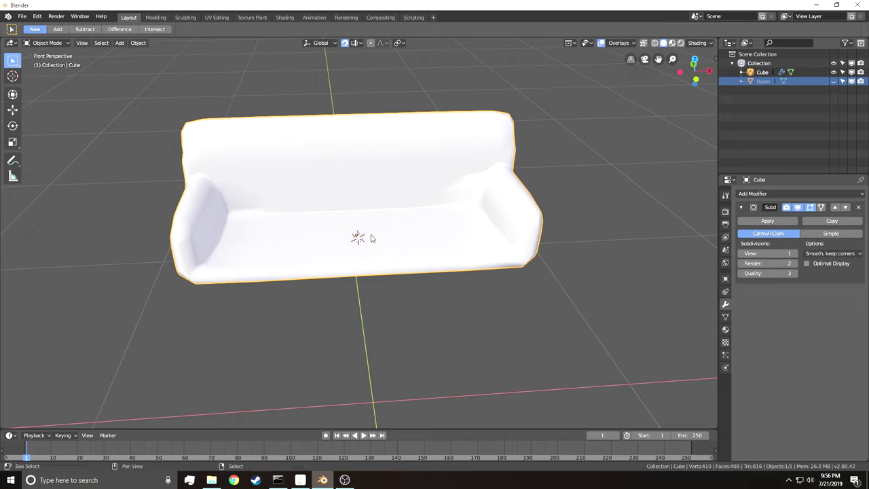
- Add a cube at the 3D cursor and scale it down to a small block on the seat
key(shift+a)
mouse_move(371, 238)
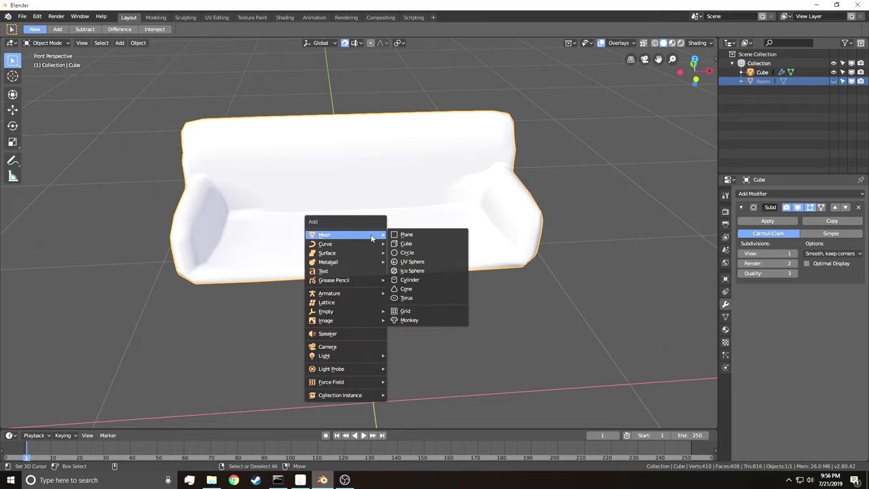
click(411, 245)
key(s)
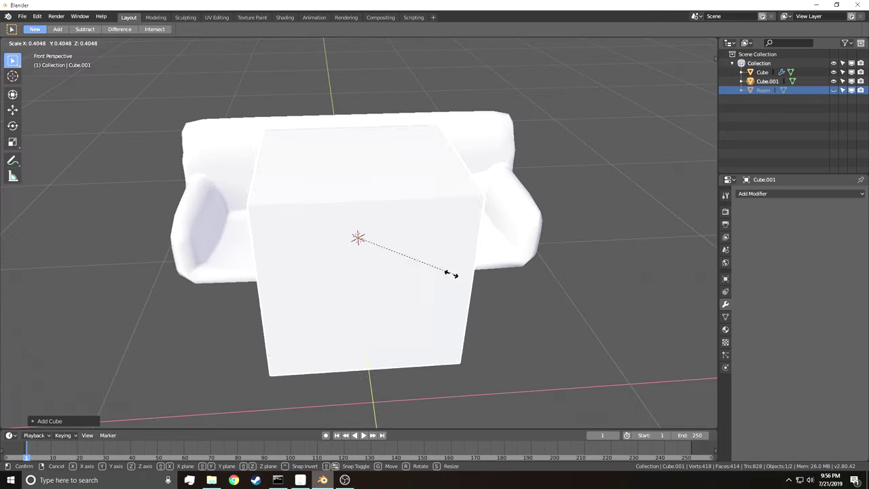
click(384, 248)
- Stretch the small cube along the Y axis to span most of the seat's depth
key(shift+grave)
key(a)
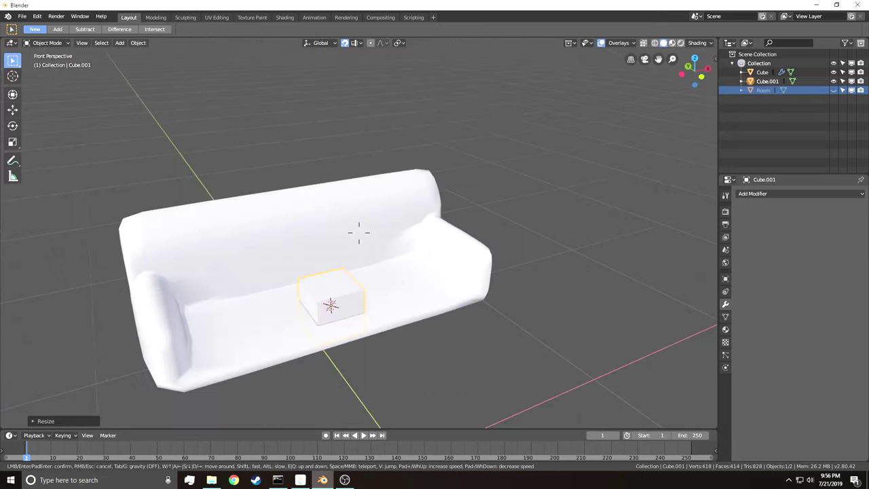
click(361, 236)
key(s)
key(y)
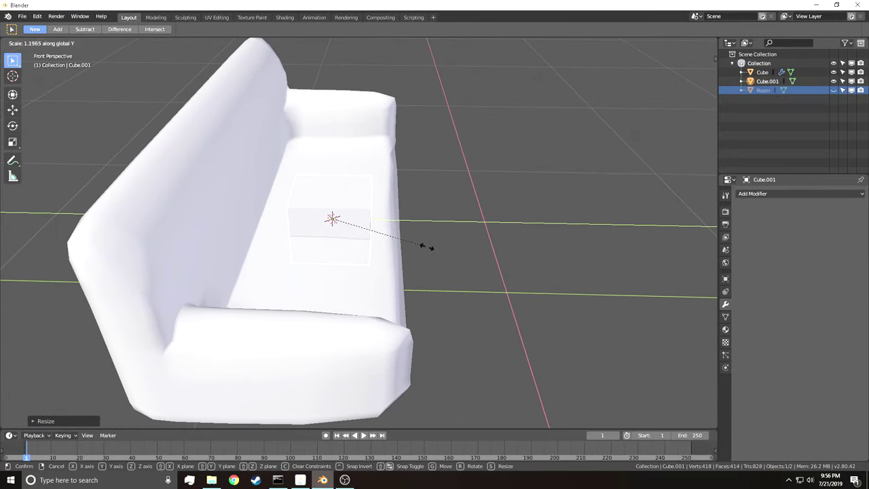
click(494, 249)
key(g)
key(y)
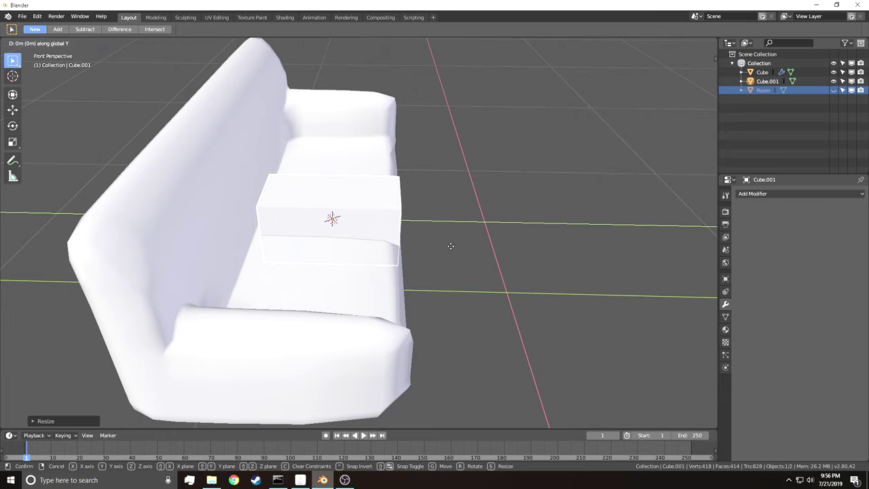
right_click(464, 230)
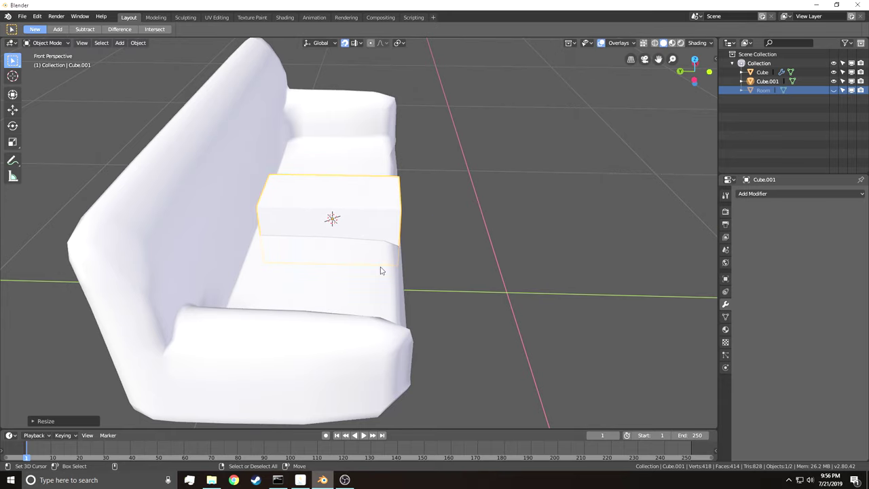
key(g)
key(y)
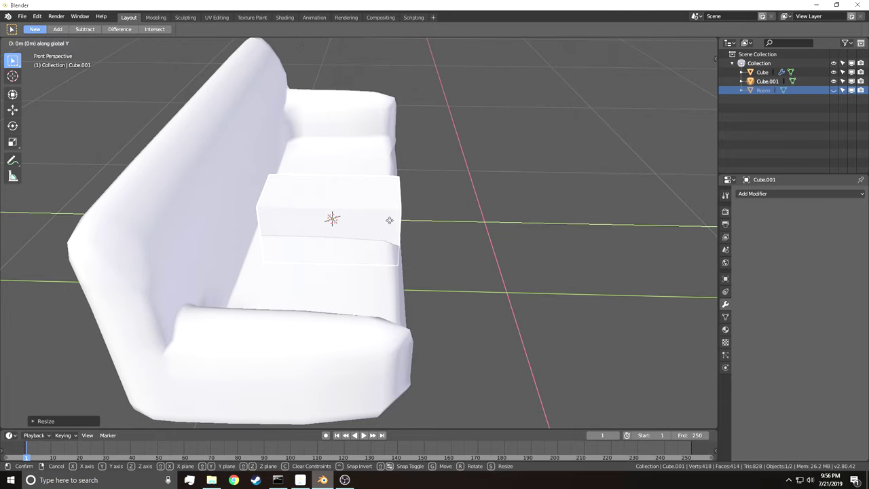
right_click(482, 184)
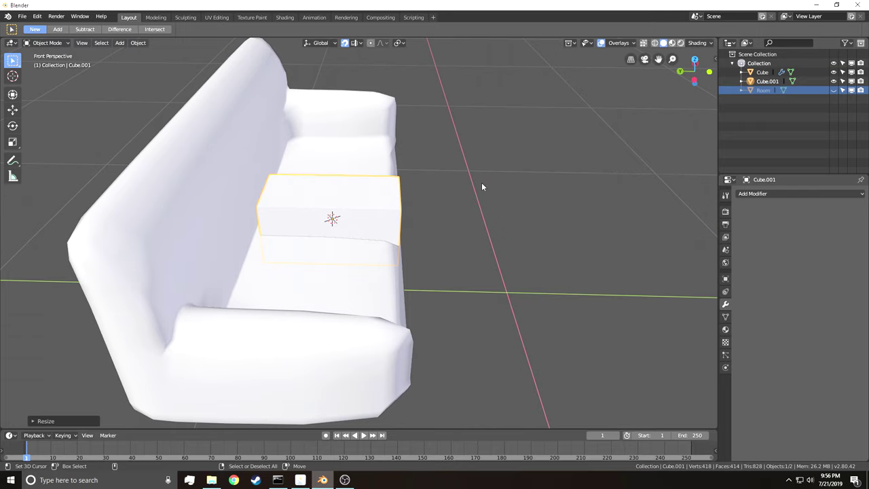
- Turn off snapping and shift the cube slightly along Y toward the backrest
click(344, 43)
key(g)
right_click(417, 120)
key(g)
key(y)
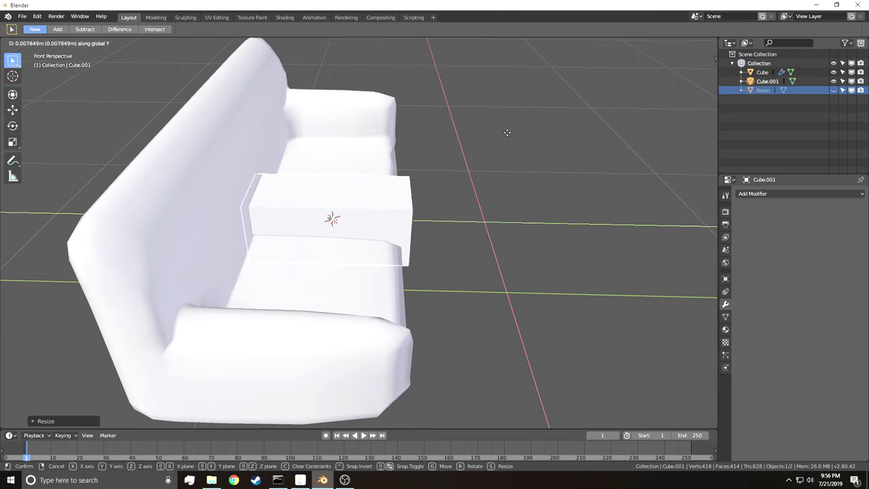
click(493, 134)
- Check how the cube sits on the couch, briefly hiding it and revealing it again
key(shift+grave)
key(a)
key(w)
key(d)
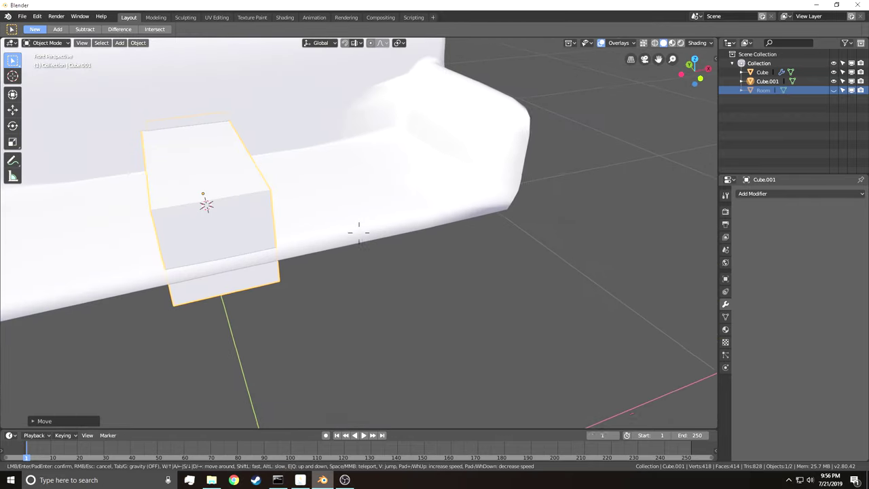
key(s)
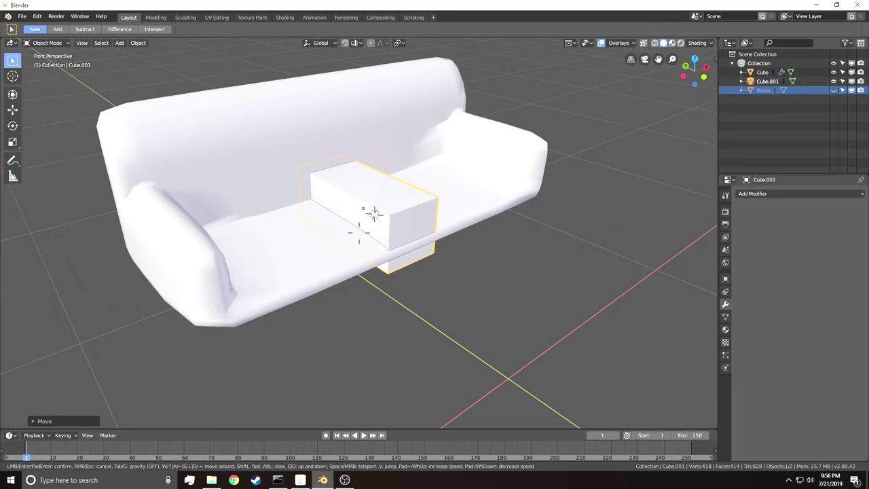
key(Return)
key(Tab)
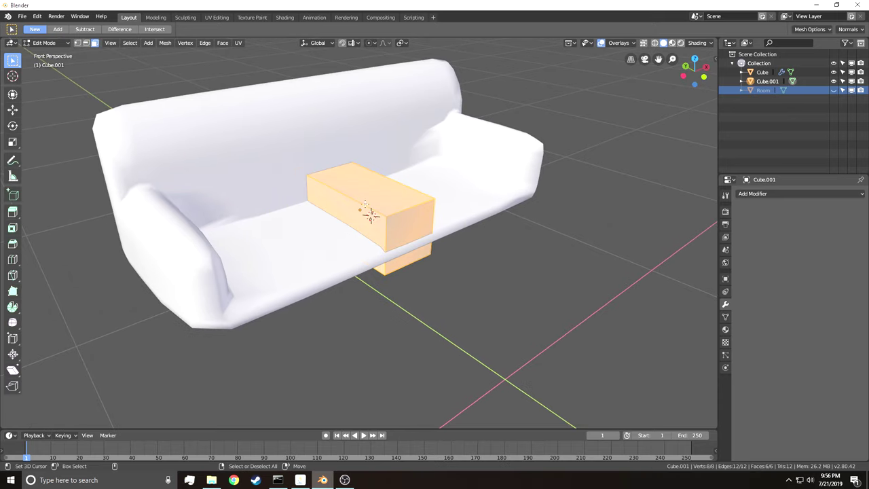
key(Tab)
key(h)
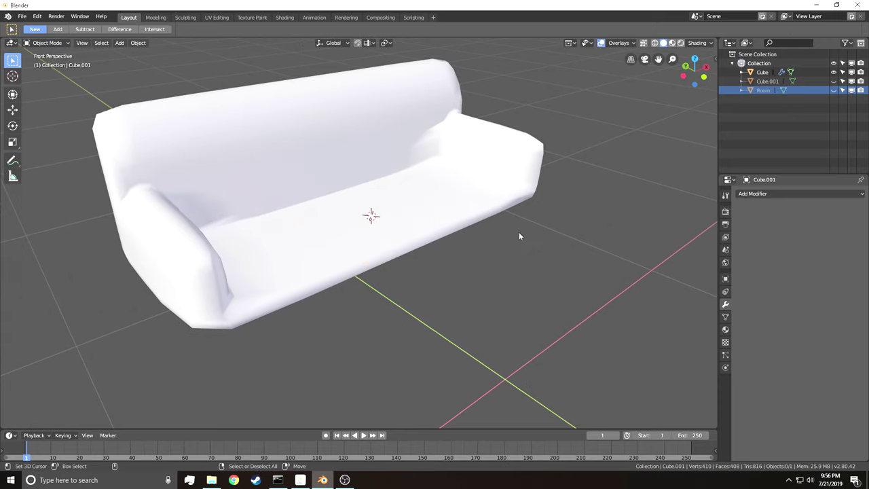
key(alt+h)
- Raise the cube about 0.07 m along Z so it rests on the seat
key(g)
key(z)
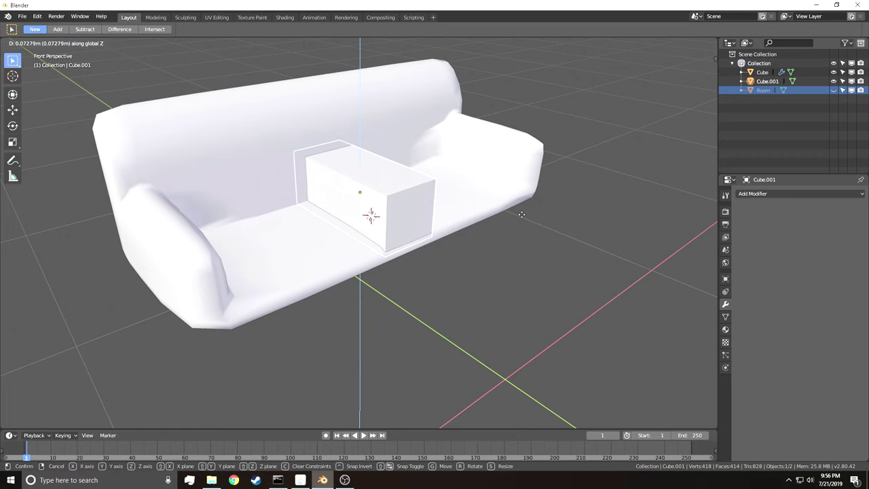
click(522, 213)
key(g)
key(y)
right_click(539, 210)
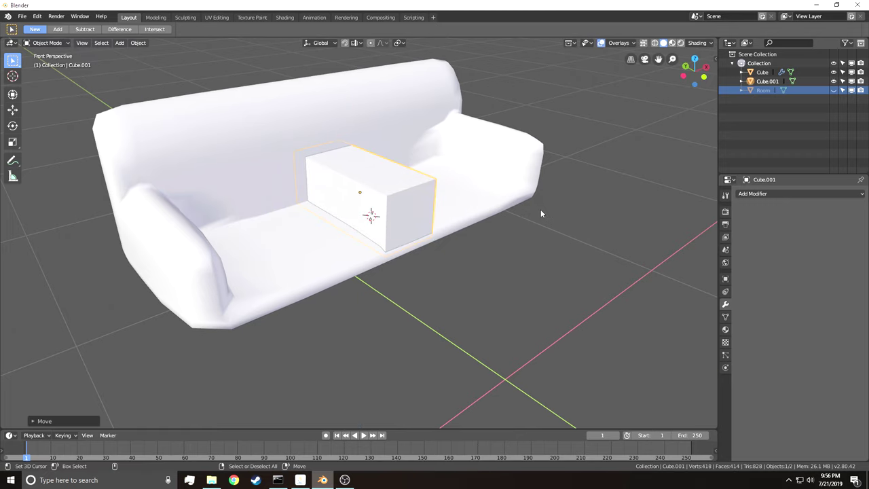
- Shift the cube toward the right armrest and widen it along X to cover half of the seat
key(g)
key(s)
key(x)
click(171, 170)
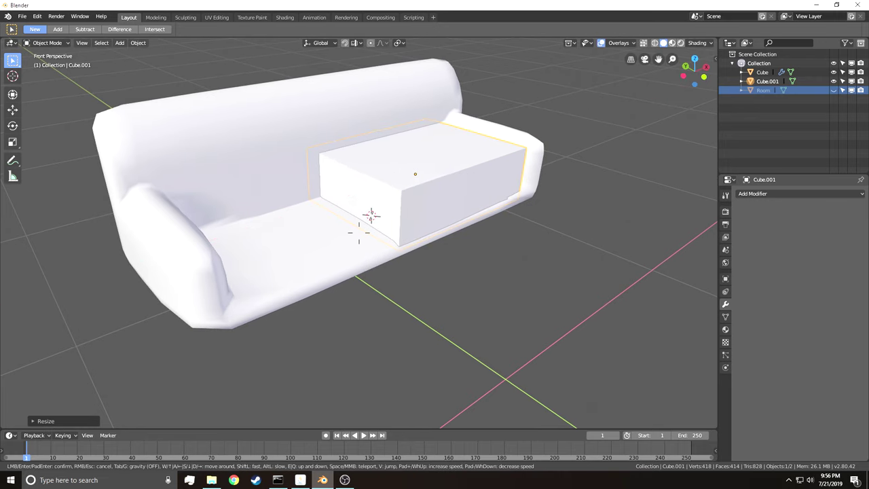
- Flatten the block along Z into a cushion shape and lower it onto the seat
key(KP_Decimal)
key(s)
key(z)
click(339, 227)
key(g)
click(340, 242)
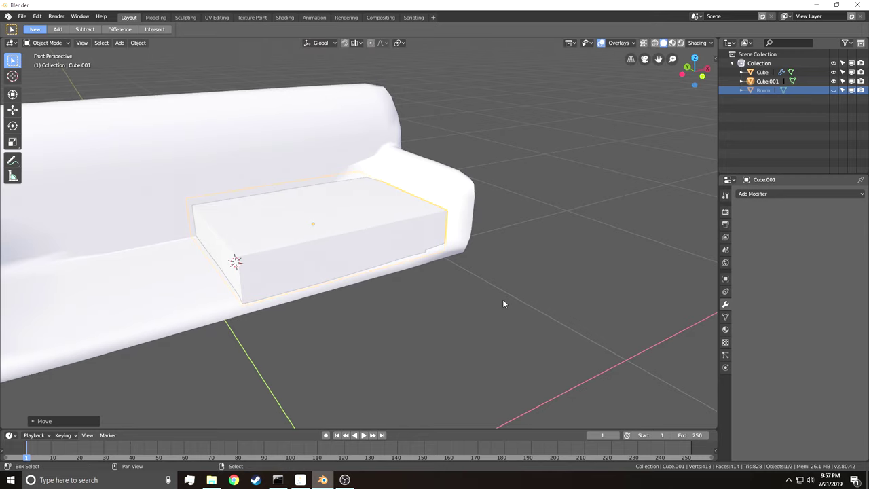
- Align the cushion block's inner side face with the couch's centre by setting its median X to 0
middle_drag(503, 299, 360, 236)
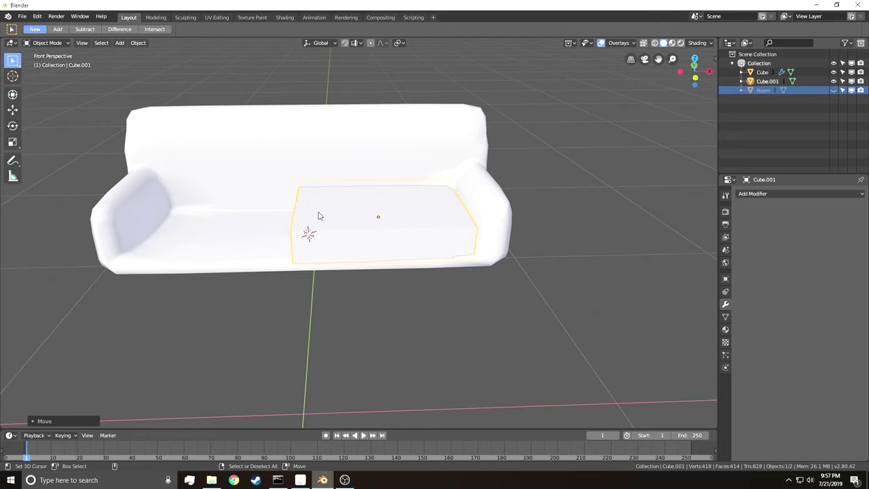
middle_drag(314, 264, 364, 269)
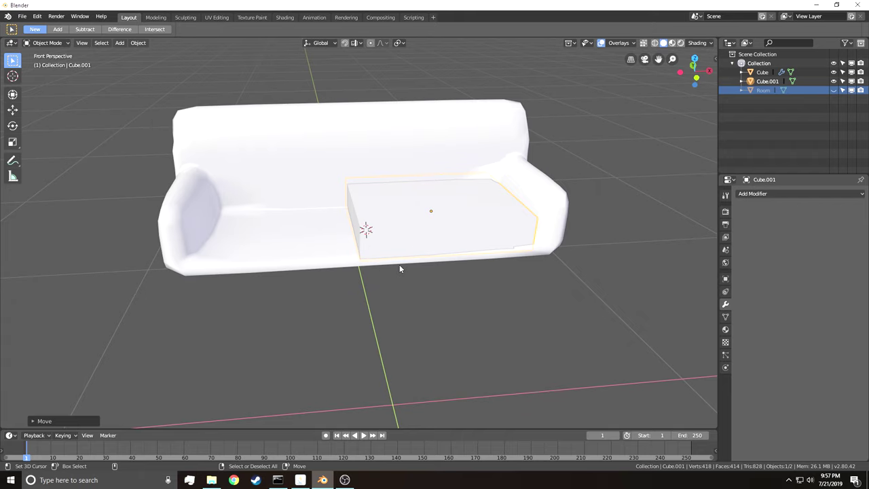
key(Tab)
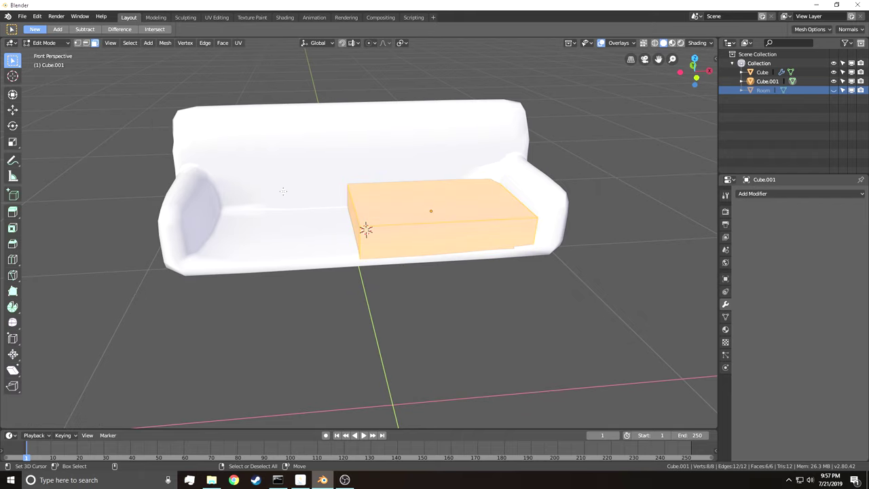
middle_drag(343, 224, 352, 234)
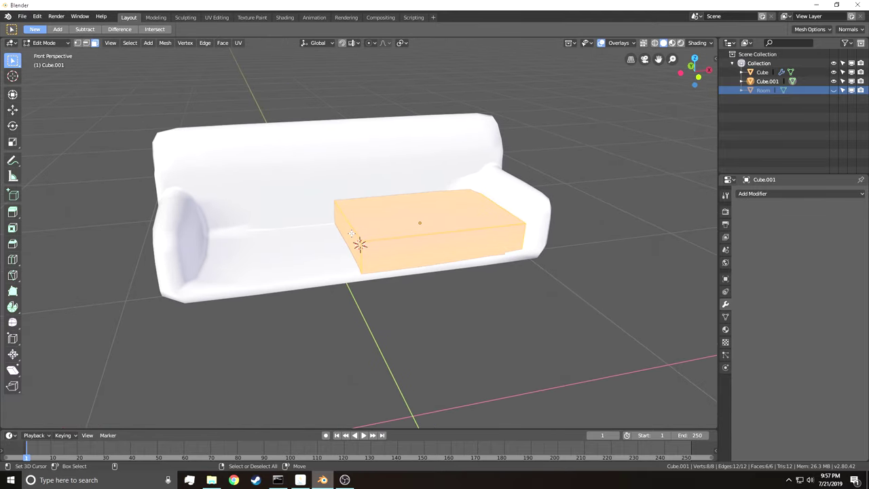
click(346, 241)
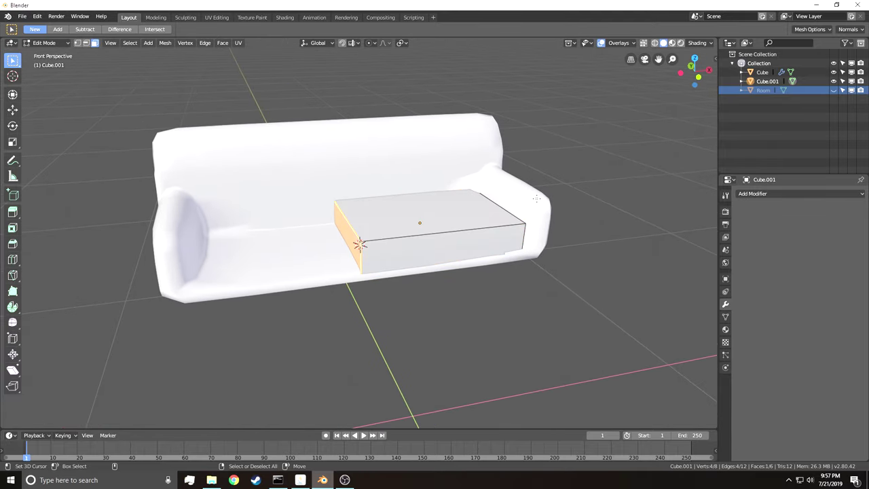
key(n)
middle_drag(536, 198, 495, 205)
scroll(494, 205, down, 2)
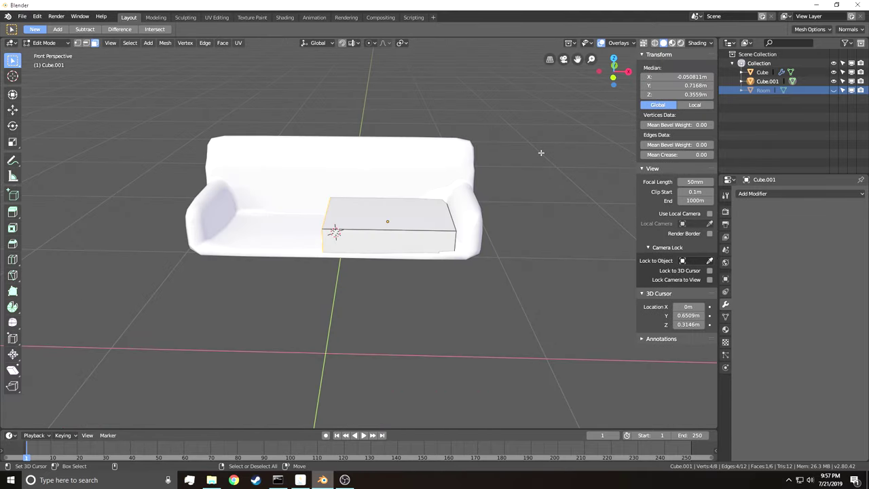
click(681, 76)
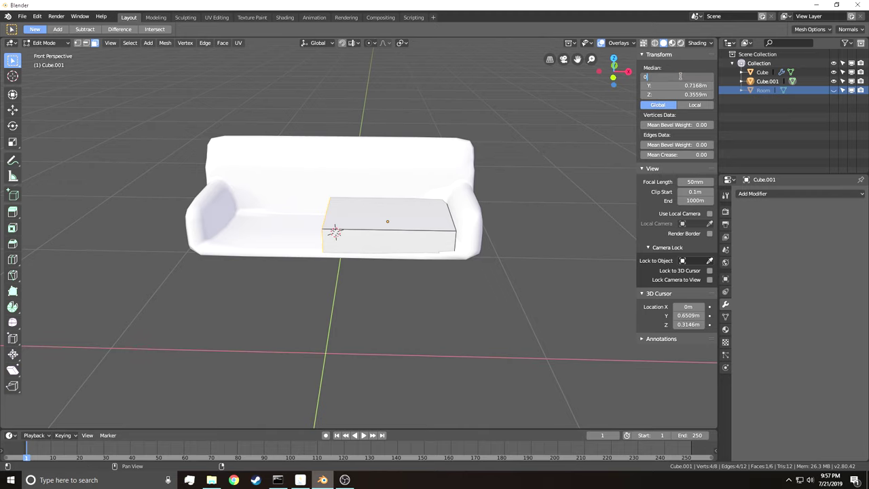
text(0)
key(Return)
- Move the cushion block's front face back about 0.01 m along Y from the seat's front edge
key(shift+grave)
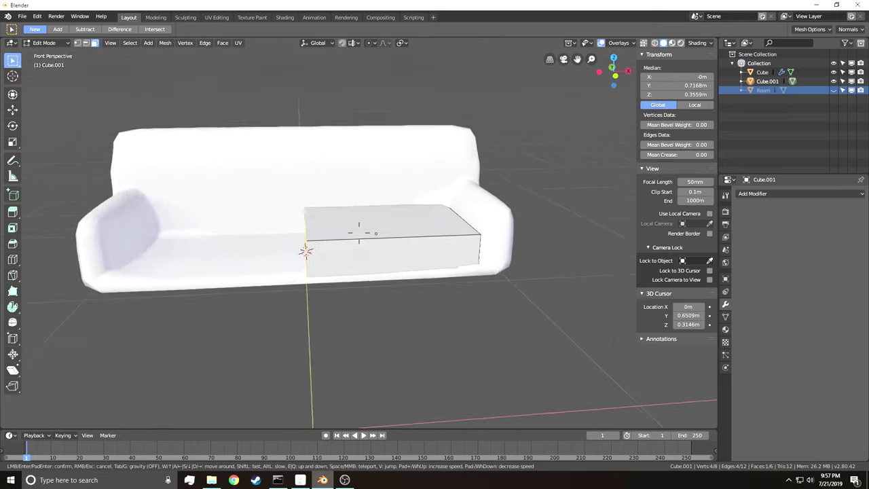
click(340, 234)
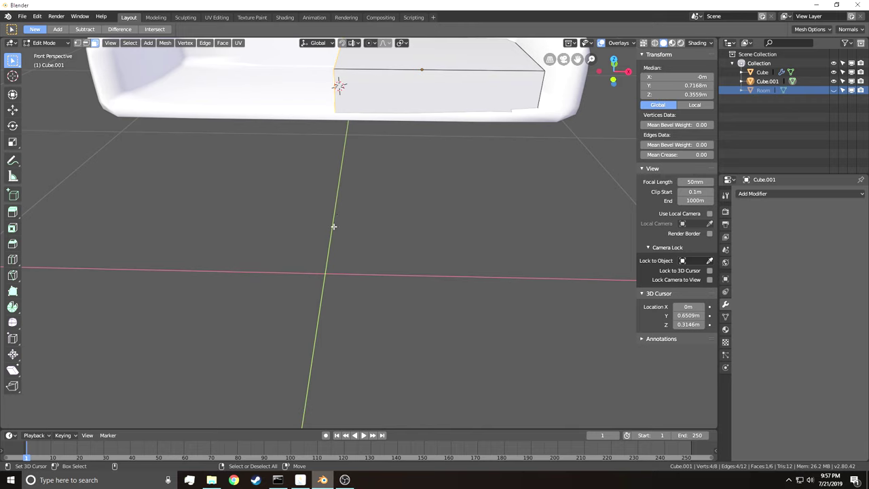
key(shift+grave)
click(359, 233)
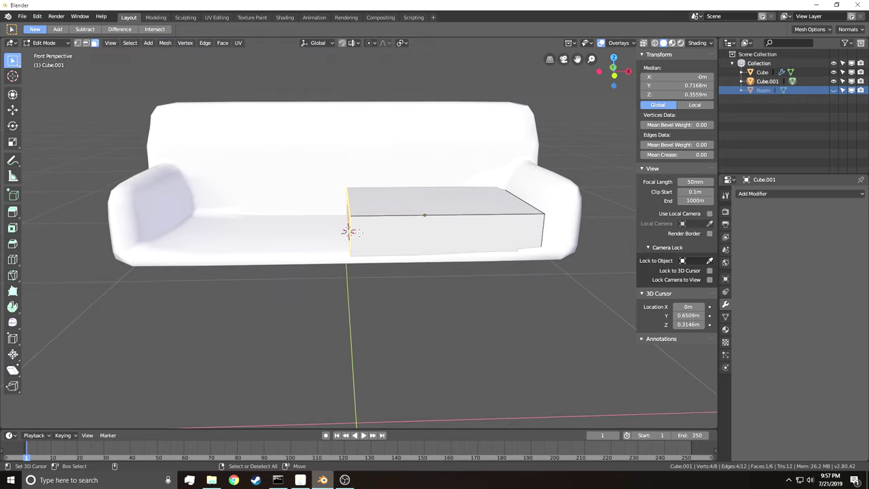
middle_drag(406, 243, 365, 234)
click(364, 233)
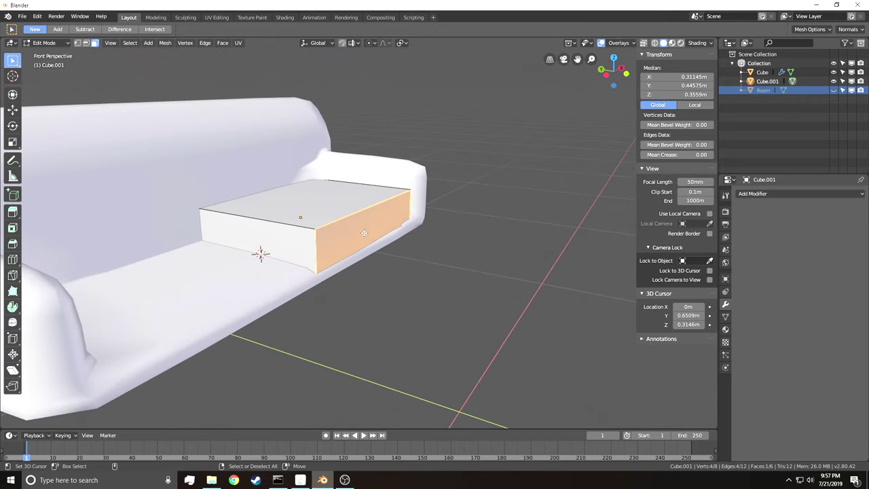
key(g)
key(y)
click(375, 233)
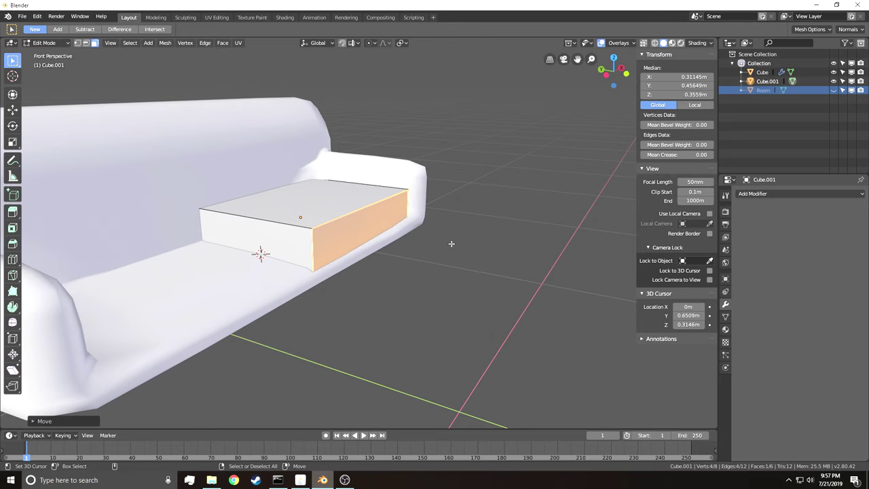
right_click(456, 244)
key(Tab)
middle_drag(462, 244, 360, 236)
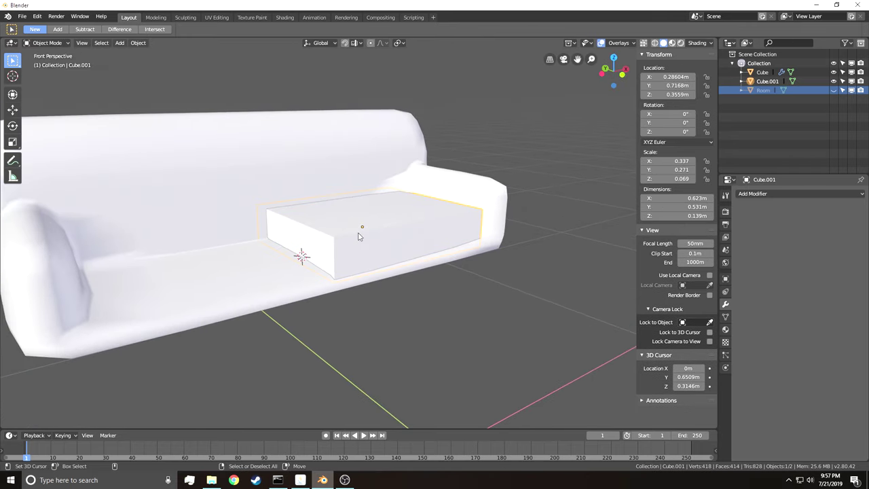
- Bevel the edges of the cushion block's top face with 5 segments and an offset of about 0.75
key(Tab)
middle_drag(538, 215, 359, 233)
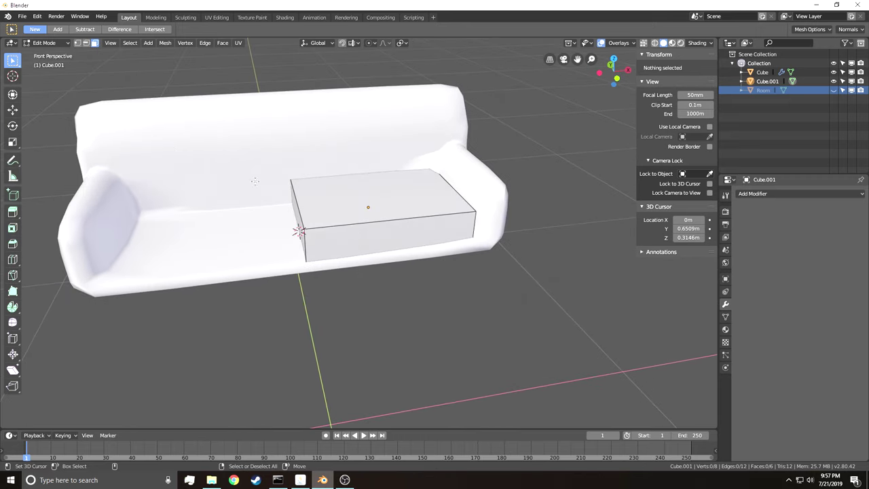
click(384, 194)
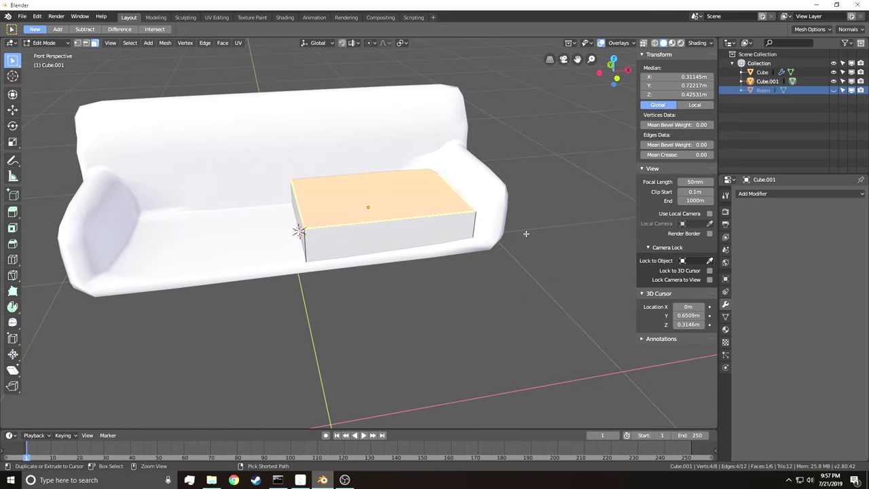
key(ctrl+b)
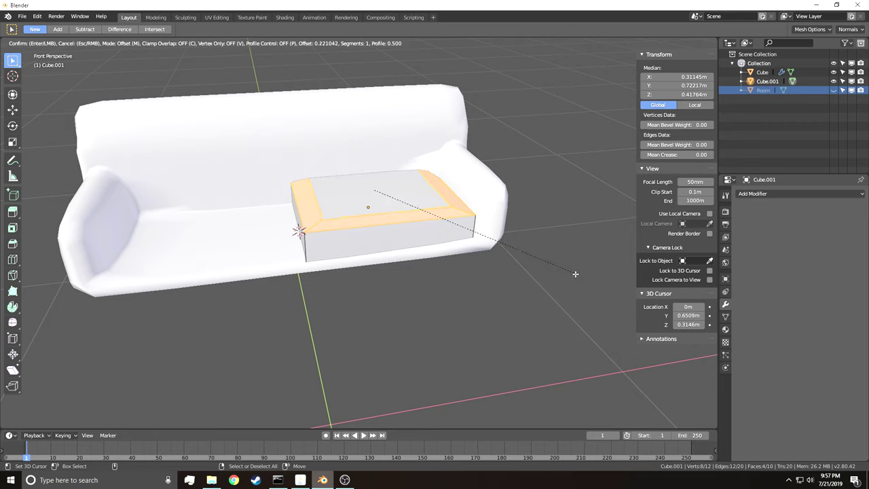
scroll(658, 315, up, 3)
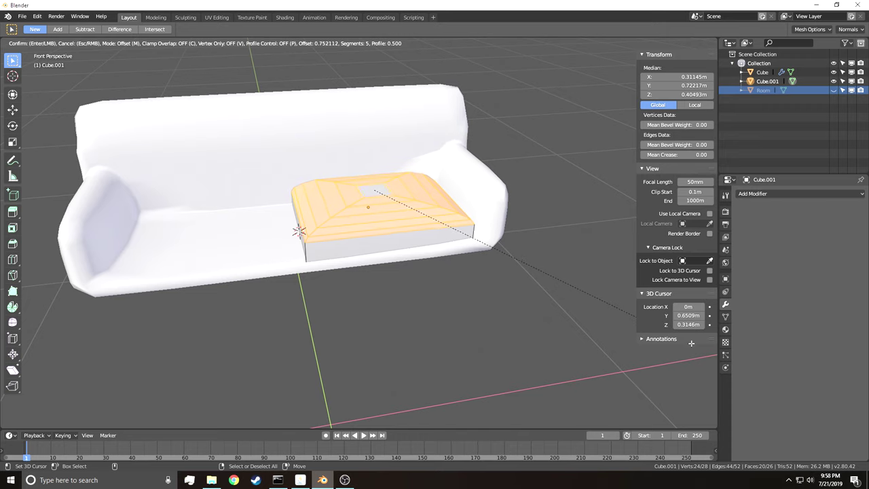
click(713, 353)
key(Tab)
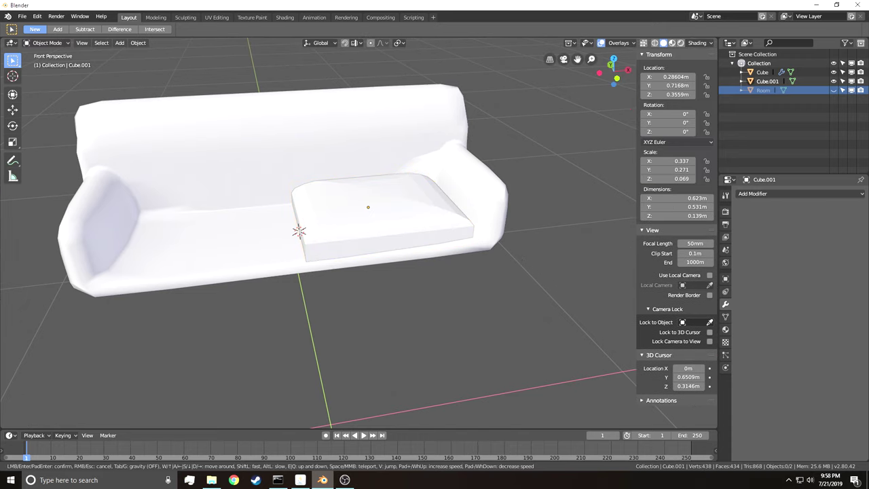
- Select the edge chains running over the cushion's two front corners in edge select mode
key(shift+grave)
key(q)
key(w)
click(359, 232)
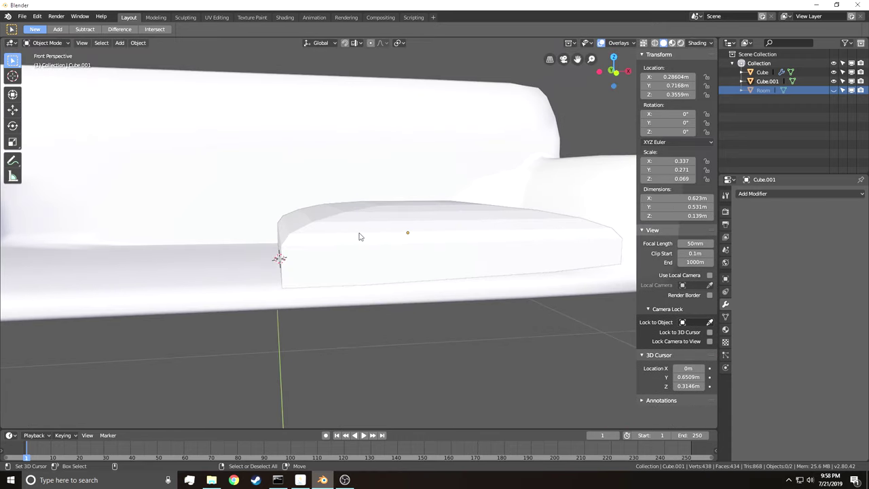
key(Tab)
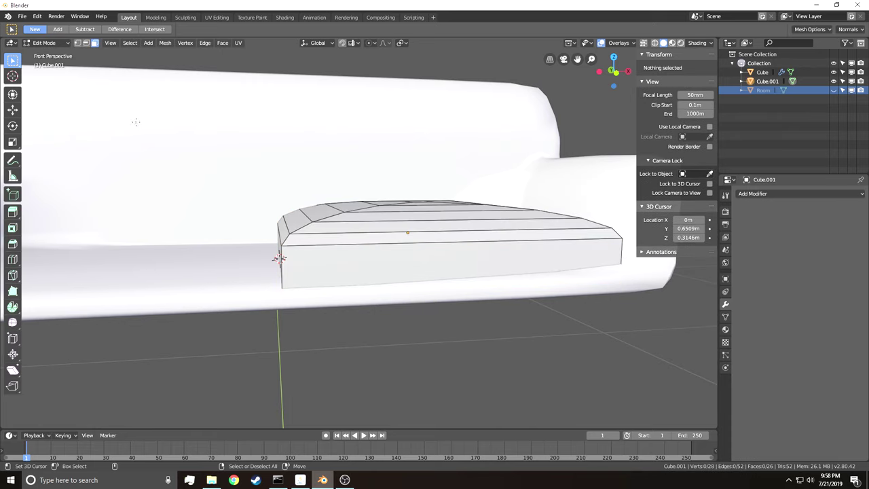
click(86, 43)
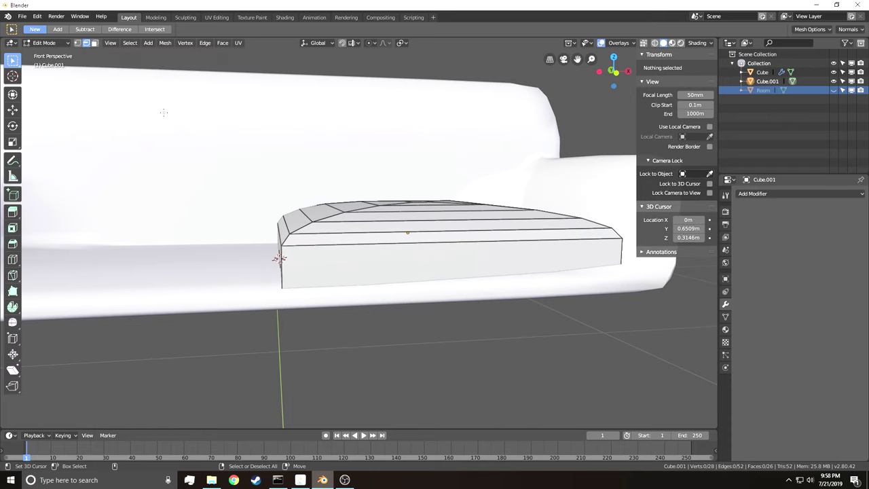
key(shift+grave)
key(d)
key(e)
click(359, 232)
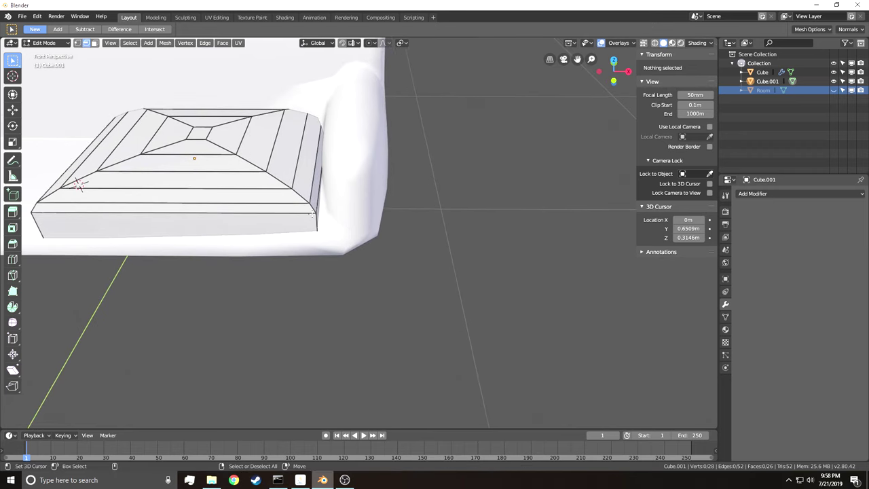
alt+click(312, 214)
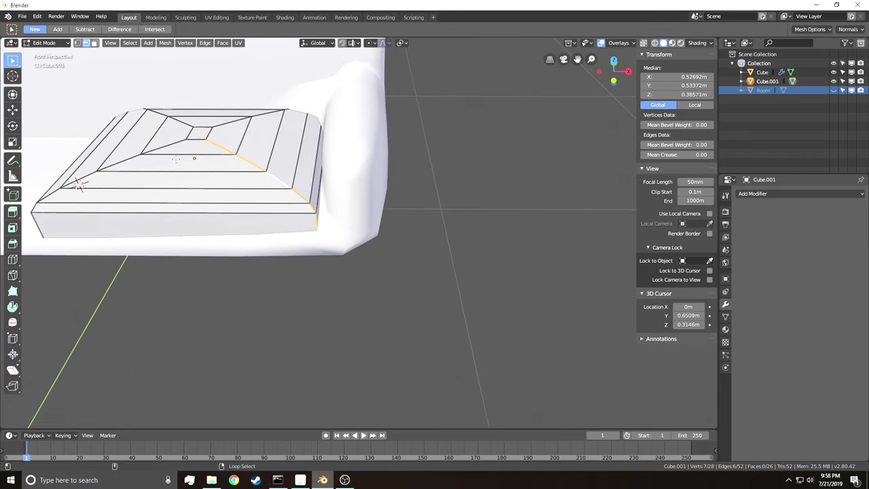
key(ctrl+b)
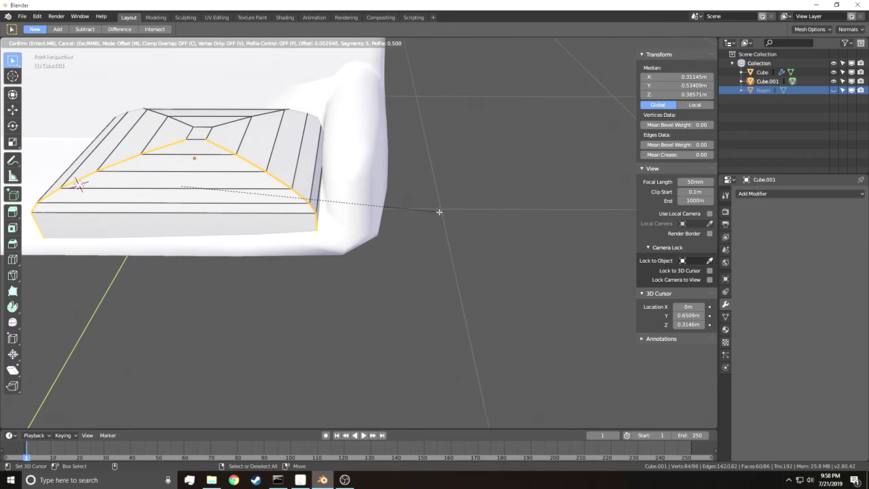
scroll(473, 210, down, 3)
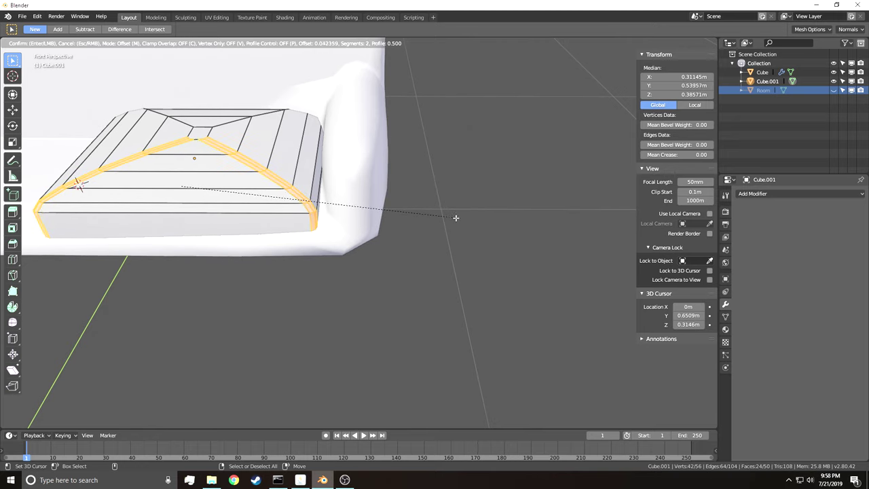
click(397, 211)
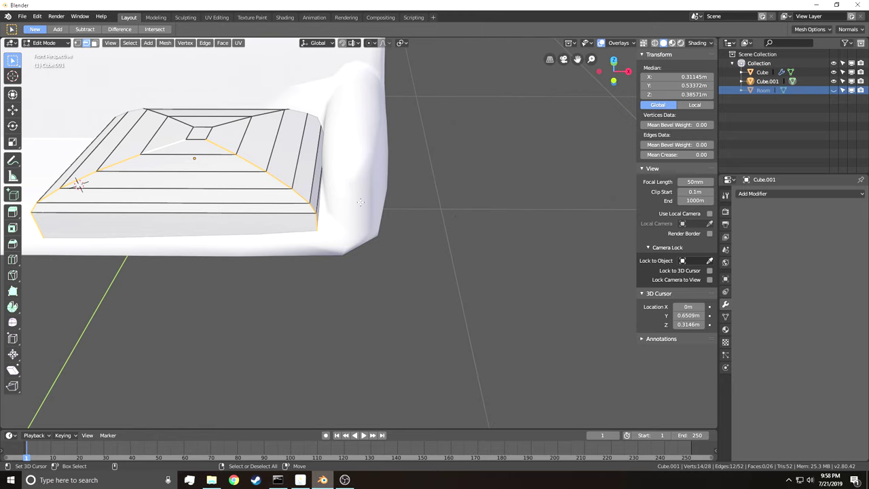
- Bevel the selected front corner edges of the cushion narrowly with 5 segments and return to Object Mode
key(ctrl+b)
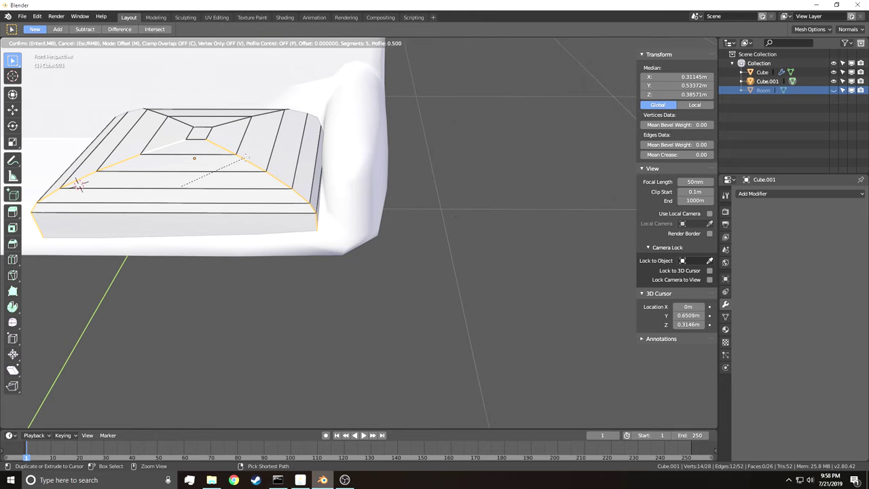
click(270, 157)
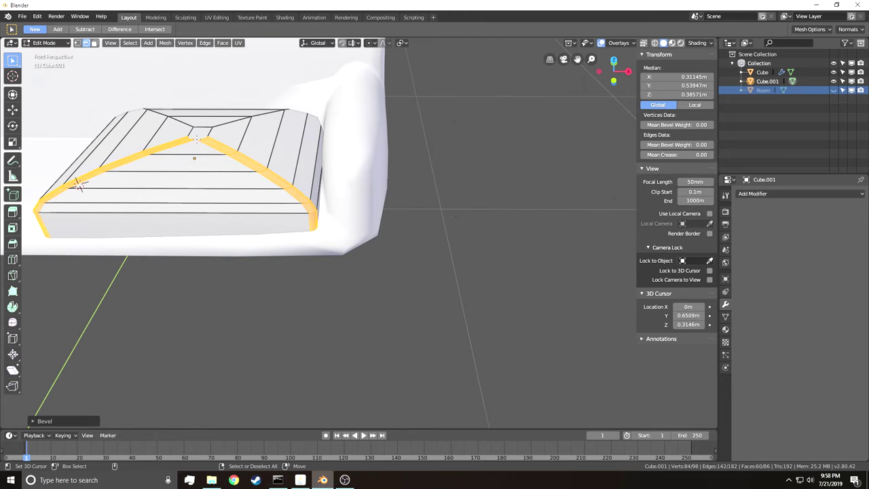
scroll(197, 138, up, 8)
click(338, 227)
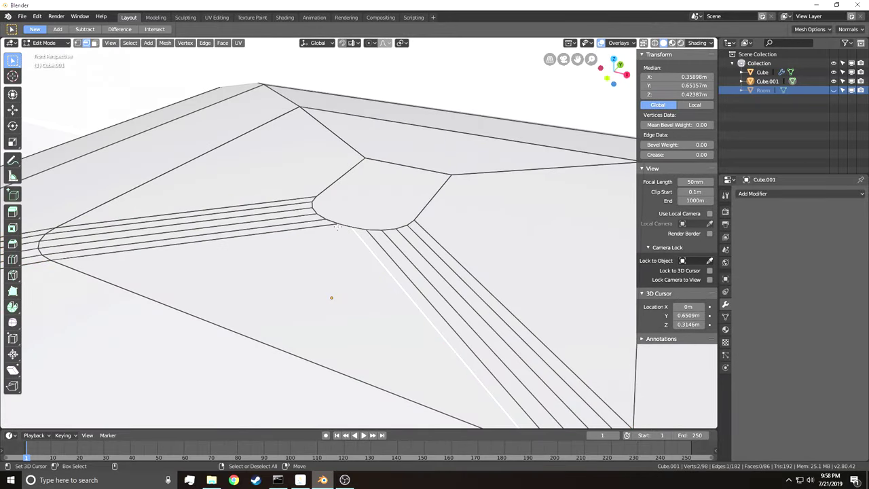
right_click(338, 228)
key(shift+grave)
key(s)
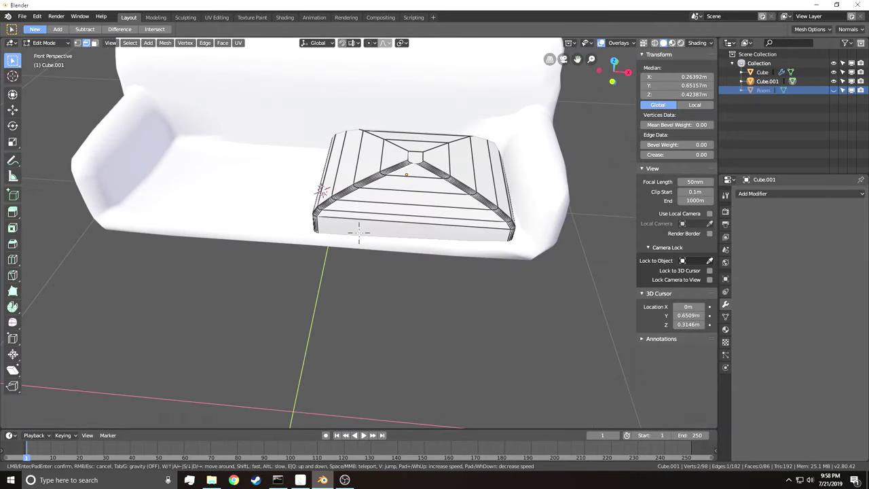
click(359, 233)
key(Tab)
click(390, 275)
- Set the cushion's X location to 0 and add a Mirror modifier on the X axis
key(shift+grave)
key(a)
key(w)
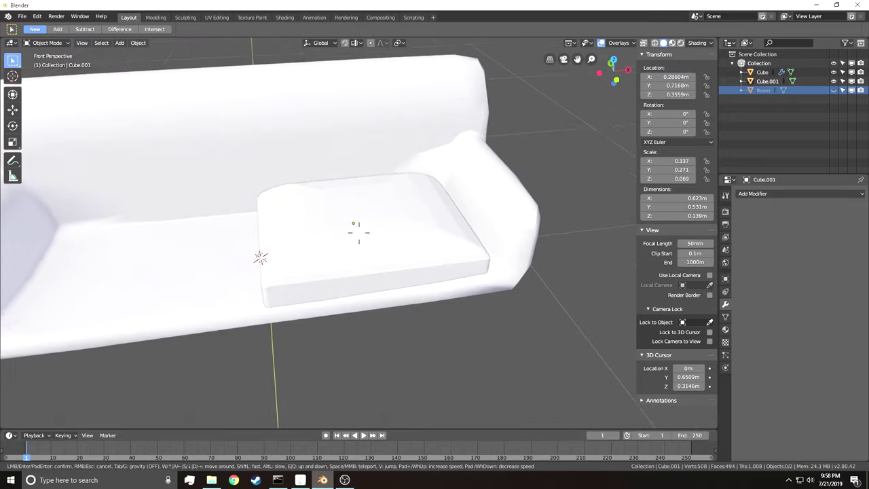
key(s)
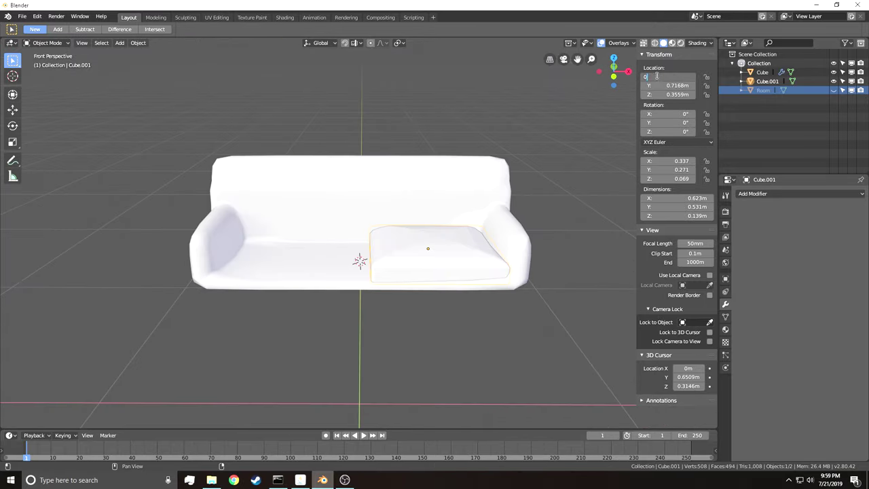
key(Return)
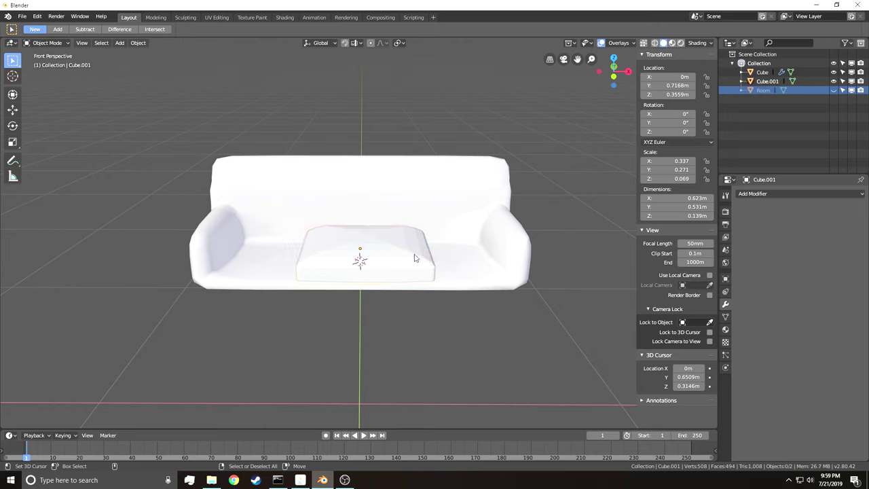
click(773, 194)
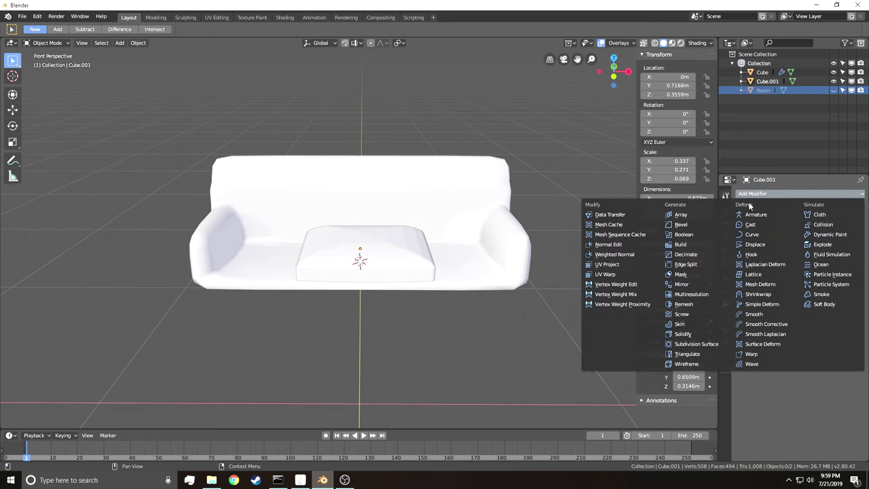
click(681, 283)
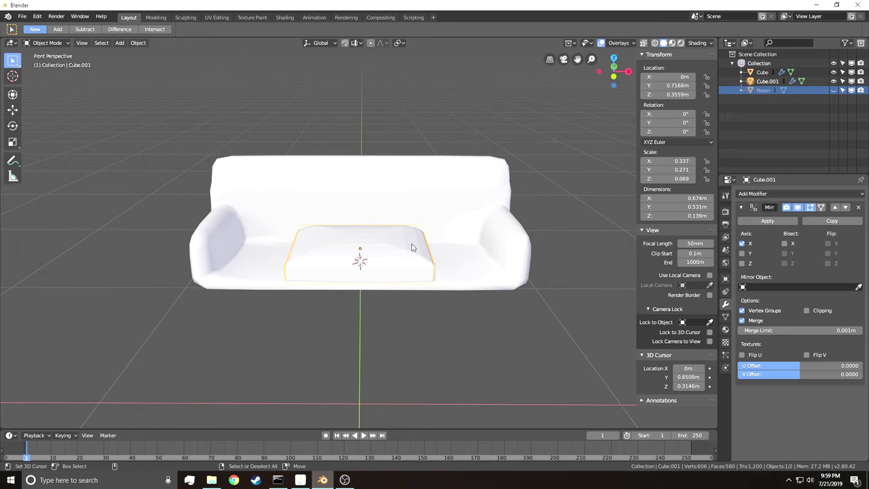
- Move the whole cushion mesh about 0.3 m along X in Edit Mode so the mirrored cushions sit side by side
key(Tab)
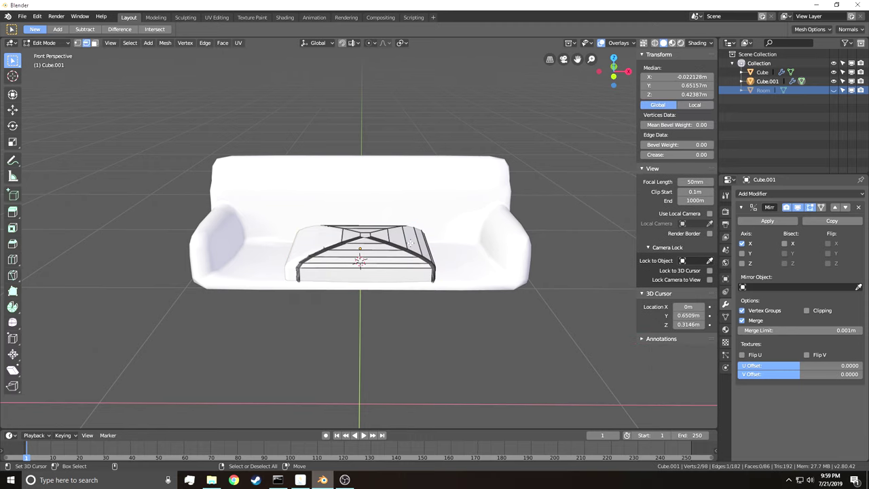
key(a)
key(g)
key(y)
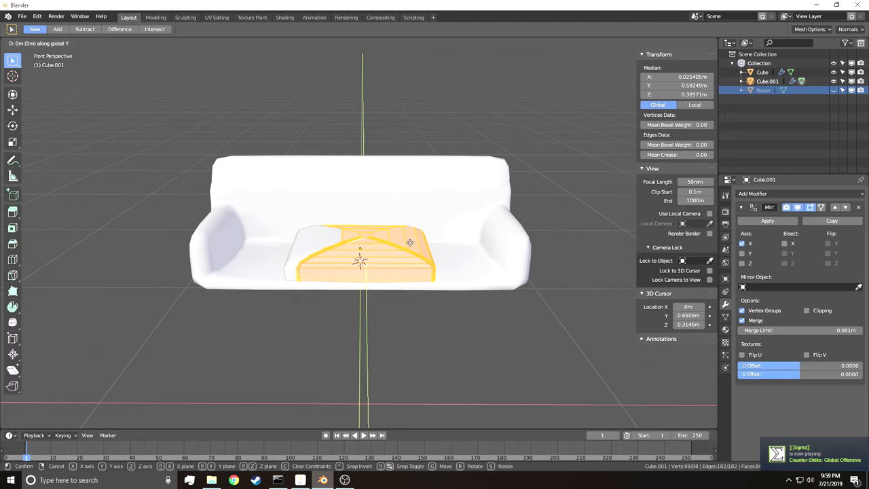
key(x)
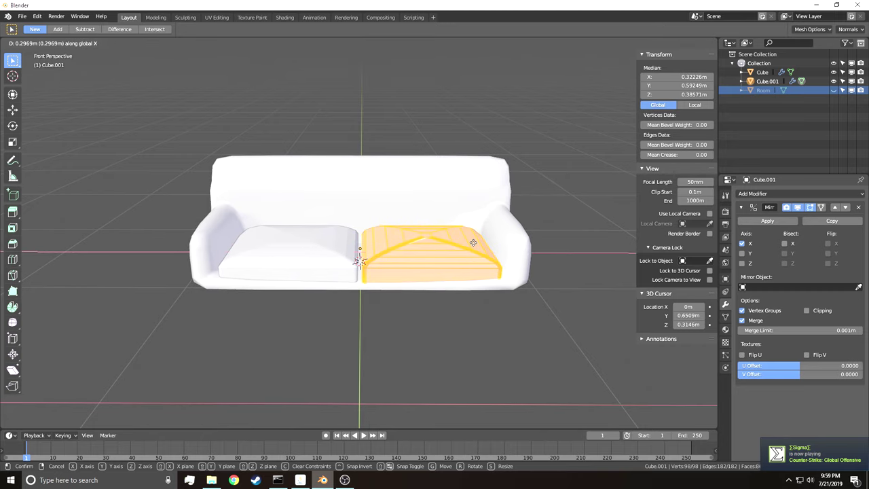
click(473, 242)
key(alt+a)
key(shift+grave)
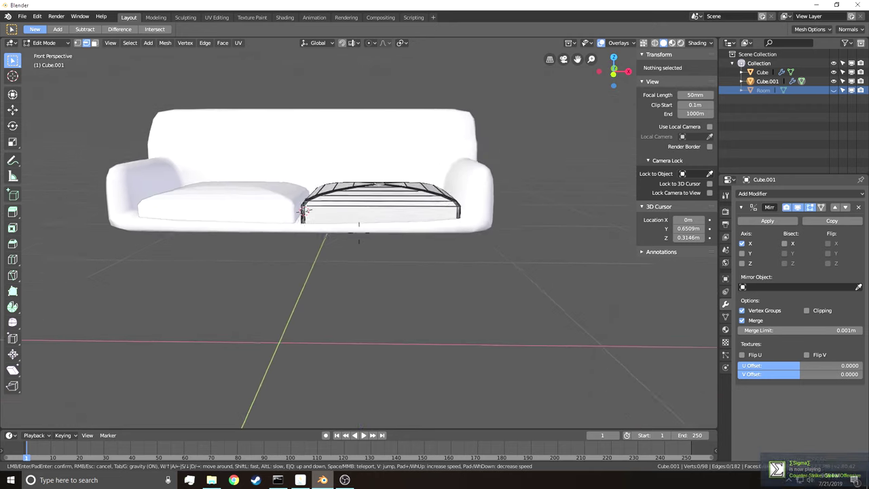
key(Escape)
key(Tab)
- Narrow the couch along X by a scale factor of about 0.92 so its armrests fit closer to the cushions
click(333, 120)
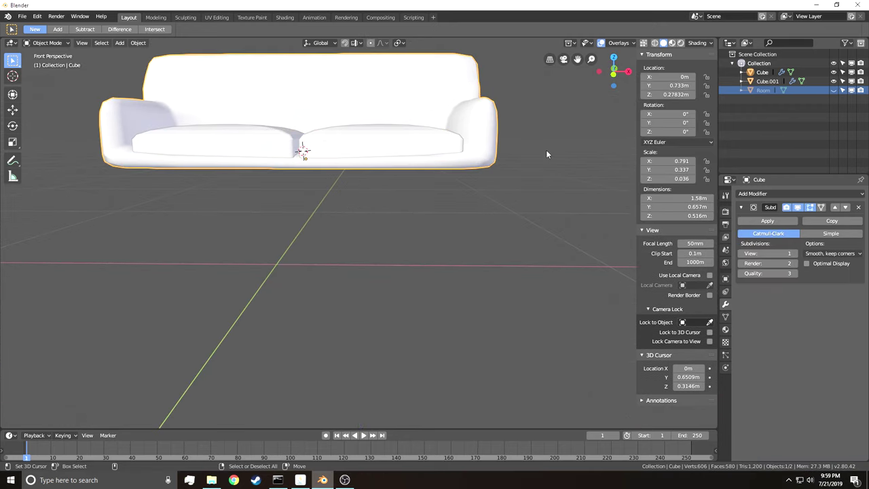
key(s)
key(x)
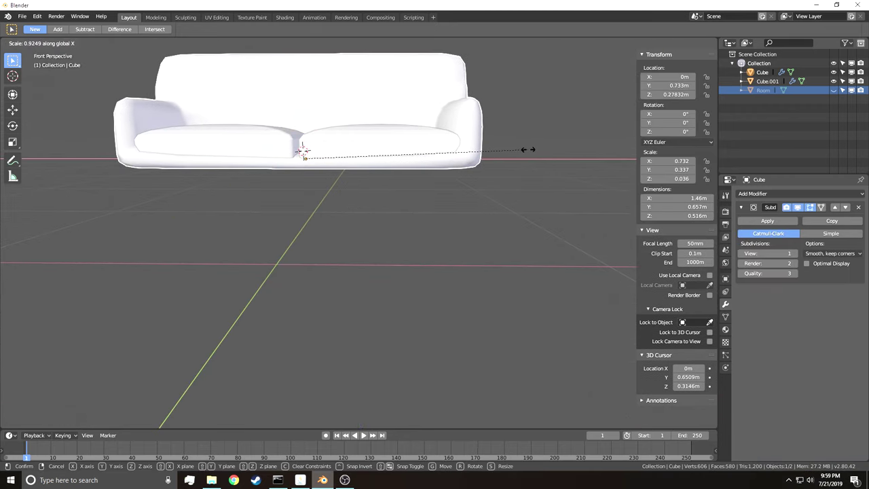
click(528, 149)
key(shift+grave)
key(w)
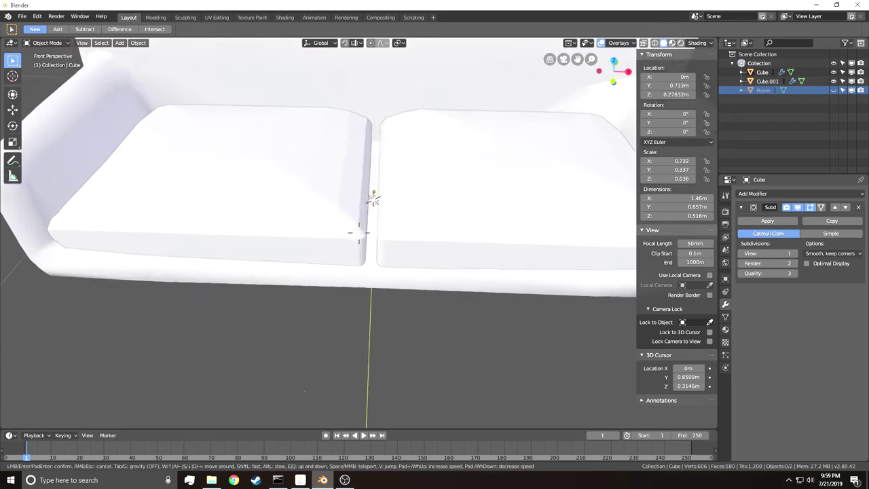
- Move the whole cushion mesh slightly along X toward the centre in Edit Mode to narrow the gap between the mirrored cushions
click(359, 233)
right_click(378, 227)
key(Tab)
key(a)
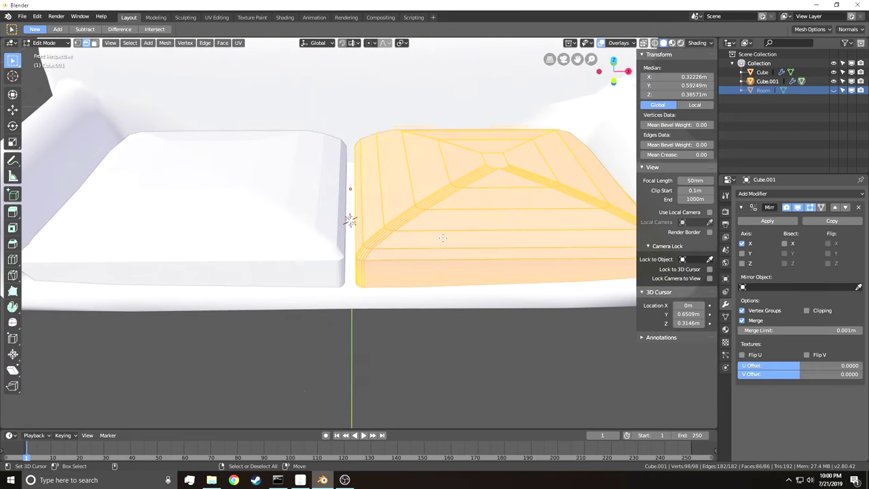
key(g)
key(x)
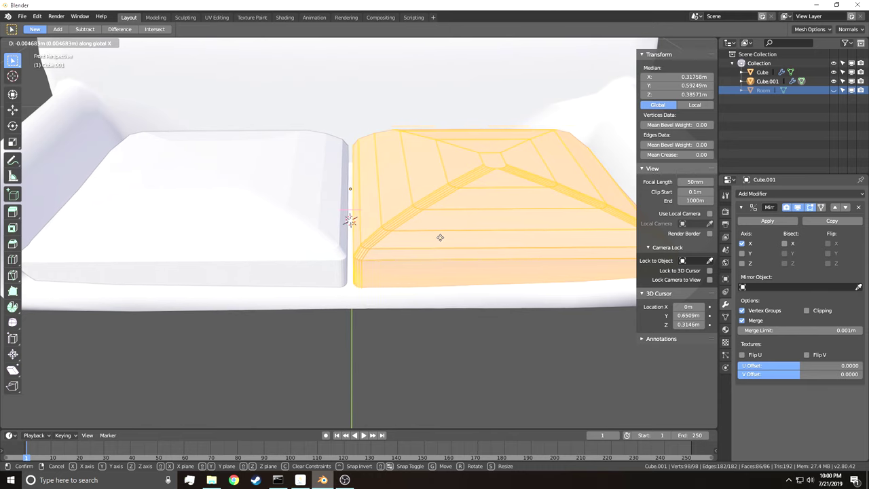
click(438, 237)
key(Tab)
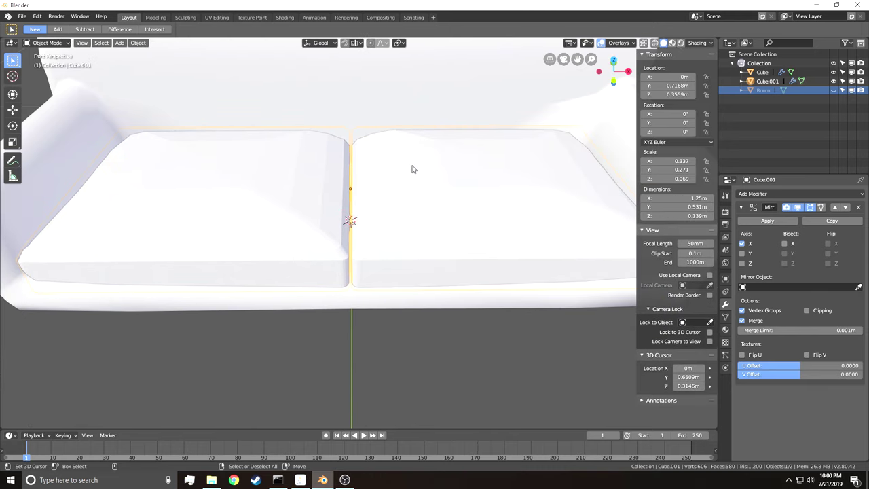
- Shade the pair of seat cushions smooth and apply their Mirror modifier
scroll(412, 167, down, 8)
click(415, 171)
click(499, 201)
key(shift+grave)
key(w)
key(s)
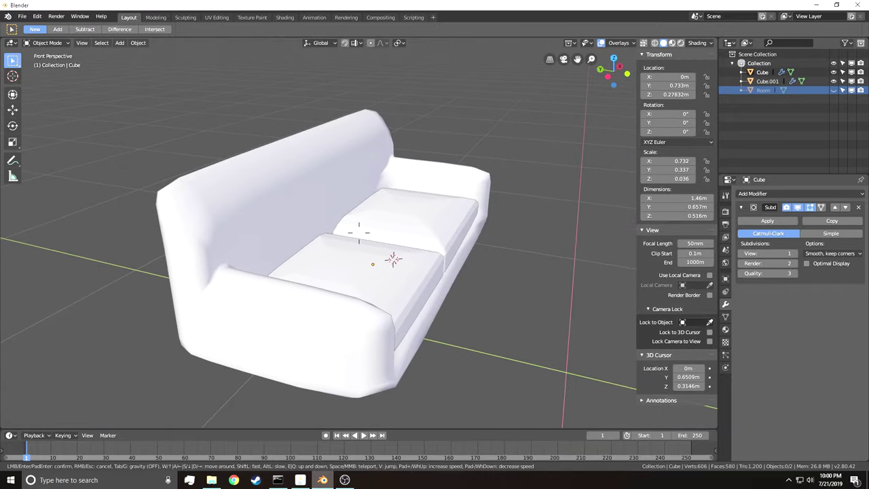
click(361, 233)
click(362, 232)
right_click(361, 233)
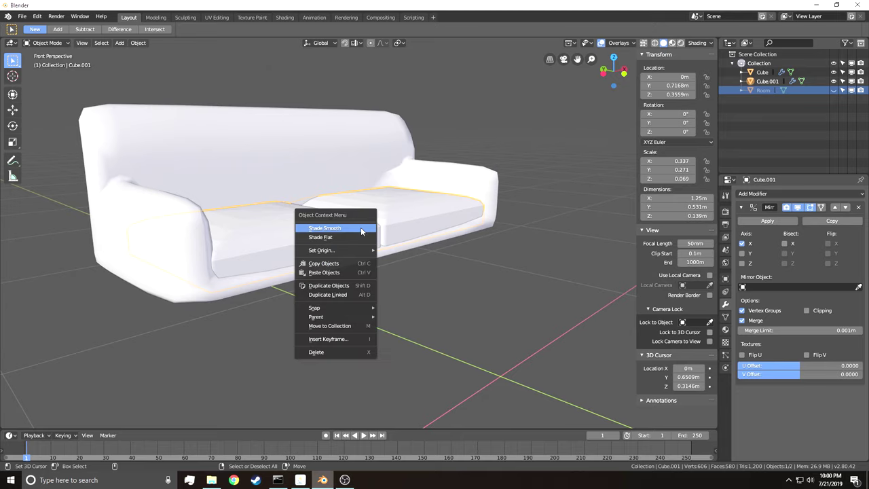
click(361, 229)
- Add a loop cut across the couch's armrests and base in Edit Mode, sliding it toward the front
key(shift+grave)
key(q)
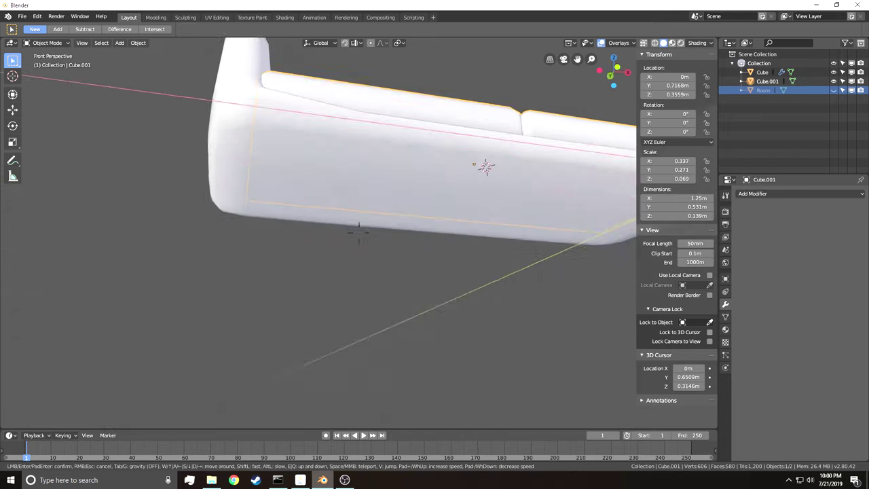
click(359, 232)
click(360, 233)
key(Tab)
key(shift+grave)
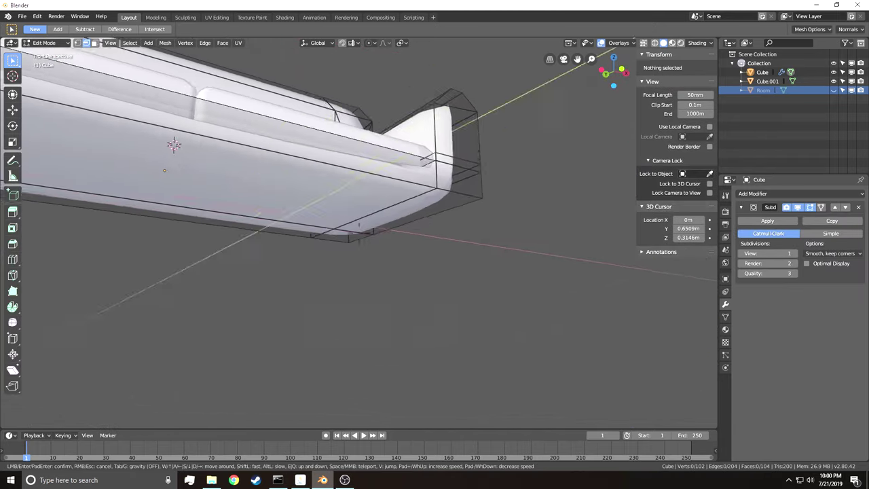
key(a)
click(359, 232)
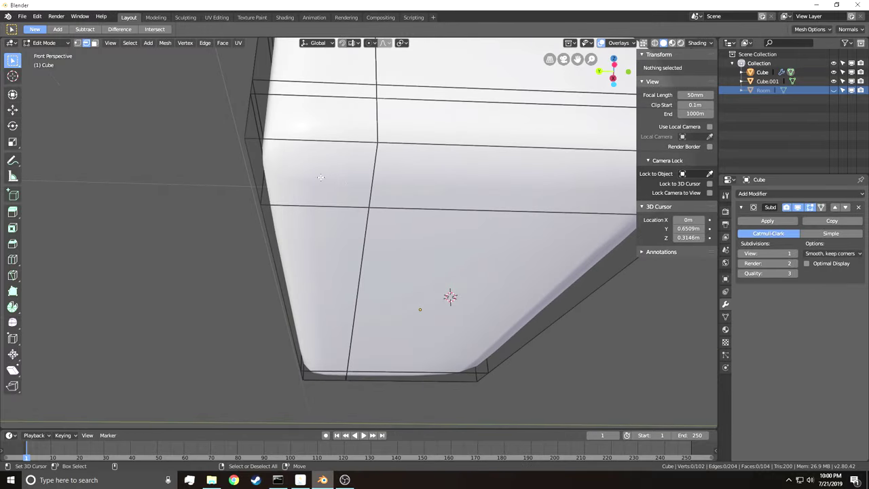
key(shift+grave)
key(d)
key(s)
click(359, 232)
key(ctrl+r)
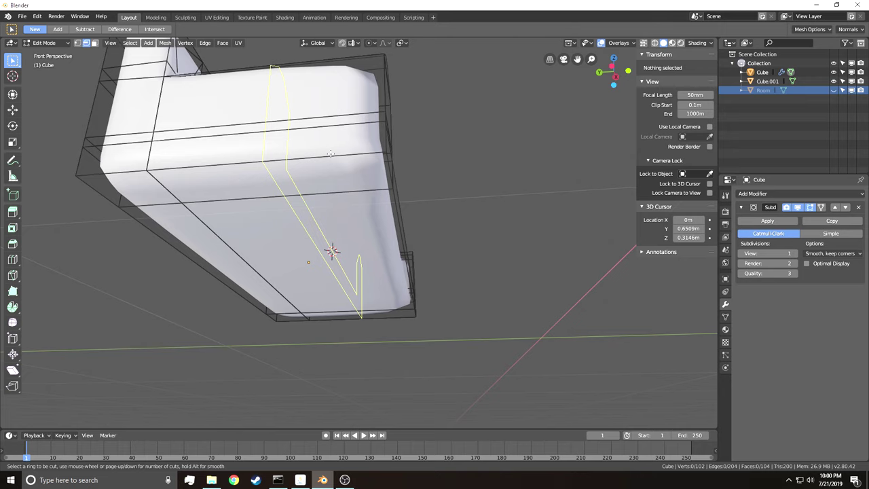
click(286, 153)
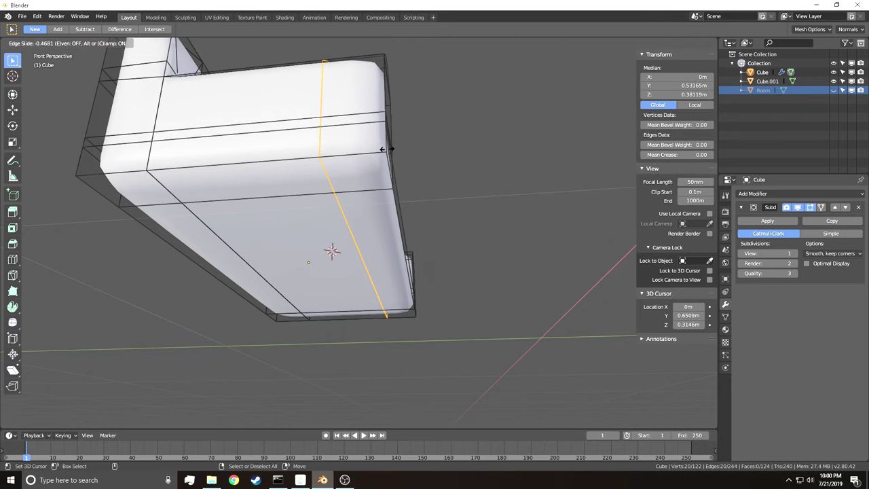
click(407, 150)
- Select the four corner faces on the couch's underside and inset them by about 0.05
key(shift+grave)
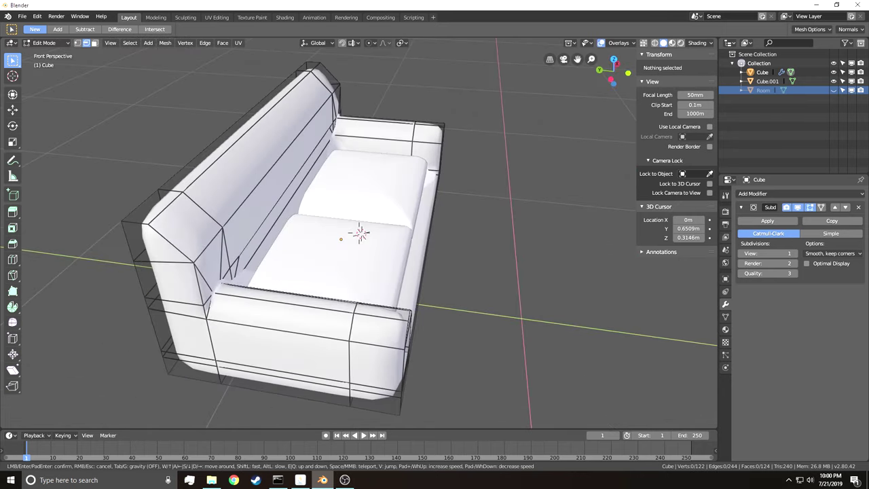
key(q)
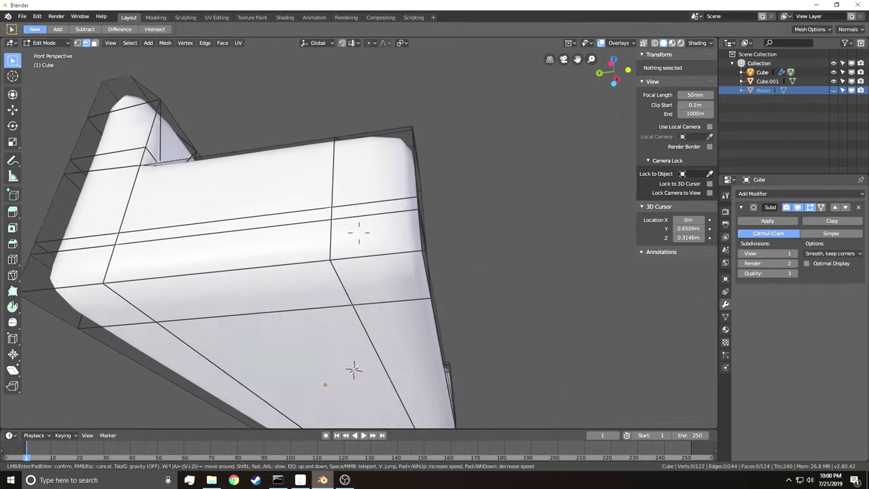
click(359, 233)
click(94, 43)
click(377, 146)
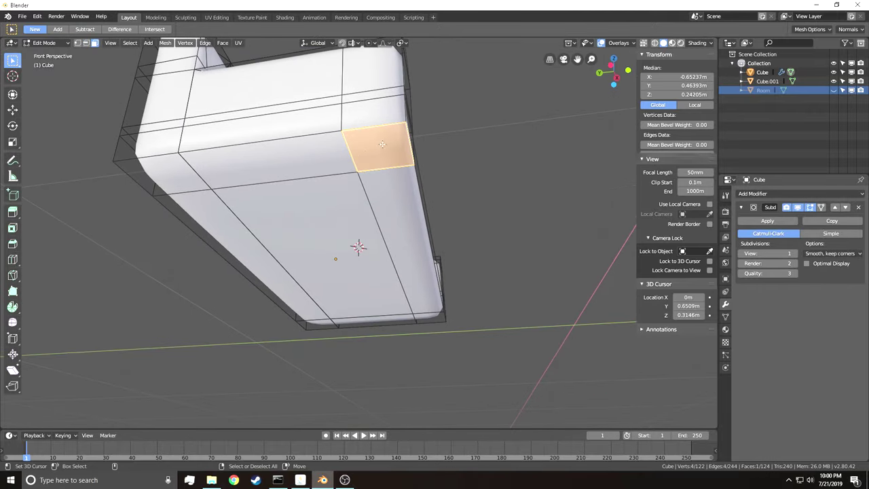
shift+click(162, 173)
shift+click(319, 324)
shift+click(428, 316)
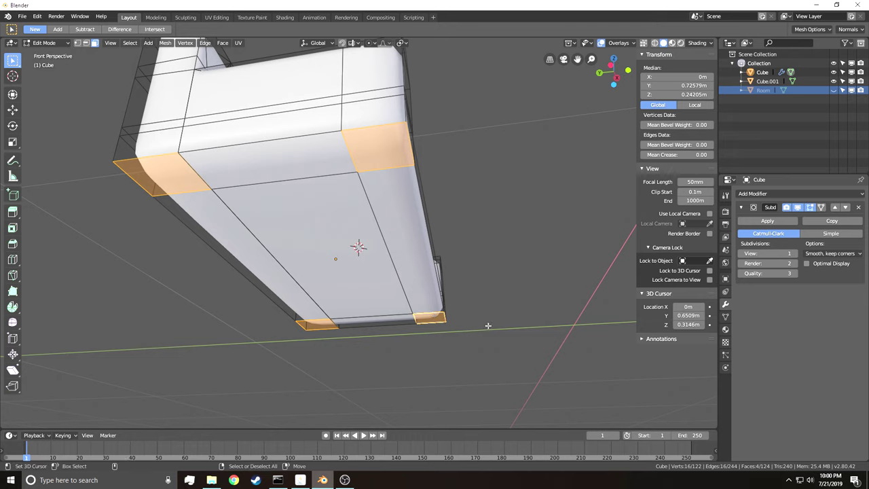
key(i)
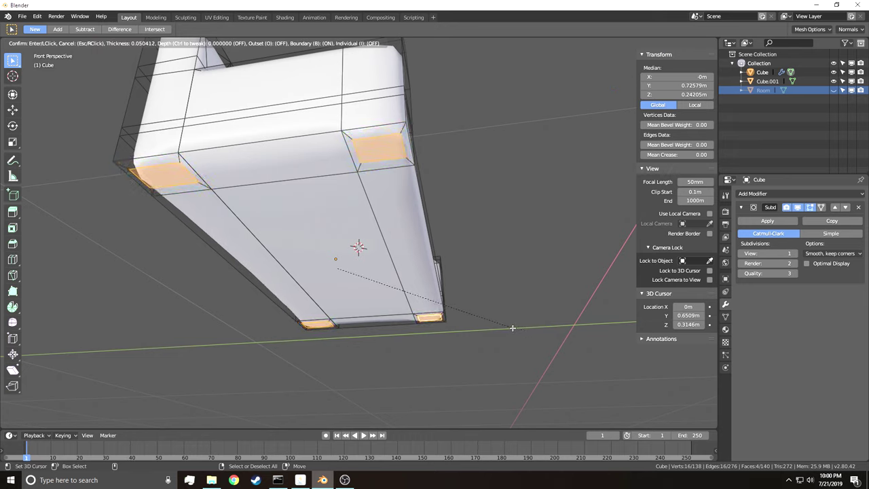
click(511, 327)
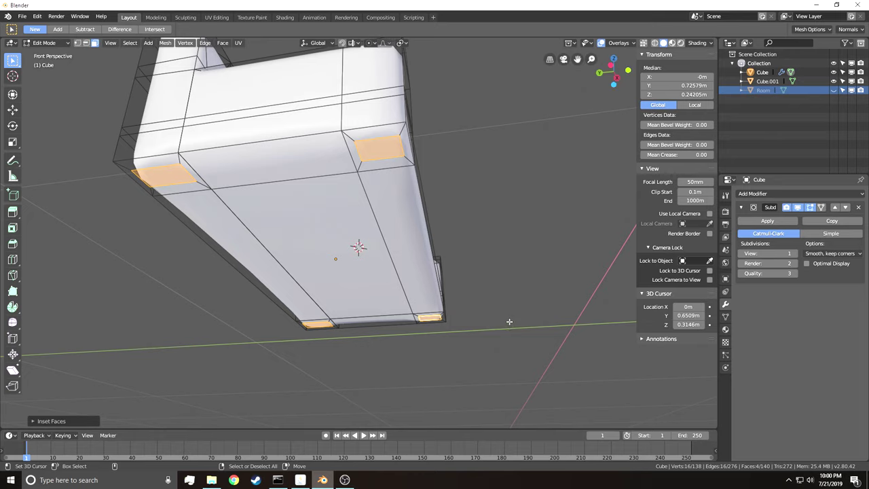
- Extrude the four inset corner faces downward about 0.08 m to form the couch legs
key(e)
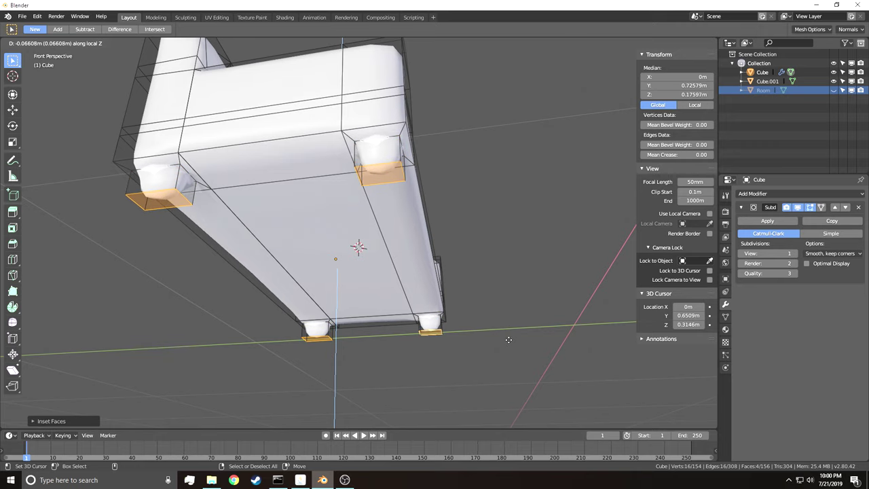
click(509, 343)
key(Tab)
key(shift+grave)
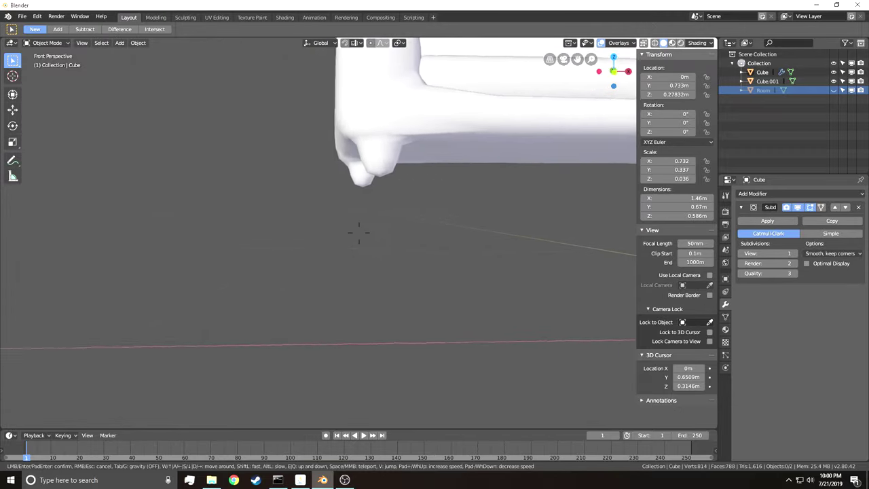
click(359, 232)
- Add a loop cut to one front leg of the couch, slid down to its lower end to sharpen the foot
key(Tab)
key(shift+grave)
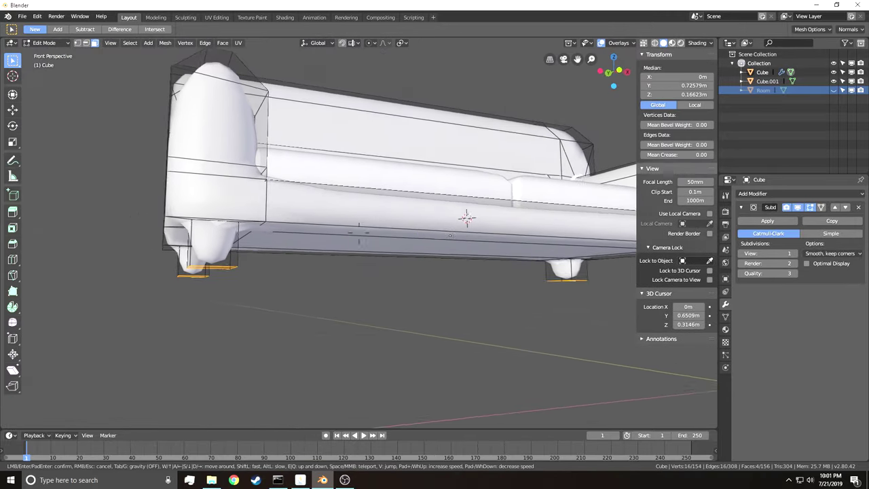
click(358, 232)
key(alt+a)
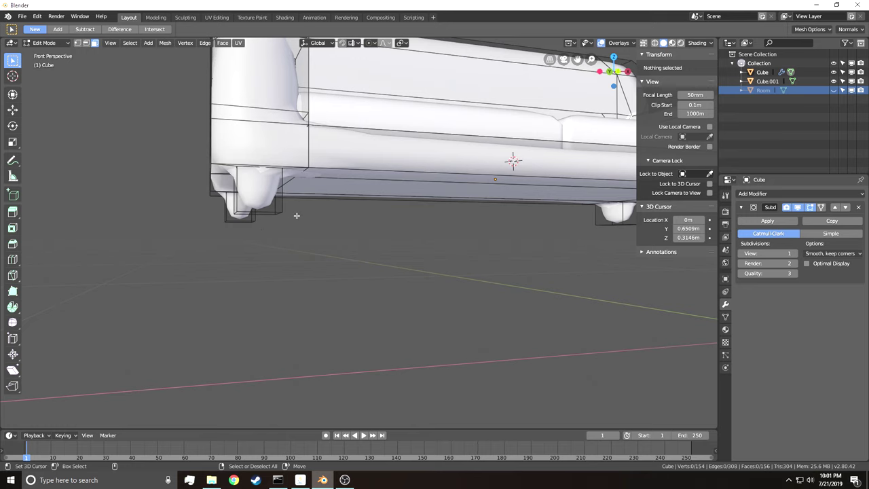
key(ctrl+r)
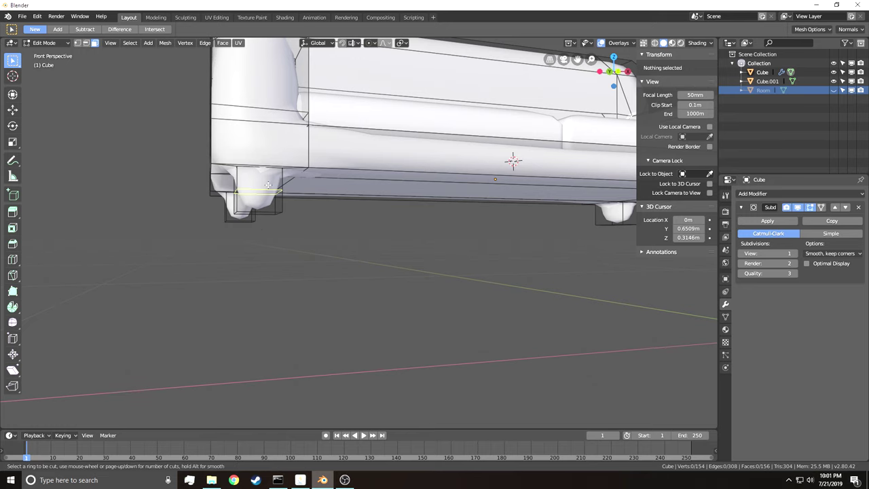
click(268, 184)
click(272, 314)
key(Tab)
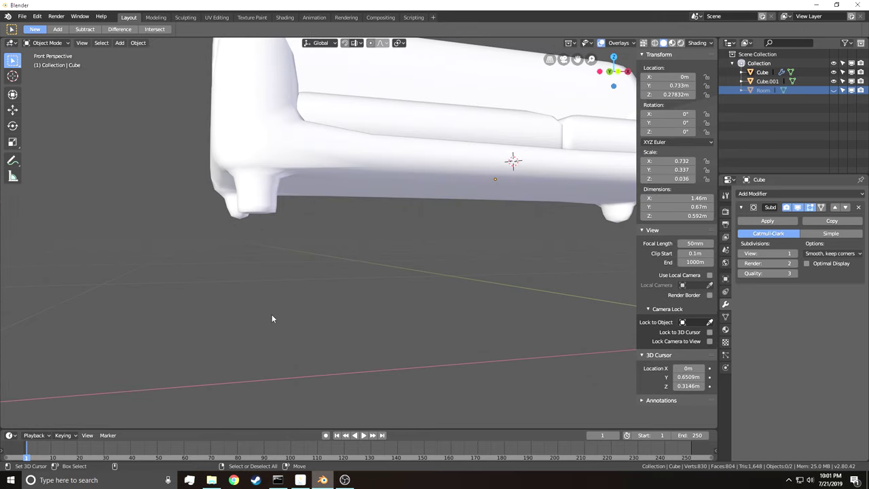
- Add matching loop cuts to the remaining couch legs to square them off, then return to Object Mode
key(Tab)
key(shift+grave)
key(a)
click(359, 233)
key(Tab)
- Unhide the Room object so that it surrounds the couch again
key(shift+grave)
key(s)
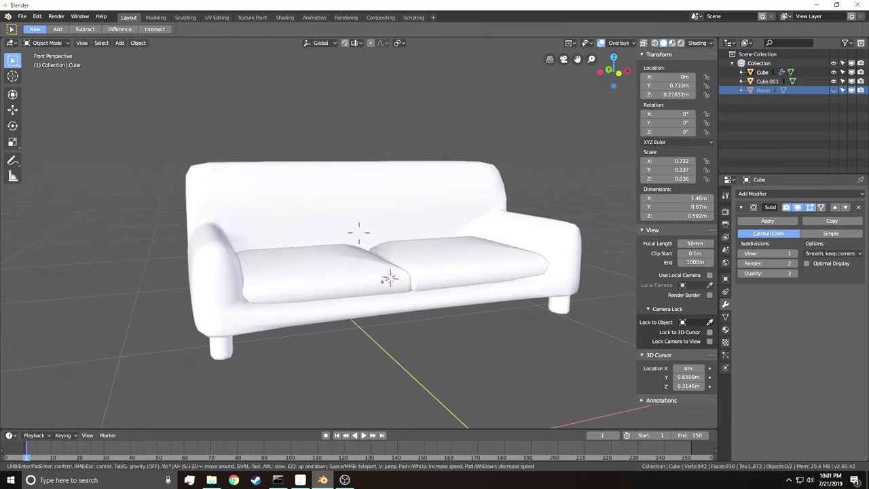
key(d)
key(s)
click(359, 233)
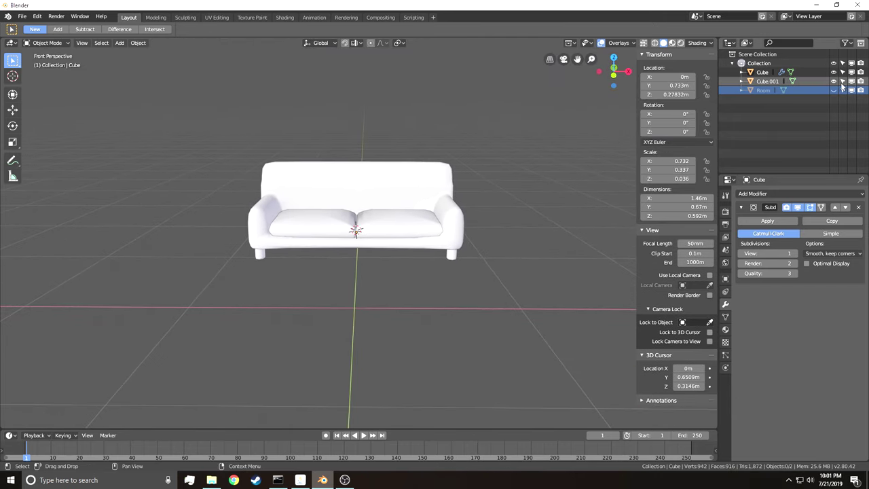
click(834, 91)
right_click(511, 205)
key(shift+grave)
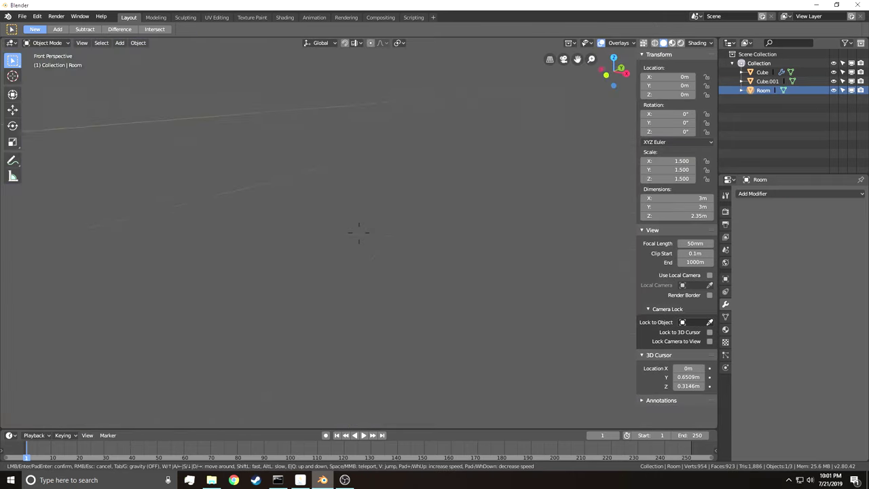
key(w)
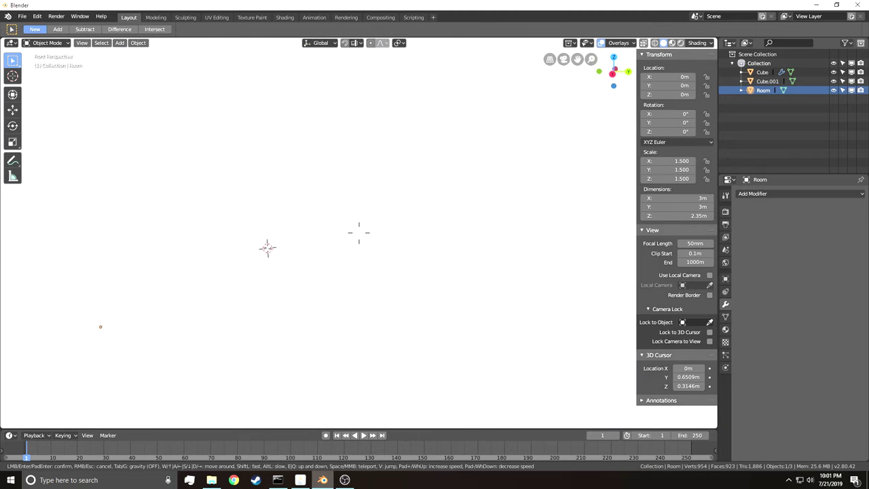
key(s)
click(359, 233)
right_click(359, 233)
key(shift+grave)
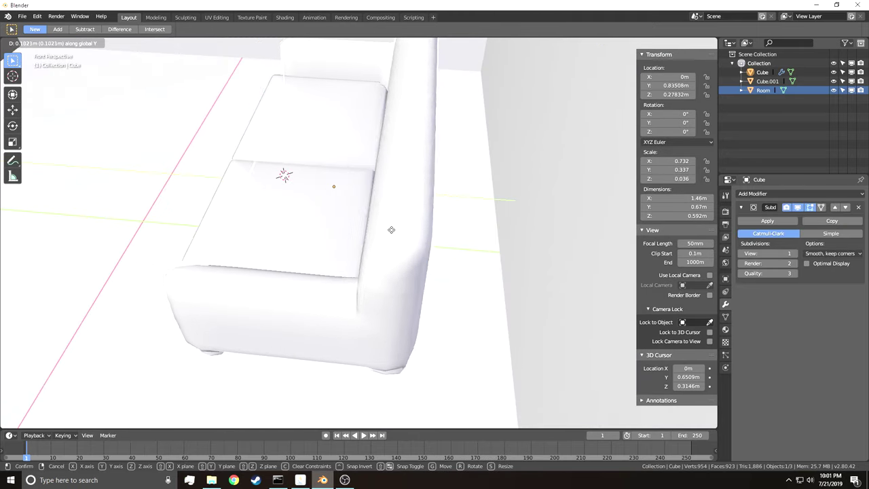
key(Escape)
- Select the couch and its cushions together and move them about 0.42 m along Y toward the back wall
shift+click(312, 150)
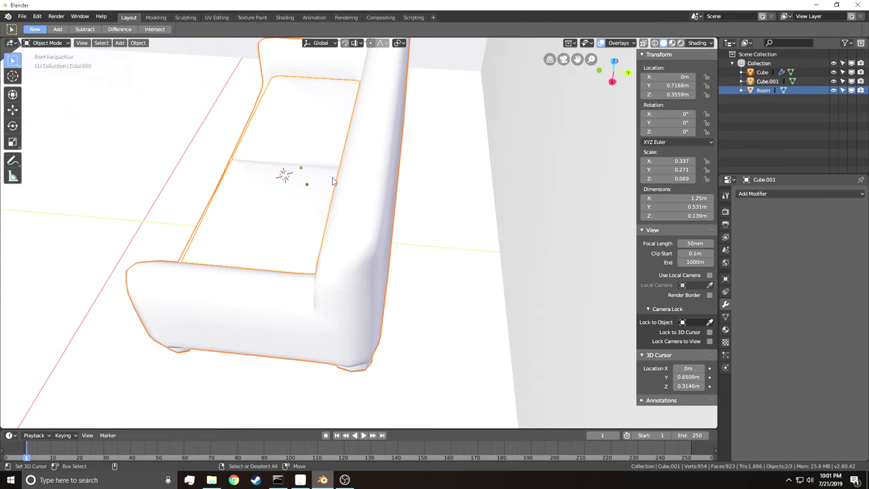
click(369, 182)
click(305, 132)
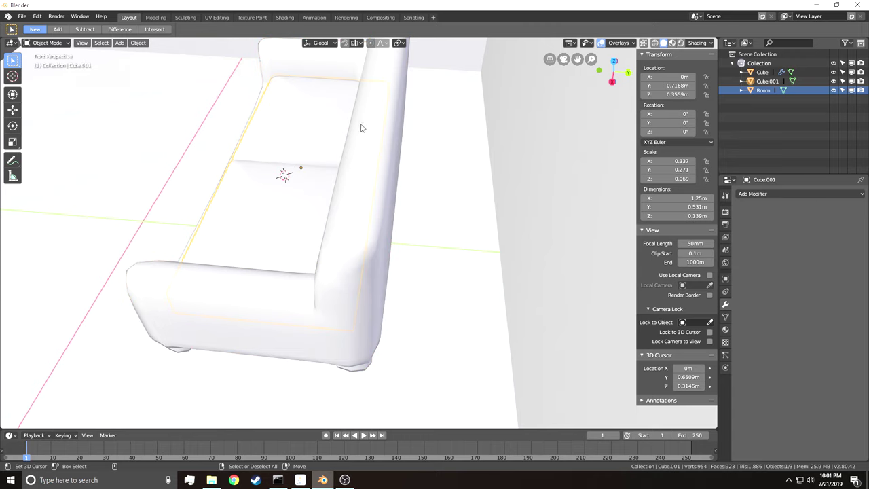
click(363, 128)
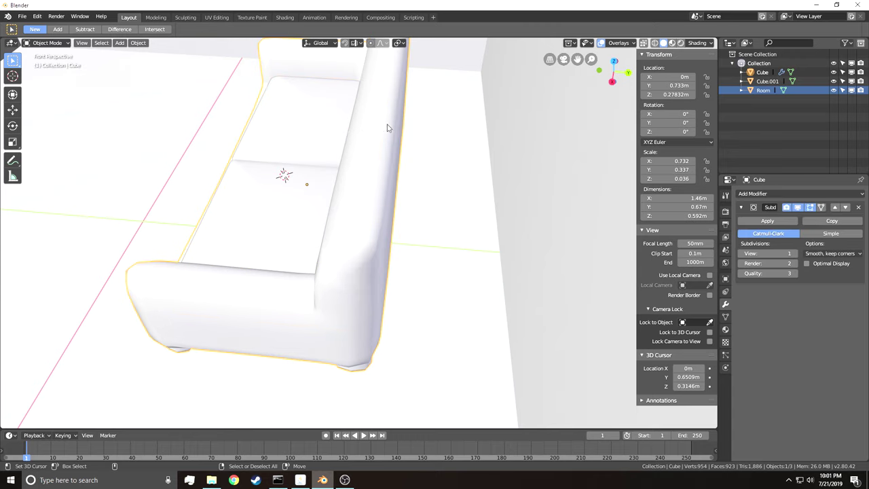
shift+click(313, 138)
key(g)
key(y)
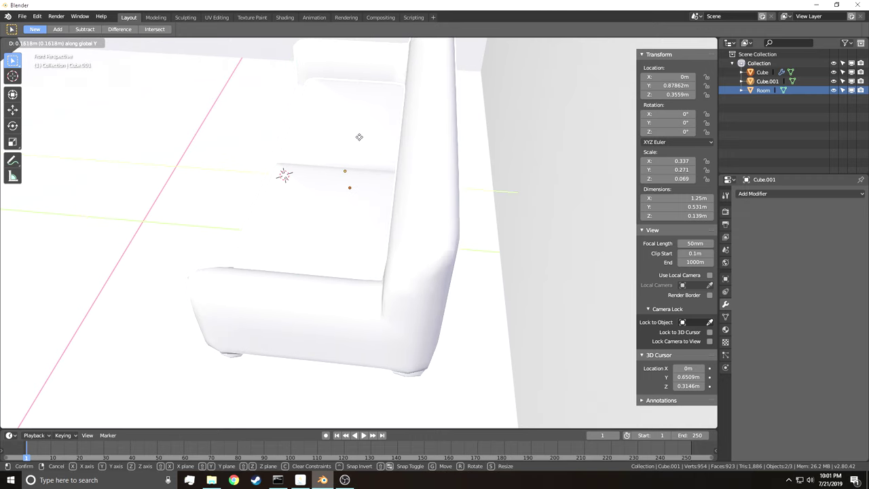
click(430, 136)
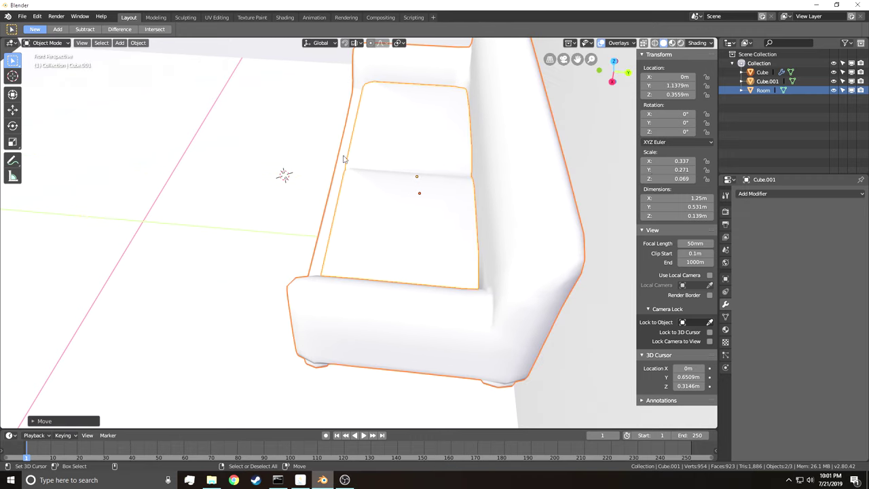
- Lower the couch and its cushions together about 0.17 m along Z so the legs meet the room floor
key(shift+grave)
click(359, 233)
click(360, 233)
key(shift+grave)
key(w)
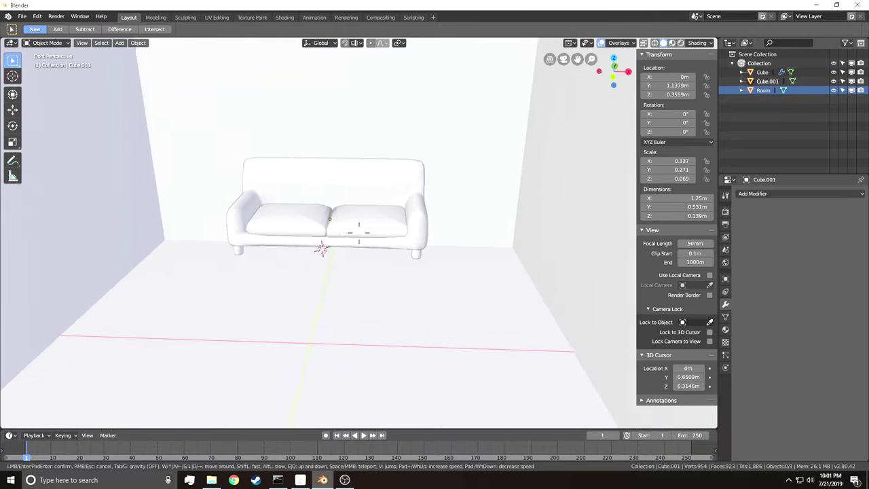
click(360, 235)
click(360, 231)
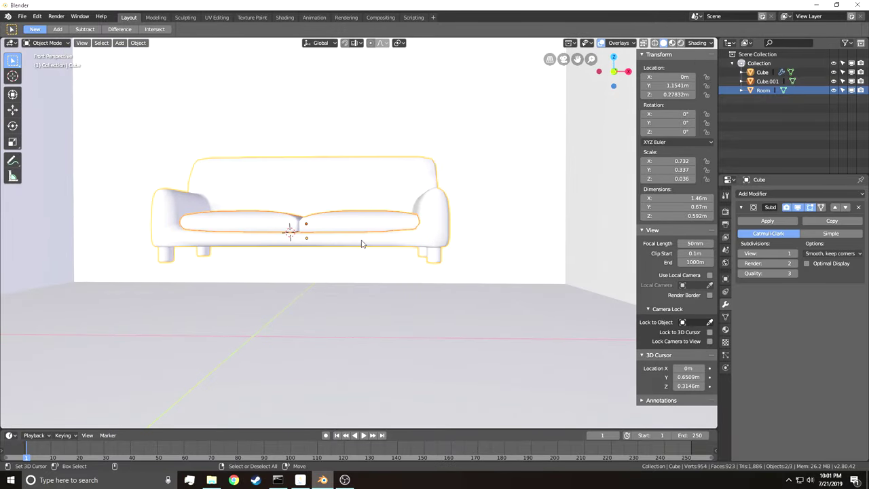
key(g)
key(z)
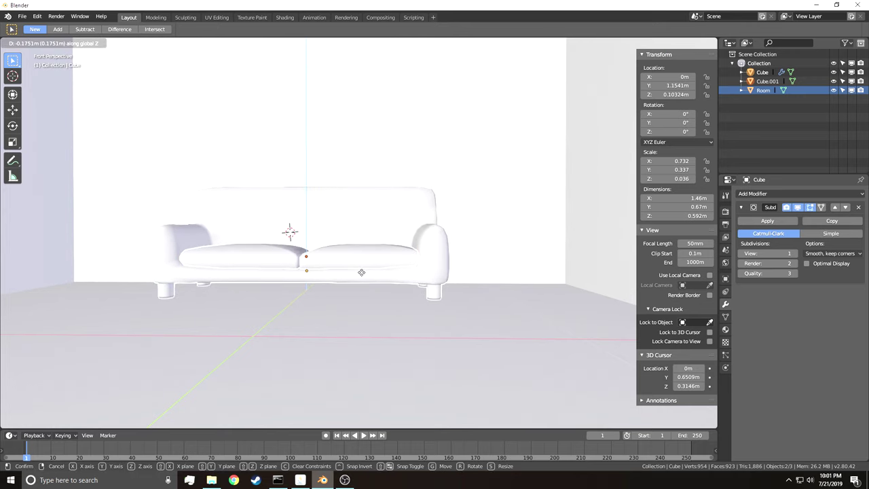
click(362, 275)
click(359, 341)
- Place the 3D cursor on the couch's left cushion, close to the left armrest
key(shift+grave)
key(e)
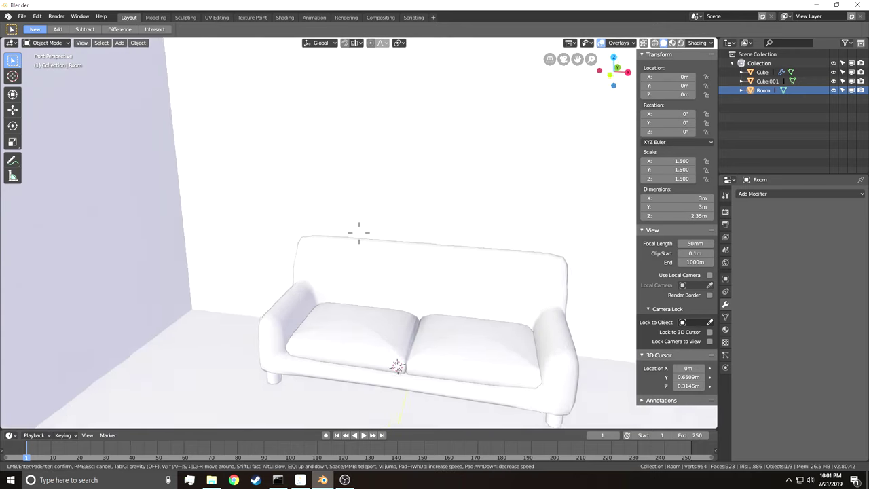
key(w)
click(359, 232)
right_click(358, 243)
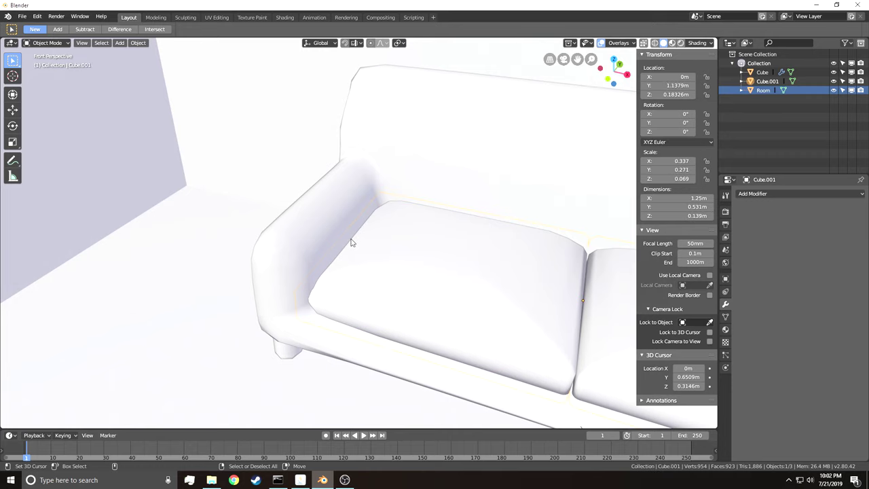
key(shift+grave)
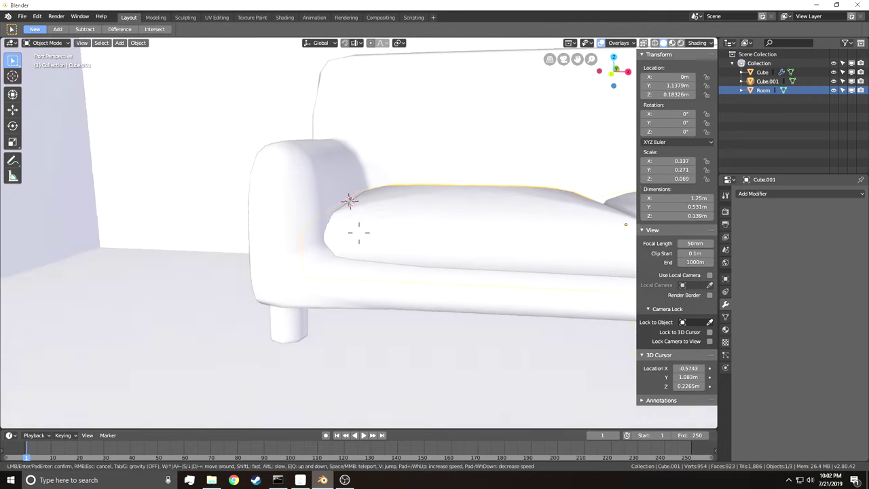
click(361, 237)
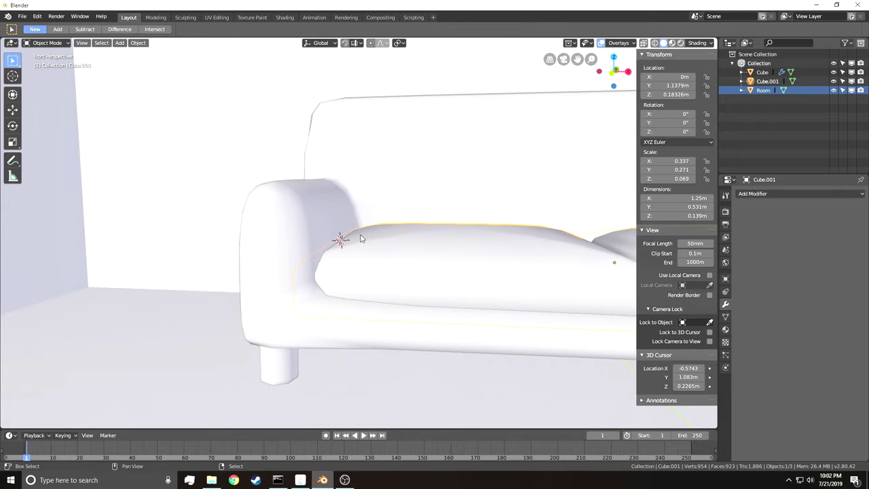
- Add a UV sphere at the 3D cursor and scale it down to about 0.18
key(shift+a)
mouse_move(361, 238)
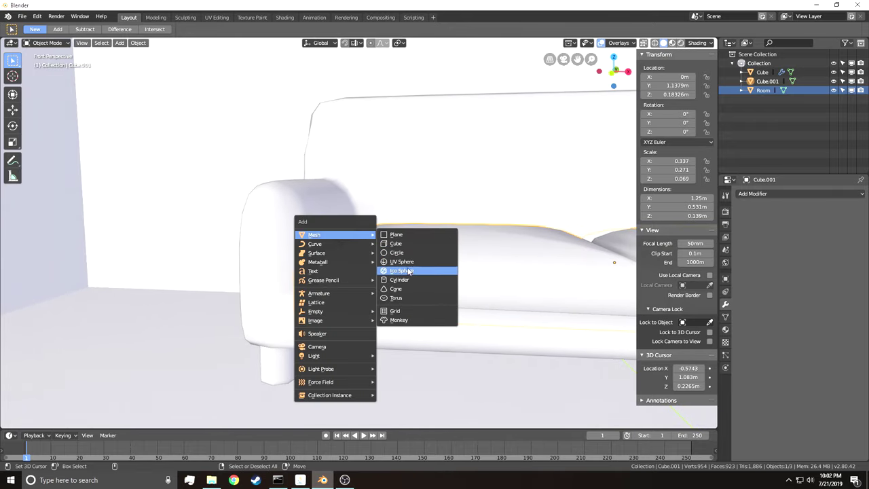
click(409, 262)
scroll(410, 266, down, 8)
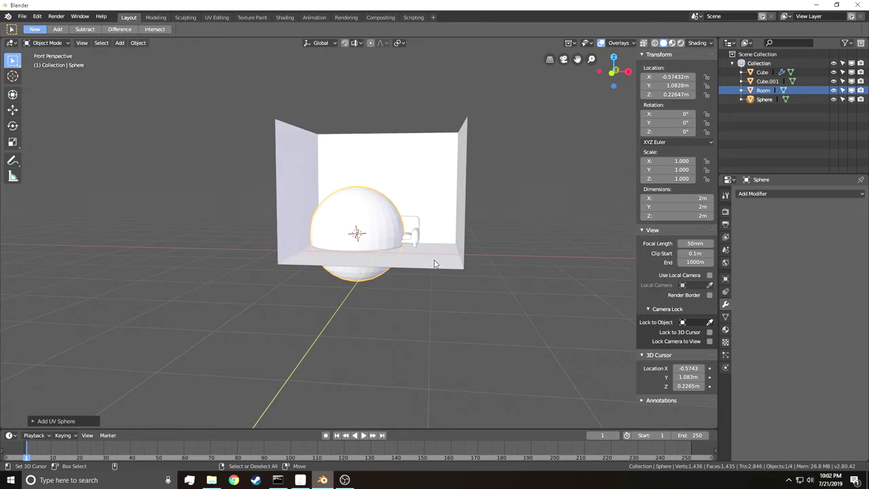
key(s)
click(376, 254)
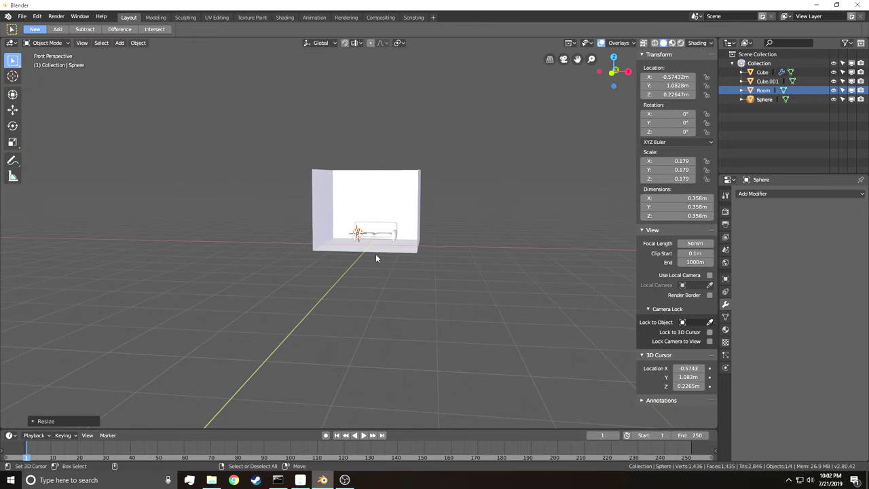
- Move the sphere up and inward to hover above the left cushion beside the armrest, and shrink it to a scale of about 0.105
key(shift+grave)
key(w)
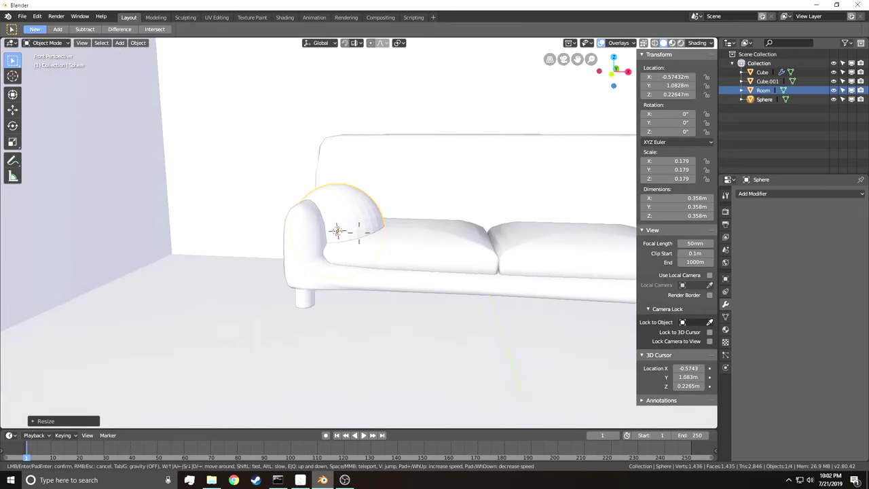
click(360, 232)
key(g)
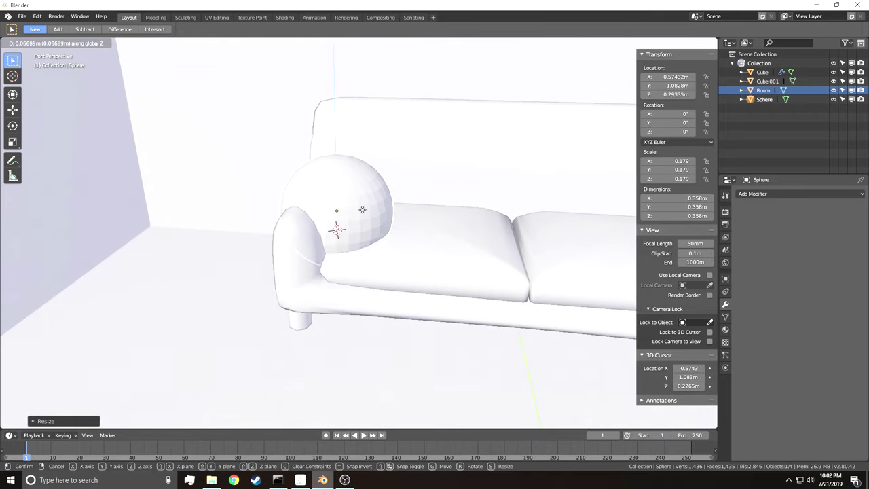
click(382, 201)
key(s)
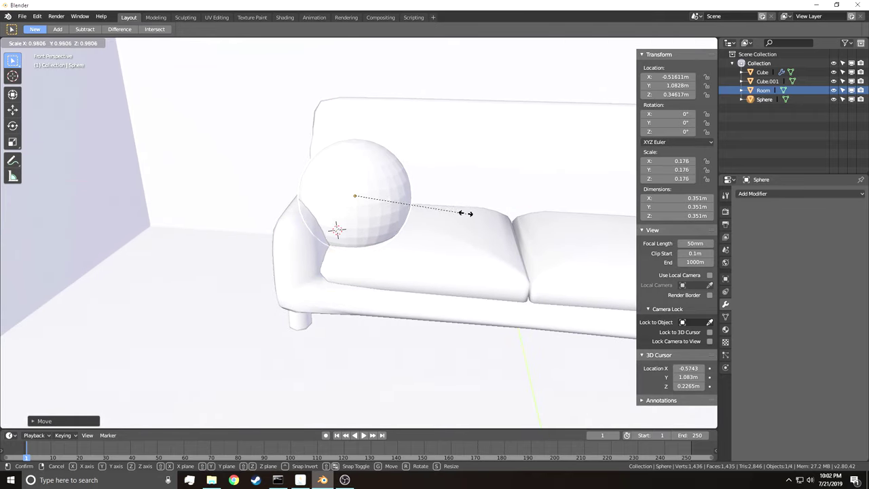
click(421, 212)
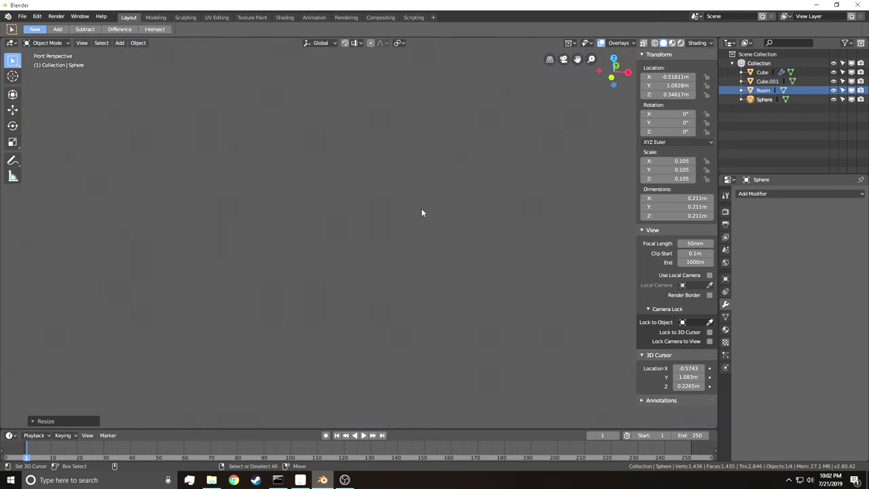
- Rotate the sphere about 29.8° around the global Y axis
key(r)
key(x)
key(y)
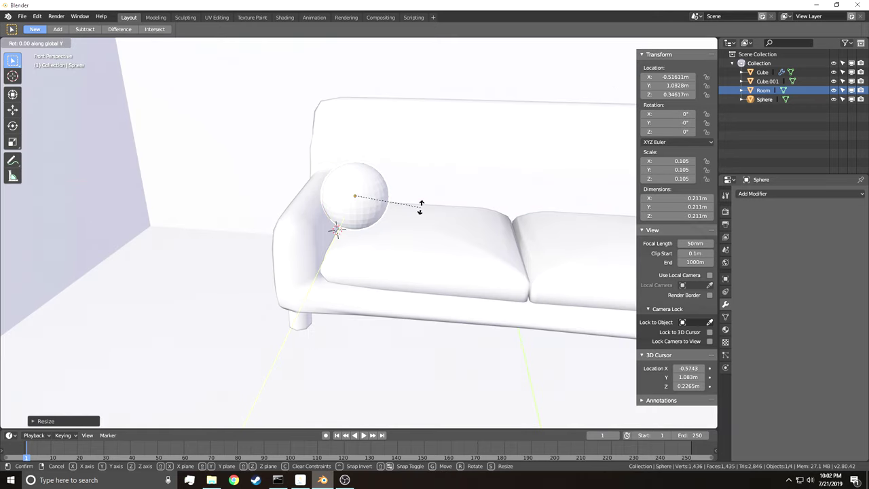
click(417, 251)
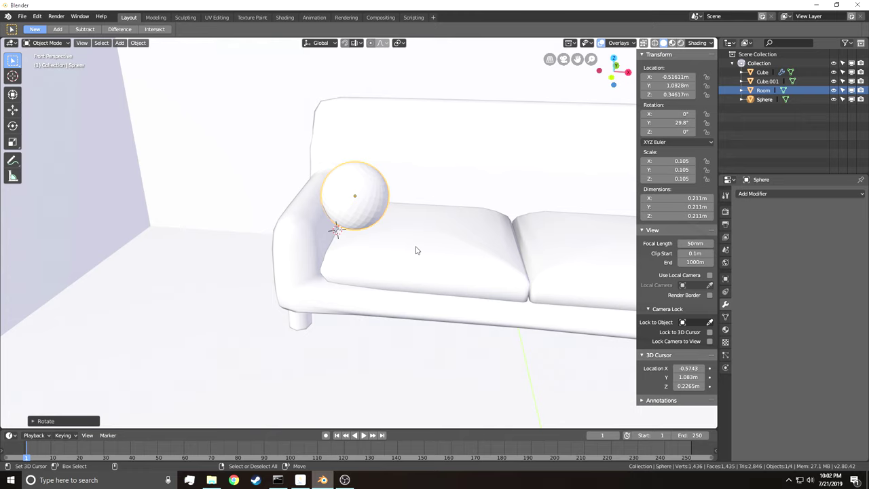
- Mark the edge loop around the sphere's middle as a seam in Edit Mode
key(Tab)
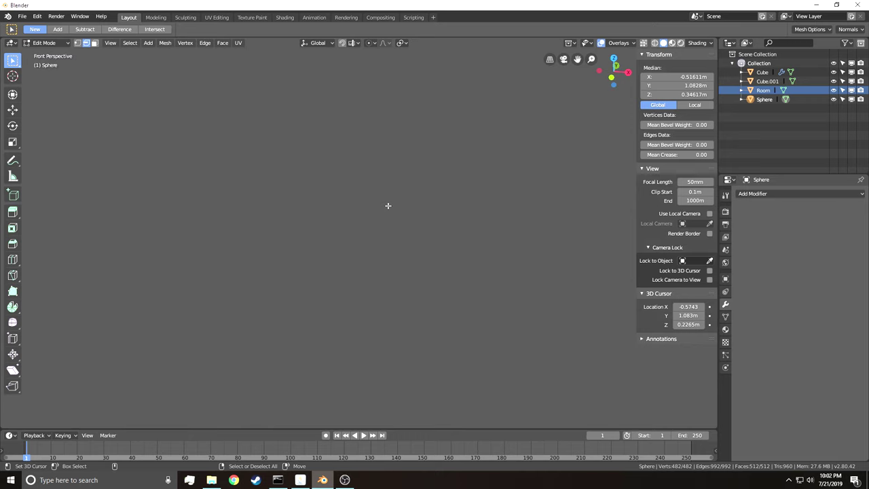
key(shift+grave)
key(w)
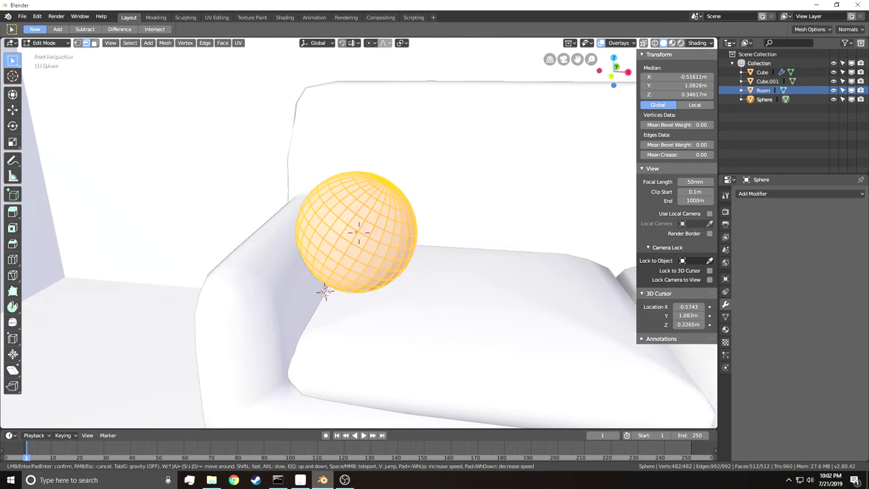
click(360, 233)
click(338, 252)
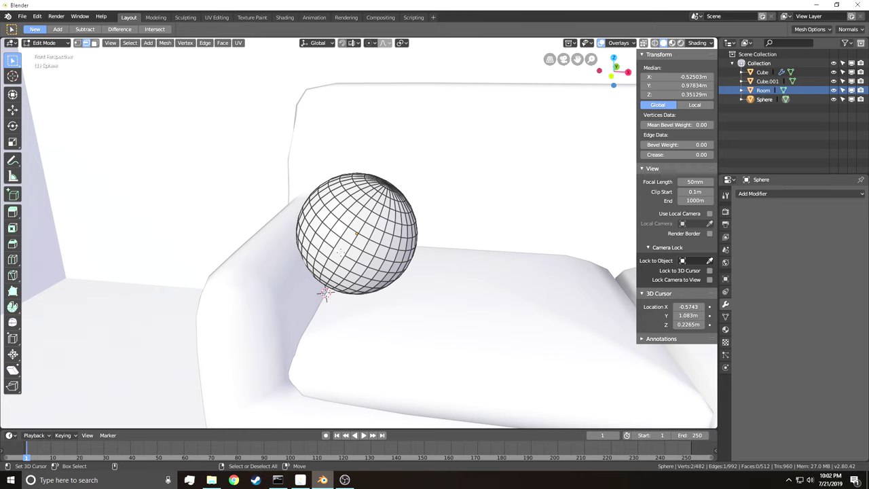
alt+click(341, 253)
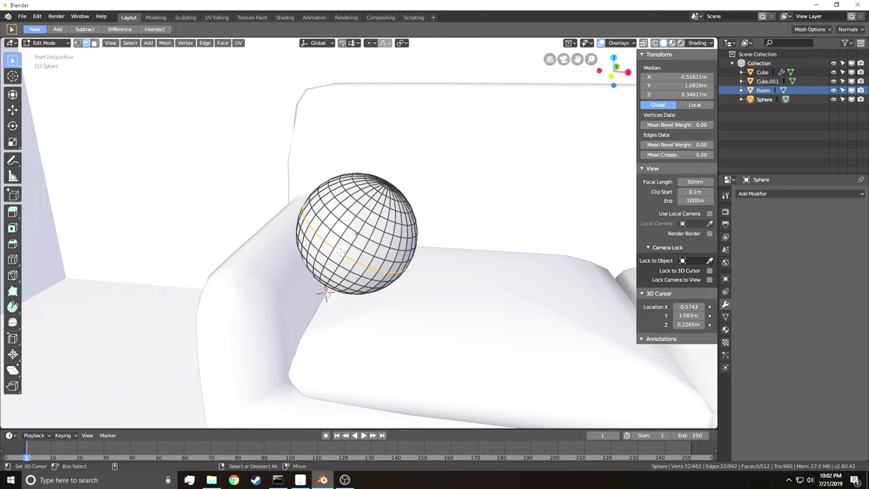
right_click(340, 252)
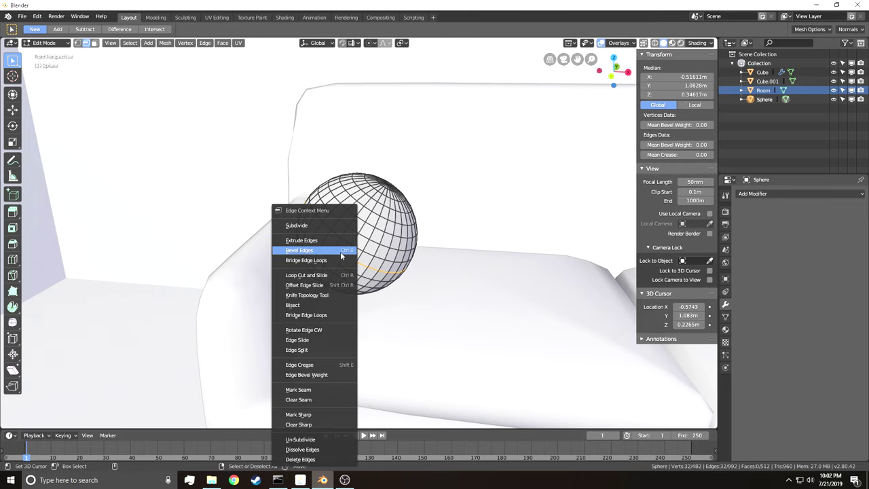
click(315, 389)
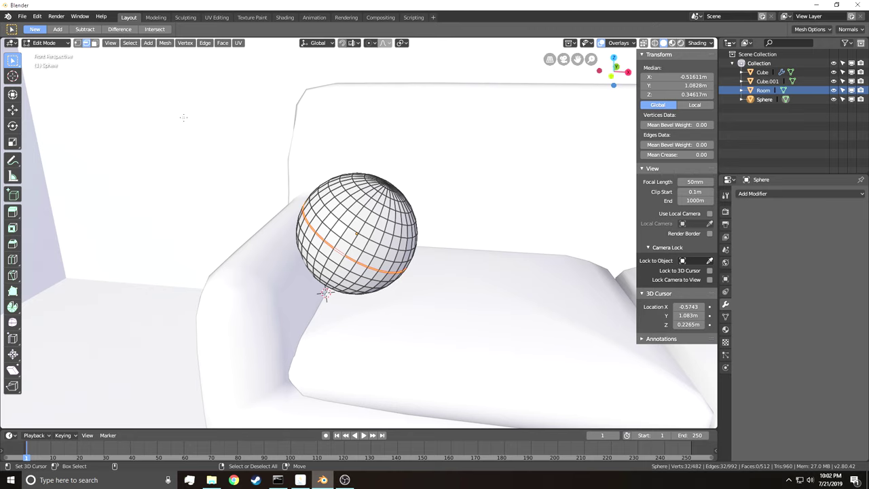
key(Tab)
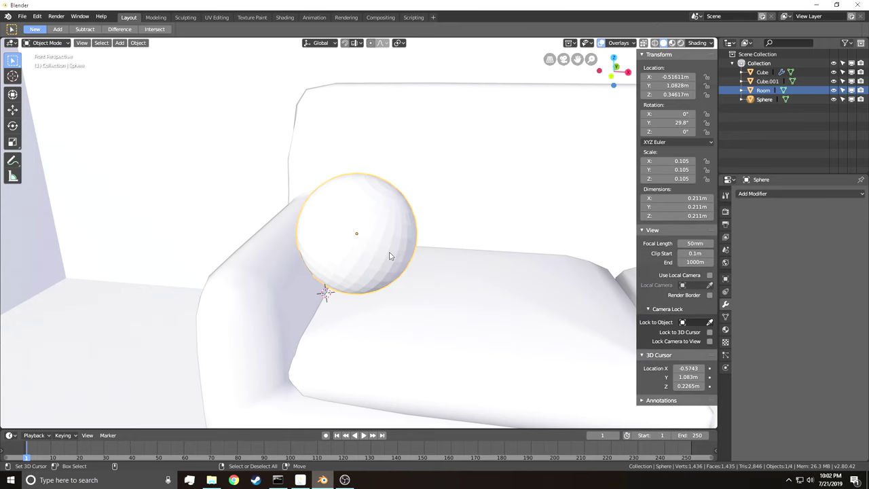
key(Tab)
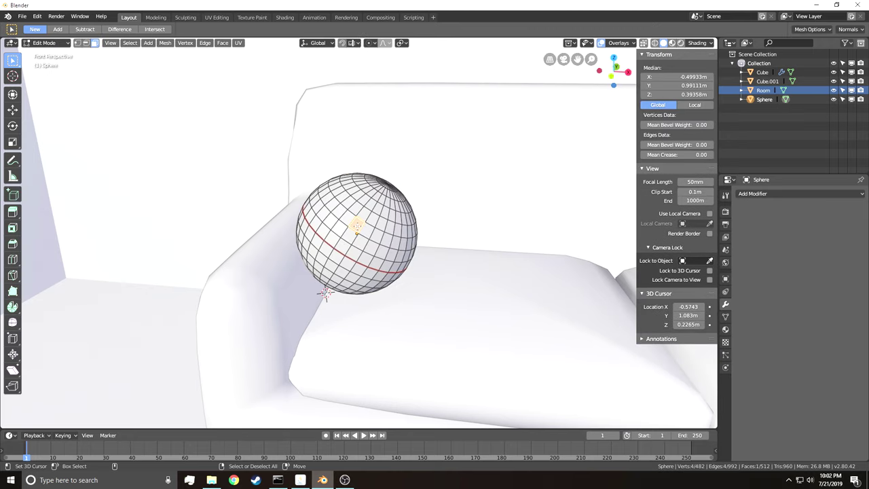
- Delete the faces of the sphere's upper half plus the adjoining face ring below the seam, leaving an open bowl
right_click(357, 207)
right_click(383, 208)
right_click(364, 201)
right_click(384, 210)
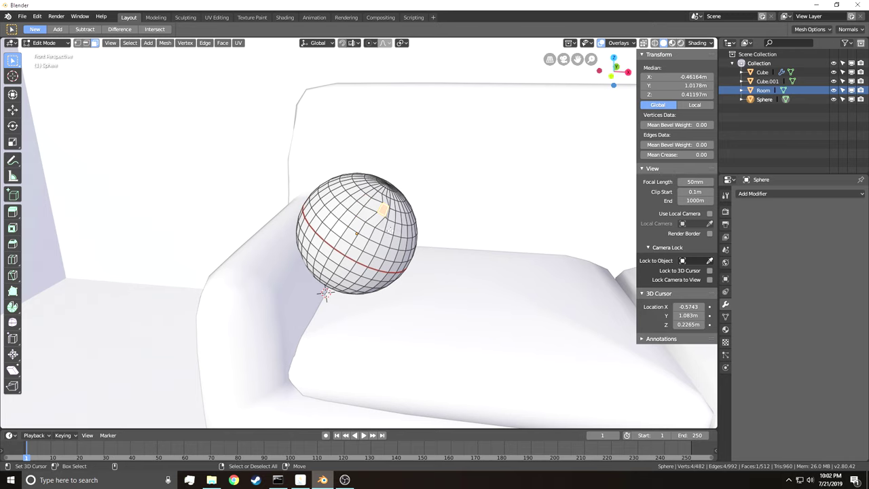
click(378, 208)
key(l)
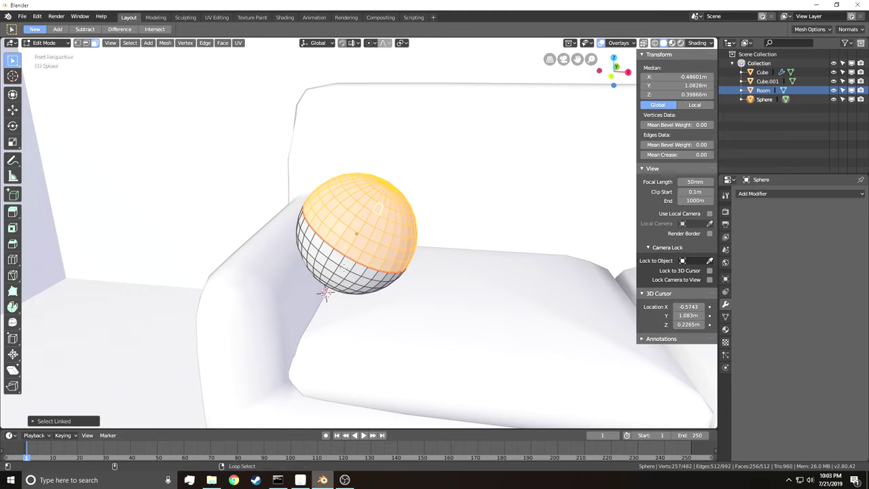
ctrl+click(331, 281)
key(ctrl+z)
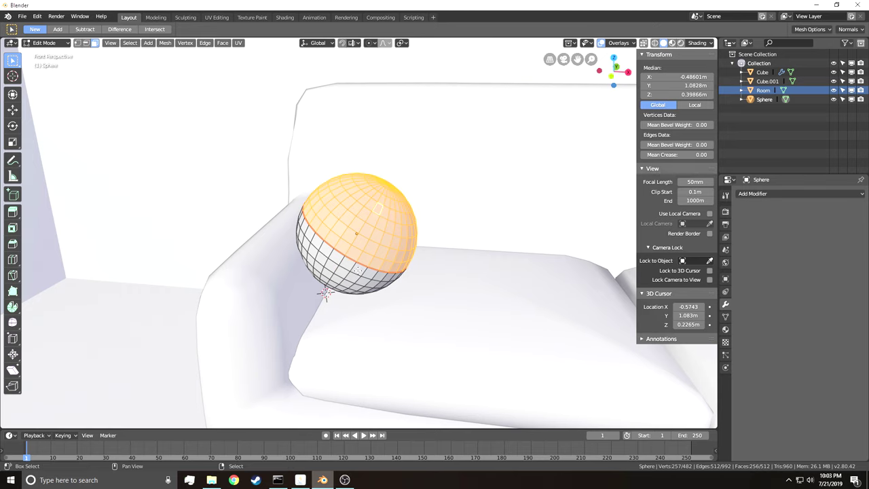
alt+shift+click(353, 266)
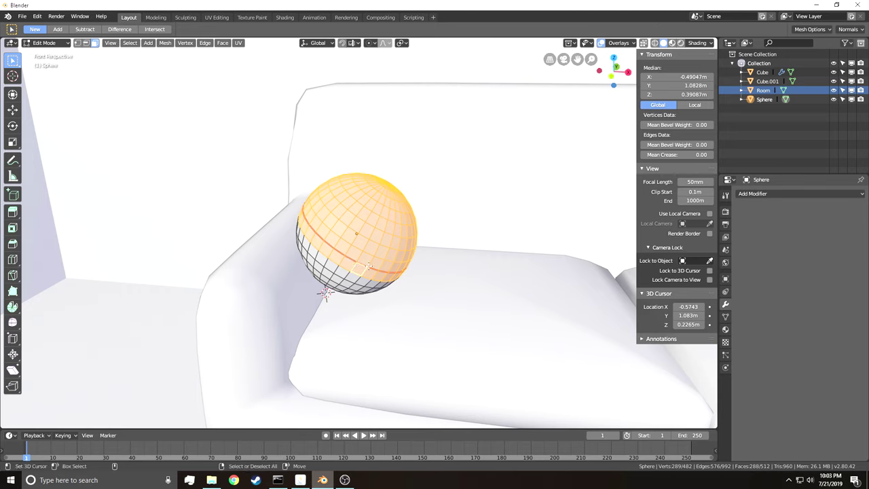
key(x)
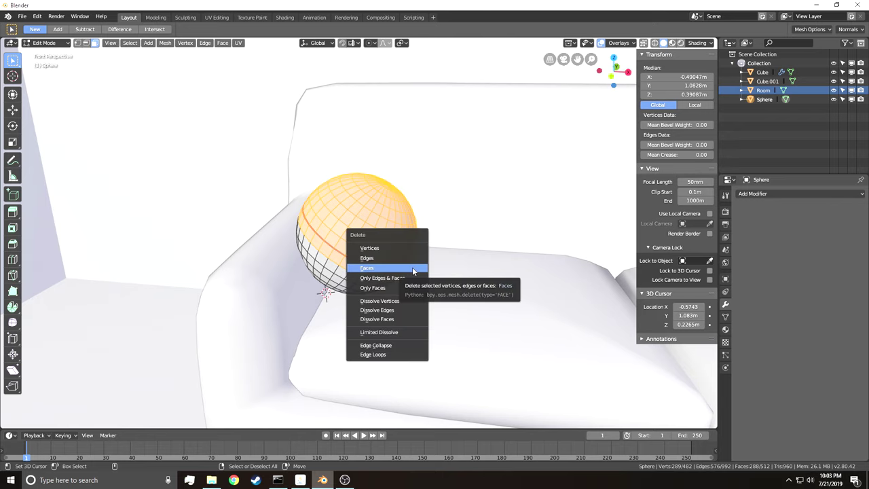
click(412, 268)
key(Tab)
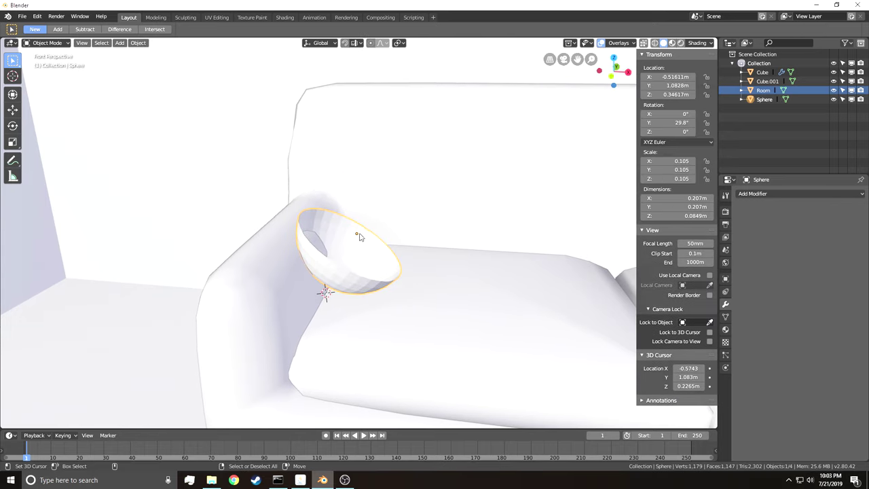
- Raise the bowl to about Z 0.388 m and shift it back to about Y 1.129 m
key(g)
key(z)
click(370, 219)
key(g)
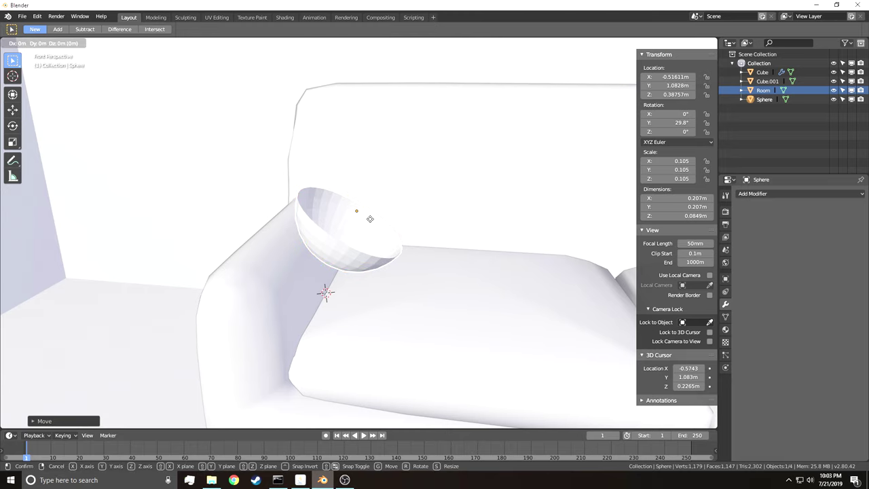
click(391, 225)
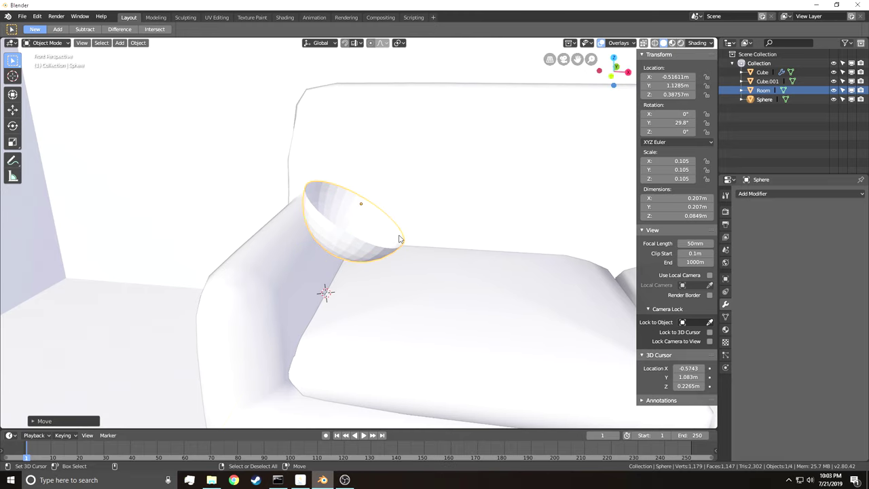
- Add a Solidify modifier to the bowl and set its thickness to 0.03 m
key(shift+grave)
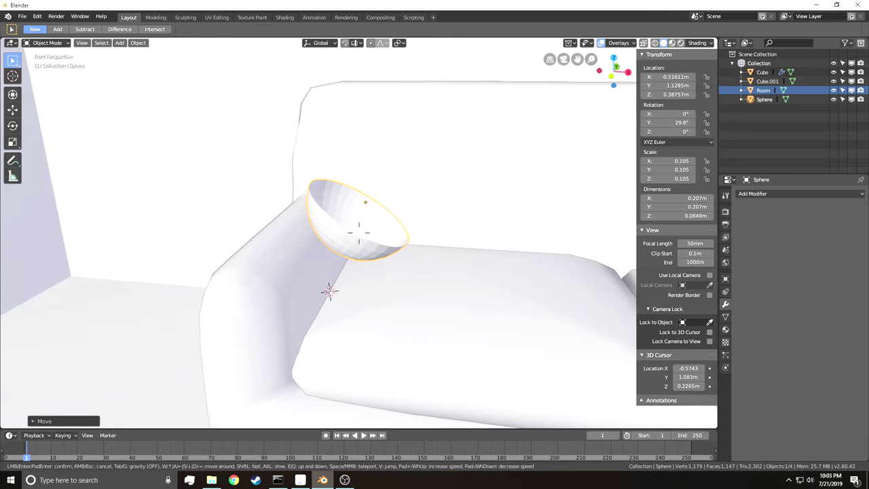
key(w)
key(e)
key(d)
click(358, 233)
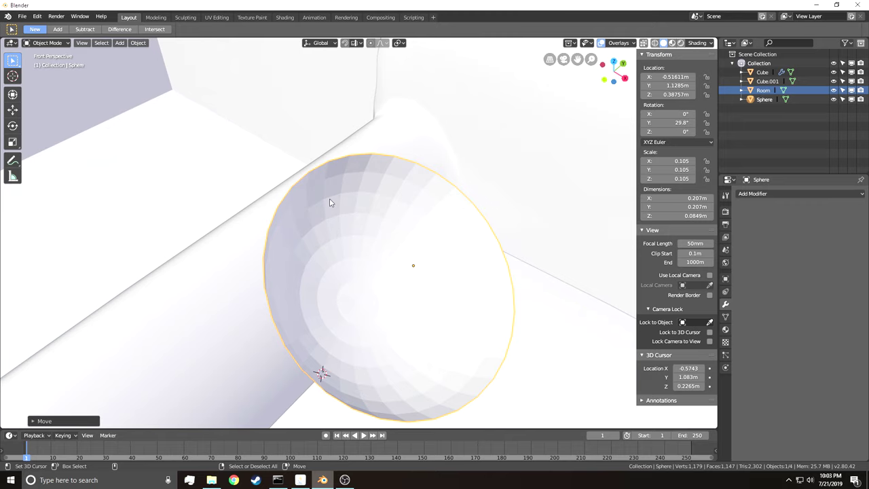
click(217, 173)
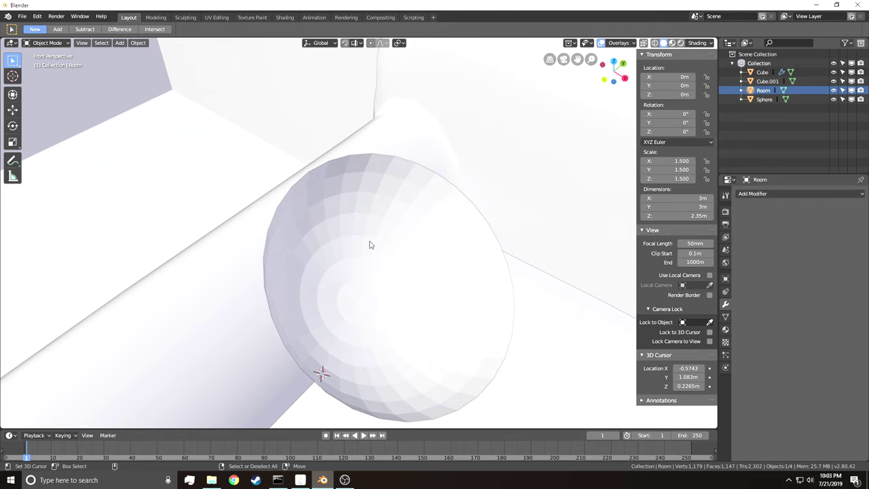
click(372, 207)
click(767, 195)
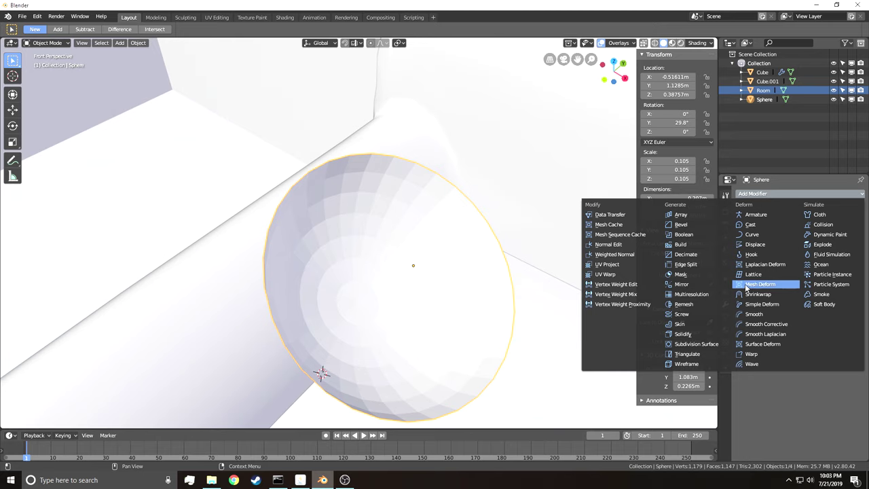
click(683, 334)
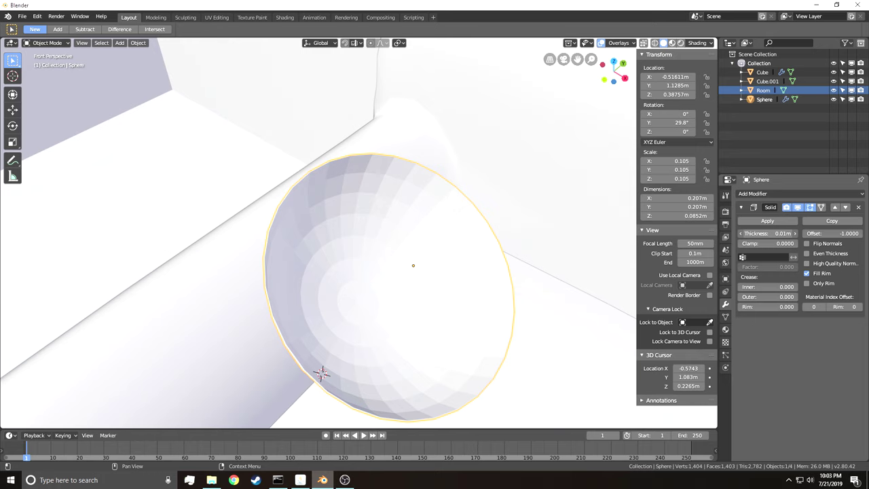
drag(768, 233, 781, 233)
- Apply the bowl's Solidify modifier and check the thickened rim in Edit Mode
key(Tab)
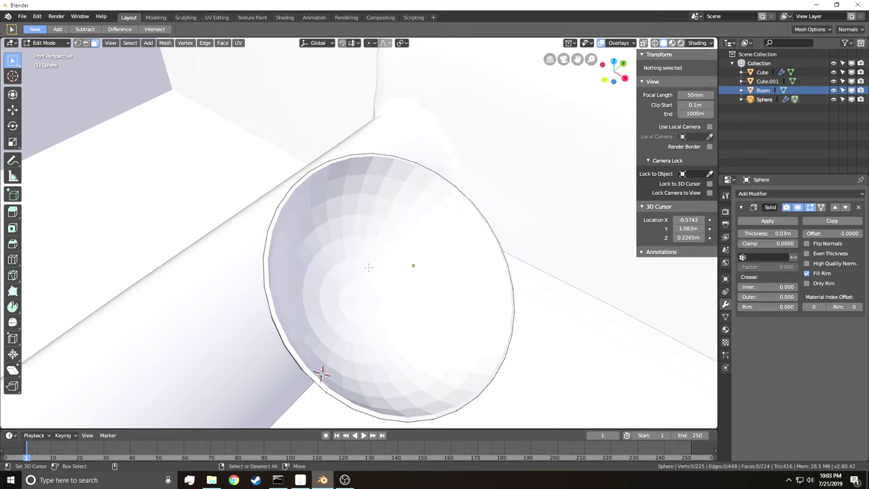
key(Tab)
right_click(456, 227)
click(779, 220)
key(Tab)
right_click(392, 222)
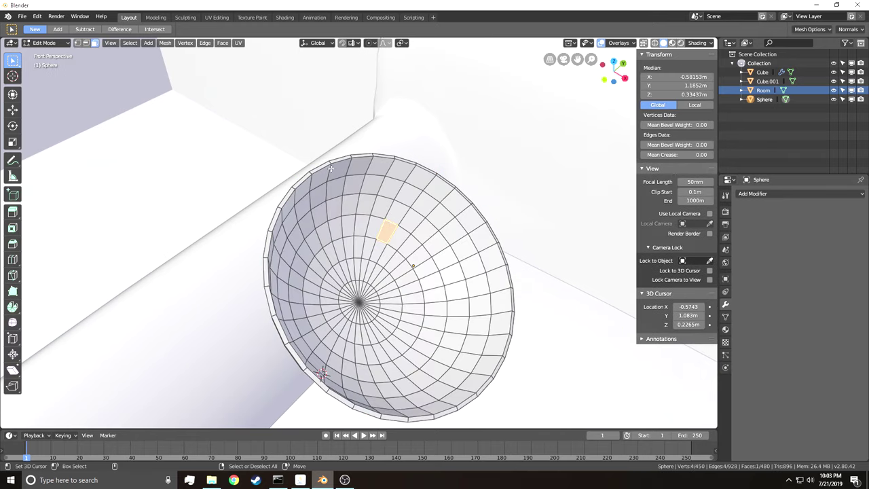
click(319, 167)
middle_drag(335, 184, 352, 237)
key(Tab)
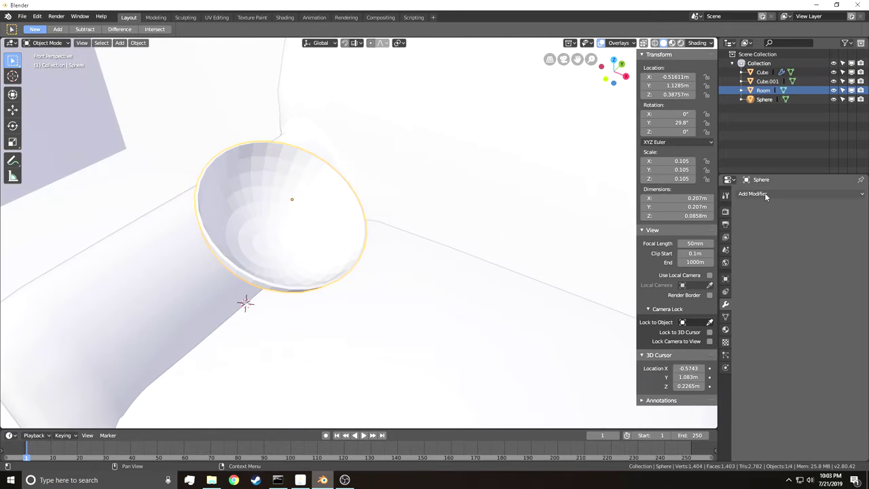
- Add a Subdivision Surface modifier to the bowl and shade it smooth
click(767, 196)
click(699, 345)
key(shift+grave)
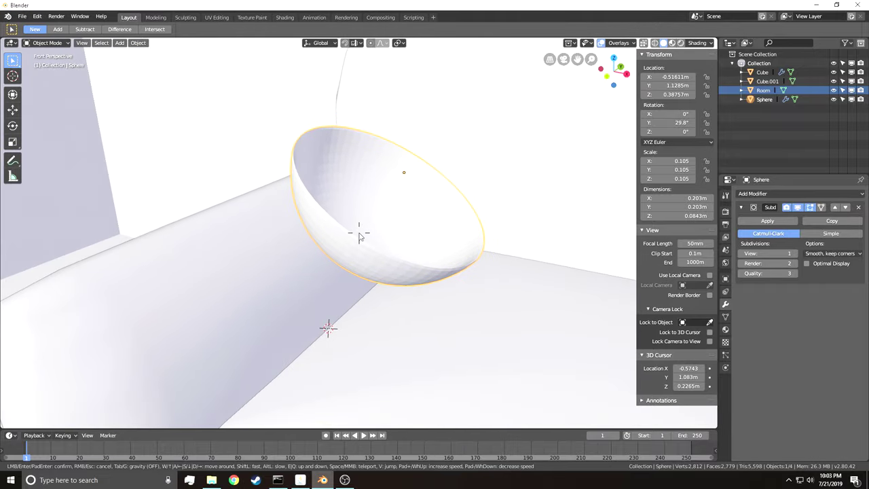
click(360, 233)
right_click(387, 250)
click(391, 248)
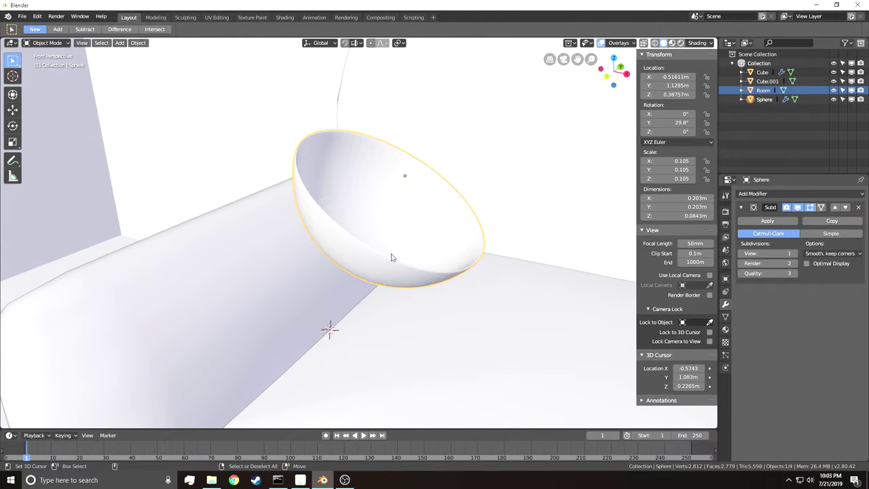
- Tilt the bowl to about 22.6° around Y and lower it to about Z 0.346 m
click(375, 252)
key(shift+grave)
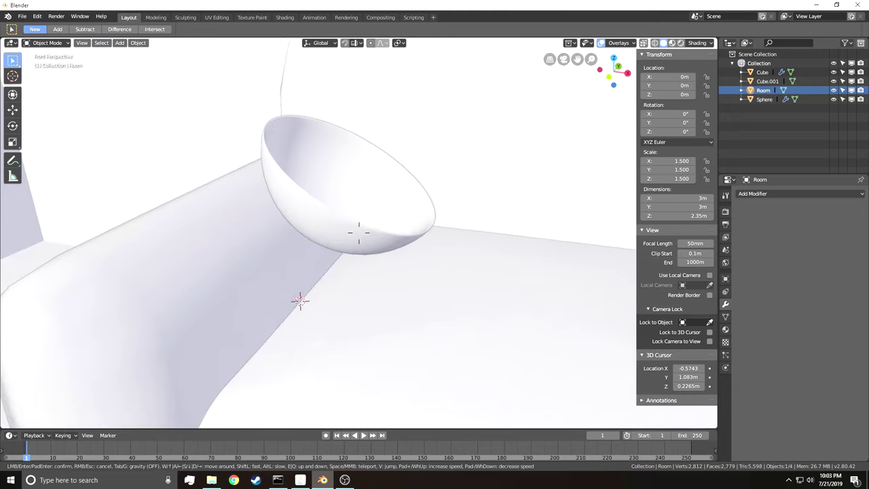
click(360, 233)
click(359, 233)
key(r)
key(x)
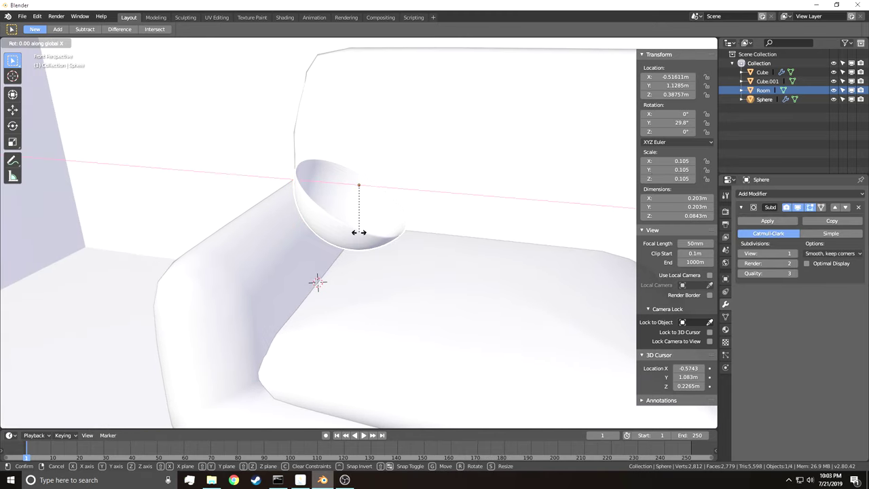
click(359, 230)
key(g)
key(z)
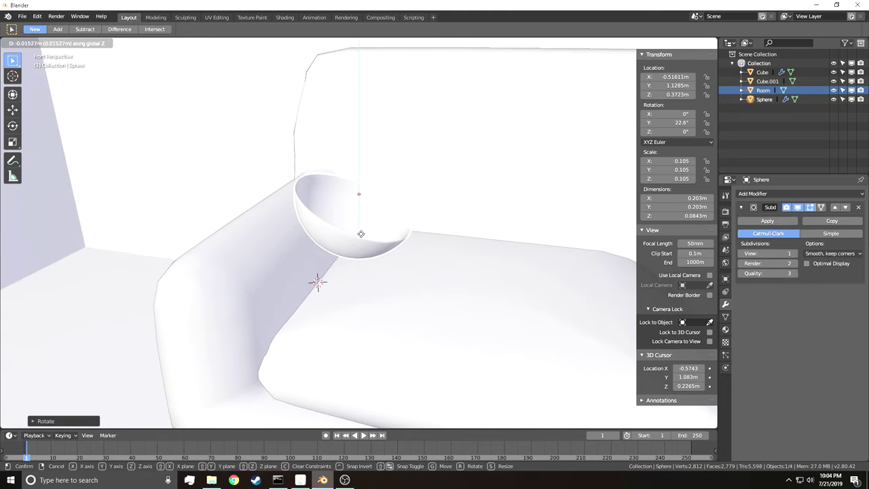
click(356, 248)
- Enlarge the bowl to a scale of about 0.133 and raise it to about Z 0.369 m
key(s)
right_click(352, 248)
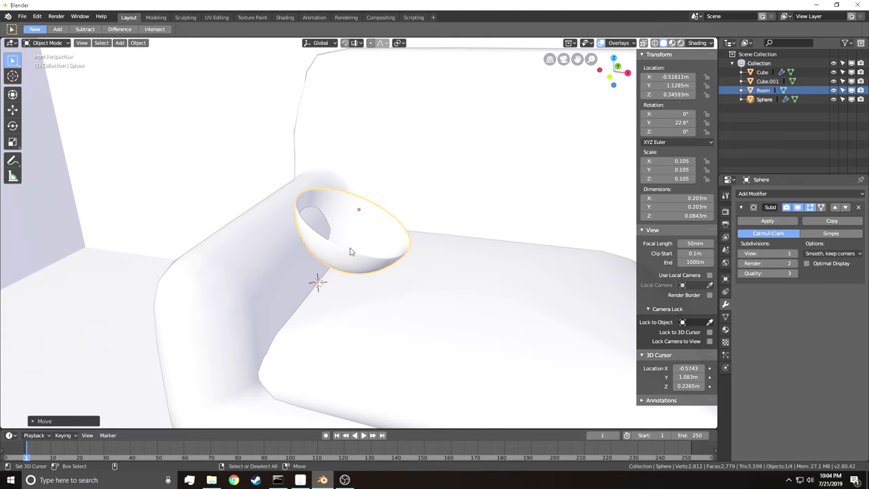
key(s)
click(374, 253)
key(g)
key(z)
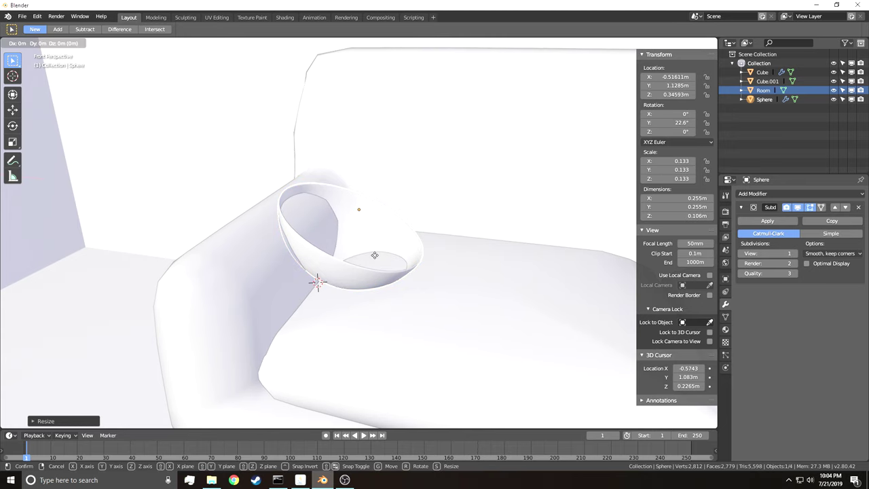
click(380, 243)
- Tilt the bowl to about 28.7° around Y and shift it along X to about -0.495 m
key(r)
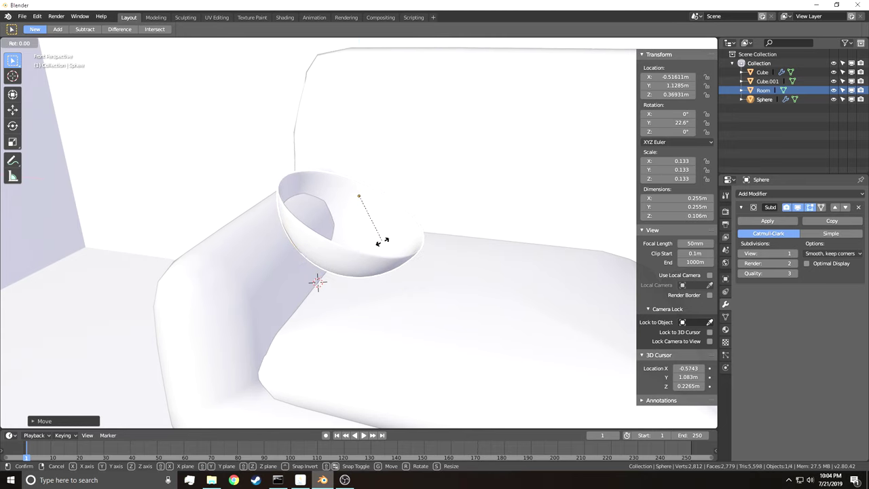
click(381, 251)
key(shift+grave)
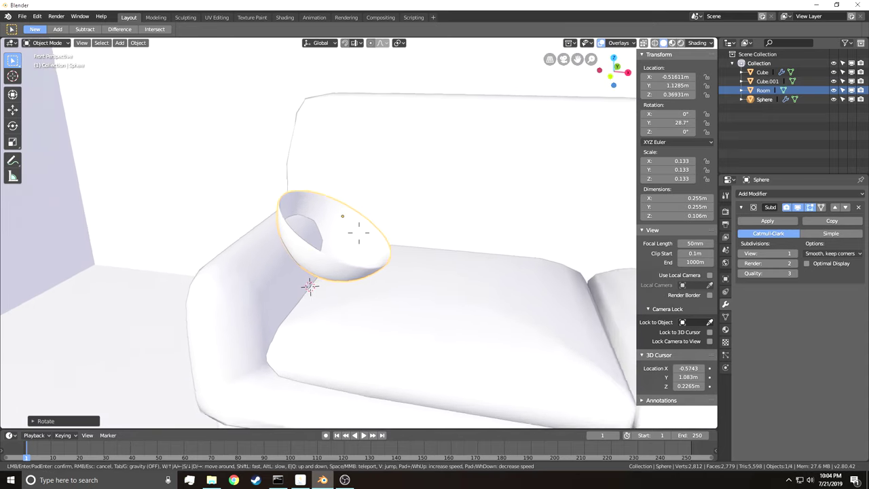
key(s)
click(359, 233)
key(g)
key(x)
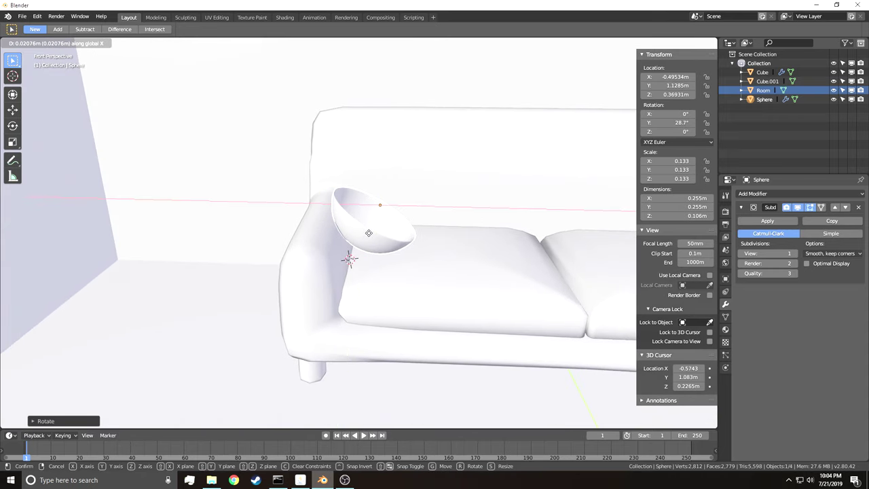
click(368, 233)
- Slide the bowl along Y toward the sofa's front edge, to about 1.008 m
key(shift+grave)
key(w)
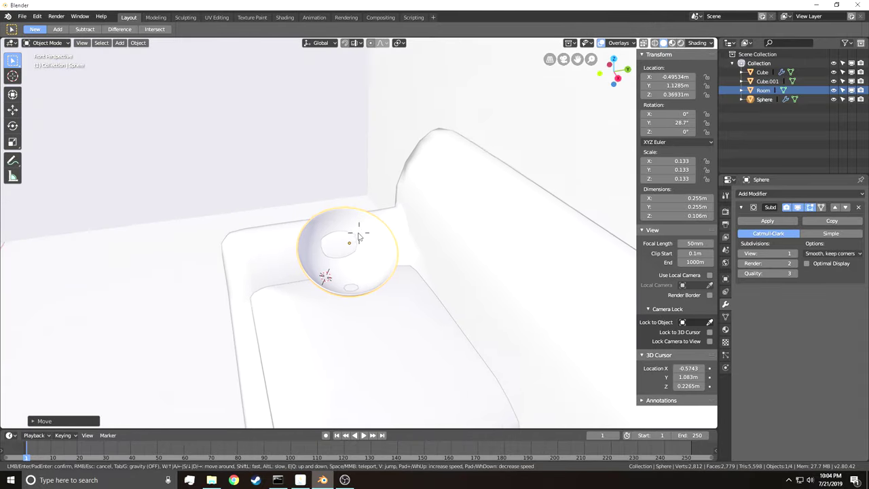
key(Return)
key(g)
key(x)
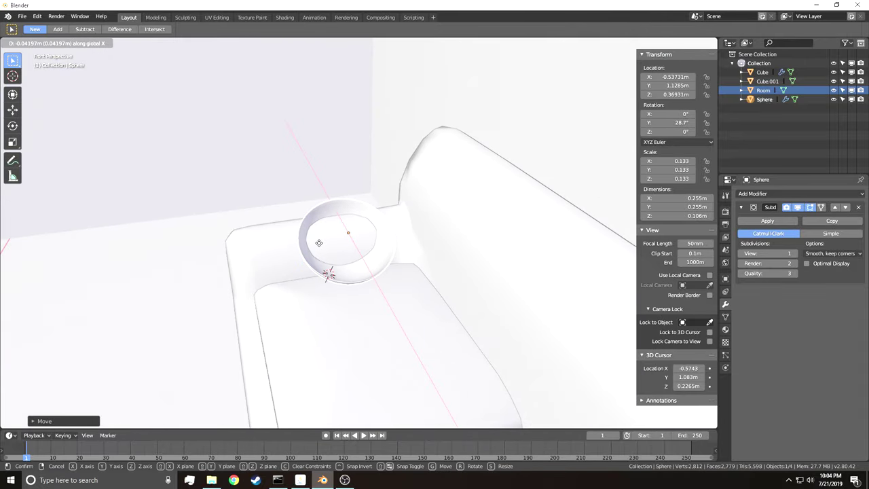
key(y)
click(304, 247)
- Fine-tune the bowl's position to about X -0.481 m and Z 0.373 m
key(g)
key(x)
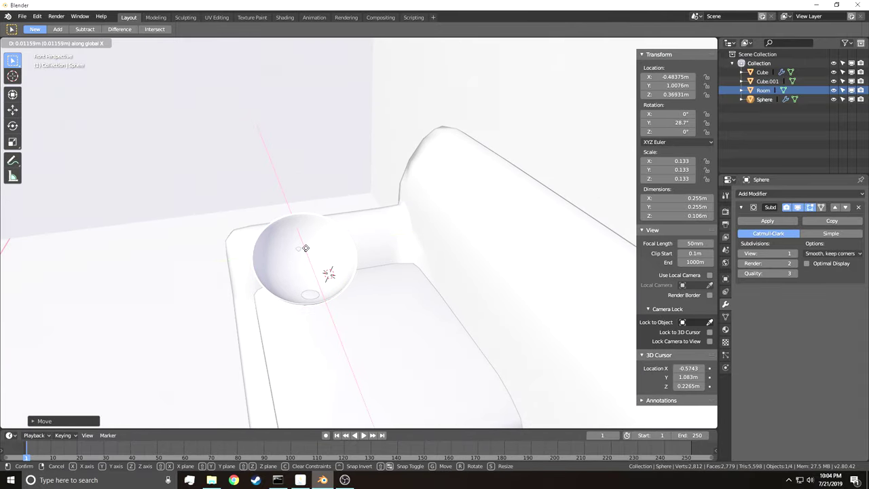
click(307, 252)
key(g)
key(z)
click(307, 250)
- Examine how the bowl rests against the sofa's armrest and seat cushion from the front, from above and from the side
key(shift+grave)
key(q)
key(a)
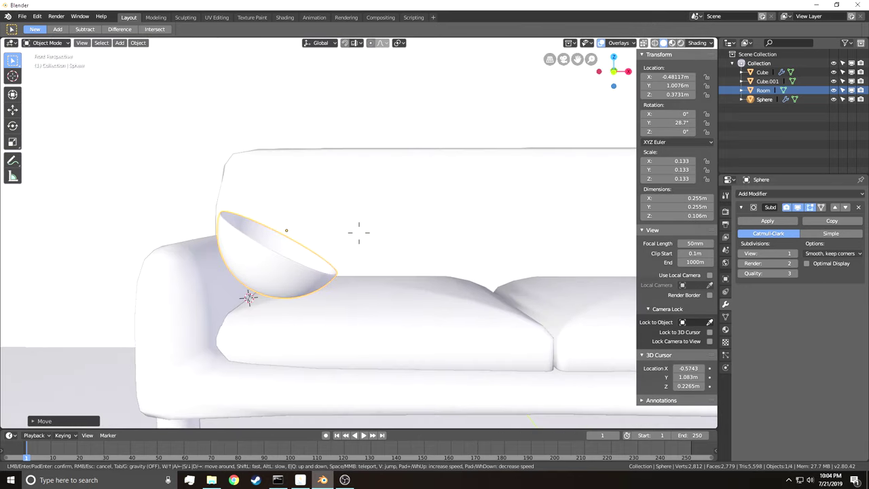
key(w)
key(a)
key(q)
click(362, 237)
key(shift+grave)
key(d)
key(d)
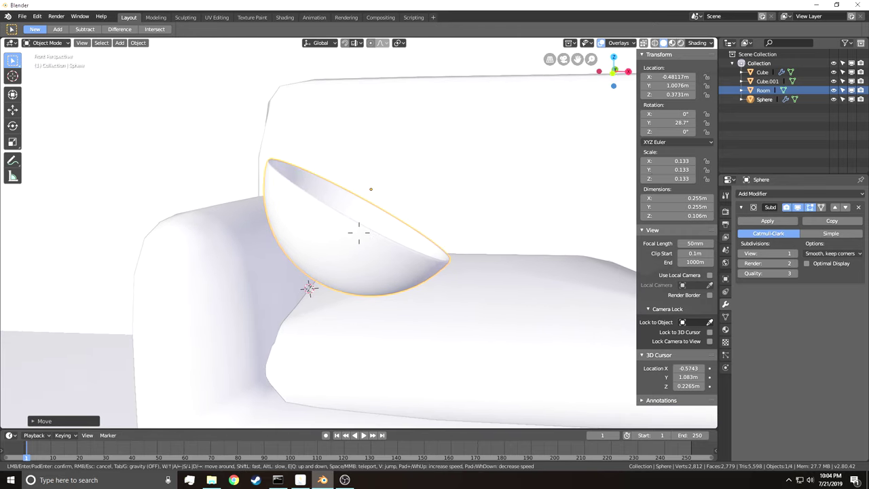
key(s)
key(e)
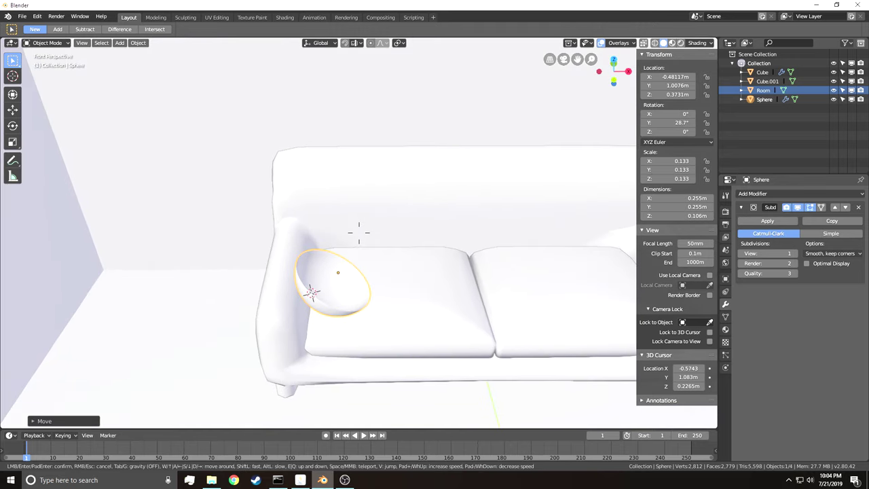
key(w)
key(Return)
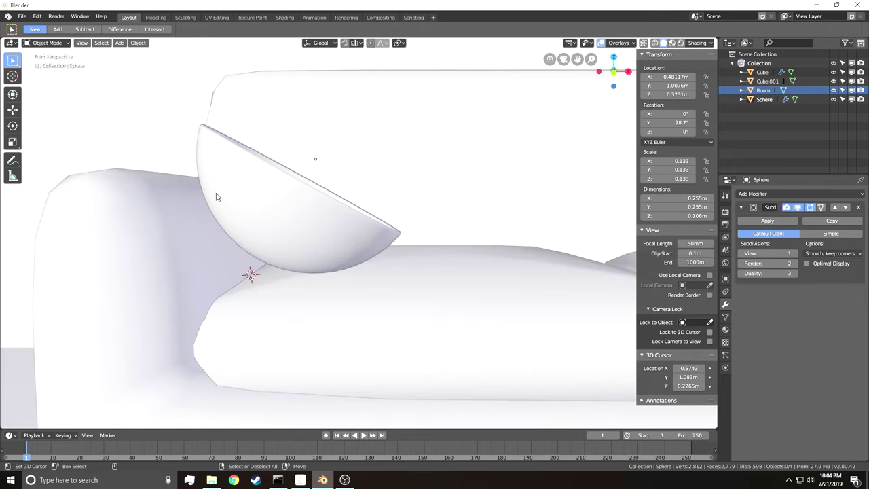
middle_drag(385, 233, 360, 236)
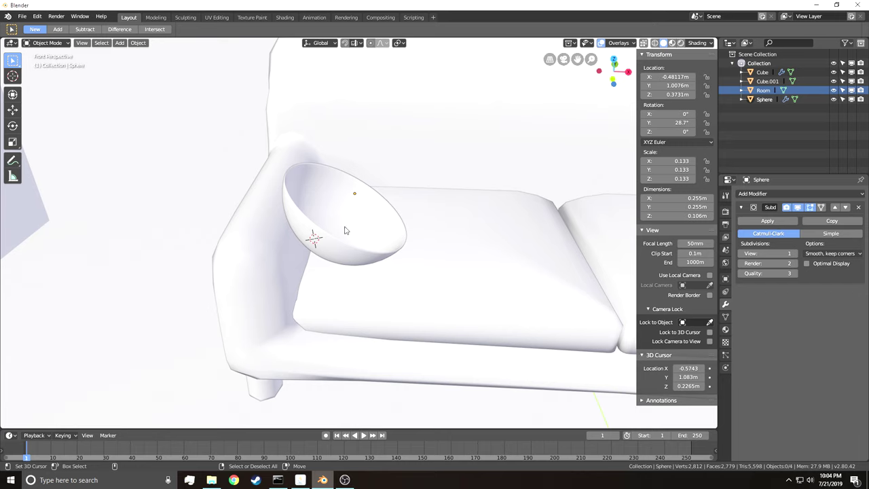
middle_drag(339, 224, 360, 237)
click(360, 236)
key(Tab)
key(Tab)
click(390, 230)
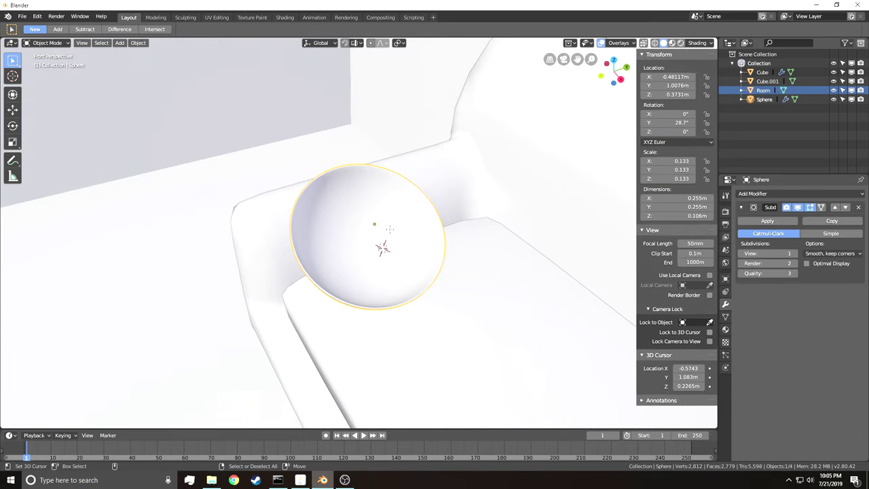
- Apply the bowl's Subdivision Surface modifier to its mesh
key(Tab)
shift+right_click(212, 141)
key(Tab)
click(766, 221)
key(Tab)
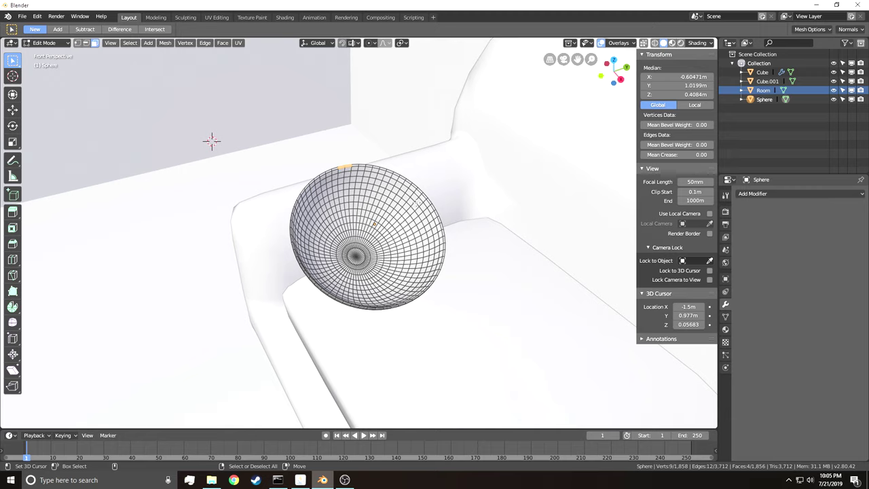
- Select the ring of faces inside the bowl just below its rim and snap the 3D cursor to that selection
click(414, 197)
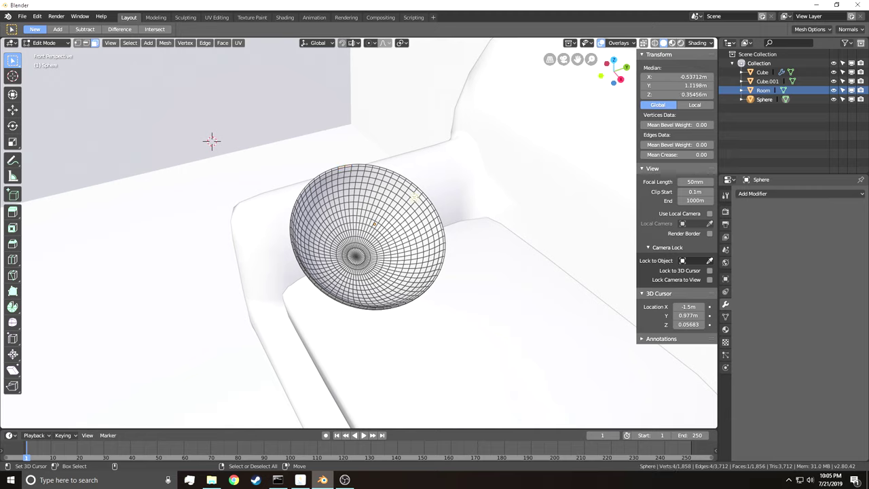
alt+click(416, 197)
key(alt+a)
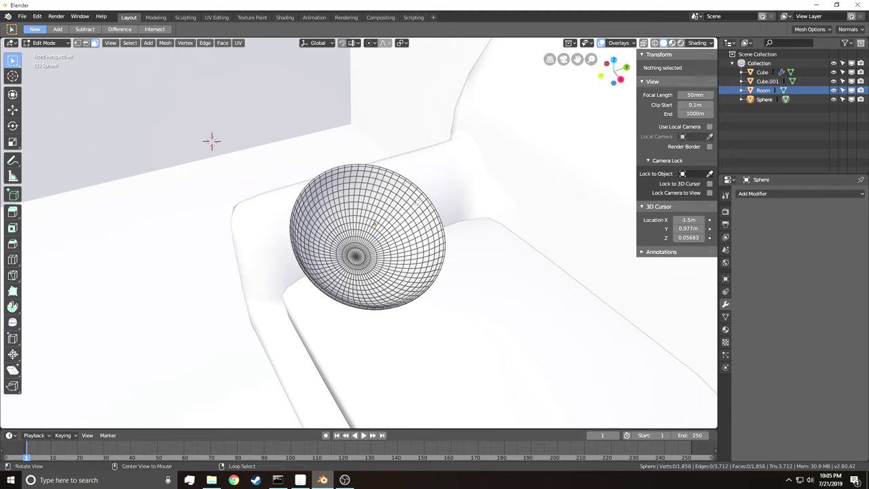
alt+click(417, 195)
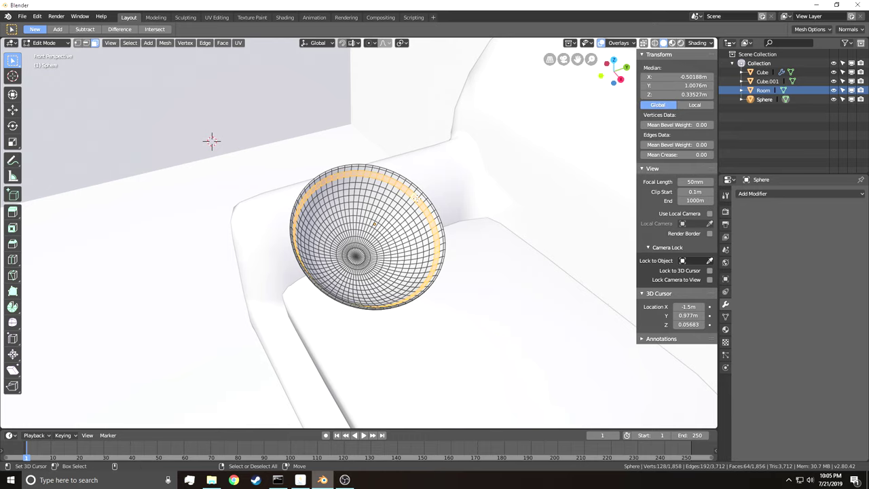
key(shift+grave)
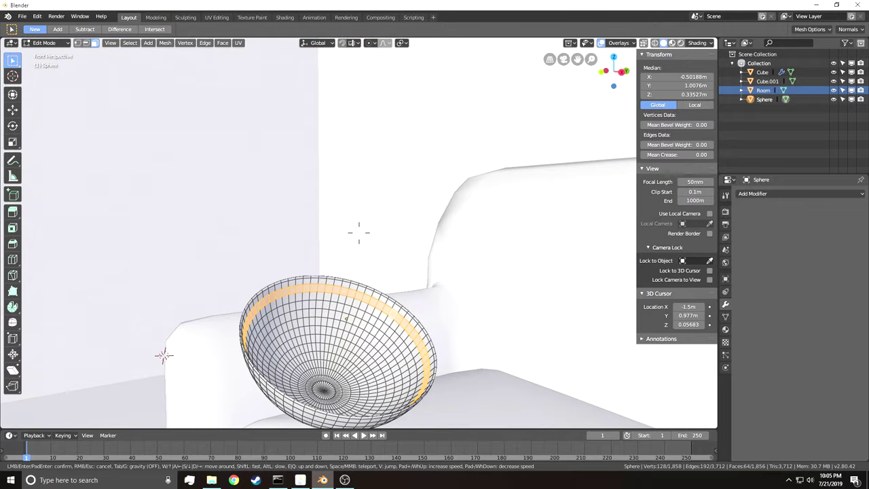
click(359, 232)
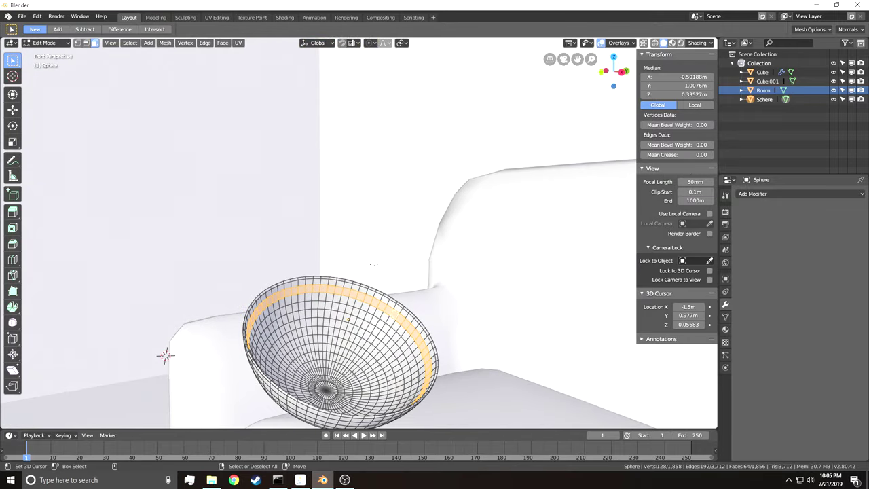
key(shift+s)
click(375, 327)
key(Tab)
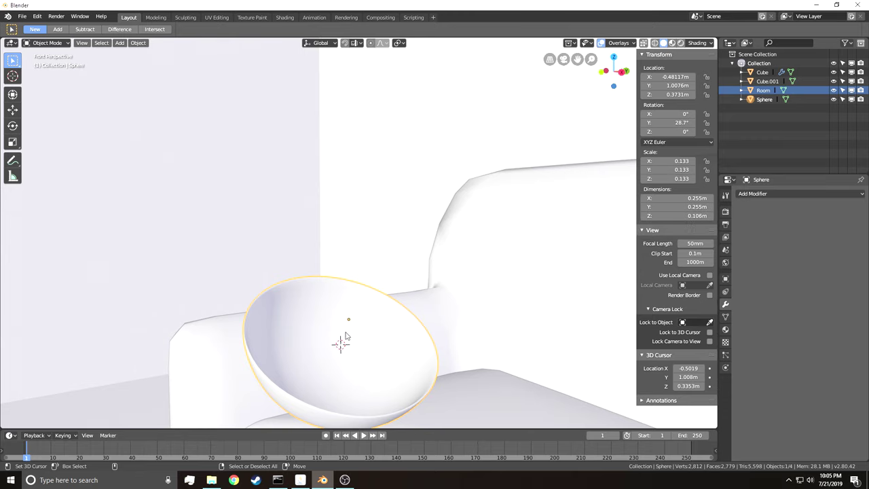
- Add a plane at the 3D cursor inside the bowl and tilt it about 21.6° around Y
middle_drag(356, 357, 367, 239)
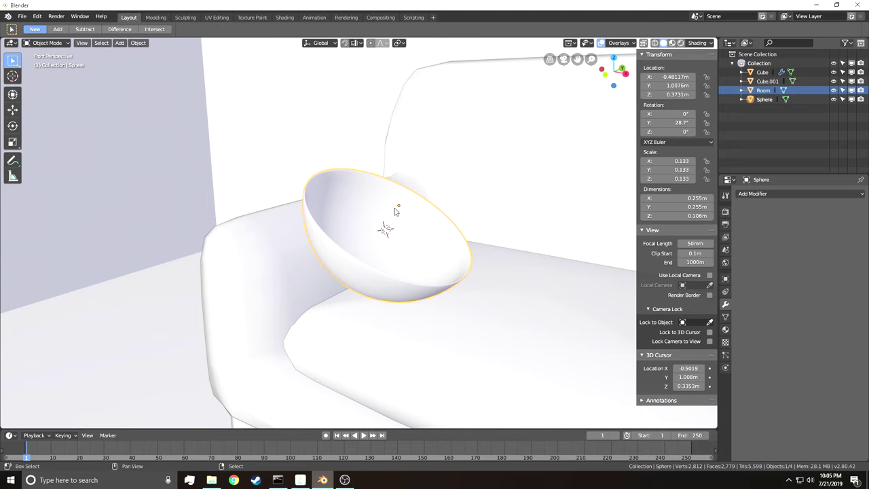
key(shift+a)
mouse_move(394, 207)
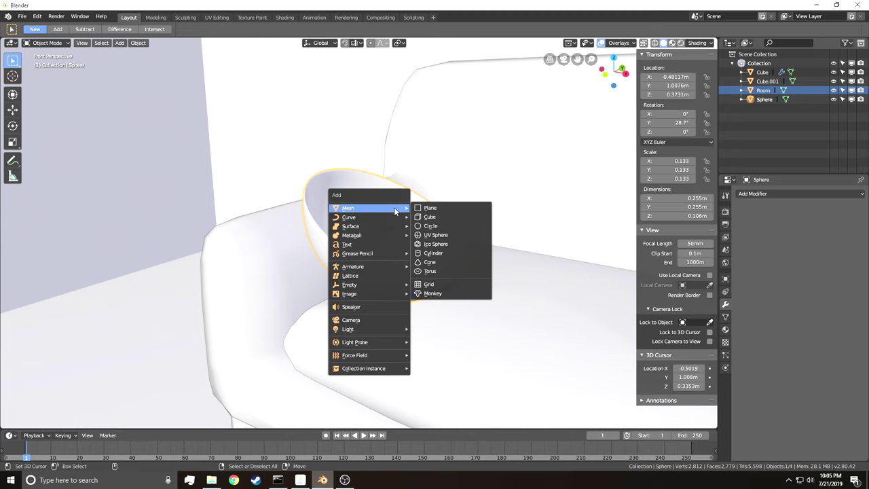
click(431, 208)
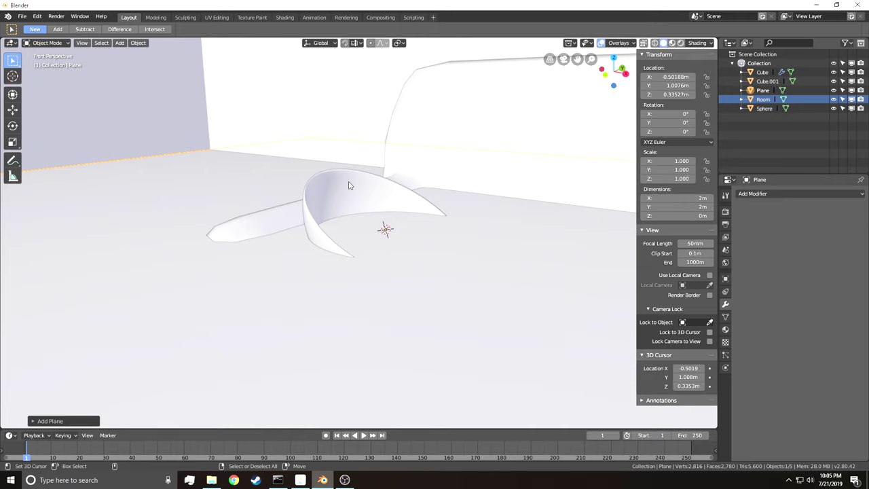
key(r)
key(x)
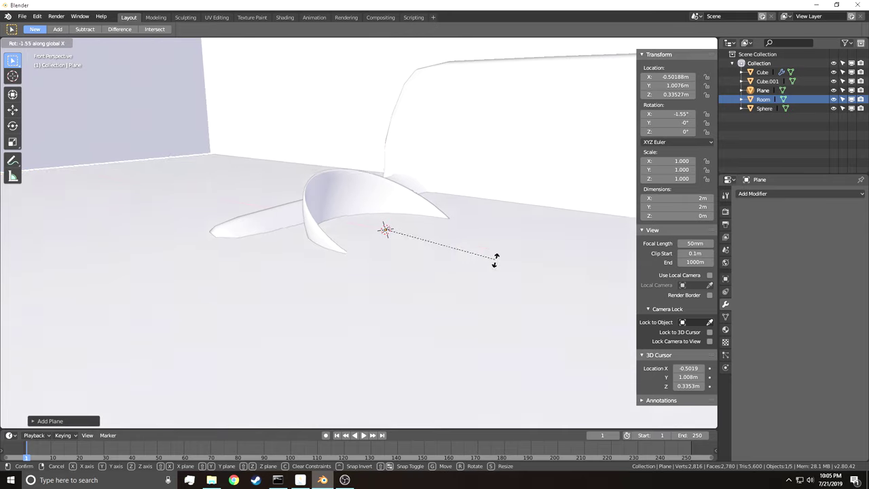
key(y)
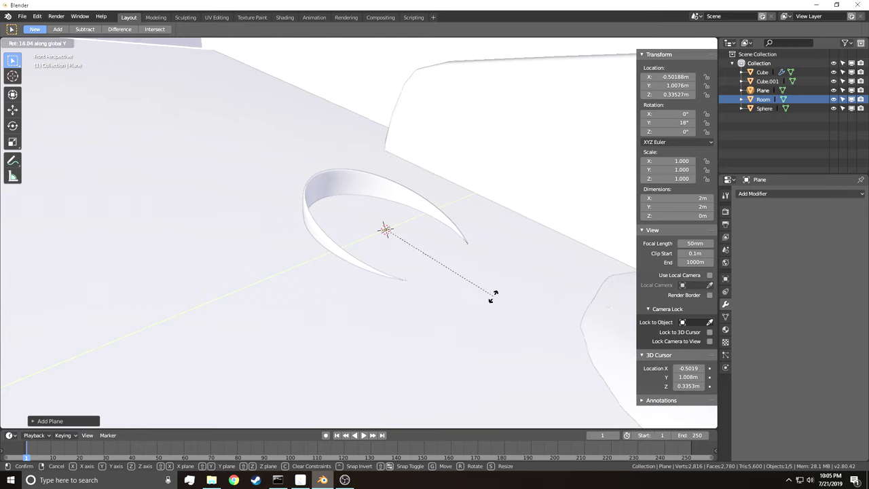
click(492, 306)
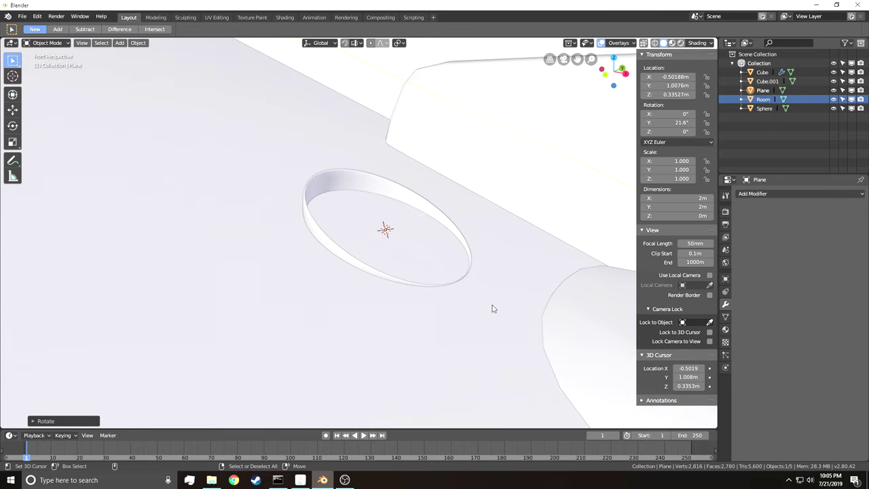
- Fit the plane to the bowl by lowering it to about Z 0.312 m, with a Y rotation of 14.4° and scale of 0.139
key(g)
key(z)
click(486, 317)
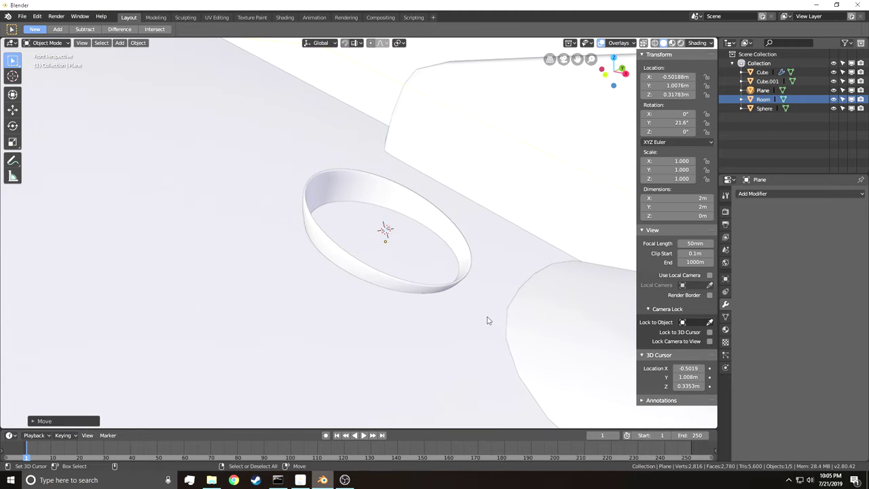
key(r)
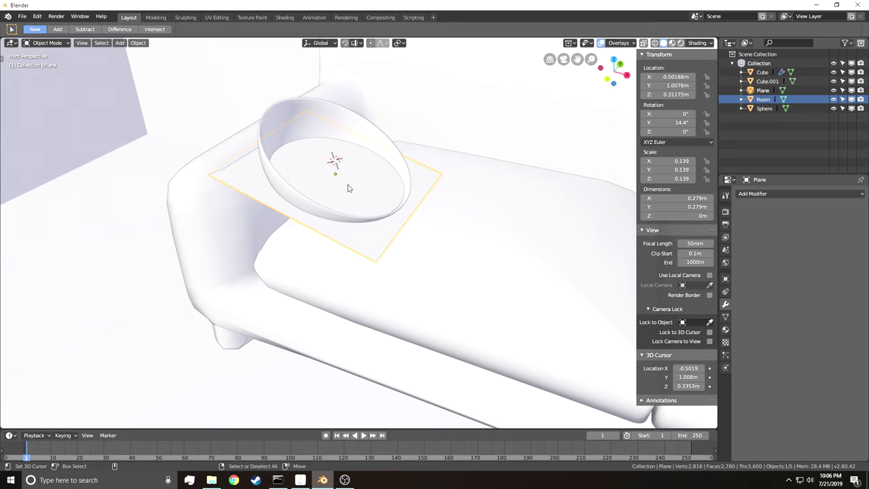
- Round the plane into a disc with a Subdivision Surface modifier at view level 3 and apply the modifier
click(770, 194)
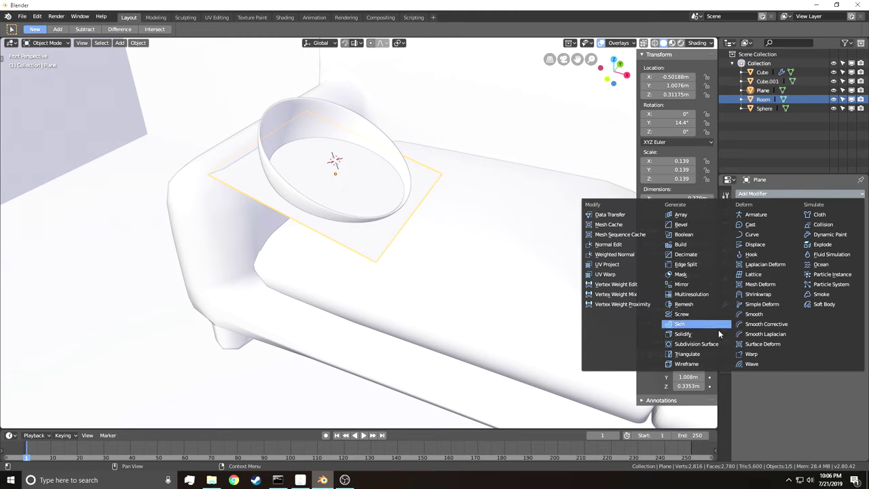
click(706, 343)
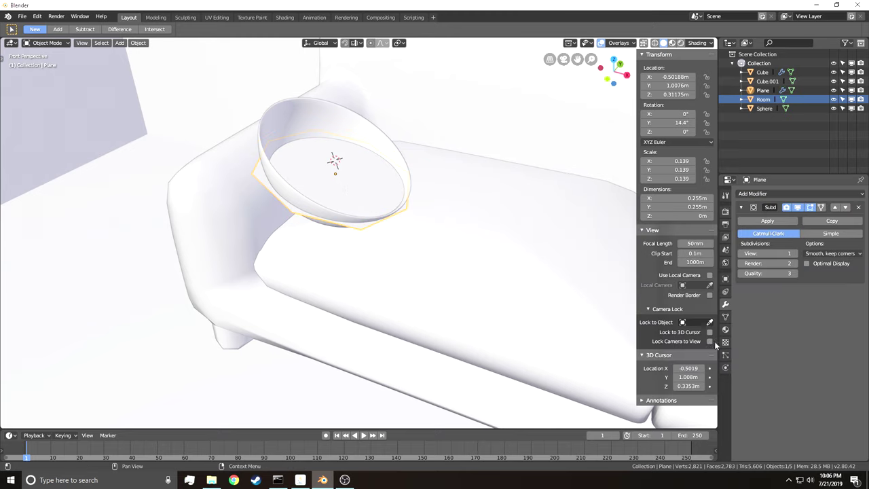
click(795, 254)
key(Tab)
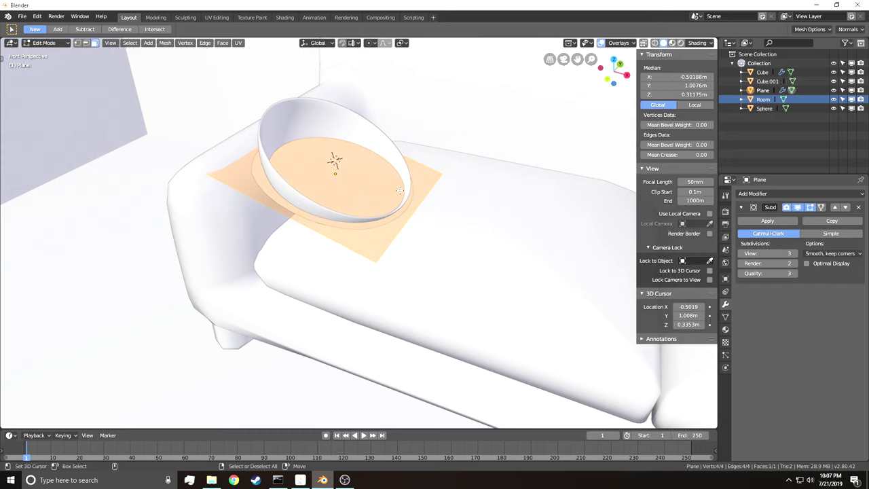
key(Tab)
click(753, 221)
key(Tab)
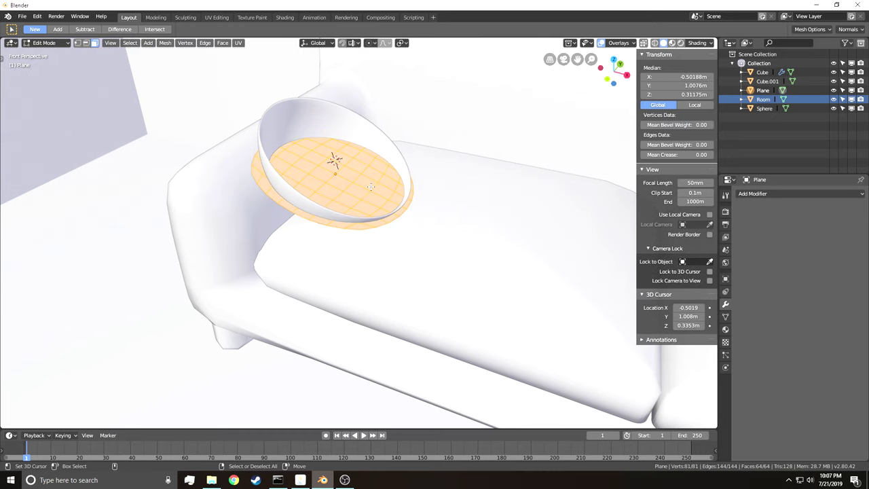
click(372, 174)
click(339, 184)
click(306, 166)
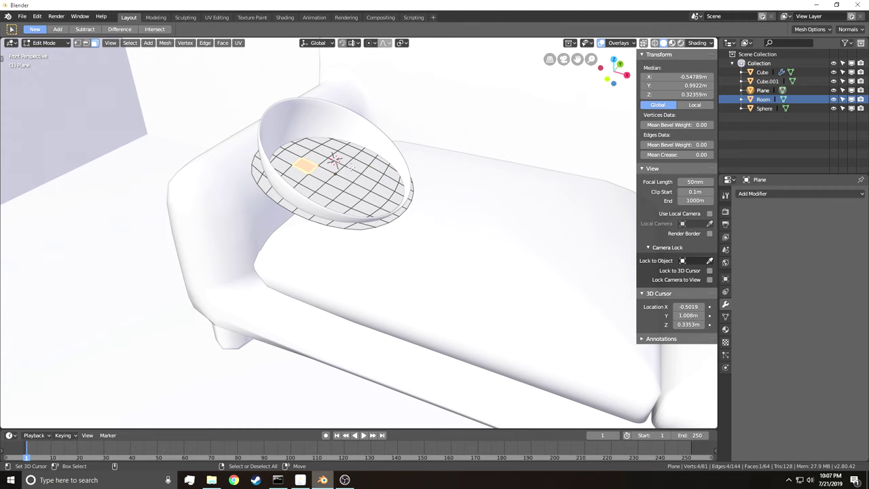
click(322, 174)
click(383, 191)
key(Tab)
- Shrink the disc to a scale of about 0.117 and shift it along X to about -0.500 m inside the bowl
key(s)
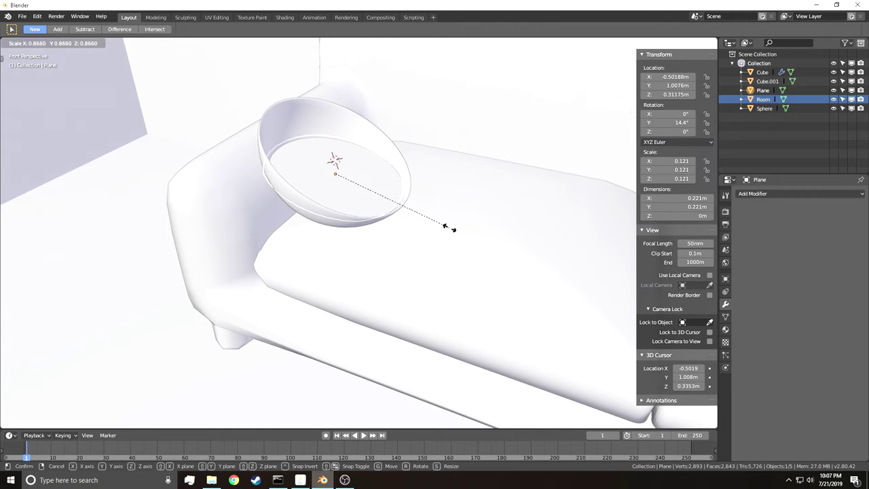
click(450, 229)
key(shift+grave)
key(w)
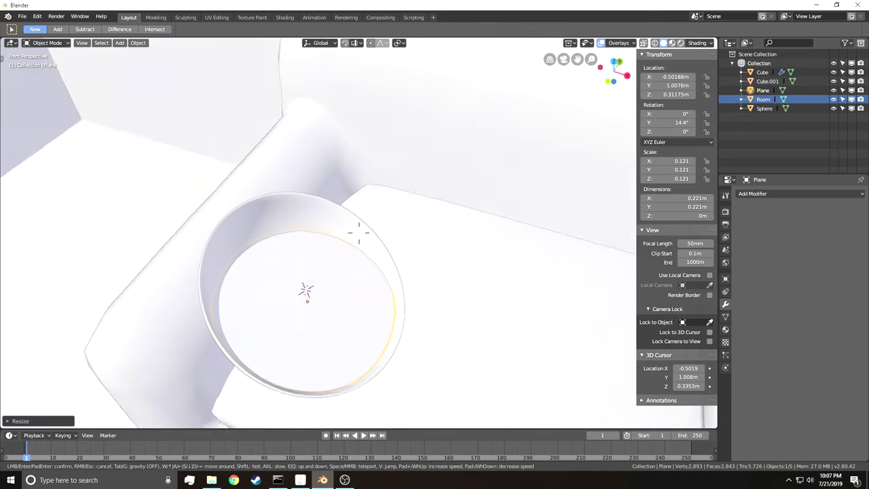
click(359, 231)
key(s)
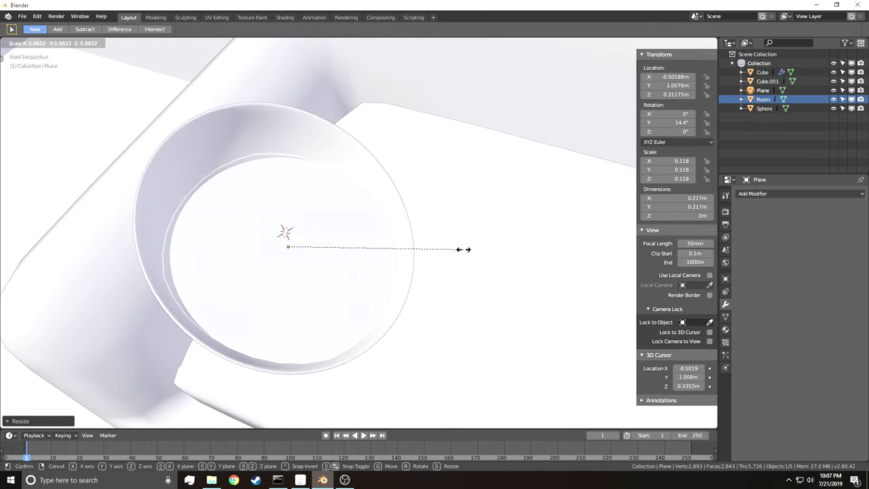
click(459, 250)
key(g)
key(y)
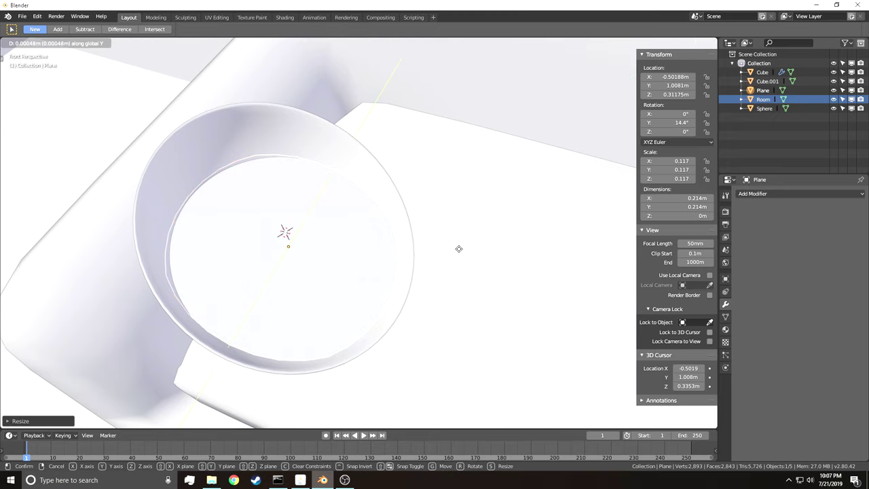
click(460, 252)
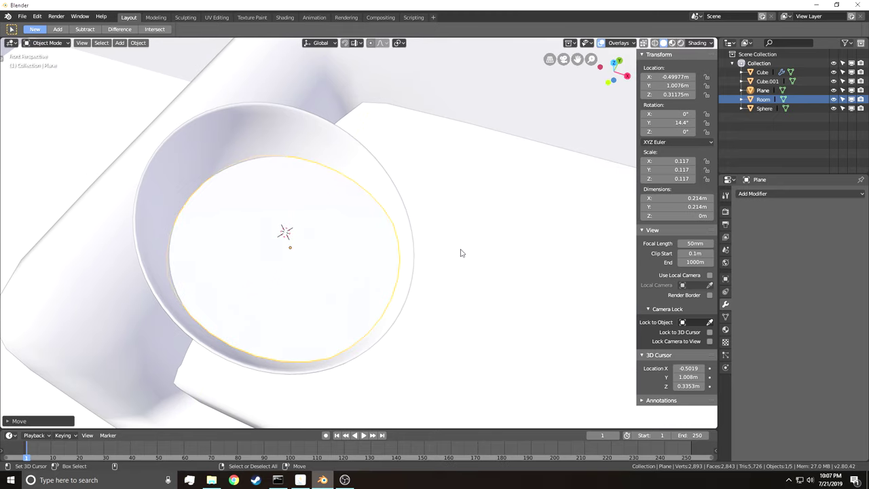
- Stretch the disc along Y and X to a scale of about 0.120 so it meets the bowl's inner wall
key(s)
key(x)
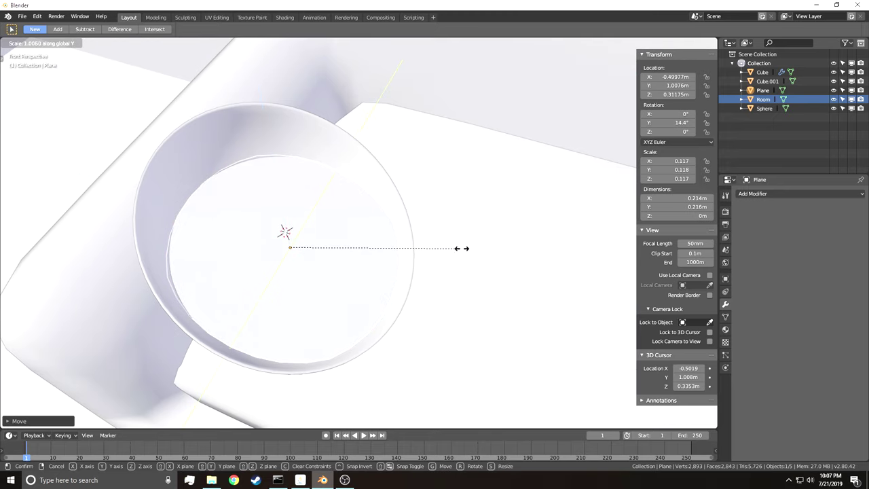
click(465, 249)
key(s)
key(x)
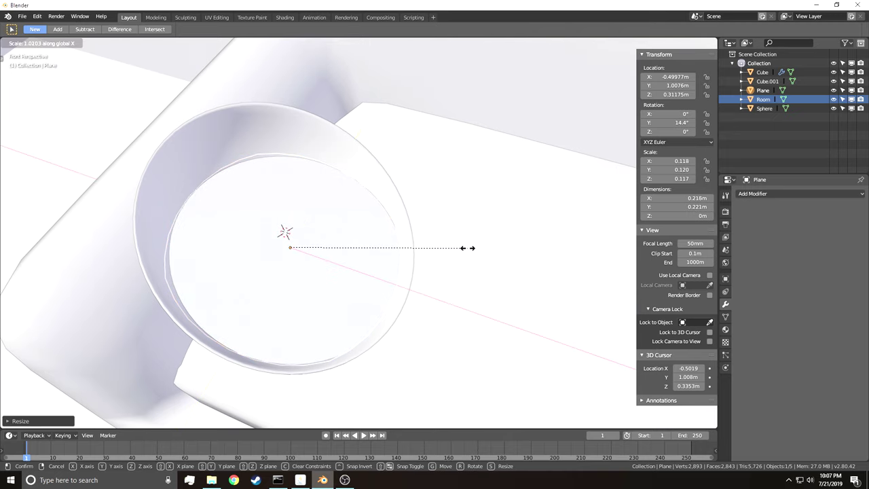
click(472, 249)
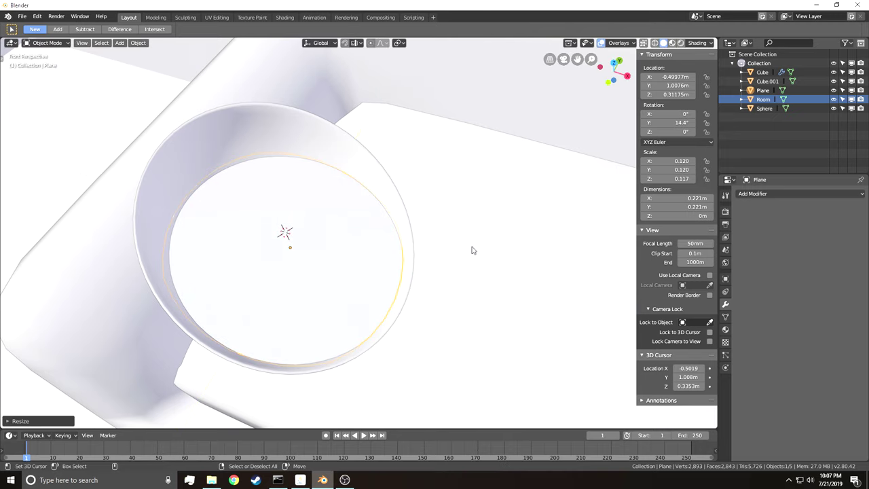
- Slide the disc along Y to about 1.012 m to close the gap with the bowl's wall
click(472, 250)
key(shift+grave)
key(w)
key(d)
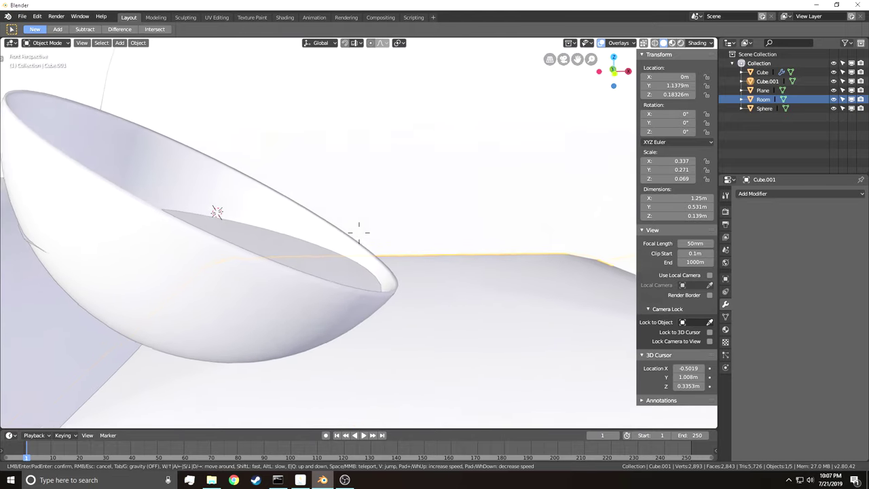
click(358, 233)
right_click(410, 209)
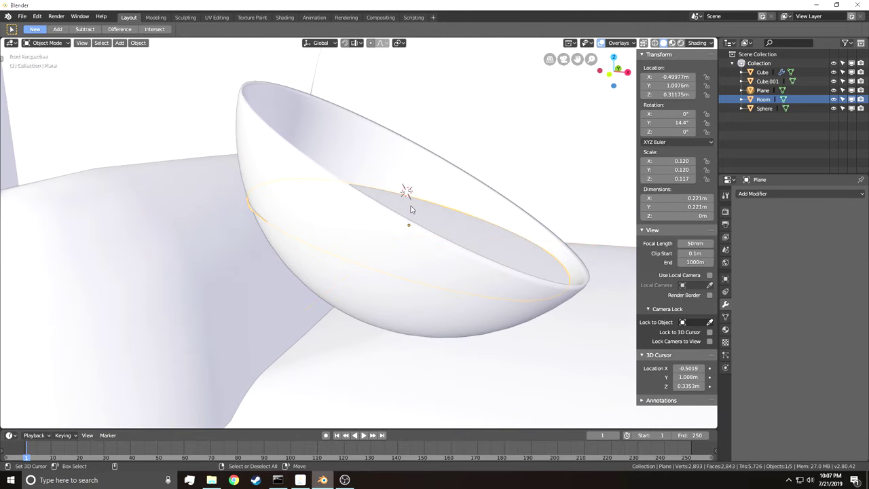
key(g)
key(y)
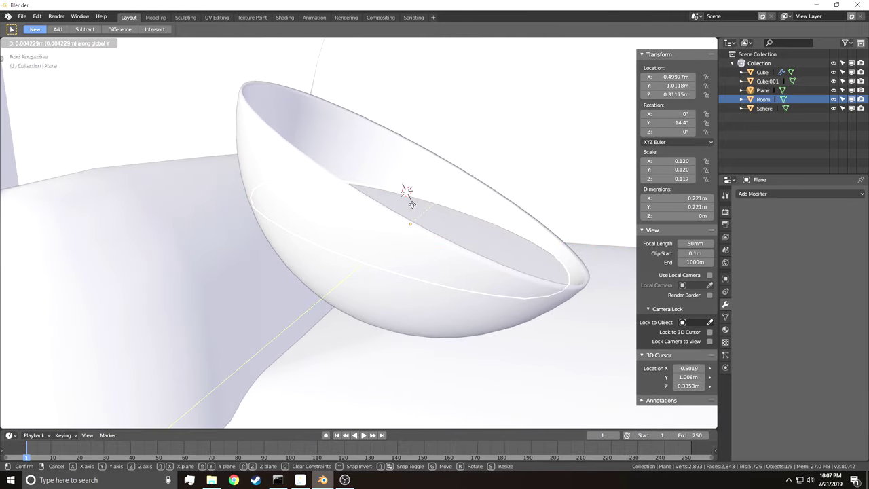
click(412, 204)
- Subdivide all faces of the disc in the bowl into a finer grid of 1,024 faces
key(shift+grave)
key(s)
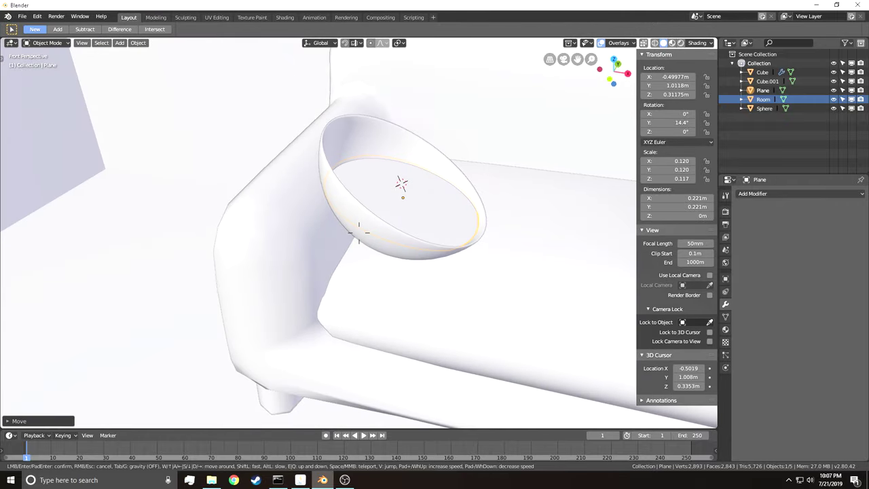
click(412, 213)
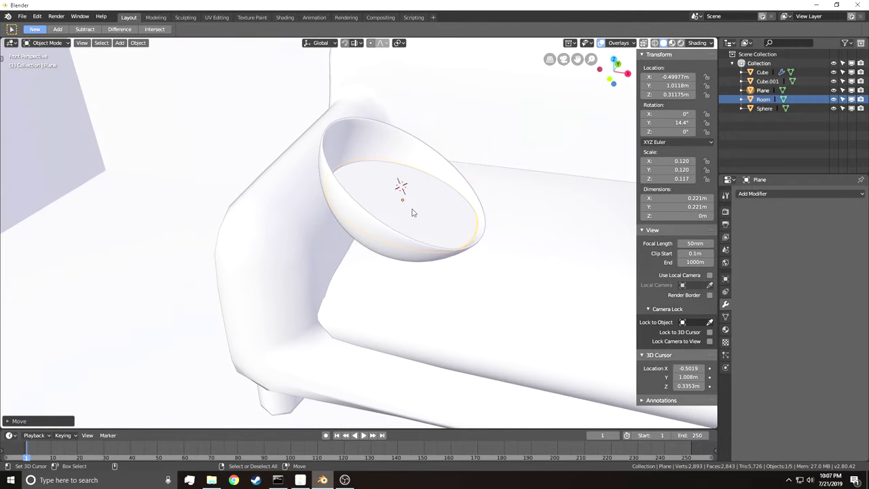
right_click(413, 212)
right_click(428, 209)
key(Tab)
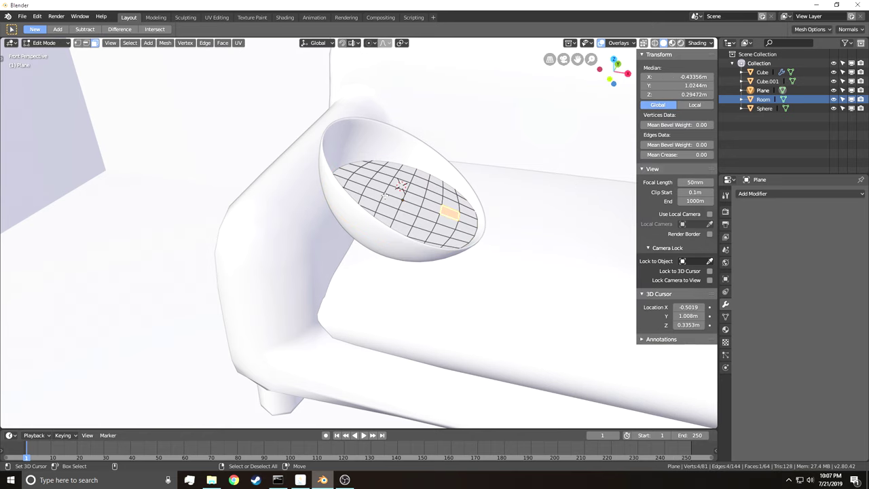
click(406, 218)
click(429, 212)
key(a)
right_click(499, 198)
click(498, 201)
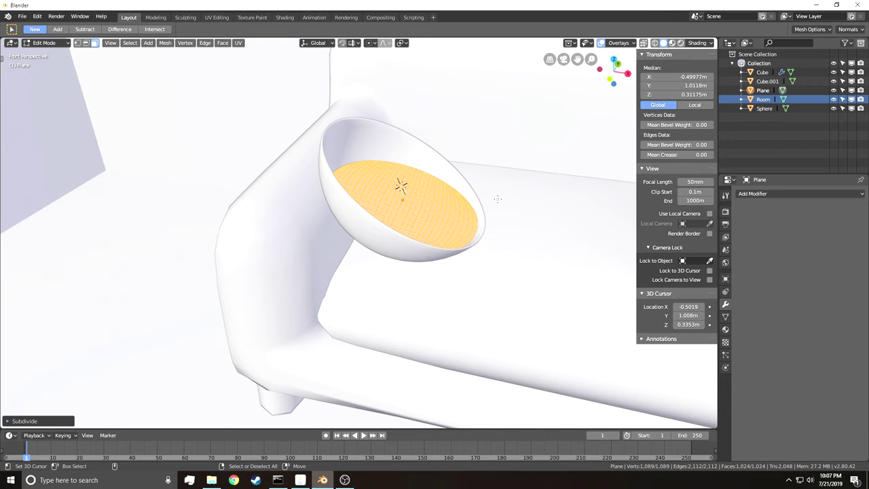
- Subdivide all faces of the disc in the bowl once more into a grid of 4,096 faces
right_click(498, 199)
key(Escape)
key(Tab)
key(Tab)
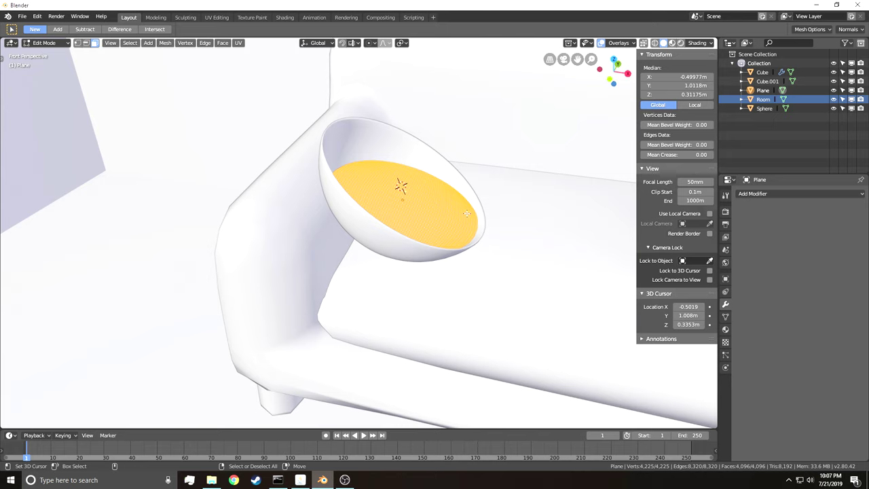
middle_drag(467, 214, 359, 233)
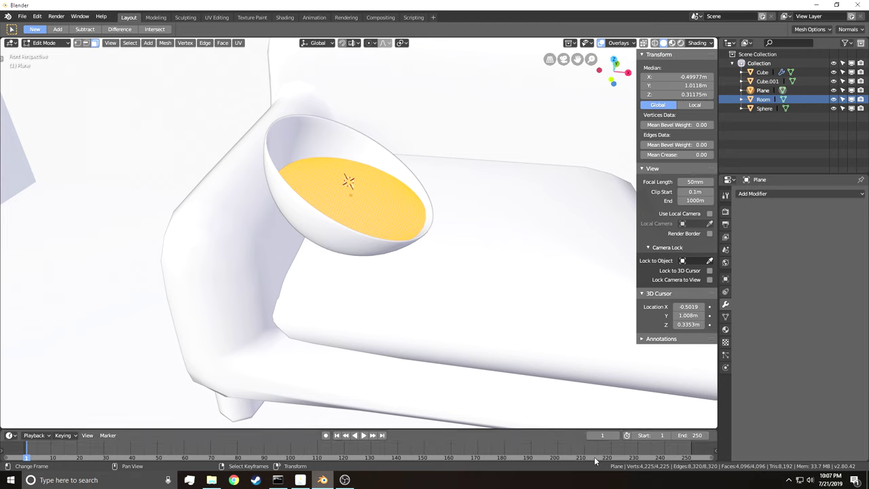
key(shift+grave)
key(w)
key(s)
click(359, 233)
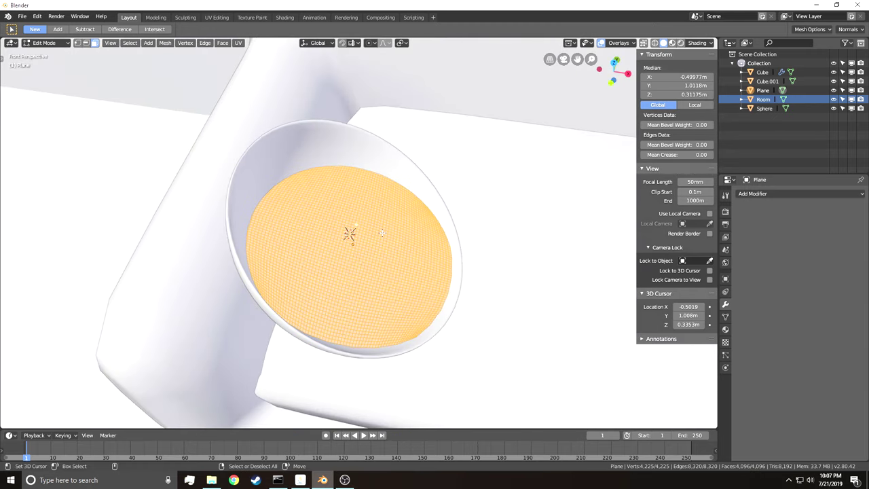
- Leave mesh editing and add a Displace modifier to the disc
key(Tab)
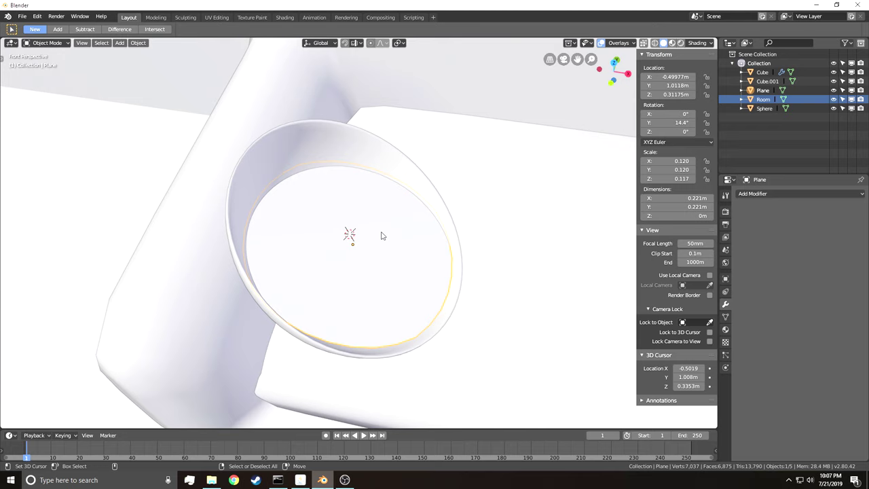
click(778, 196)
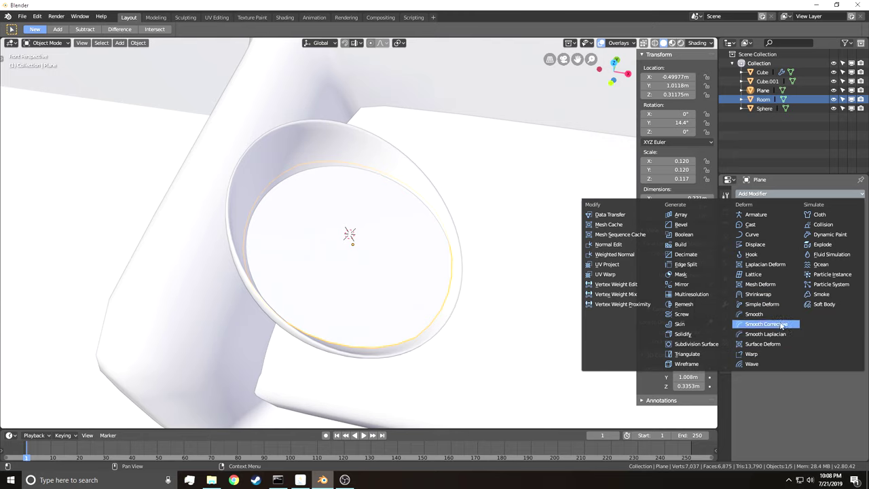
click(755, 245)
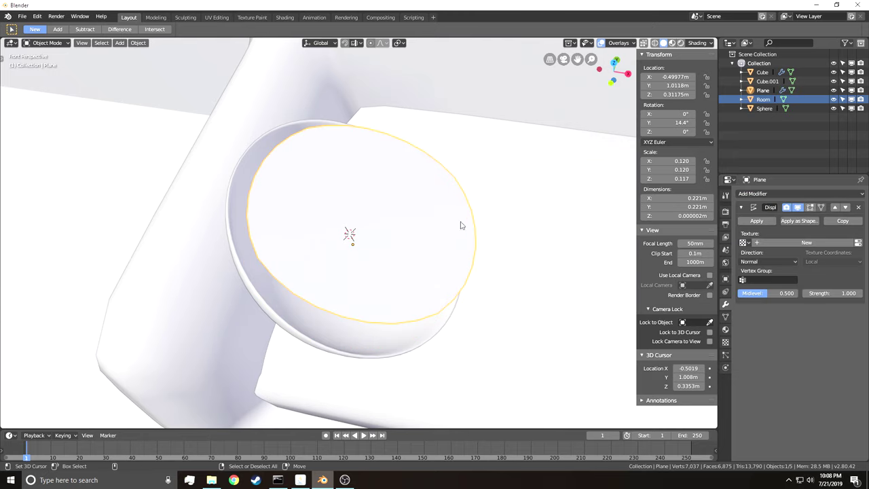
- Create a new texture for the disc's Displace modifier and set its type to Clouds
key(shift+grave)
key(s)
key(q)
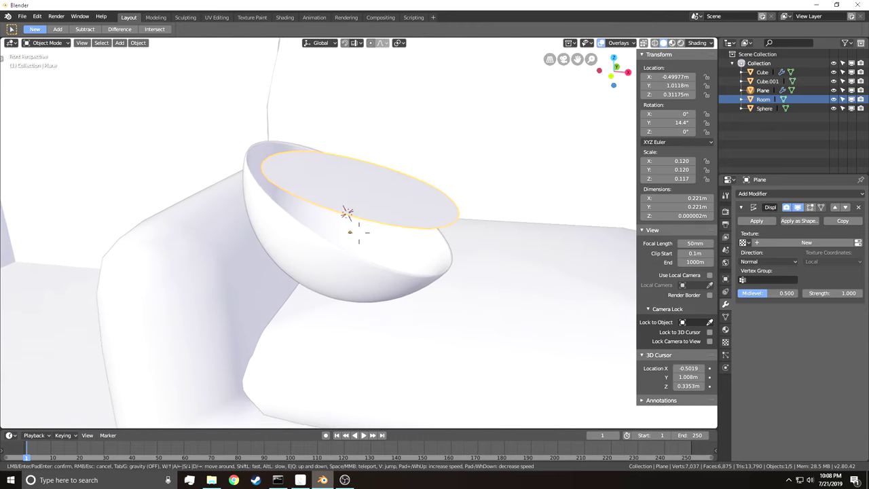
key(w)
key(s)
click(358, 233)
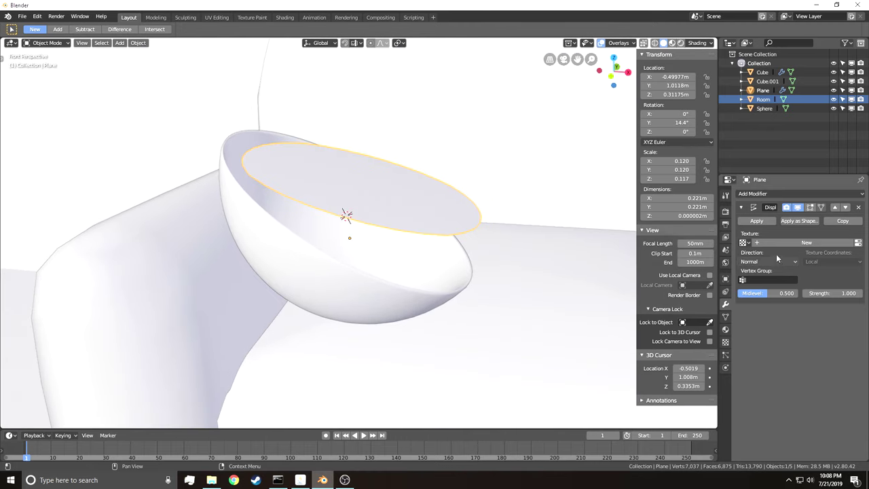
click(742, 243)
click(725, 341)
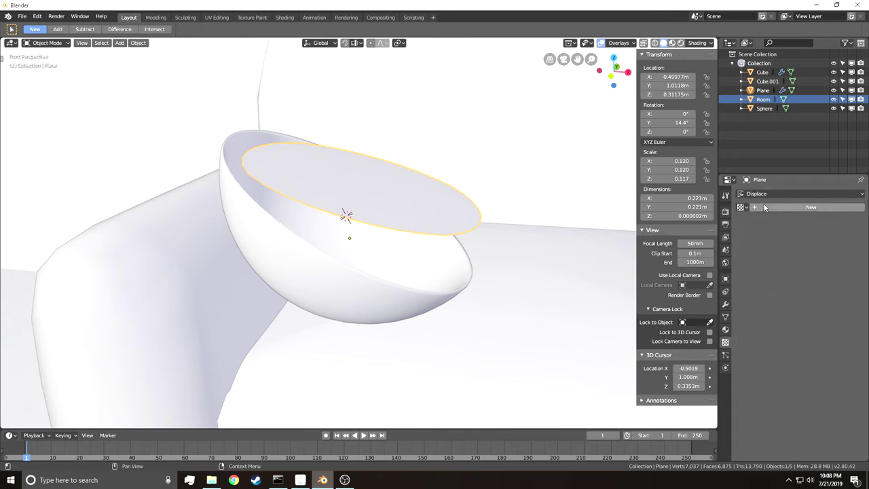
click(765, 207)
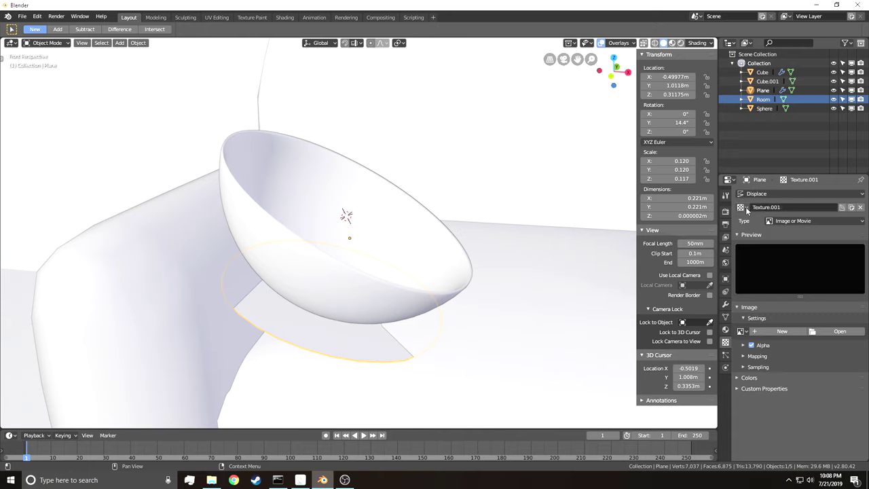
click(742, 207)
click(803, 222)
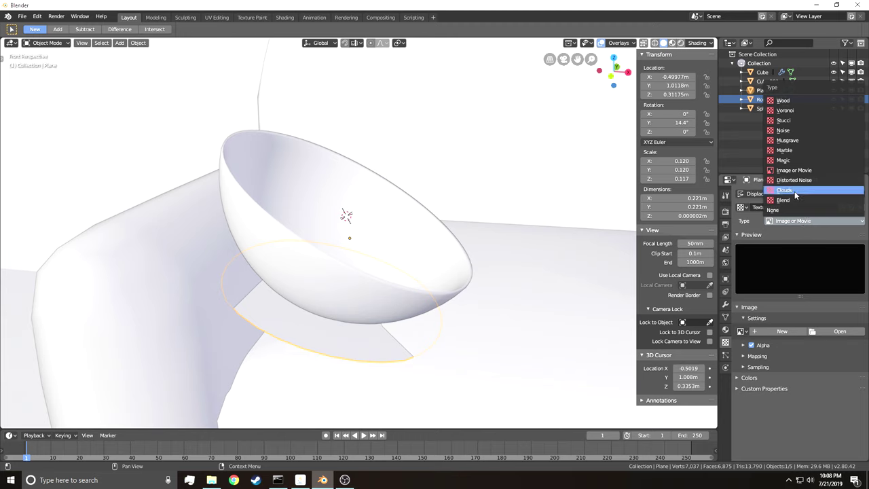
click(794, 192)
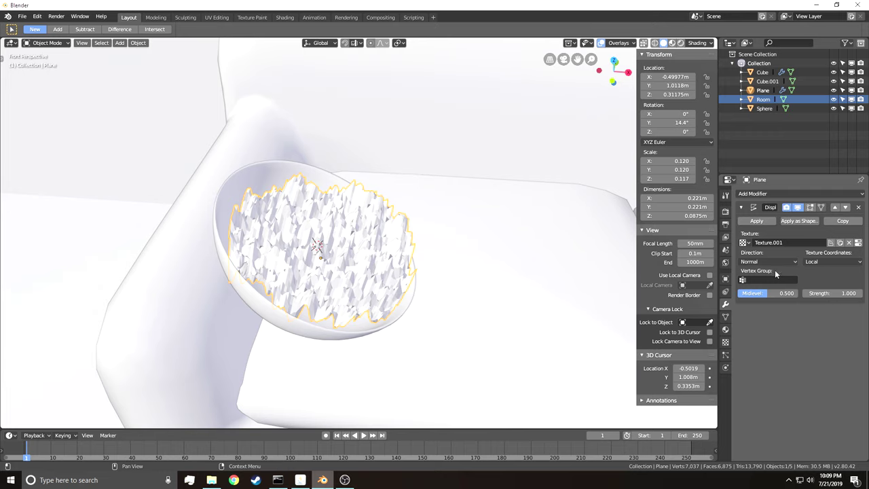
- Set the displacement strength to 0.300 and apply the Displace modifier to the disc
drag(837, 295, 819, 294)
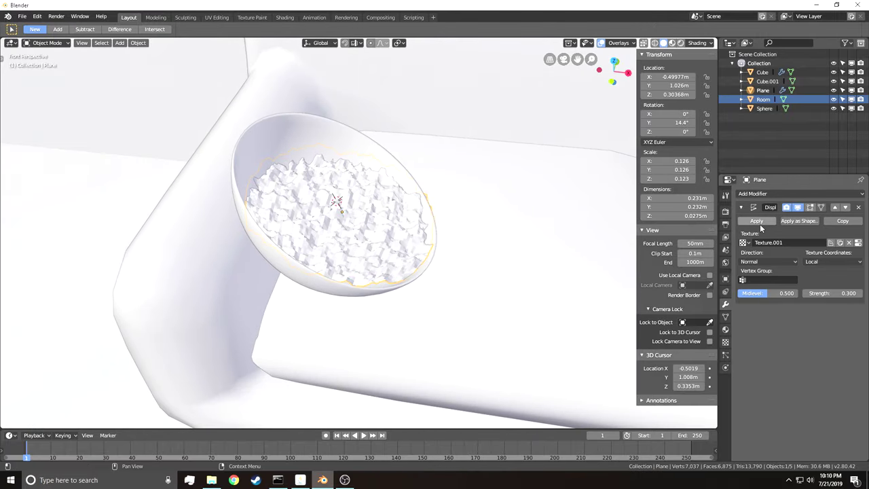
click(758, 222)
- Smooth the bumpy bowl contents with a Subdivision Surface modifier set to 2 view subdivisions
click(762, 195)
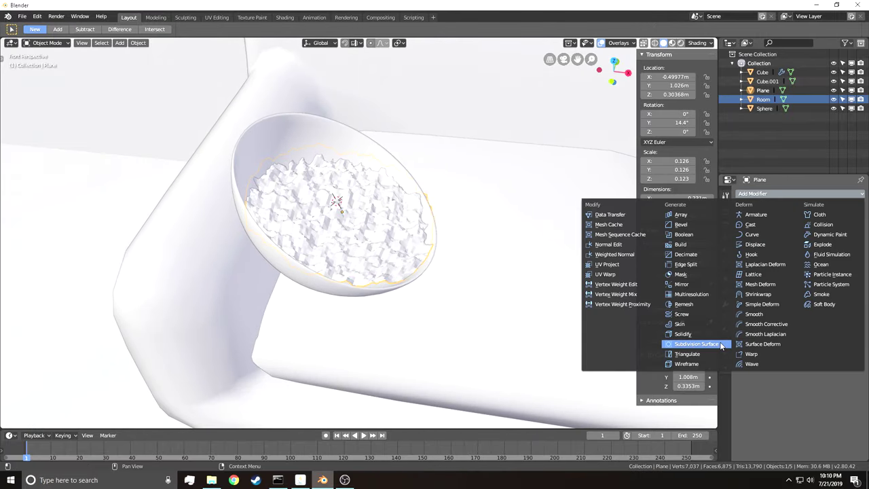
click(696, 343)
click(796, 253)
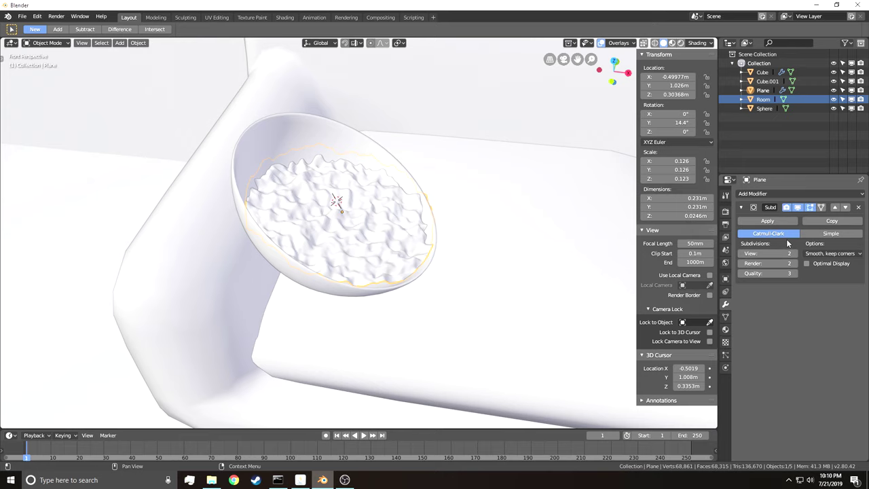
right_click(398, 213)
click(397, 212)
- Examine the filled bowl on the sofa from several angles, close up and from across the room
middle_drag(460, 212, 362, 234)
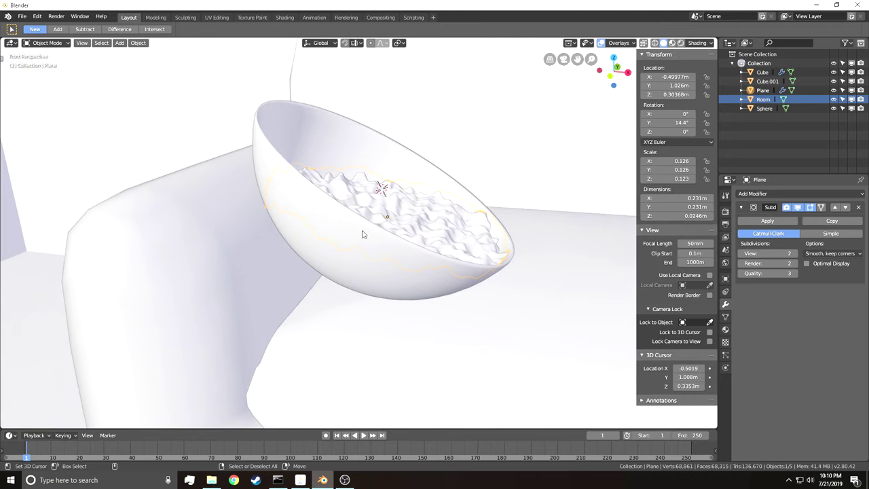
right_click(406, 215)
middle_drag(218, 212, 359, 233)
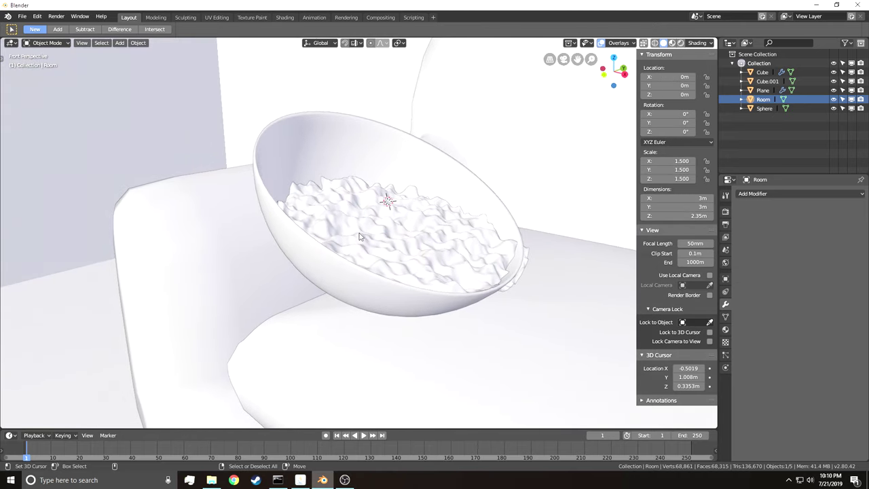
key(shift+grave)
key(s)
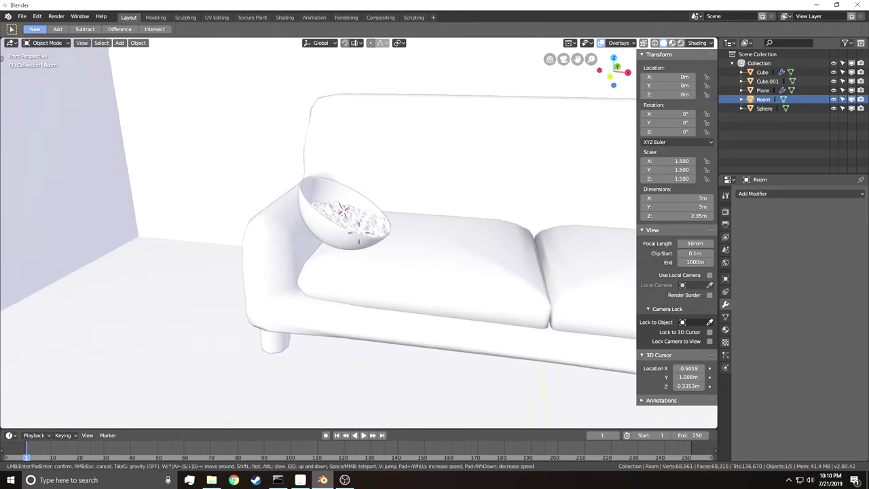
key(w)
click(359, 233)
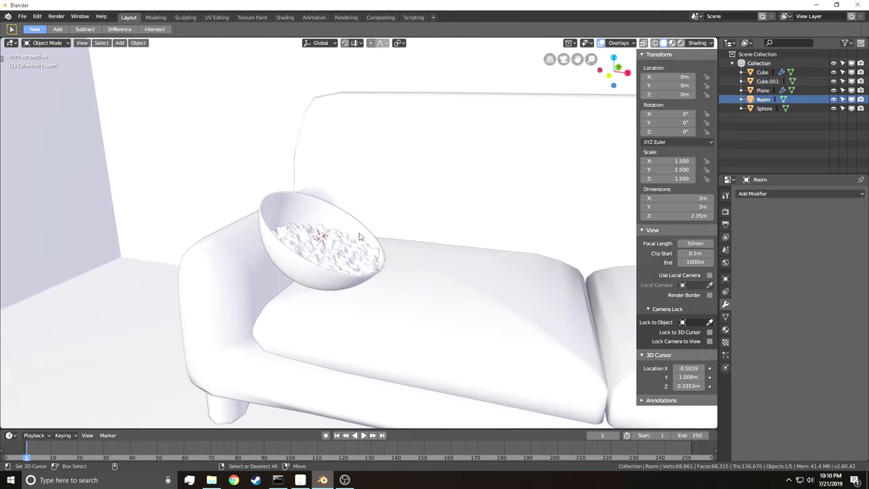
key(shift+grave)
key(s)
click(350, 150)
shift+right_click(350, 150)
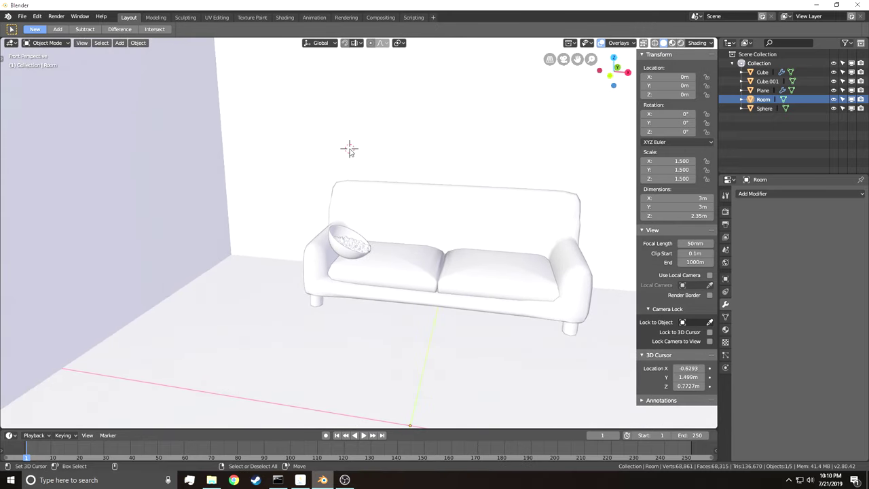
- Select the room's floor face and snap the 3D cursor to its centre
key(shift+grave)
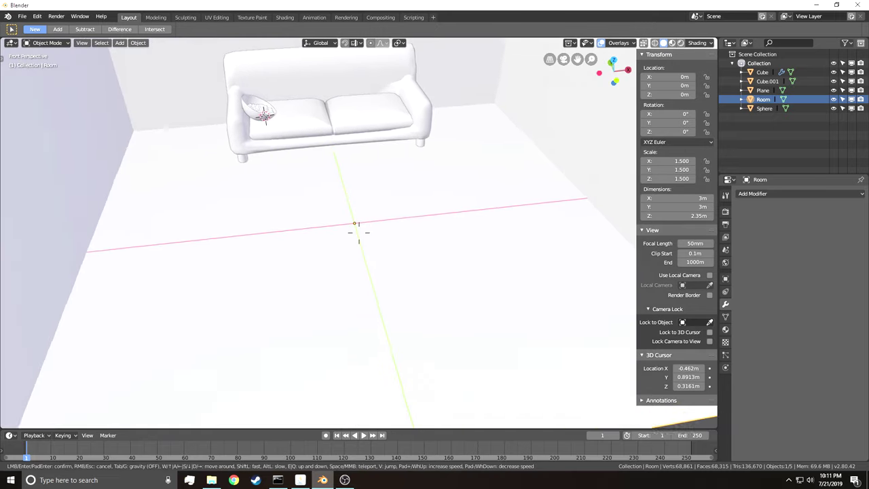
key(w)
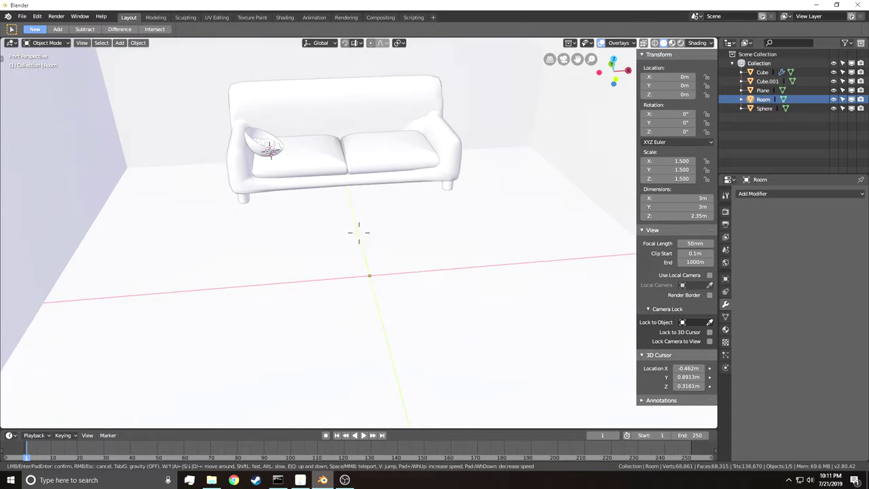
key(s)
click(360, 236)
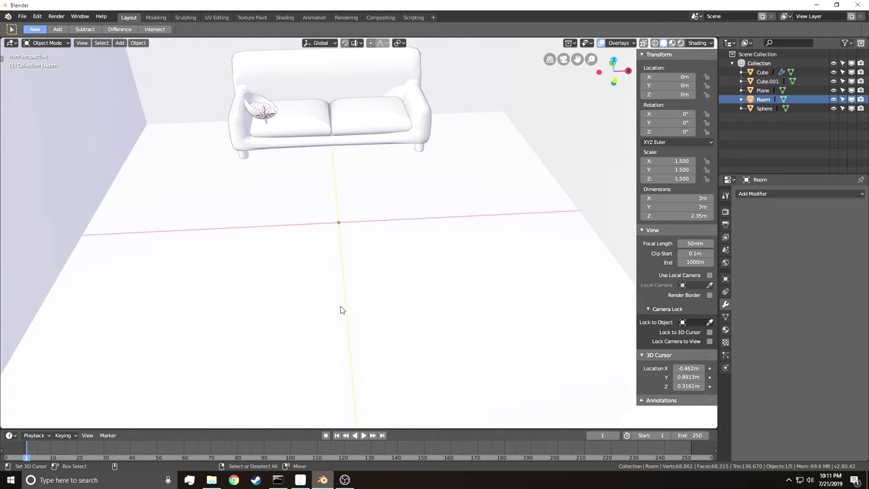
key(Tab)
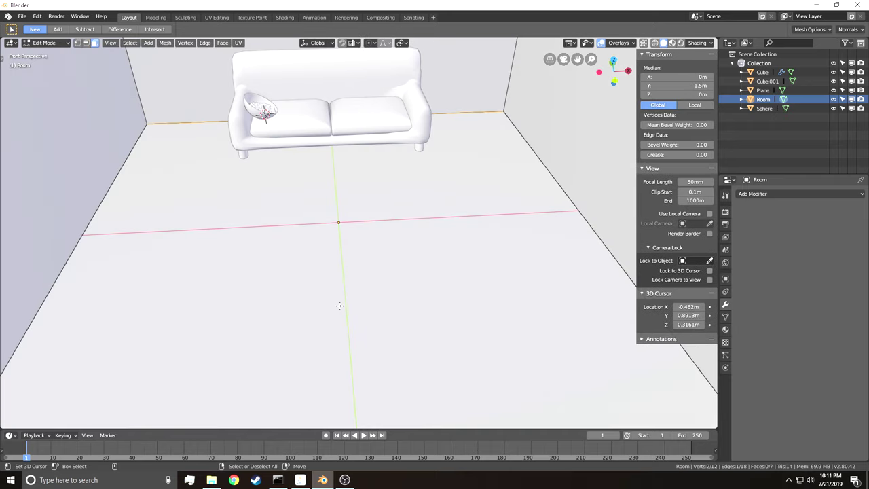
click(353, 272)
key(shift+s)
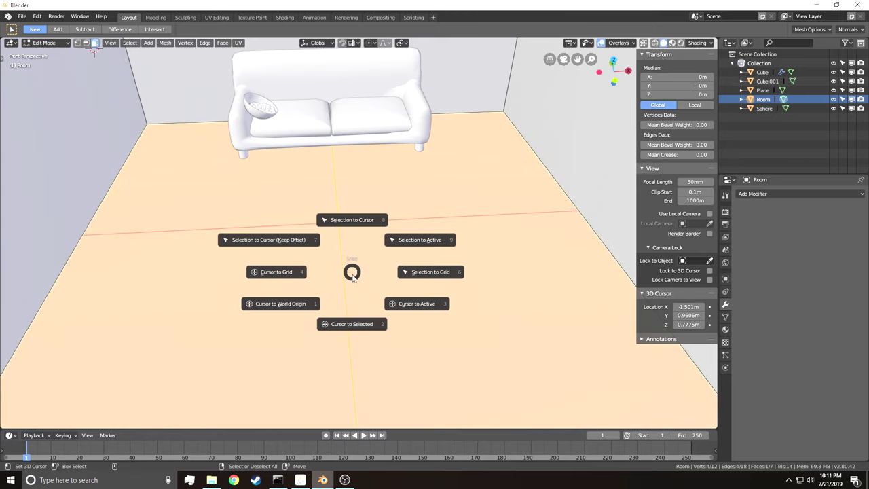
click(358, 316)
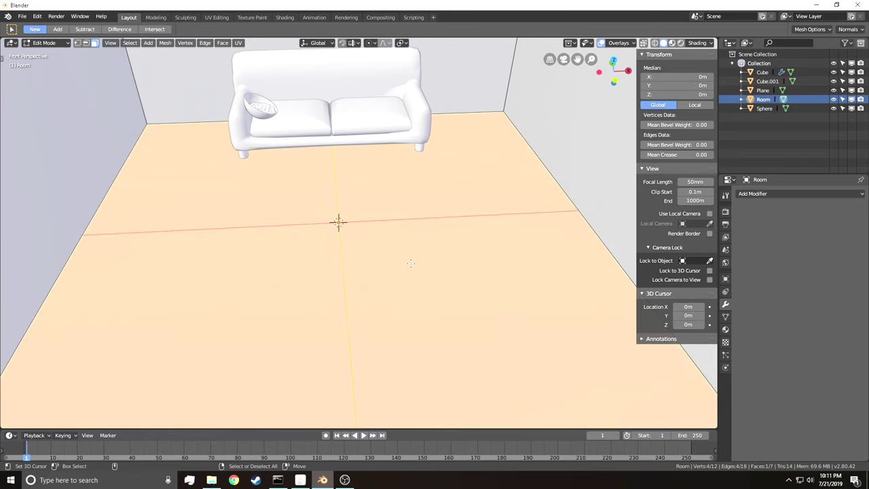
- Add a cube at the floor's centre and flatten it into a slab scaled to about 0.036 along Z and 0.530 along Y
key(Tab)
key(shift+a)
mouse_move(357, 227)
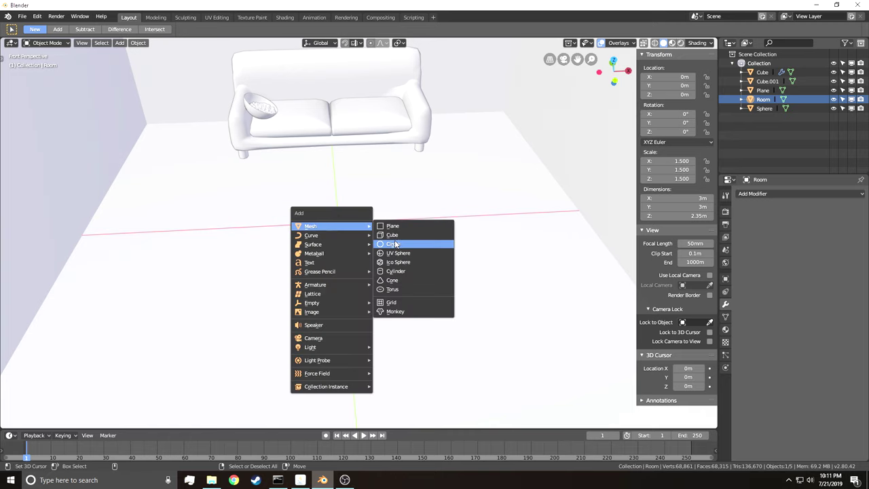
click(396, 243)
key(s)
key(z)
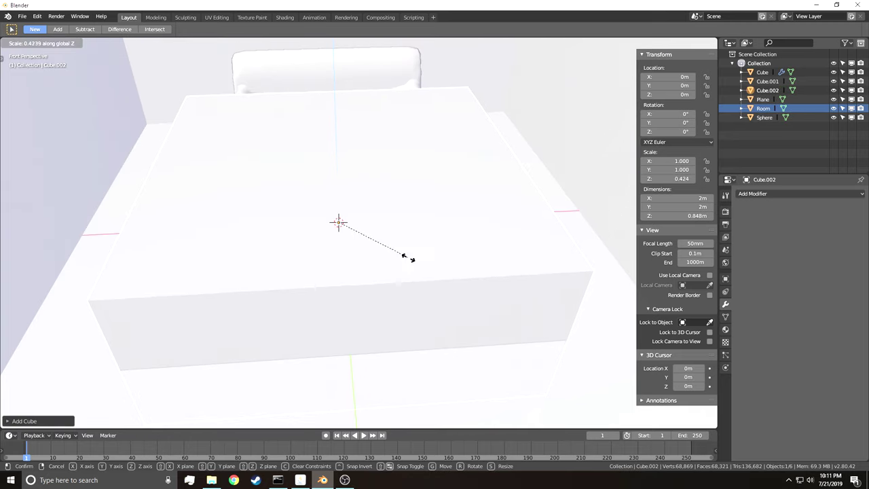
click(382, 238)
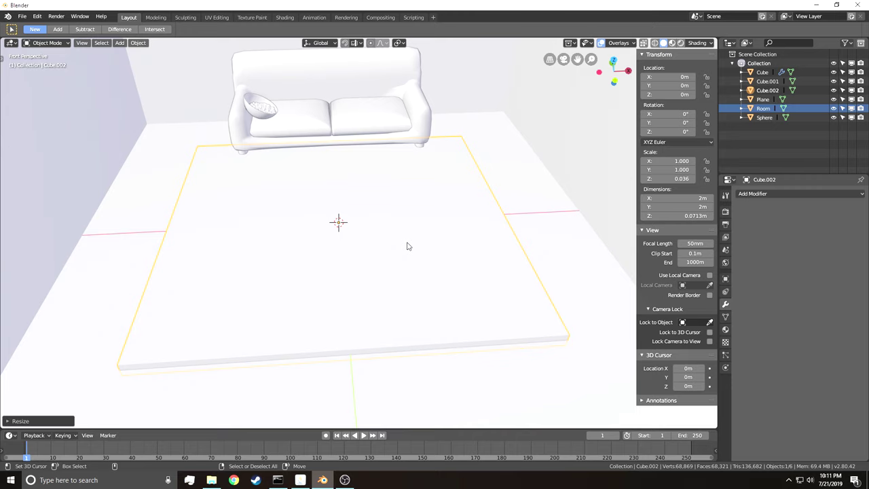
key(s)
key(y)
click(378, 230)
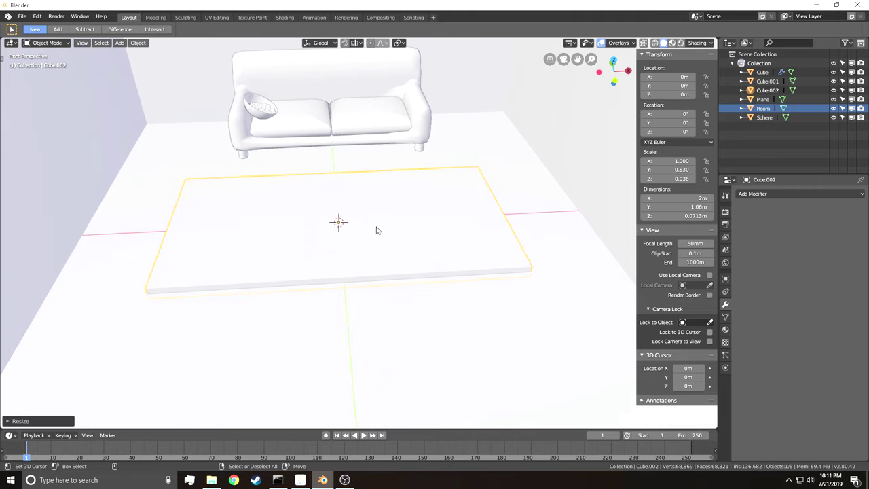
- Move the slab along Y to about -0.281 m and raise it to about 0.383 m above the floor
key(g)
key(z)
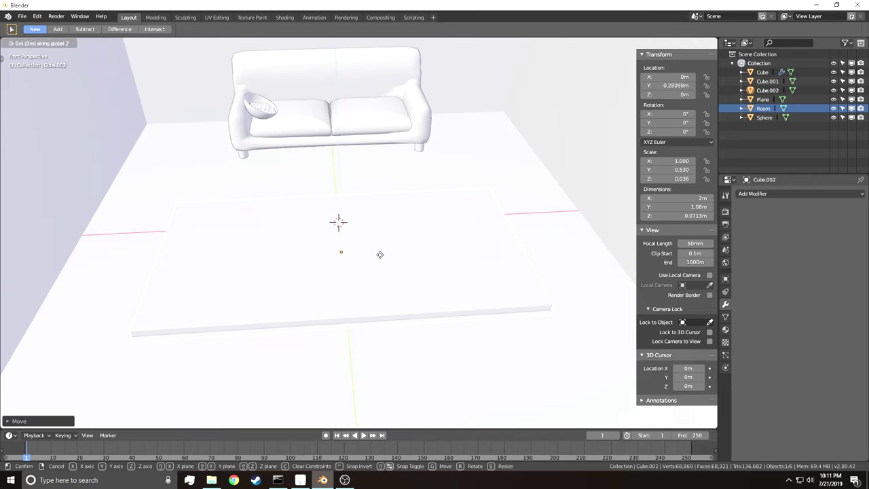
click(396, 208)
- Thin the raised slab along Z to a scale of about 0.026
key(s)
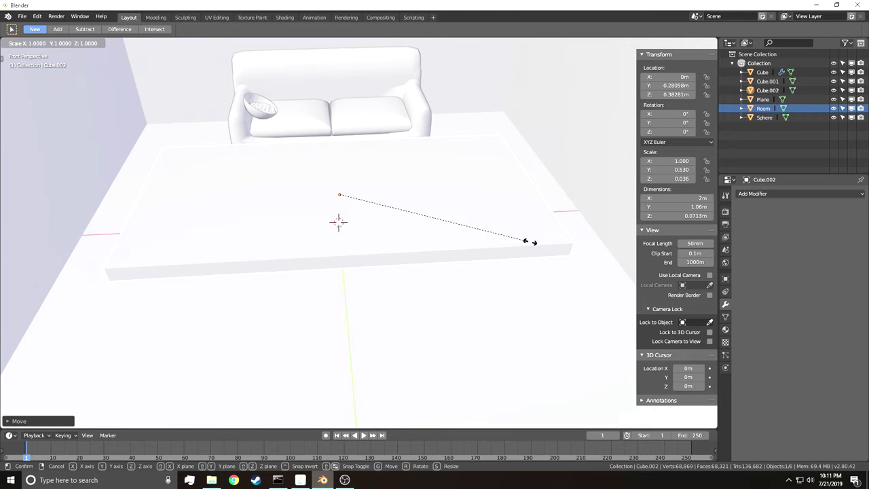
key(Escape)
key(s)
key(z)
click(476, 238)
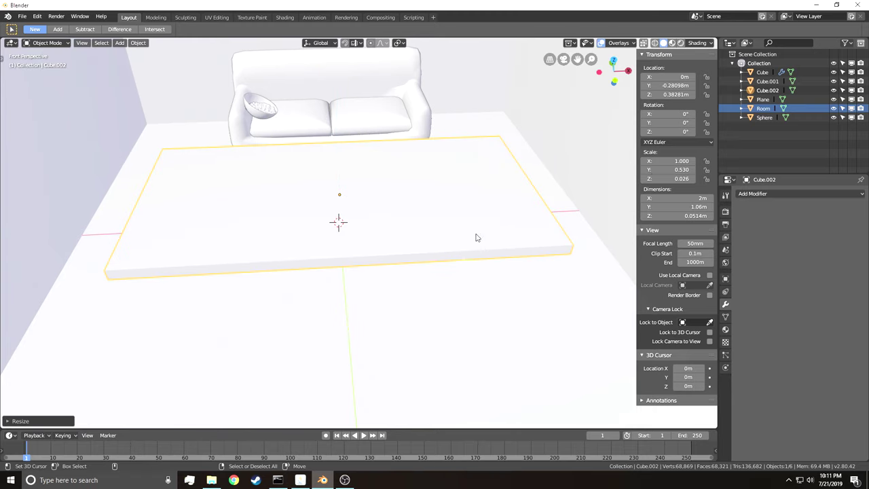
- Shrink the whole slab uniformly to about 0.788 m by 0.418 m
key(s)
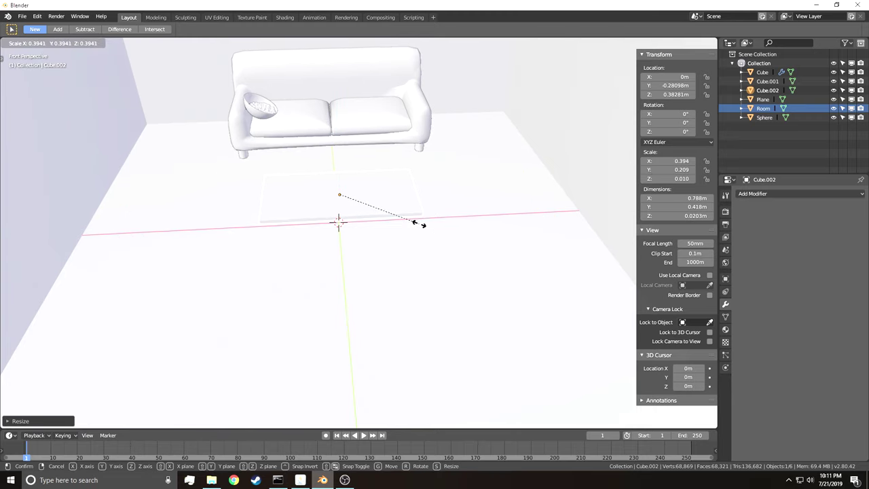
click(422, 224)
key(shift+grave)
key(a)
key(q)
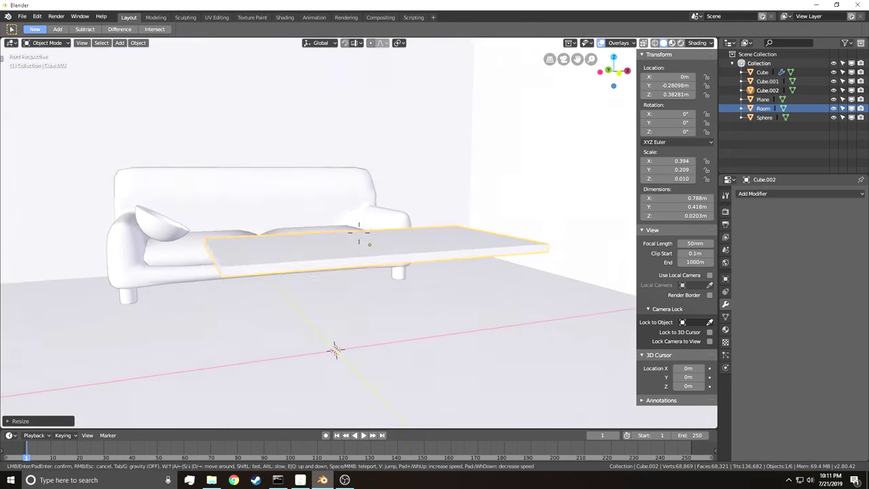
- Enlarge the slab in front of the sofa to about 1.03 m by 0.544 m and lower it along Z to about 0.317 m
key(d)
key(a)
key(s)
key(q)
click(359, 232)
key(g)
key(z)
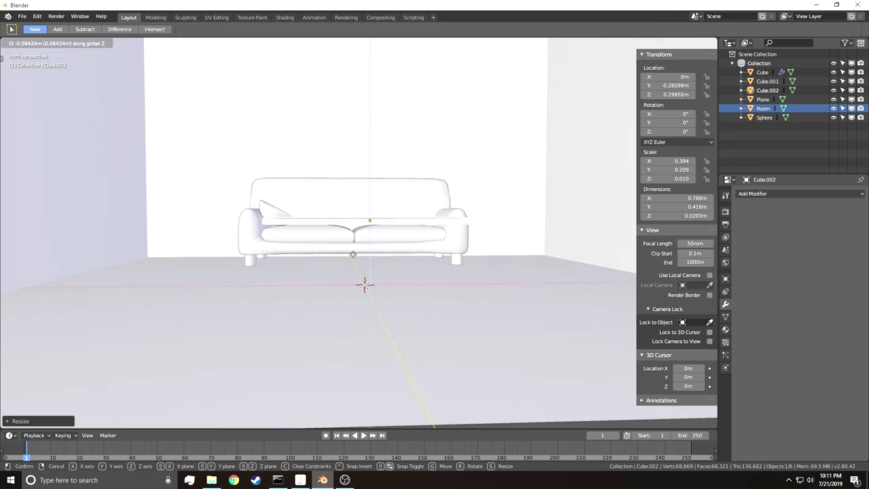
click(352, 255)
right_click(352, 255)
key(shift+grave)
key(w)
click(360, 245)
right_click(359, 244)
key(g)
key(z)
click(359, 238)
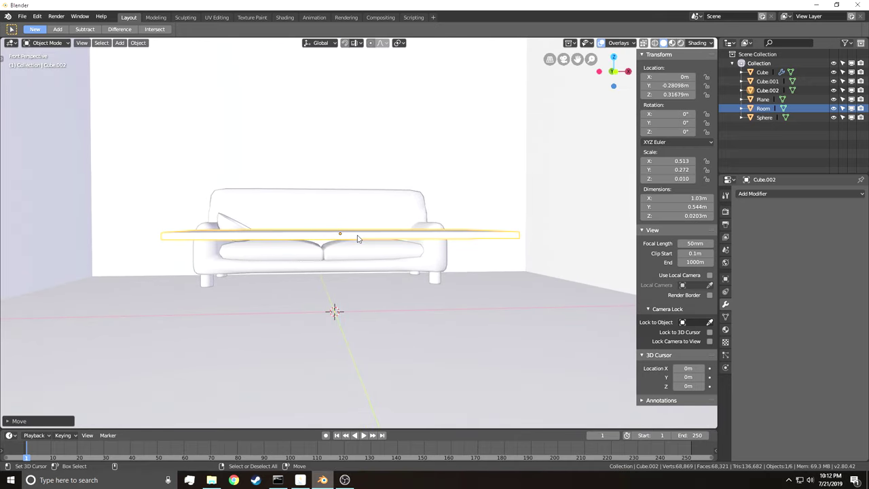
- Hide the Room object to get clear access to the slab's underside
key(shift+grave)
key(q)
key(e)
key(w)
key(d)
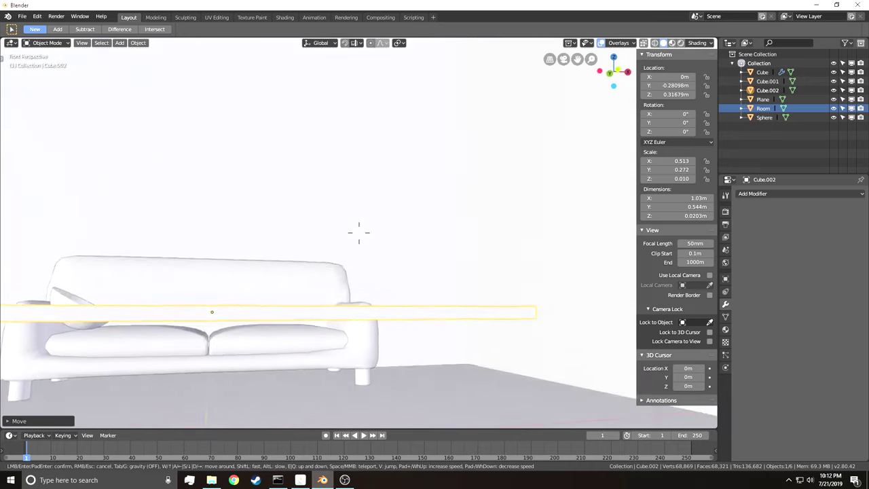
key(q)
key(a)
key(s)
click(359, 233)
click(359, 238)
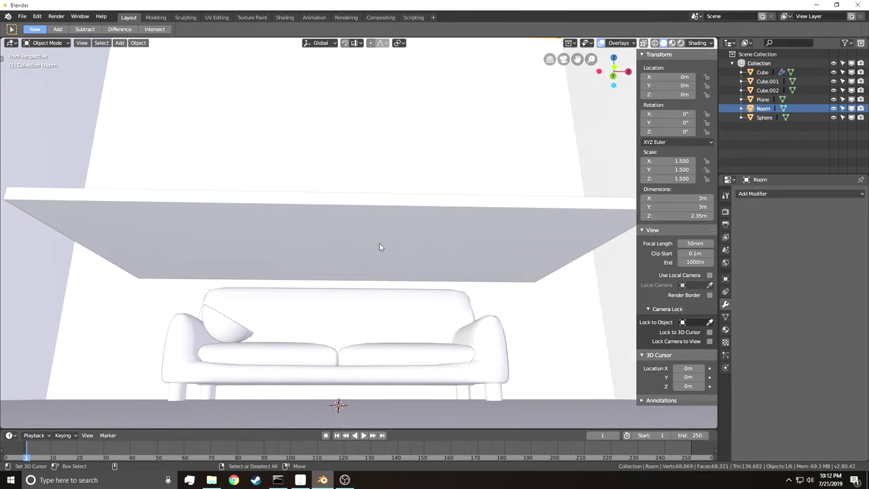
click(834, 108)
- Enter Edit Mode on the slab and add two centred, evenly spaced loop cuts running along its length
key(shift+grave)
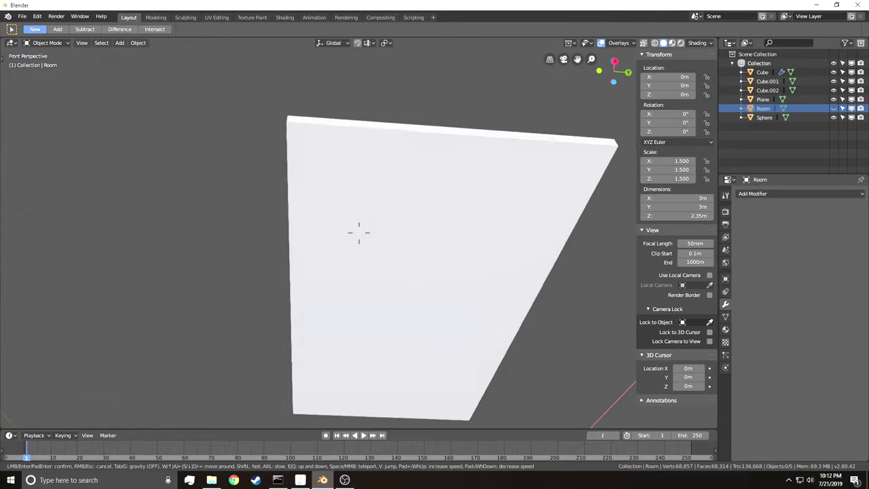
key(s)
click(360, 237)
right_click(359, 237)
key(Tab)
right_click(180, 148)
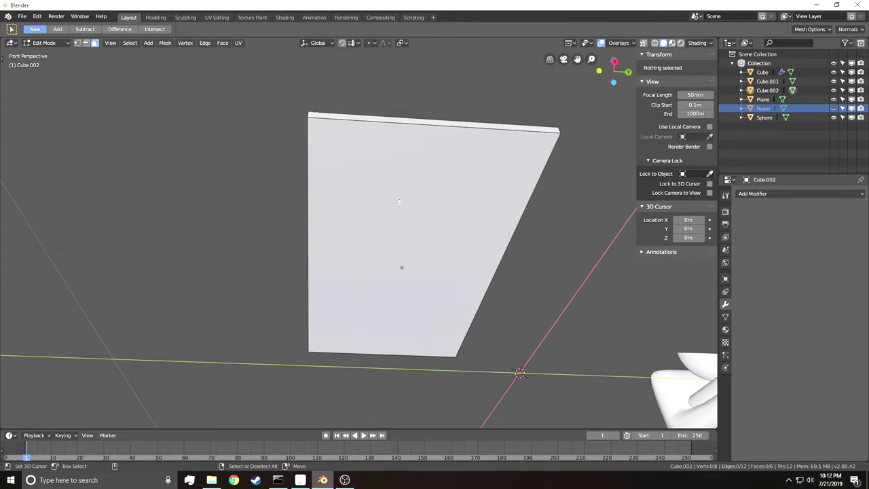
key(ctrl+t)
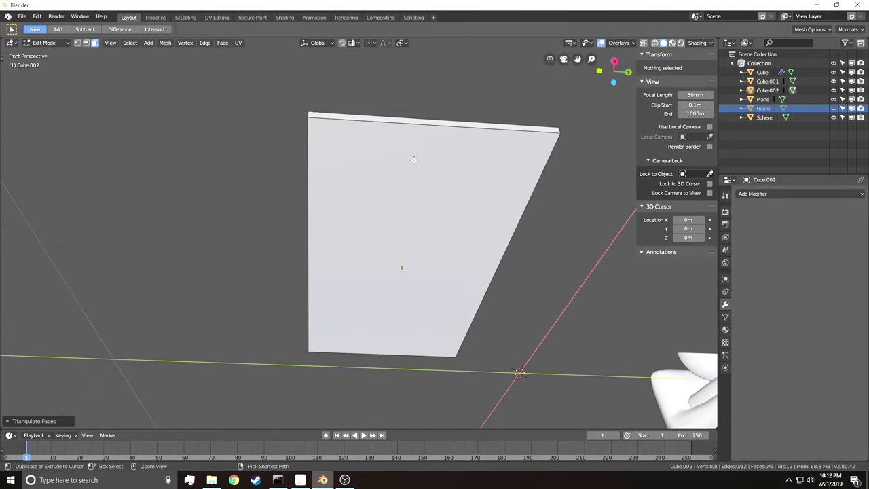
key(ctrl+r)
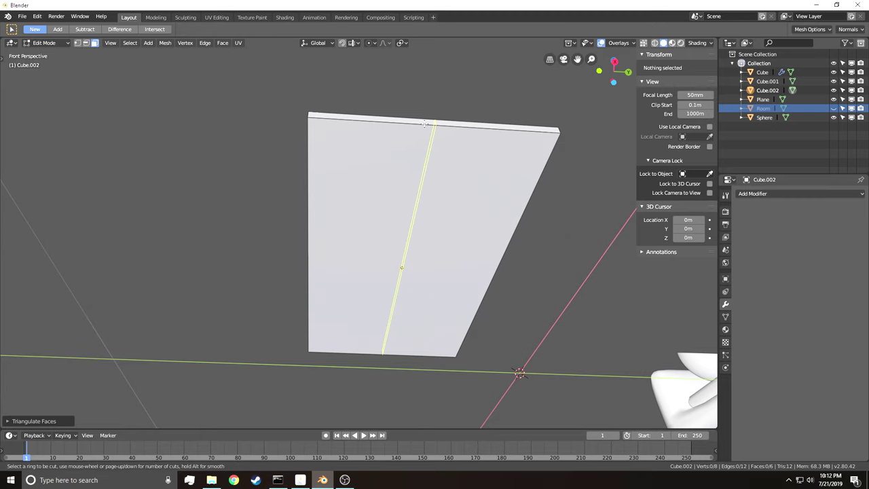
scroll(424, 123, up, 1)
click(424, 123)
right_click(424, 123)
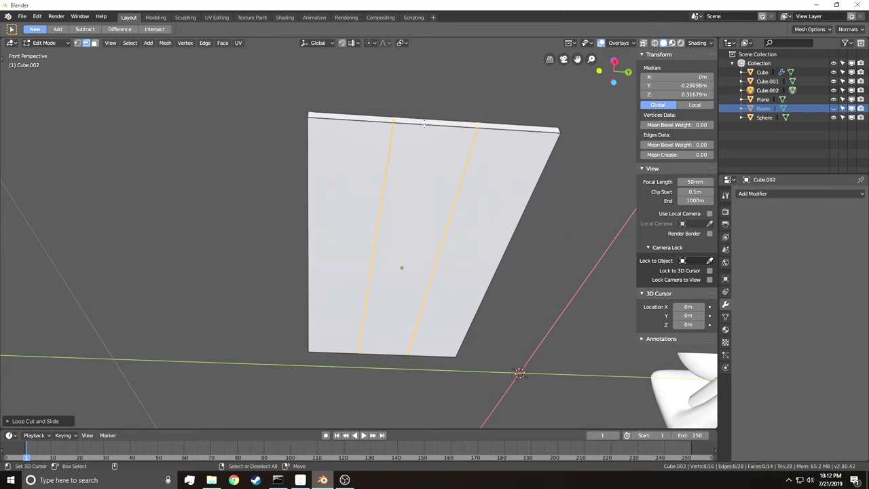
- Spread the two lengthwise loop cuts towards the slab's long edges by scaling them about 2.18 along Y, and clear the selection
key(s)
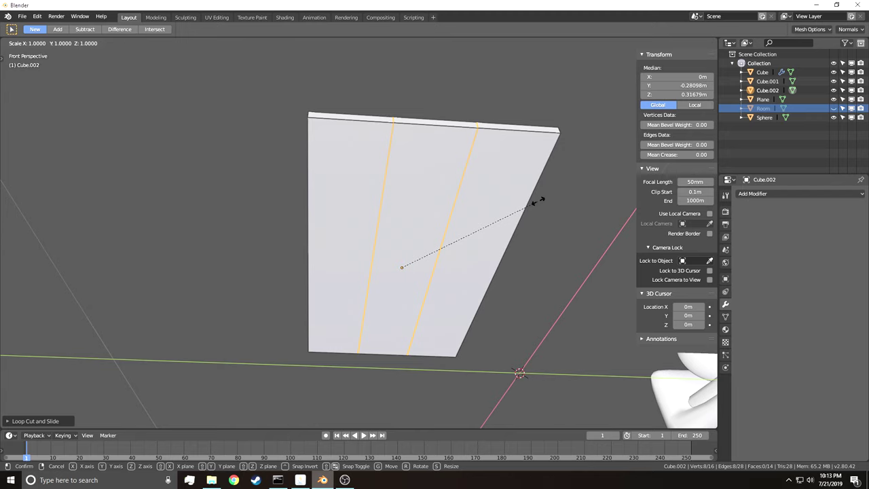
key(y)
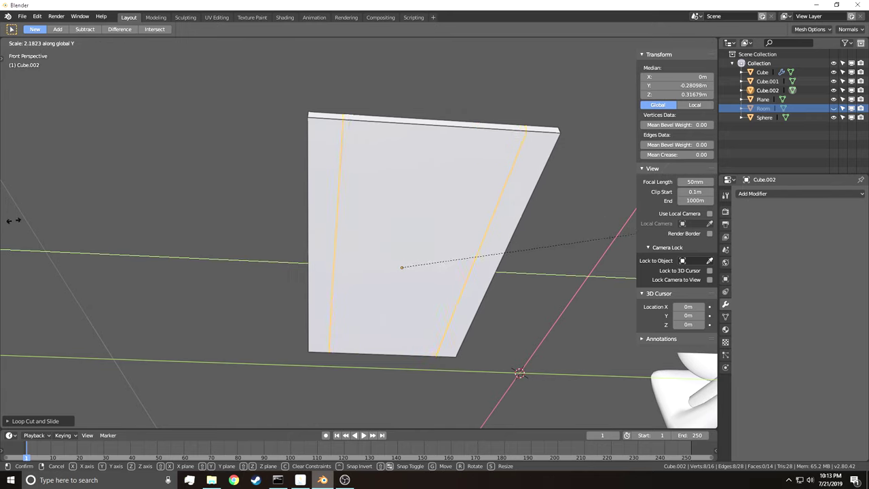
click(14, 220)
key(alt+a)
key(ctrl+r)
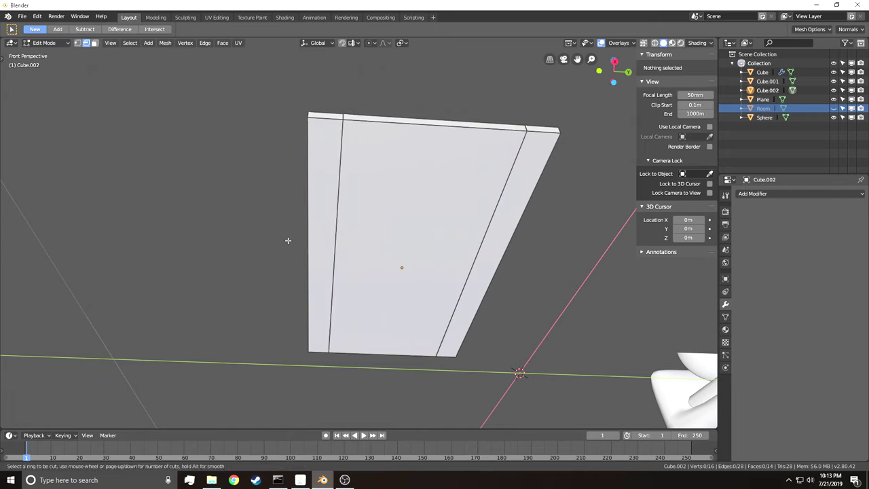
click(311, 239)
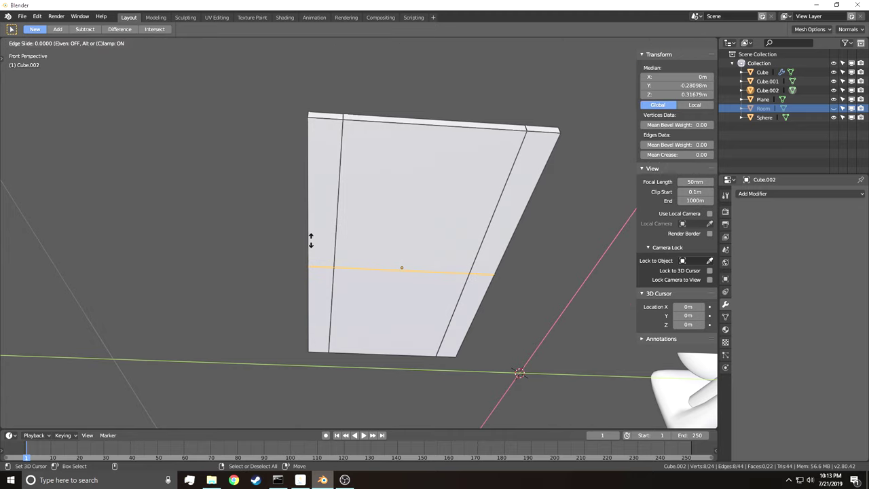
right_click(311, 240)
key(alt+a)
- Add two loop cuts across the slab's width and spread them towards its short ends by scaling about 2.5 along X
key(ctrl+r)
scroll(311, 239, up, 1)
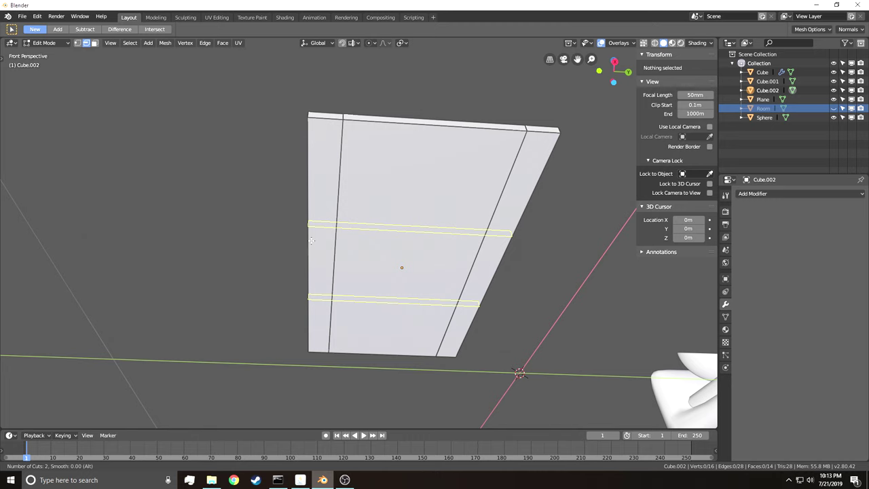
click(311, 239)
right_click(311, 240)
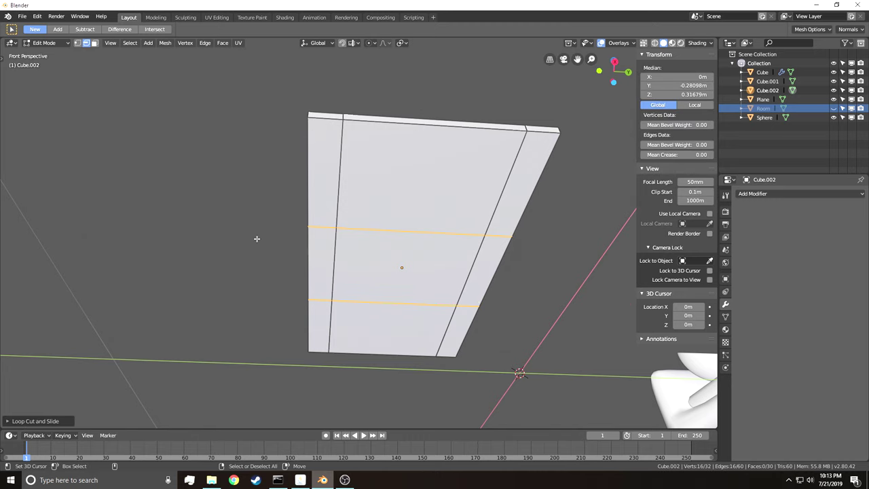
key(s)
key(x)
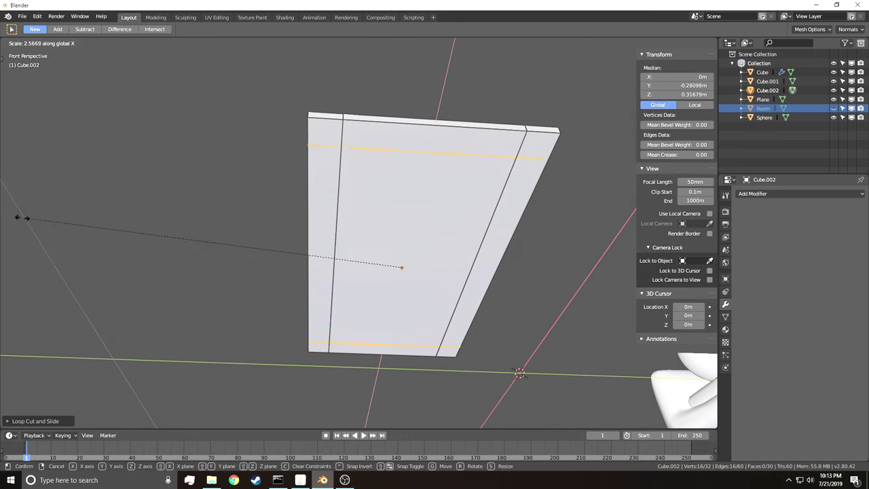
click(30, 213)
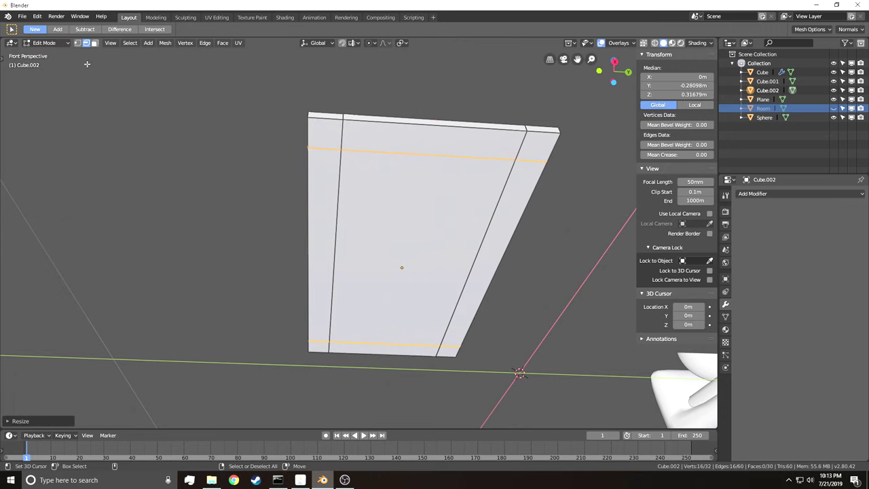
- Select the four corner faces on the slab's underside and inset them with a thickness of about 0.04
click(94, 43)
click(538, 144)
shift+click(324, 130)
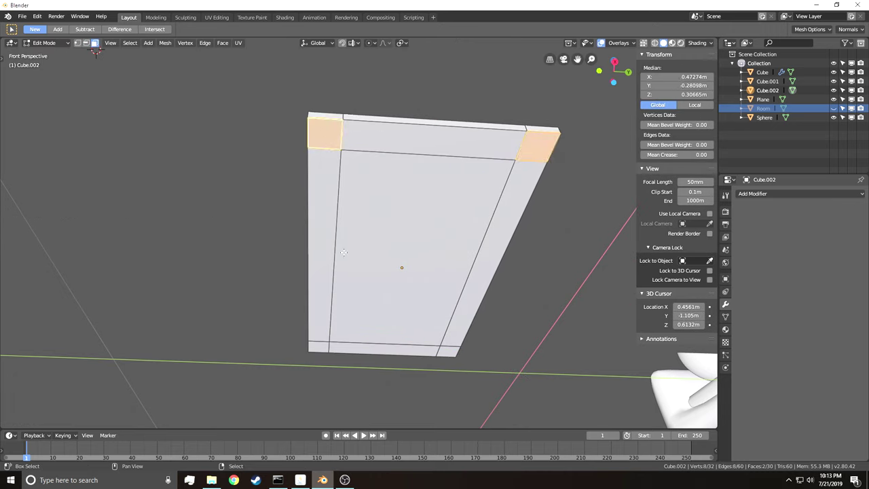
shift+click(319, 347)
shift+click(443, 352)
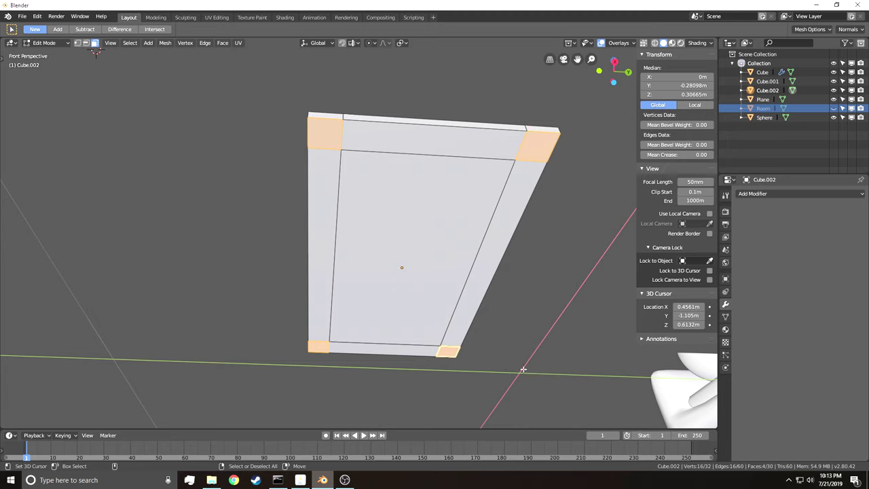
key(i)
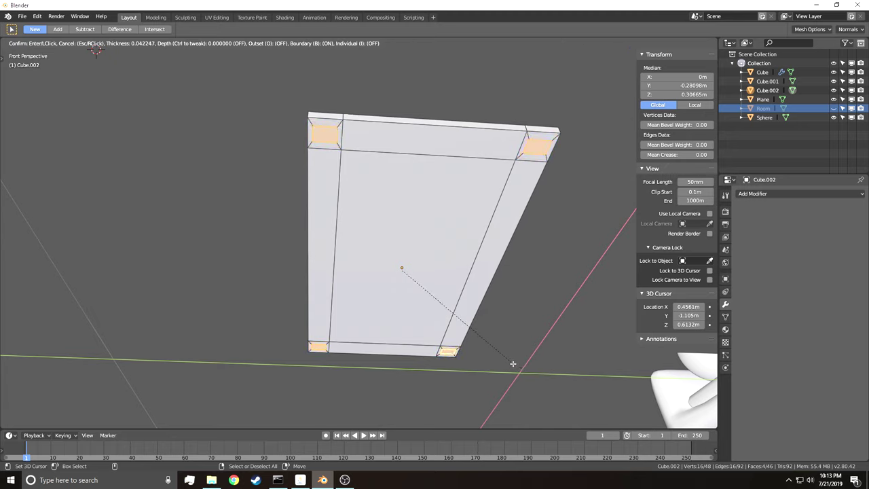
click(514, 363)
- Extrude the four inset corner faces down about 0.3 m to form table legs and unhide the Room object
key(e)
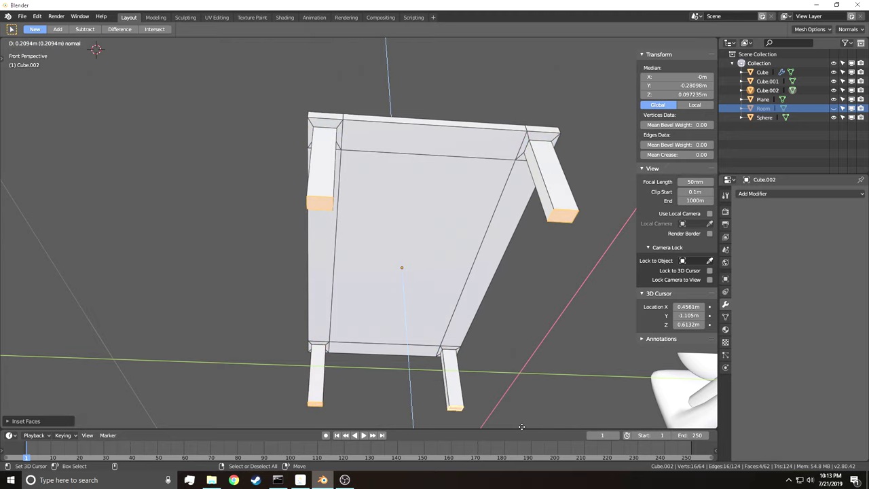
click(521, 76)
key(shift+grave)
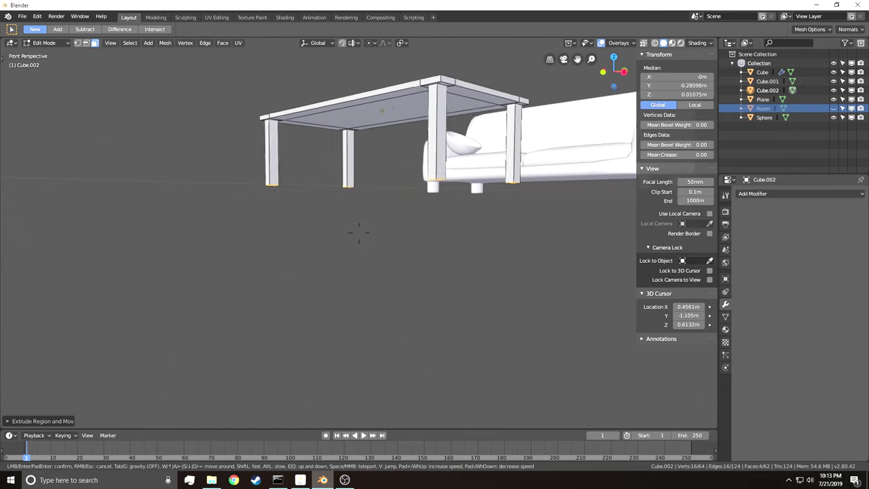
click(359, 231)
click(833, 108)
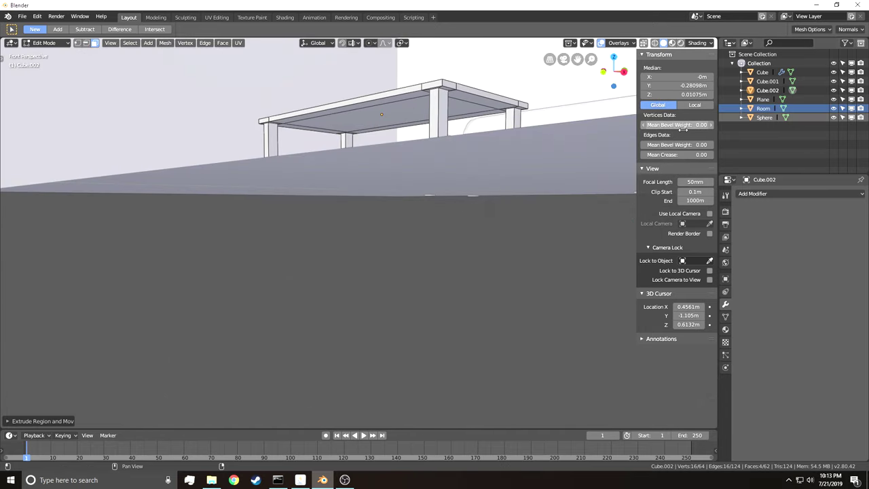
- Lower the ends of the four table legs along Z to about -0.001 m, just at floor level
key(shift+grave)
key(e)
key(w)
click(359, 231)
key(g)
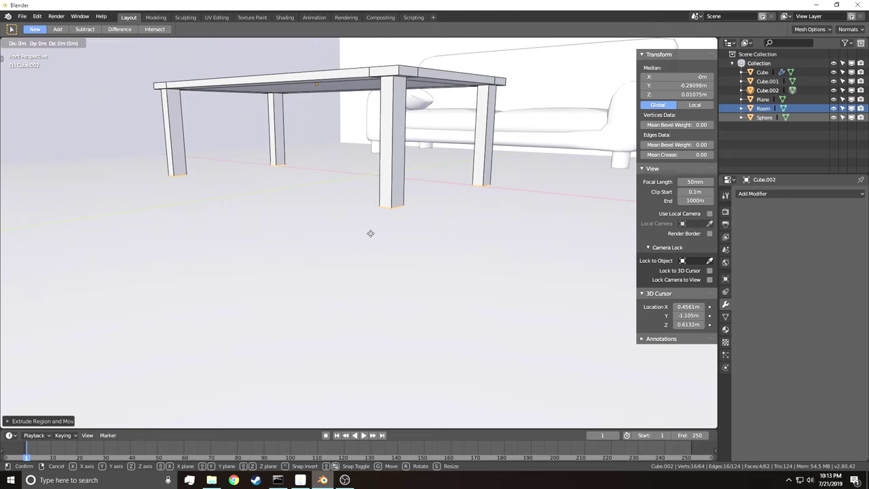
key(z)
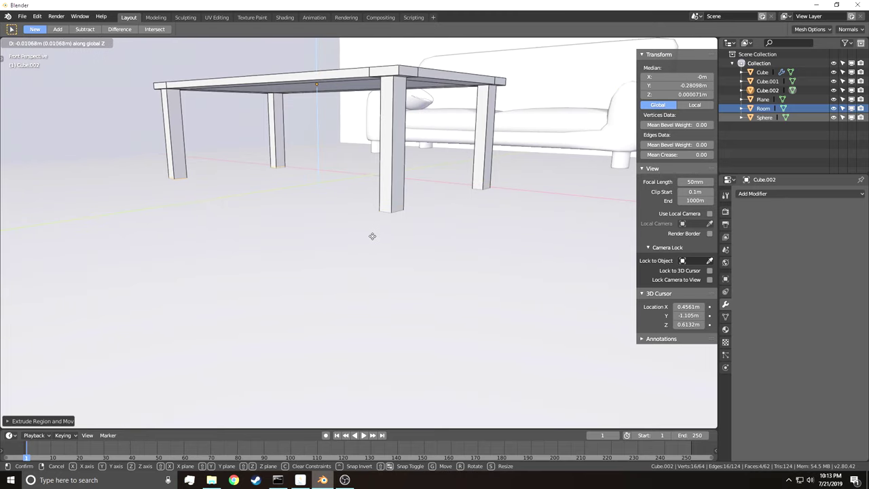
click(373, 238)
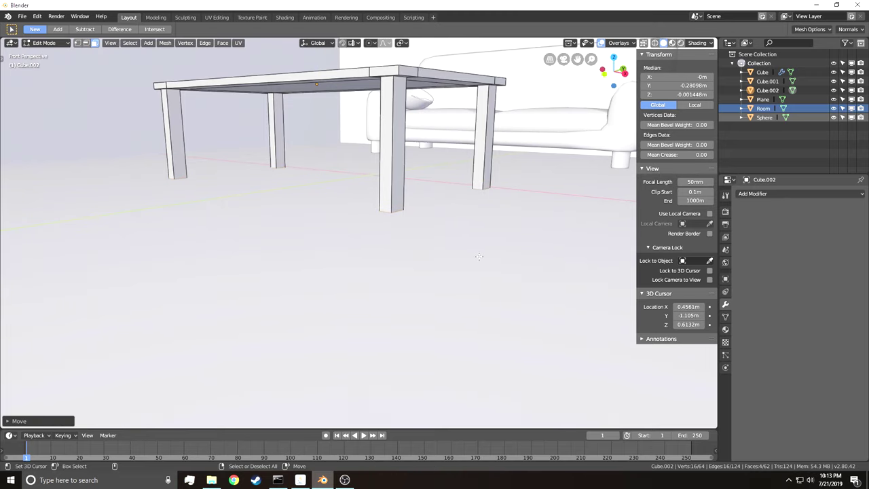
- Raise the leg ends along Z to about 0.060 m and extrude a foot section down from each to about 0.006 m
key(g)
key(z)
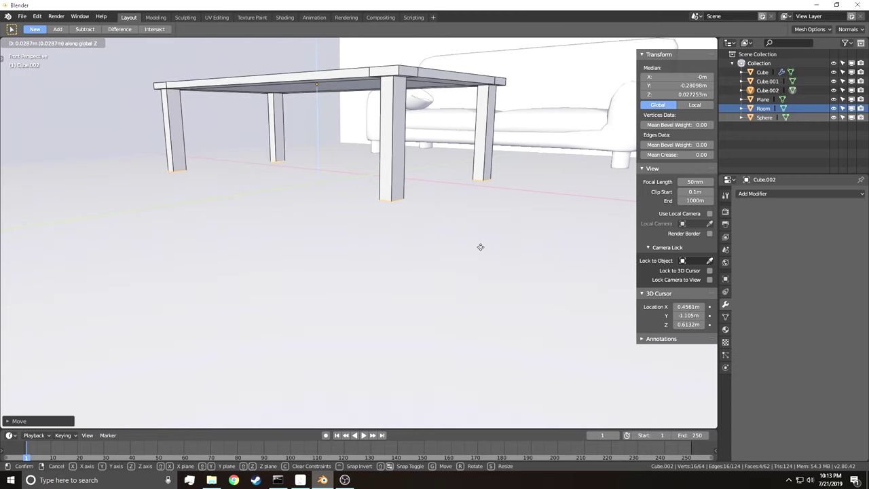
click(480, 236)
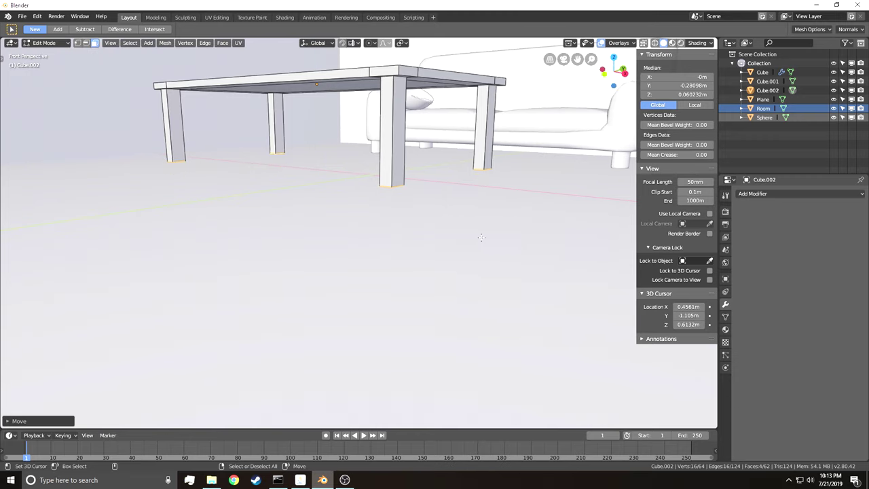
key(e)
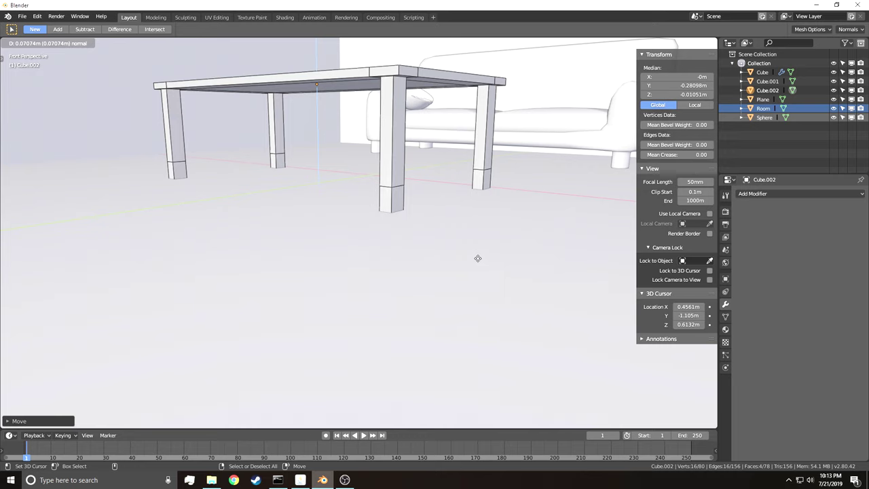
key(s)
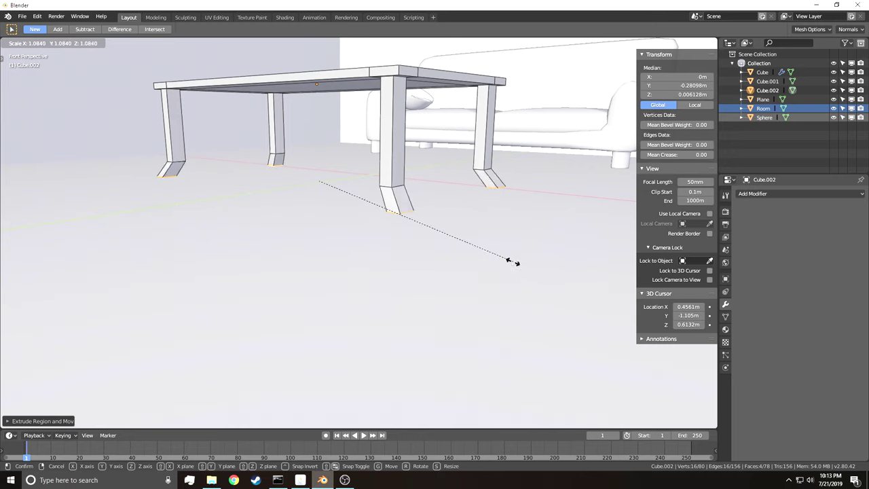
right_click(463, 247)
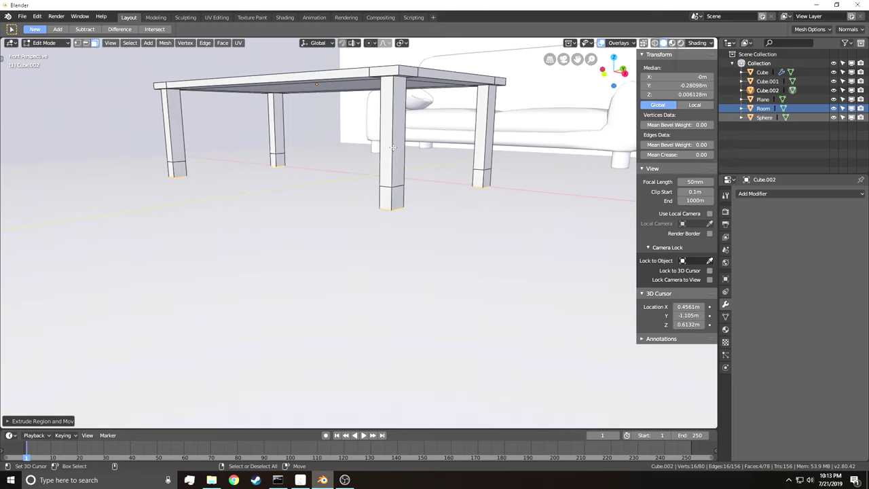
- Set the pivot point to Individual Origins and scale down the leg ends so each foot tapers
click(401, 43)
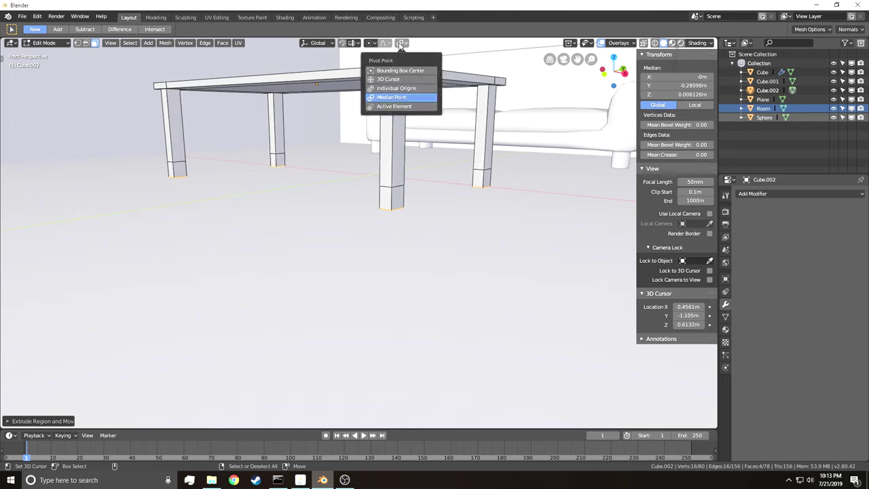
click(399, 88)
key(s)
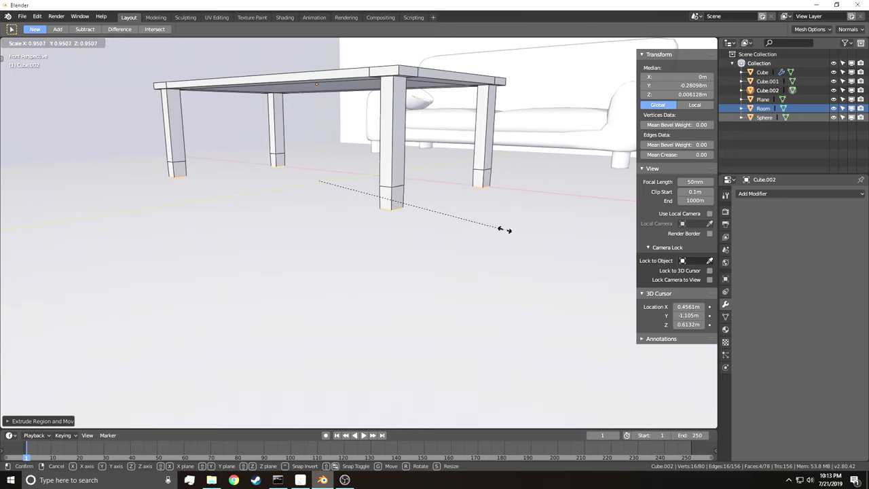
click(461, 215)
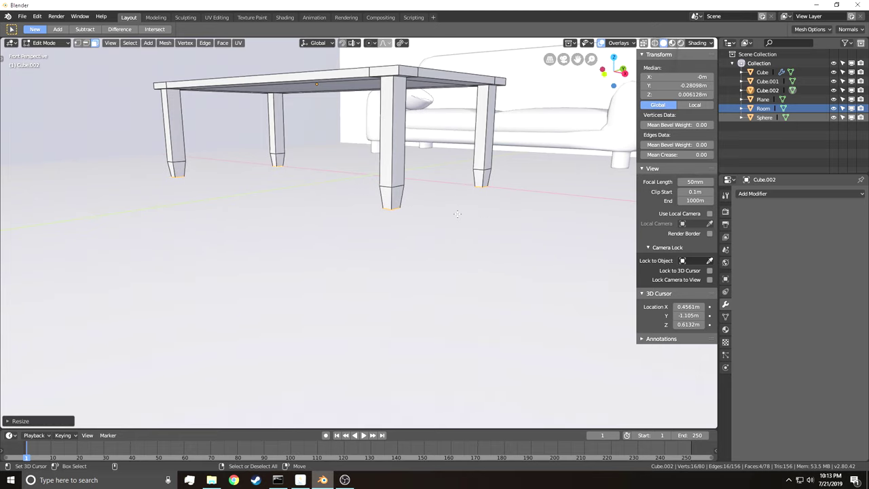
- Lower the tapered leg ends slightly along Z to the floor and clear the selection
key(g)
key(z)
click(457, 216)
key(alt+a)
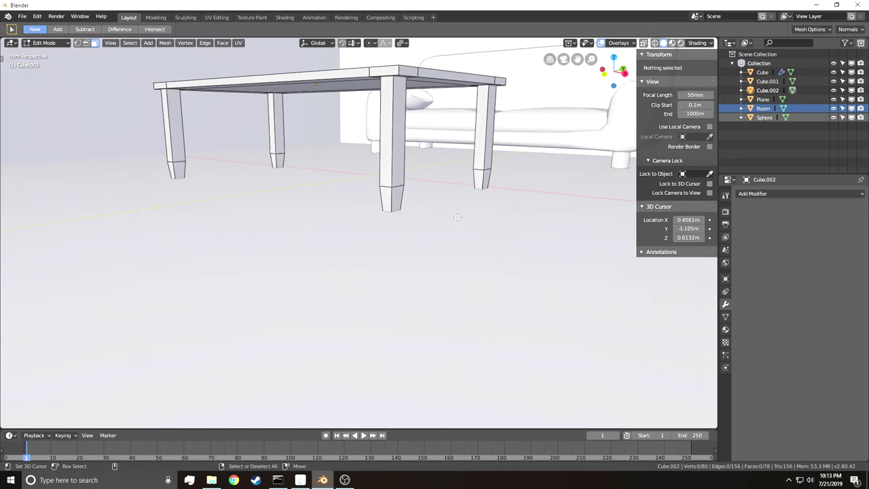
- Leave mesh editing and add a Subdivision Surface modifier to the coffee table
key(Tab)
click(458, 218)
key(shift+grave)
key(s)
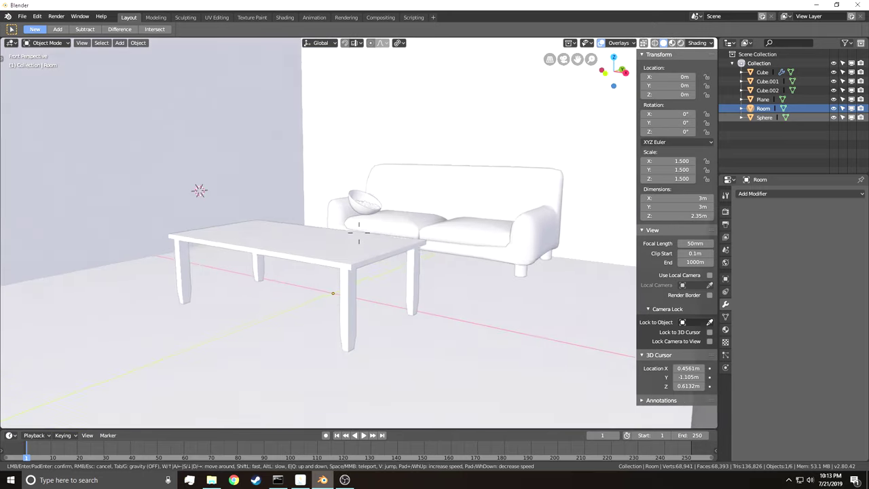
key(w)
click(359, 233)
click(407, 161)
click(791, 194)
click(709, 347)
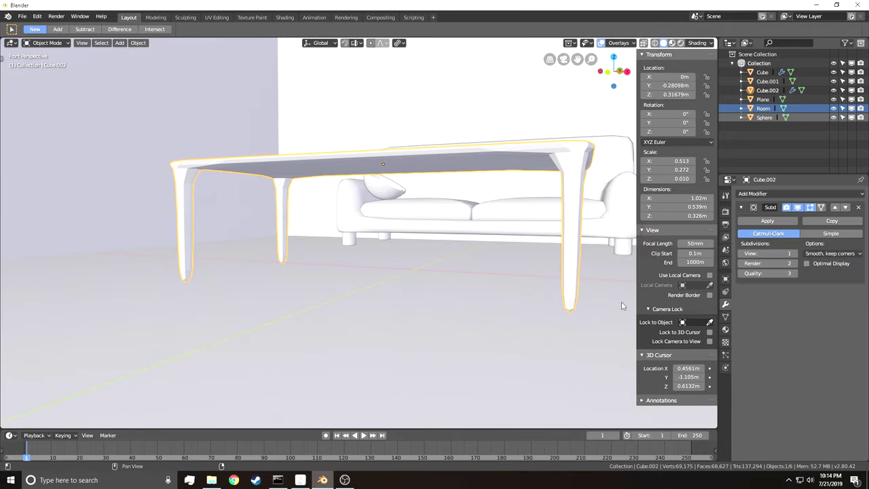
- Subdivide all faces of the coffee table's mesh once, return to Object Mode and deselect the table
key(shift+grave)
key(e)
click(360, 233)
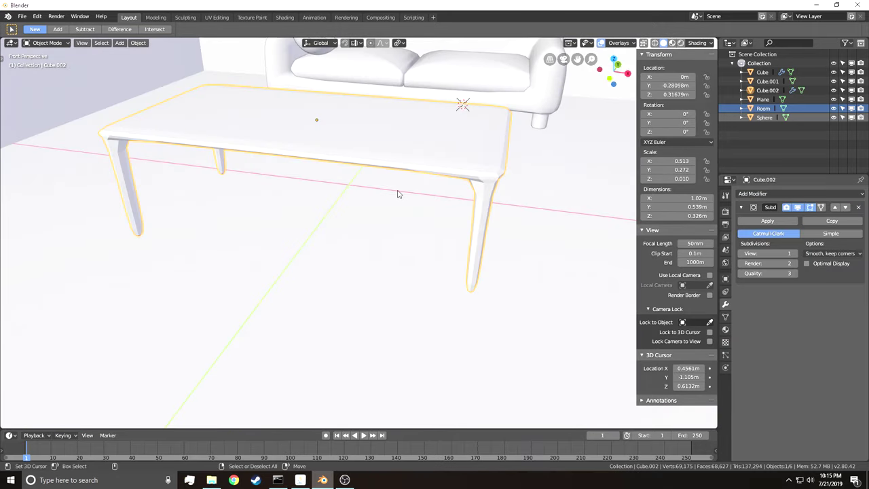
key(Tab)
key(a)
right_click(398, 193)
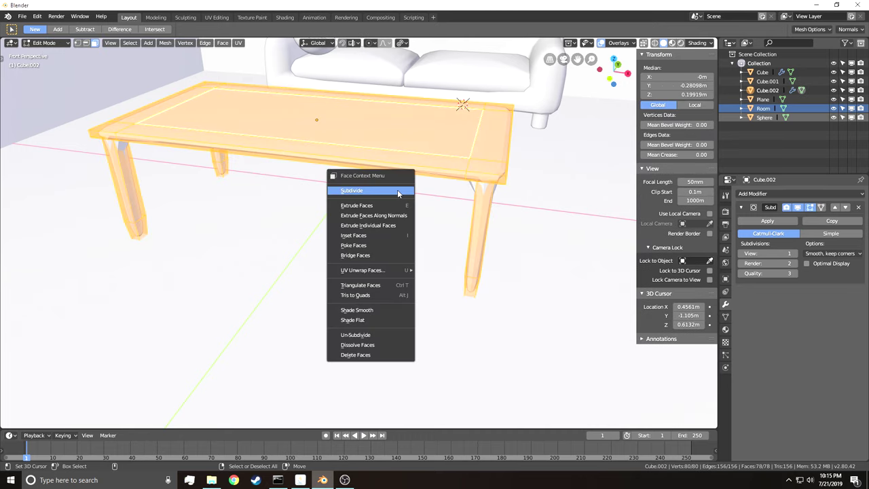
click(398, 193)
key(Tab)
click(394, 215)
- Apply smooth shading to the coffee table
key(shift+grave)
key(d)
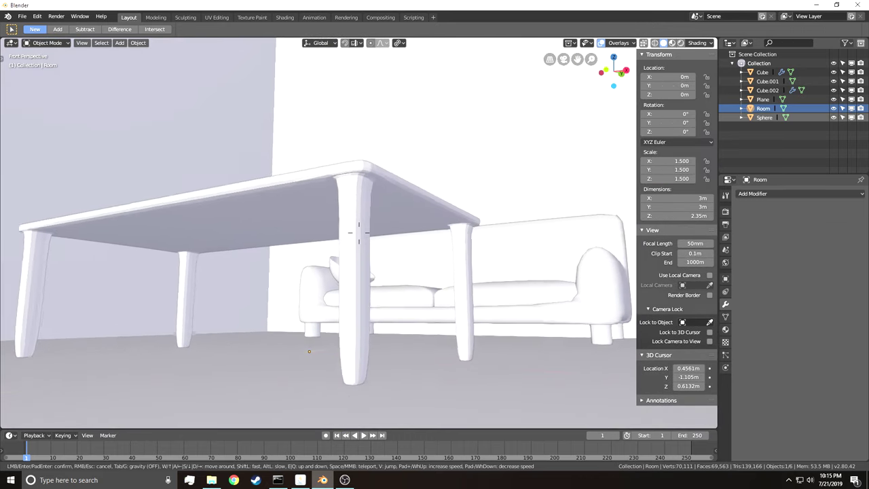
click(359, 233)
click(359, 233)
right_click(359, 233)
key(Tab)
click(354, 244)
right_click(354, 239)
key(Escape)
key(Tab)
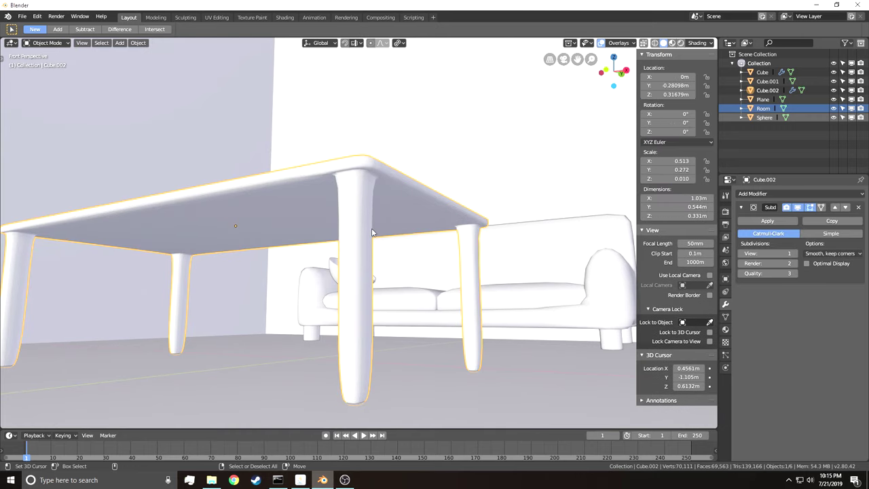
- Cut an edge loop around each table leg and slide it up against the underside of the tabletop
right_click(369, 197)
key(shift+grave)
click(360, 233)
right_click(359, 233)
key(Tab)
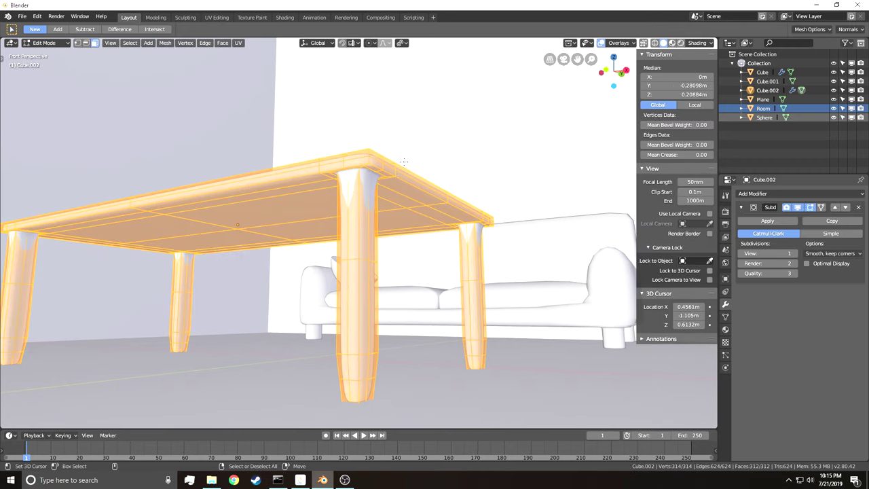
key(alt+a)
key(ctrl+r)
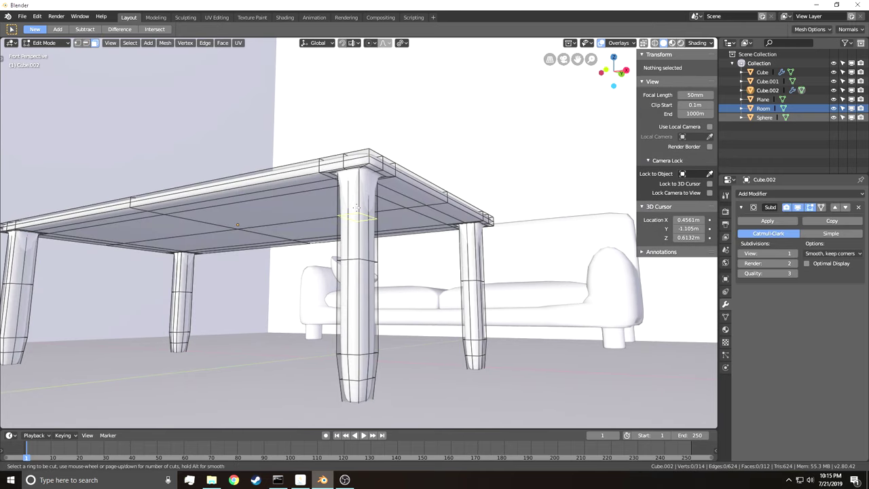
click(371, 212)
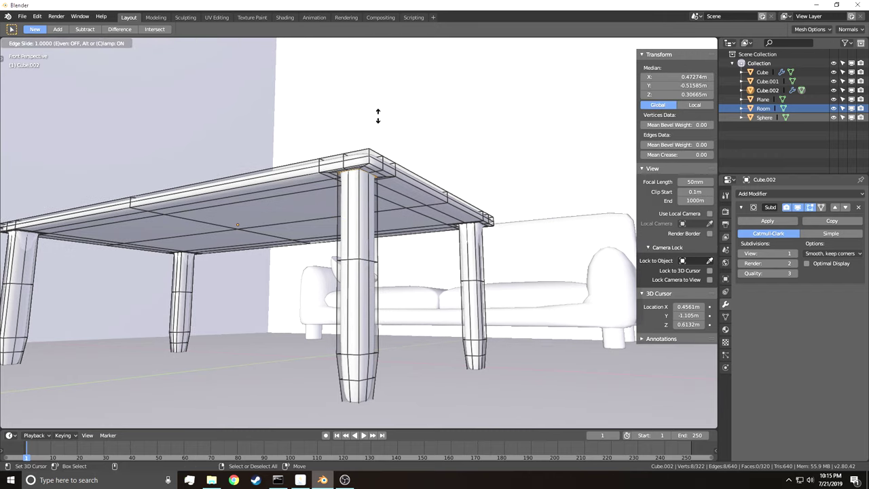
click(378, 116)
key(Tab)
right_click(474, 254)
- Duplicate the coffee table and move the copy beside the sofa, to about Y 1.134 m and X -0.948 m
key(shift+grave)
key(s)
key(a)
click(359, 233)
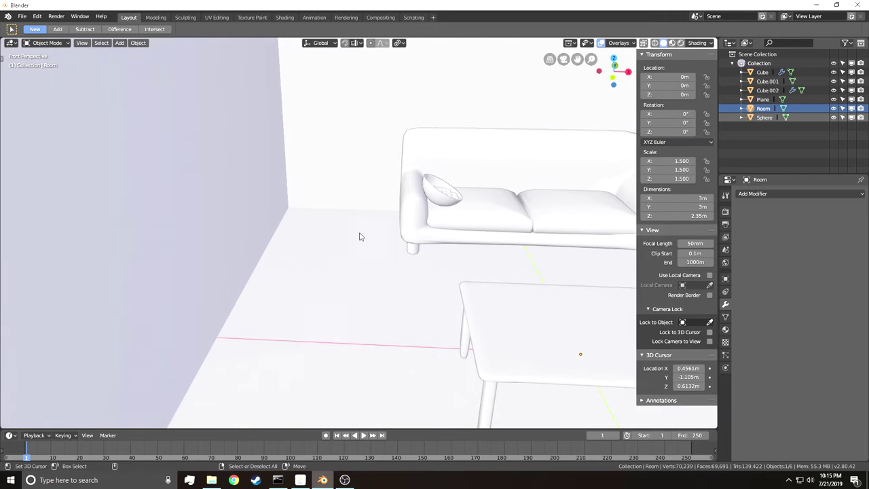
scroll(357, 235, down, 5)
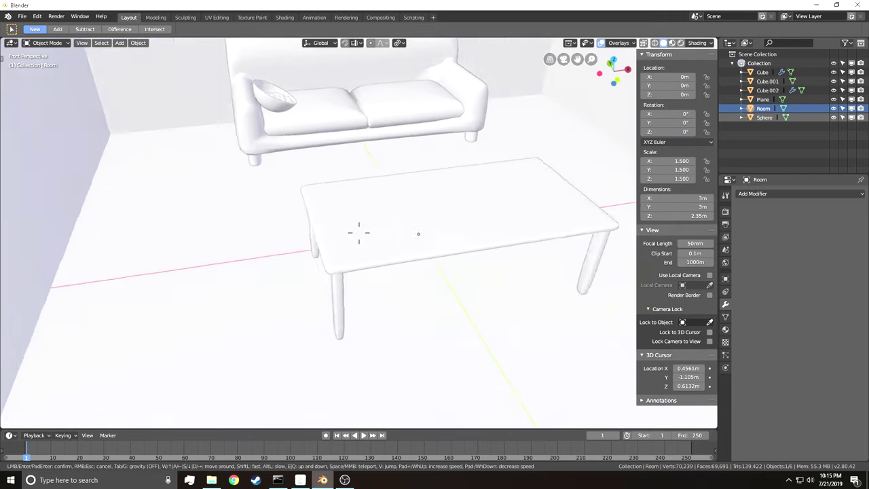
click(388, 241)
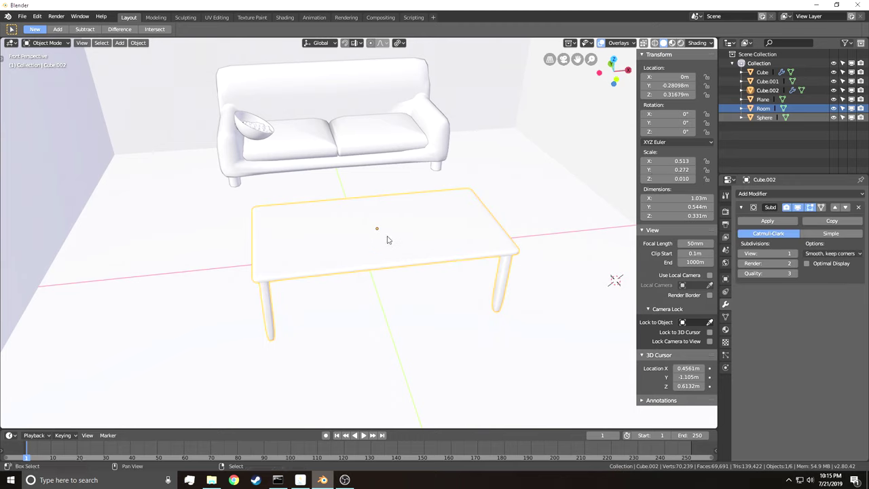
key(shift+d)
right_click(388, 239)
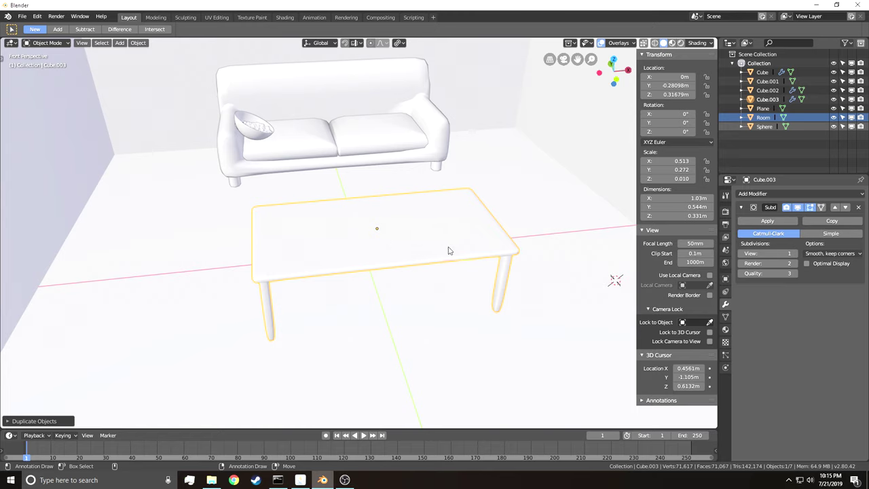
key(g)
key(y)
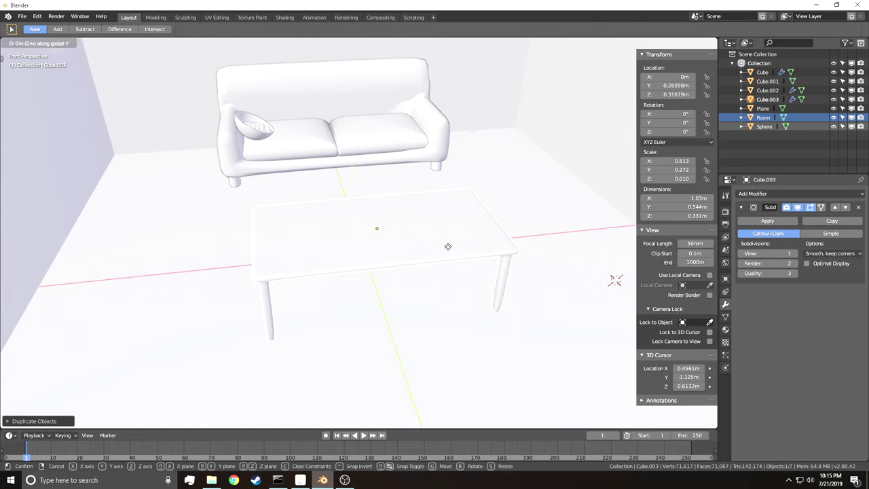
click(438, 122)
key(g)
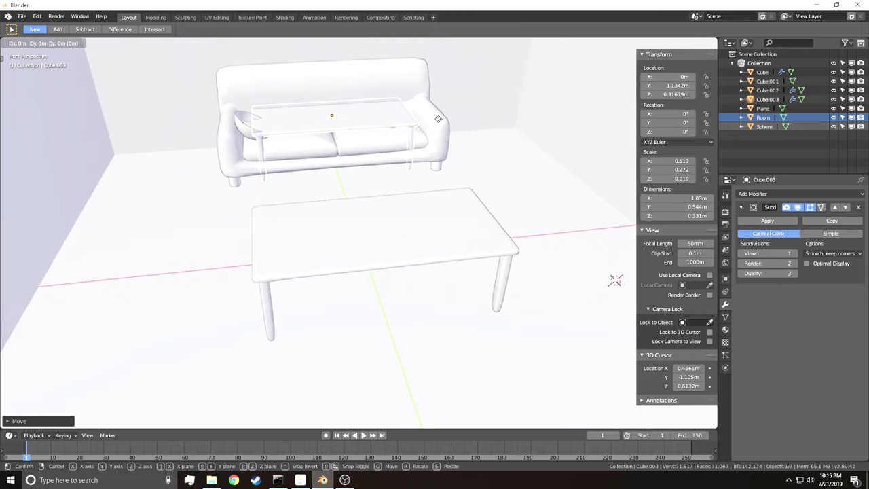
key(x)
click(288, 139)
- Scale the copied table along X to about 0.25 m wide, making it a side table
key(s)
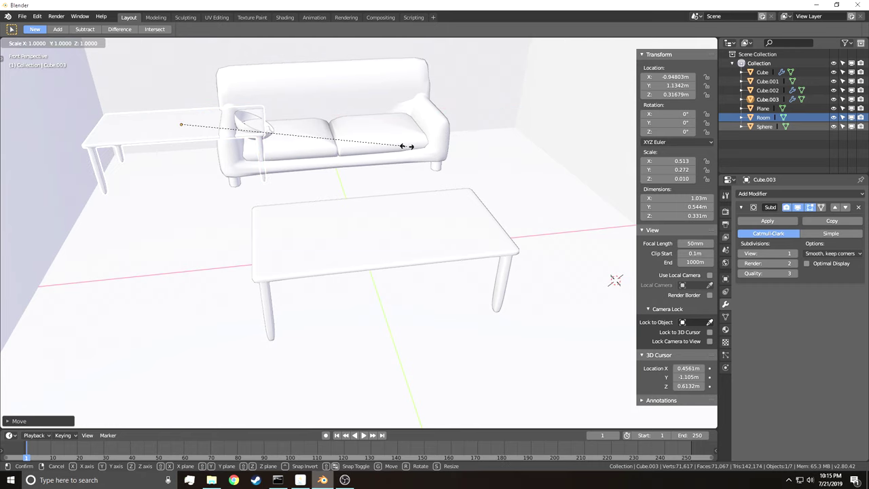
key(x)
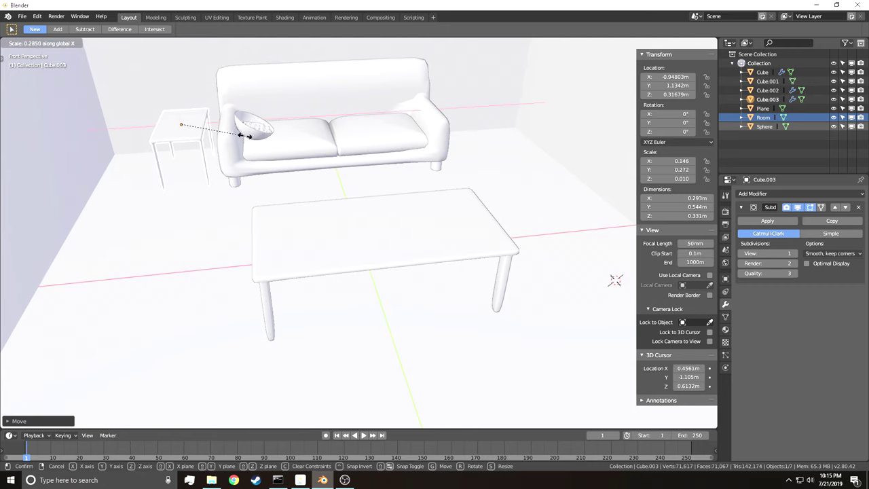
click(235, 136)
- Widen the side table along X to about 0.31 m
key(shift+grave)
key(w)
key(q)
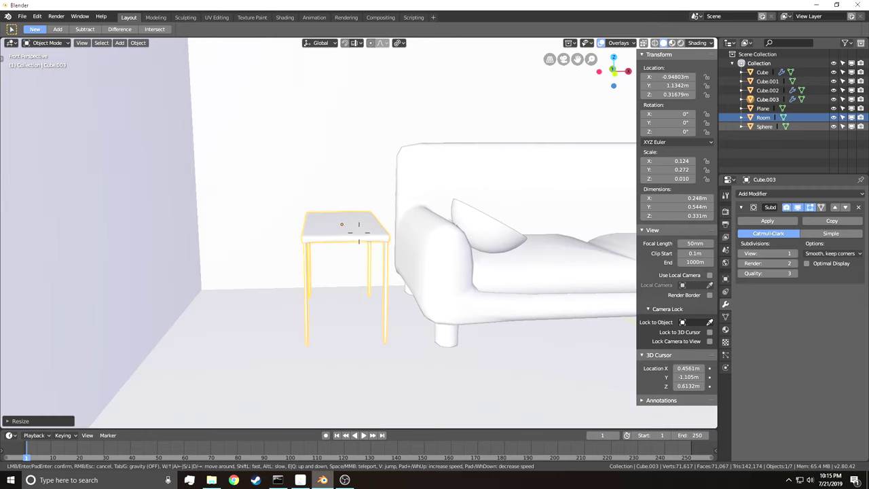
key(w)
key(e)
key(s)
click(359, 233)
key(shift+grave)
key(s)
click(359, 232)
key(s)
key(x)
click(331, 235)
- Scale the side table along Y to about 0.41 m and shift it along X to about -0.925 m
key(s)
key(y)
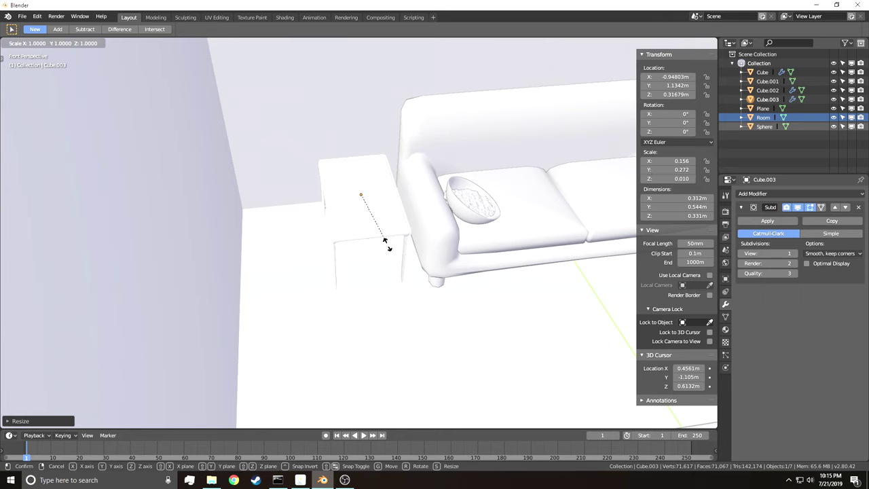
click(384, 238)
key(g)
key(x)
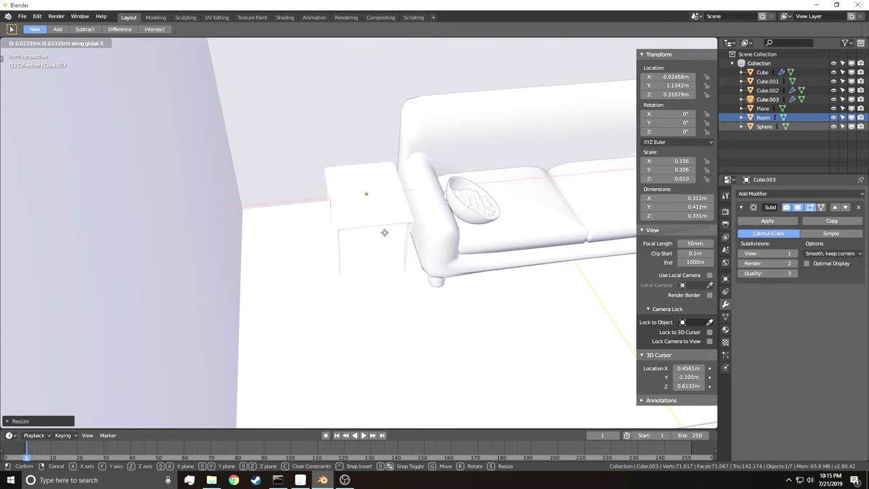
click(380, 233)
- Snap the 3D cursor to the centre vertex of the side table's top
key(shift+grave)
key(s)
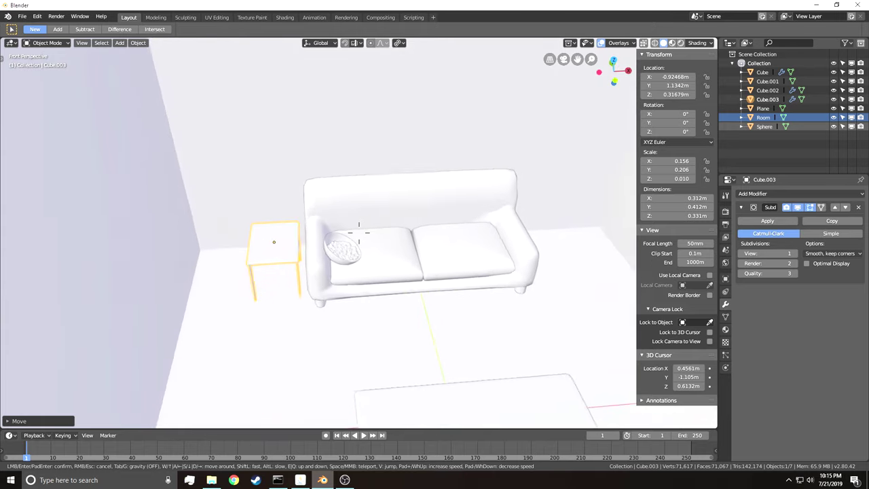
key(w)
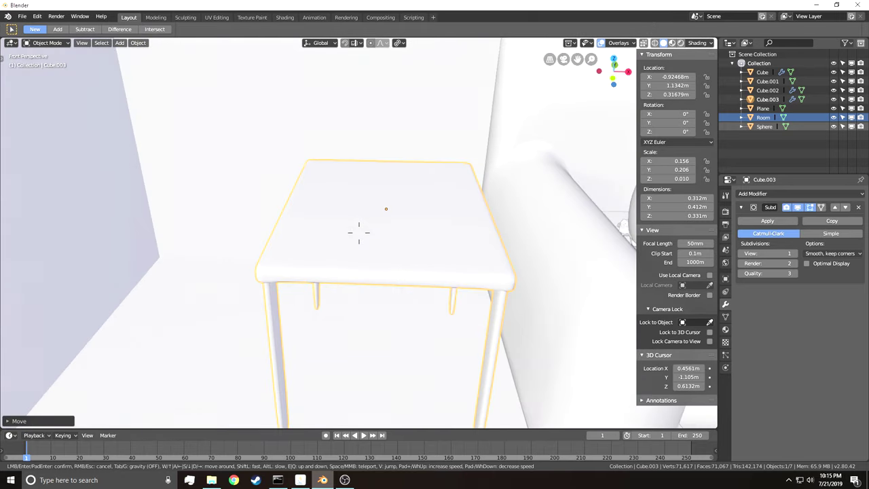
click(361, 236)
click(367, 230)
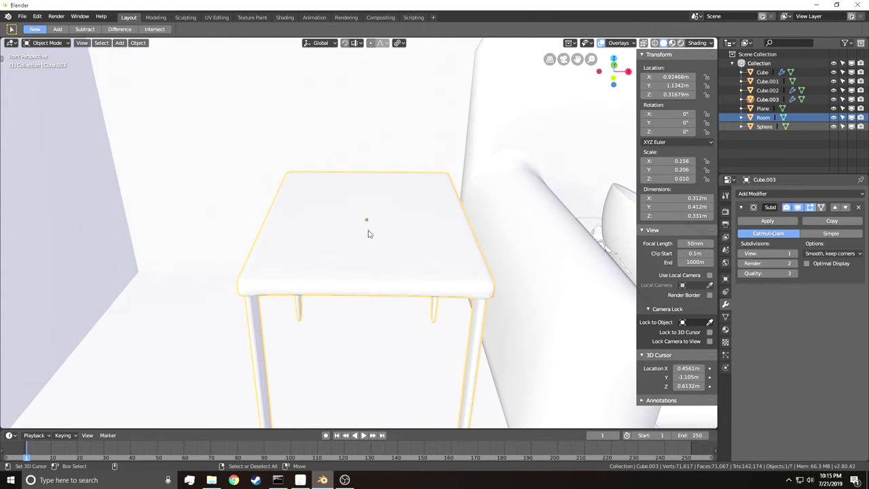
key(Tab)
click(77, 43)
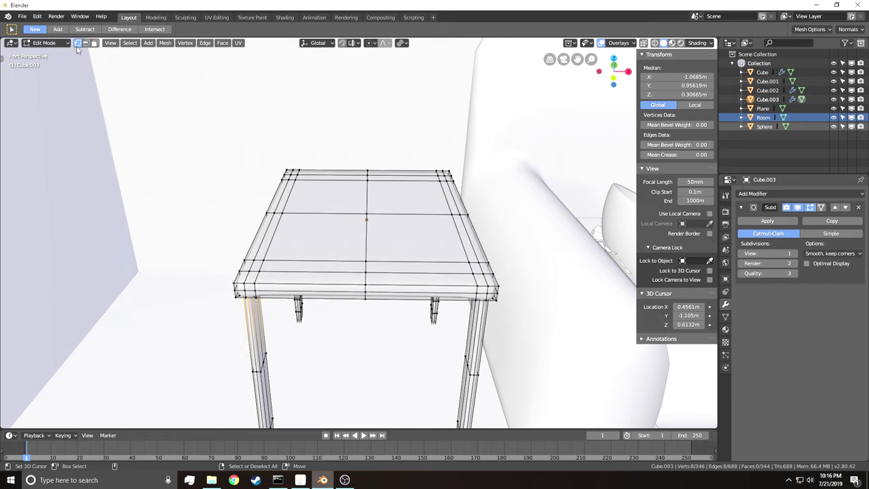
click(386, 216)
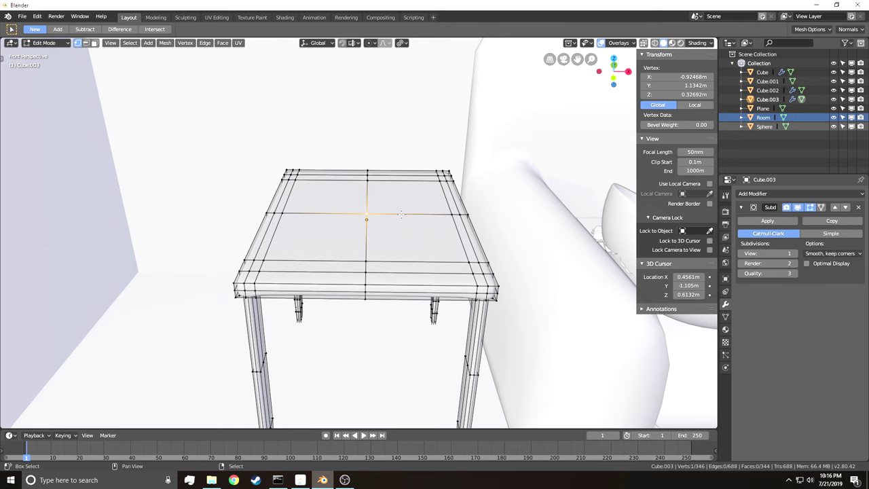
key(shift+s)
click(407, 258)
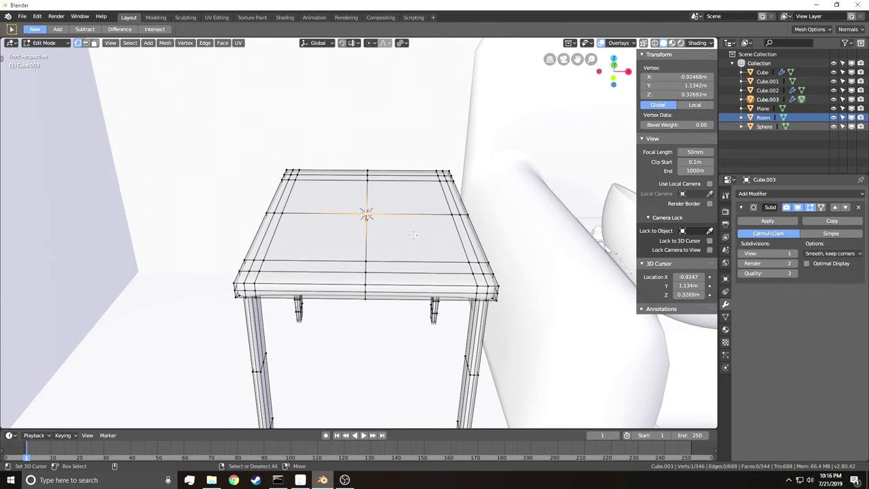
- Add a cube at the 3D cursor in Object Mode and scale it down to about 0.54 m
key(Tab)
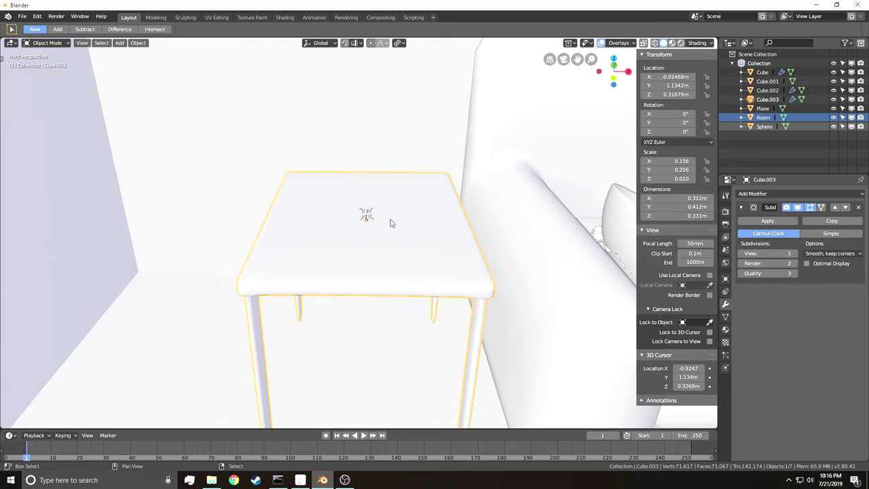
key(shift+a)
mouse_move(392, 225)
click(429, 231)
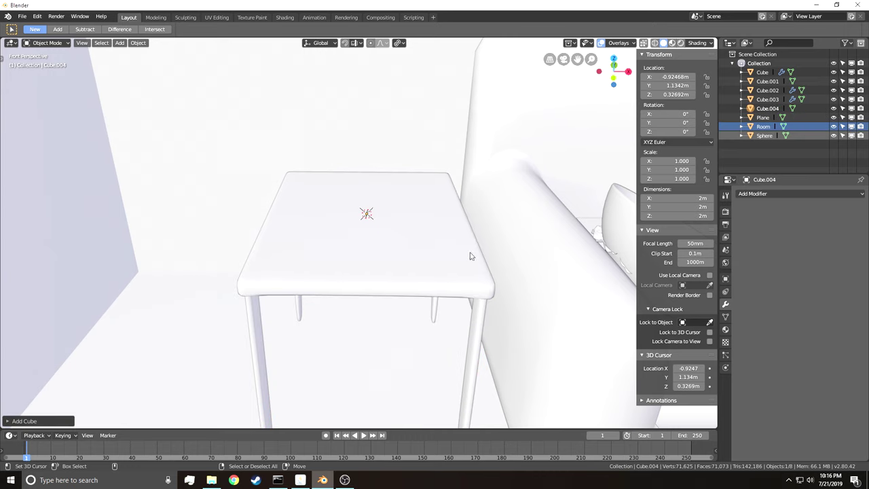
key(KP_Divide)
key(s)
click(417, 247)
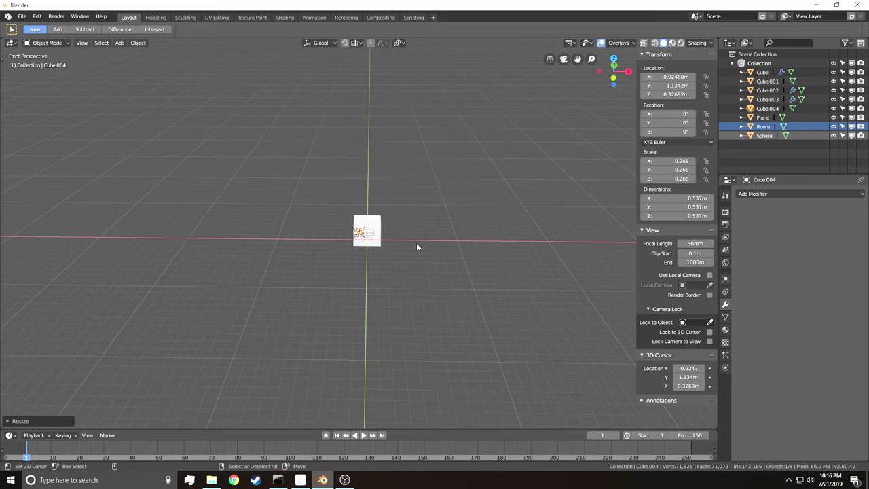
- Exit local view and scale the cube on the side table down to about 0.11 m
key(KP_Divide)
key(shift+grave)
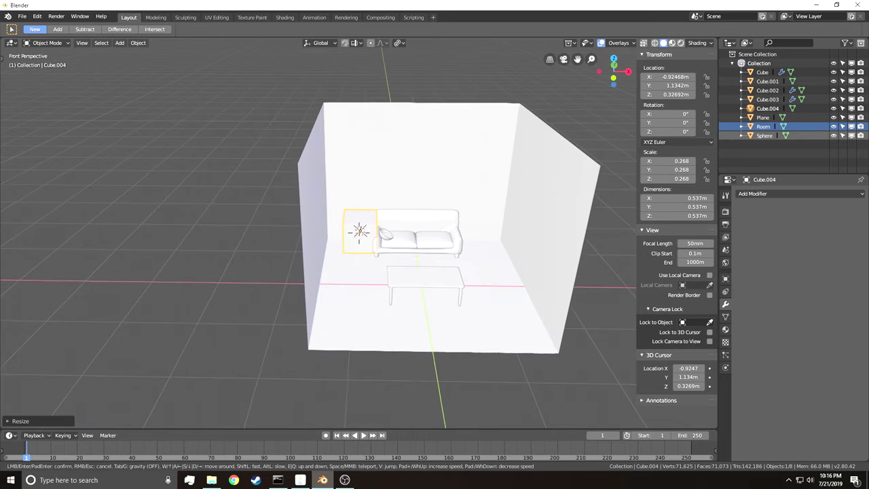
key(w)
click(385, 240)
key(s)
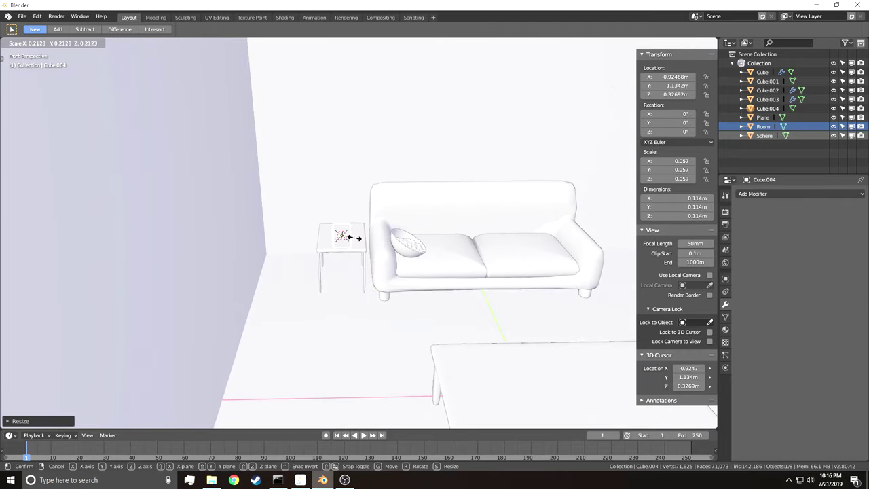
click(349, 236)
- Examine up close how the small cube sits on the side table's top
key(shift+grave)
key(w)
key(s)
key(w)
click(359, 233)
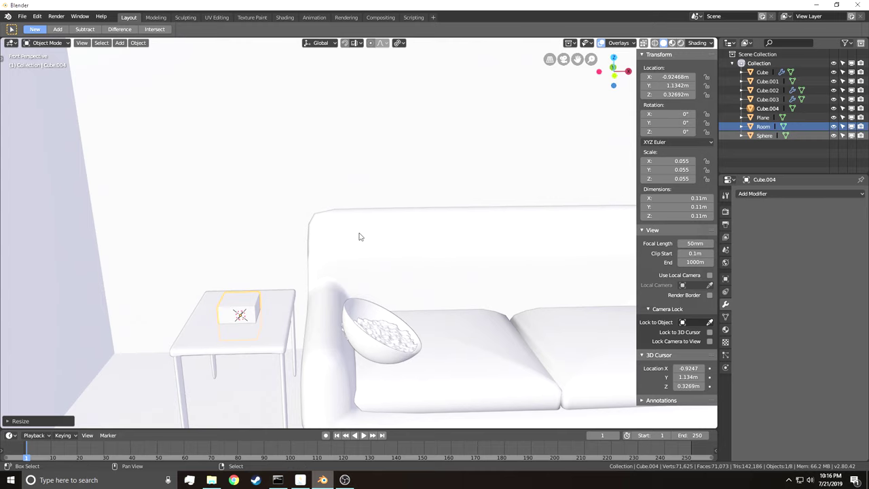
key(shift+grave)
key(w)
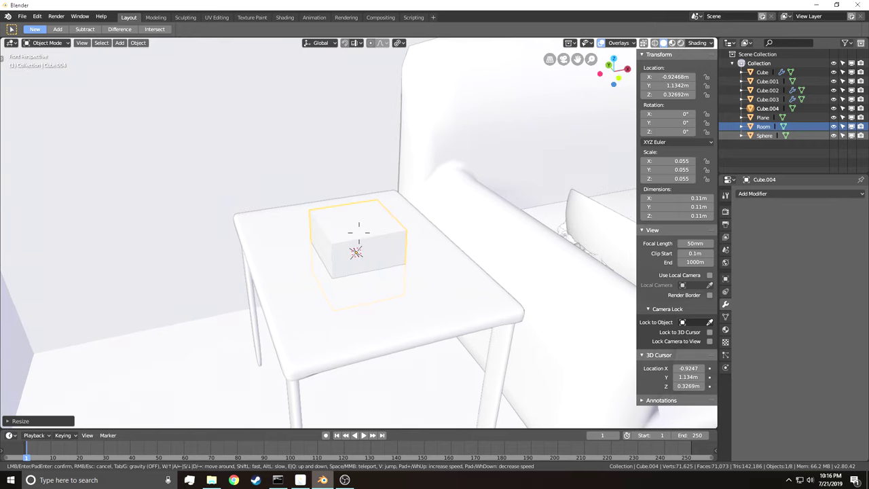
key(w)
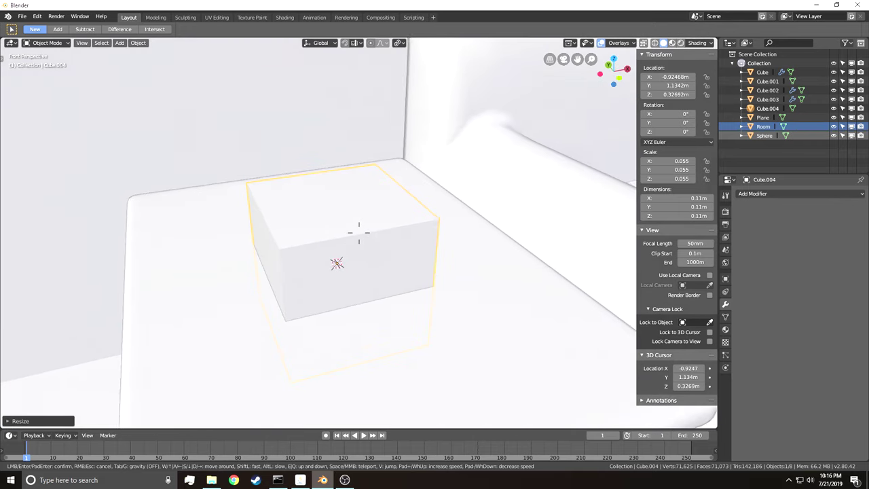
click(359, 232)
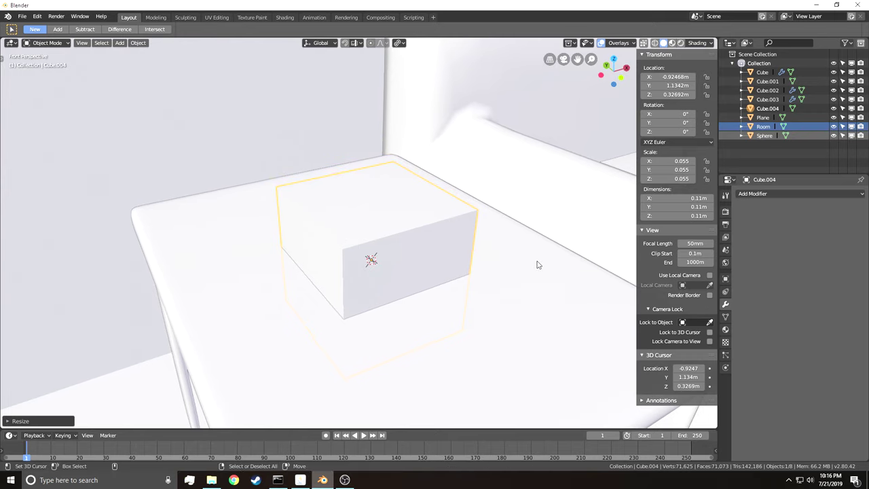
- Scale the cube to about 0.051 m along X and 0.022 m along Z, and raise it to about Z 0.335 m on the tabletop
key(s)
key(x)
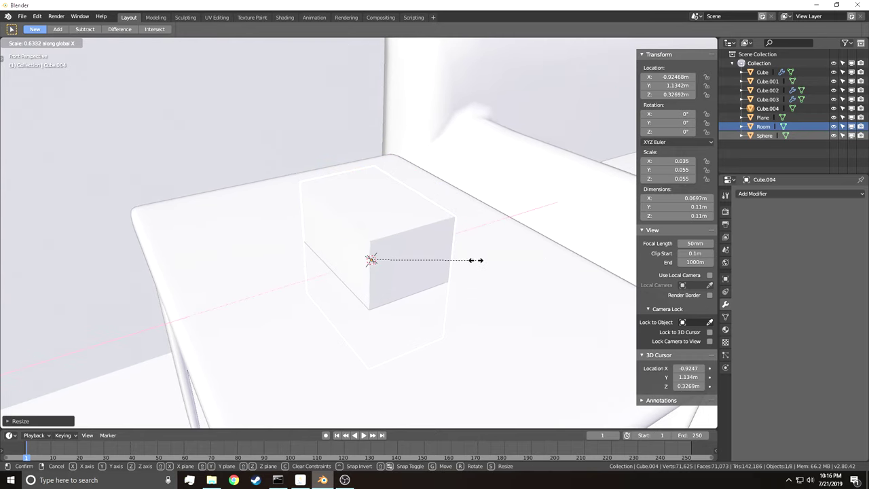
click(448, 263)
key(s)
key(z)
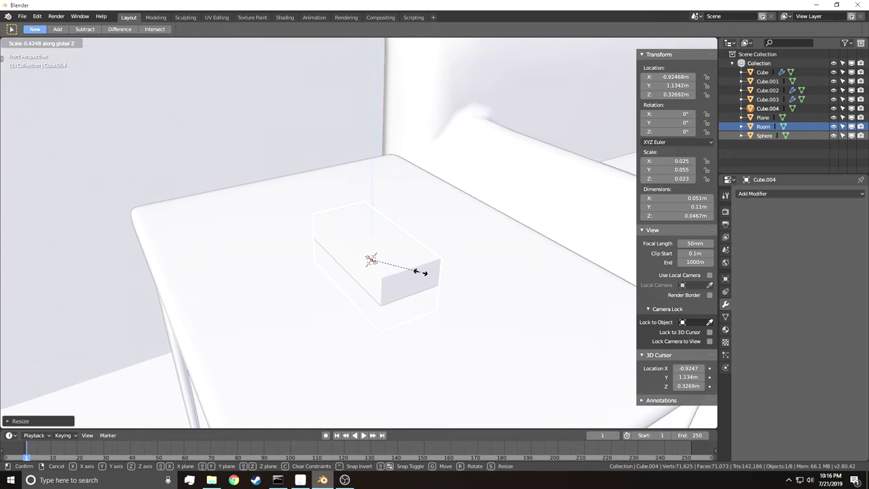
click(396, 273)
key(g)
key(z)
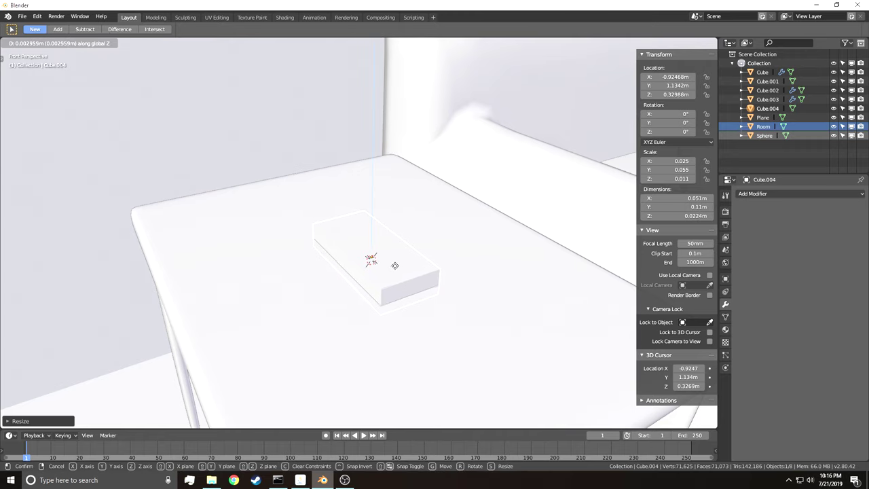
click(398, 261)
- Shrink the flat box to about 0.035 m along X and 0.074 m along Y, and shift it along Y to about 1.156 m
key(s)
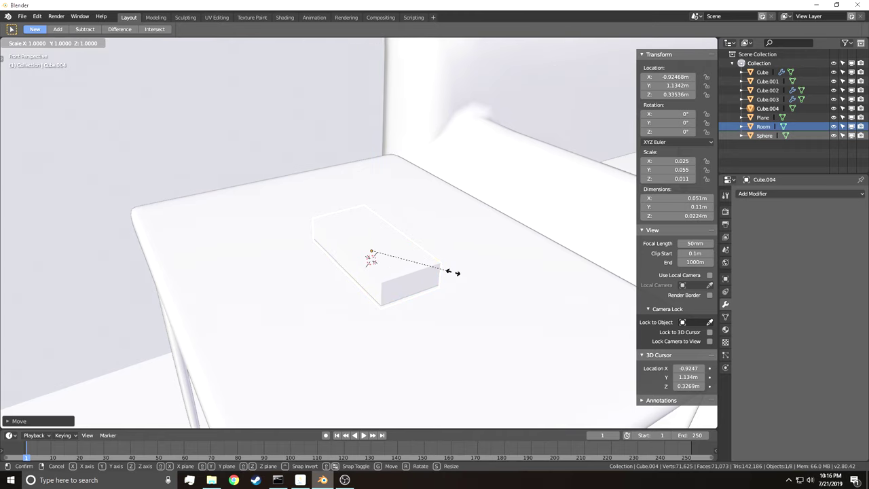
key(x)
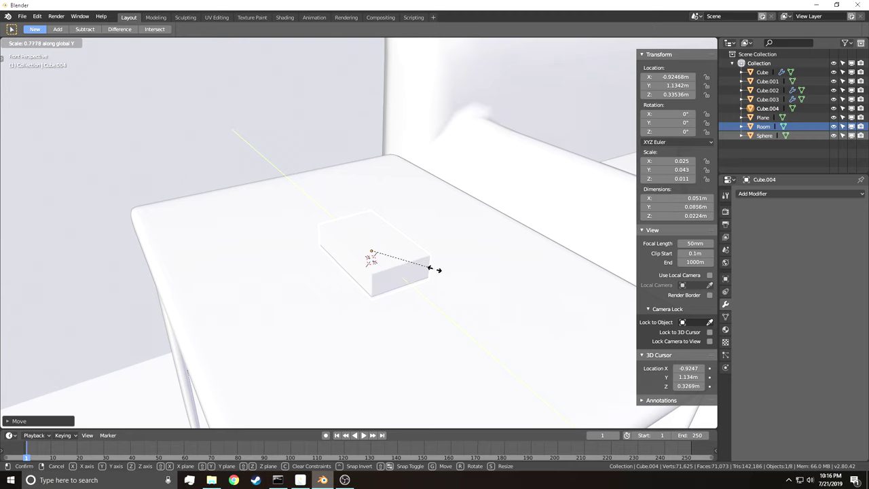
click(430, 270)
key(s)
key(x)
click(409, 266)
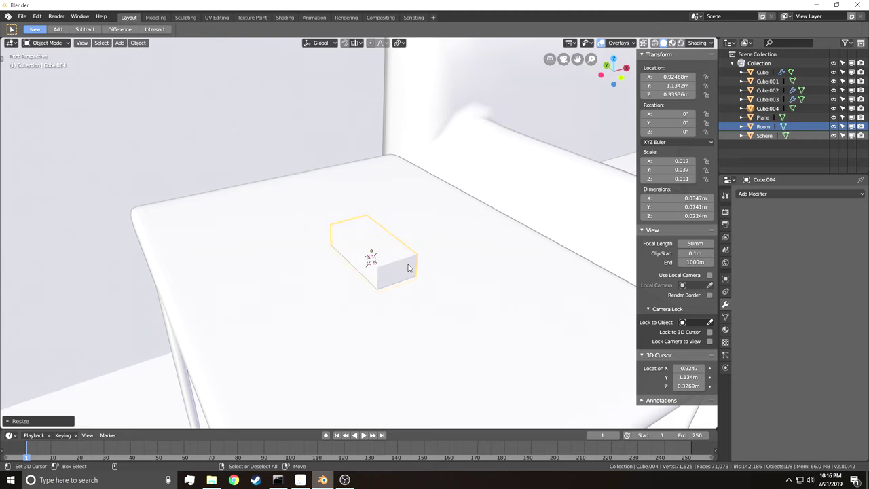
key(g)
key(y)
click(394, 255)
- Extrude the box's near end face in Edit Mode and move it along Y to about 0.01 m out from the original end
key(Tab)
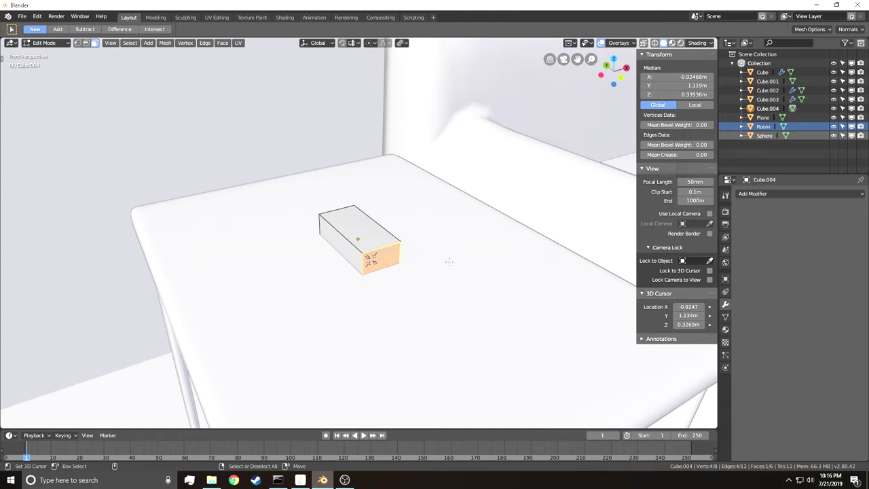
key(e)
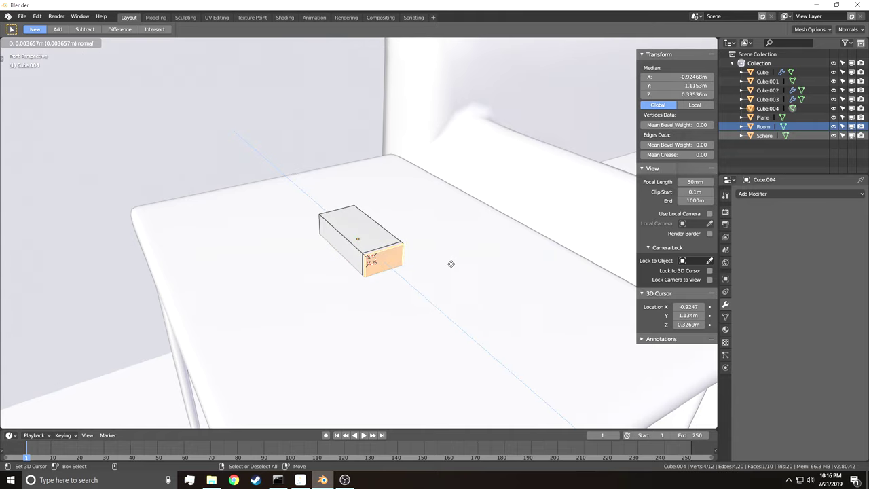
click(451, 264)
key(s)
key(x)
click(463, 263)
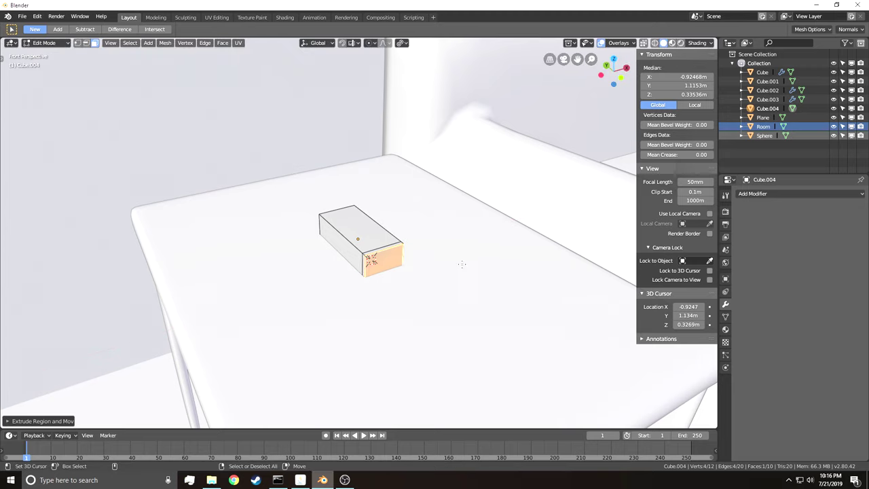
key(g)
key(x)
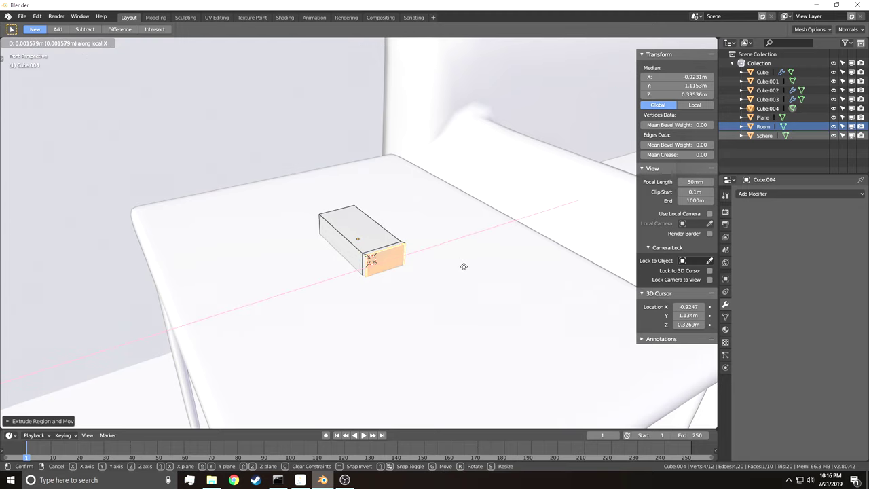
key(z)
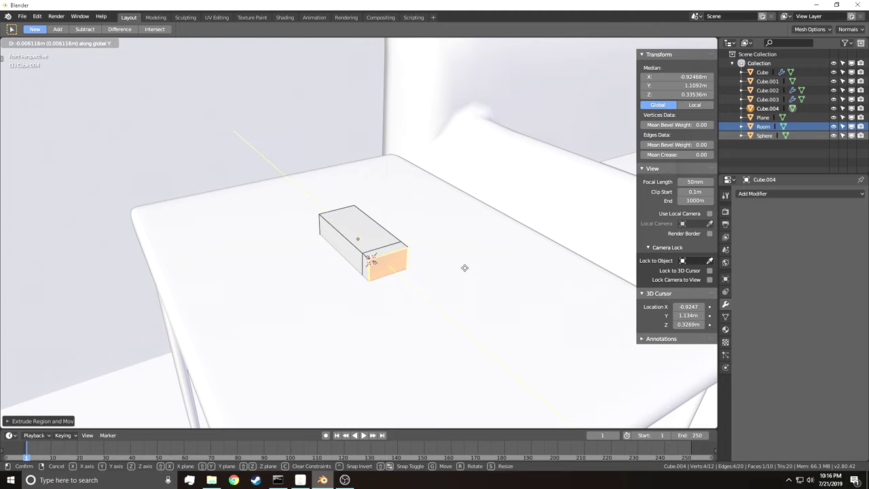
click(464, 267)
- Widen the extruded end face along X and extrude it about 0.032 m further to form a wider section
key(s)
key(x)
click(473, 267)
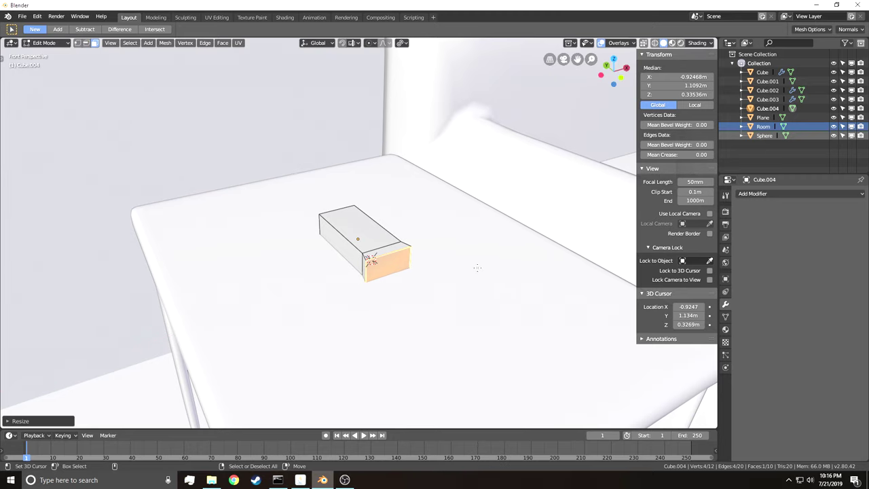
key(e)
click(506, 282)
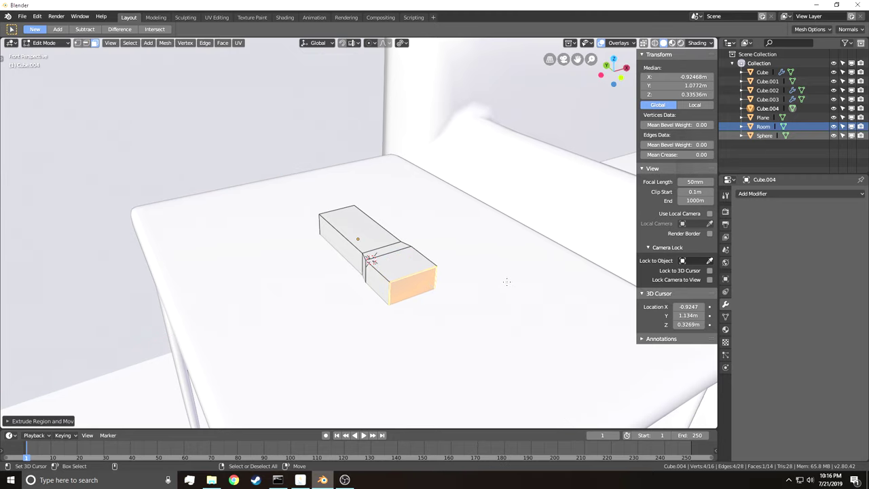
key(e)
right_click(513, 286)
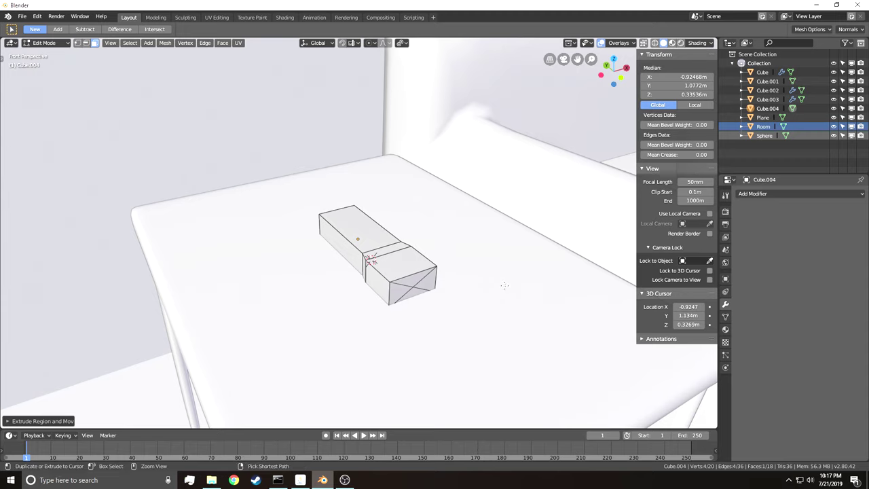
key(ctrl+z)
key(s)
right_click(503, 285)
key(e)
right_click(504, 285)
key(ctrl+z)
- Extrude the wide section's end face about 0.007 m and narrow it along X to taper the tip
key(e)
click(506, 287)
key(s)
key(x)
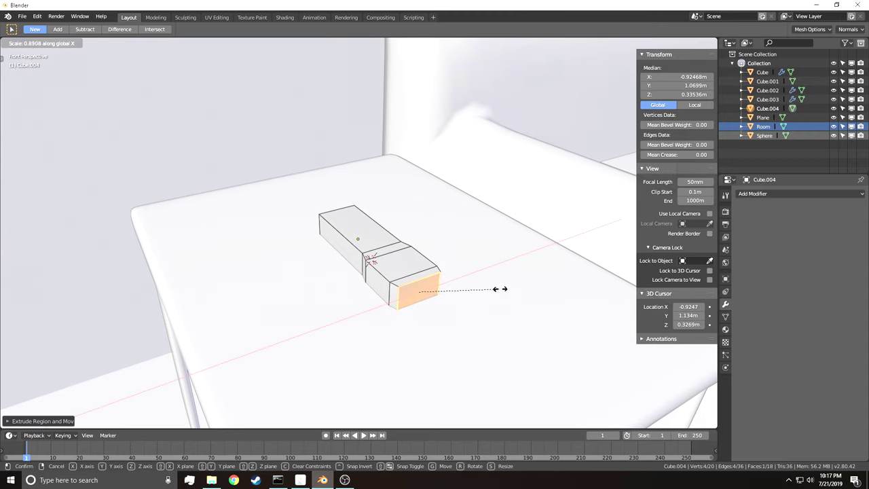
click(494, 289)
key(e)
right_click(525, 305)
key(ctrl+z)
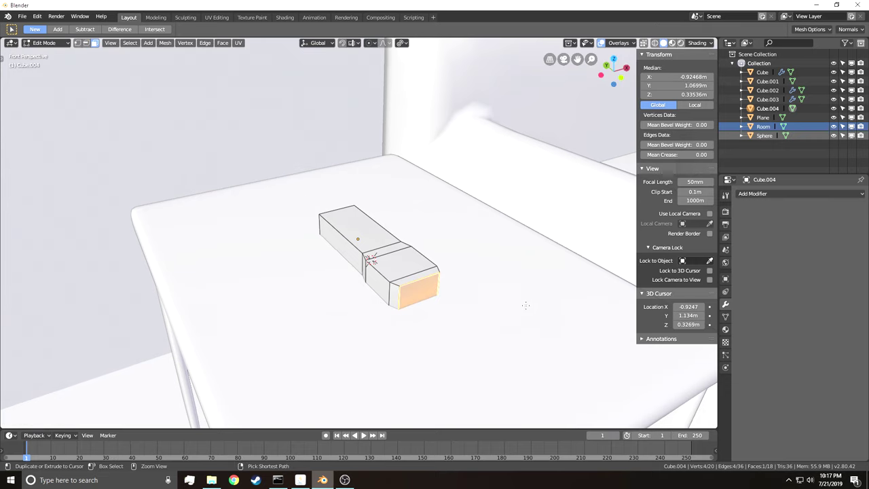
- Return to Object Mode and add a Subdivision Surface modifier to the small tapered object
key(Tab)
key(shift+grave)
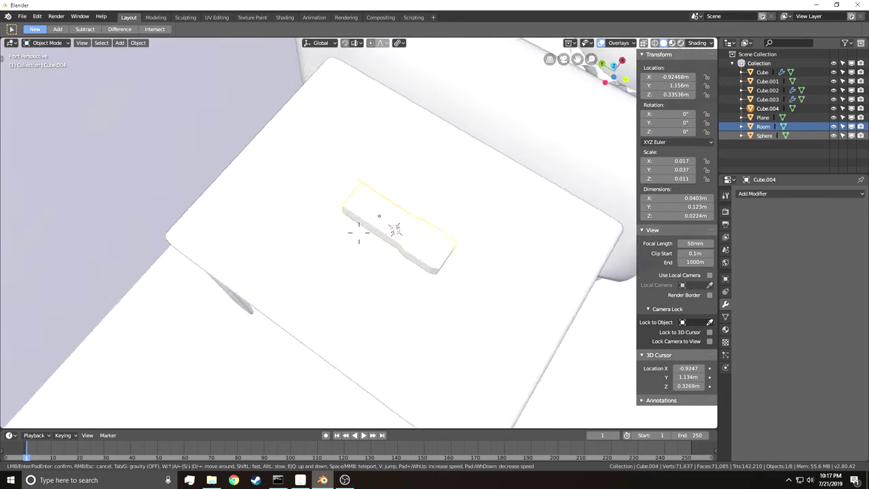
key(w)
click(360, 233)
key(Tab)
key(Tab)
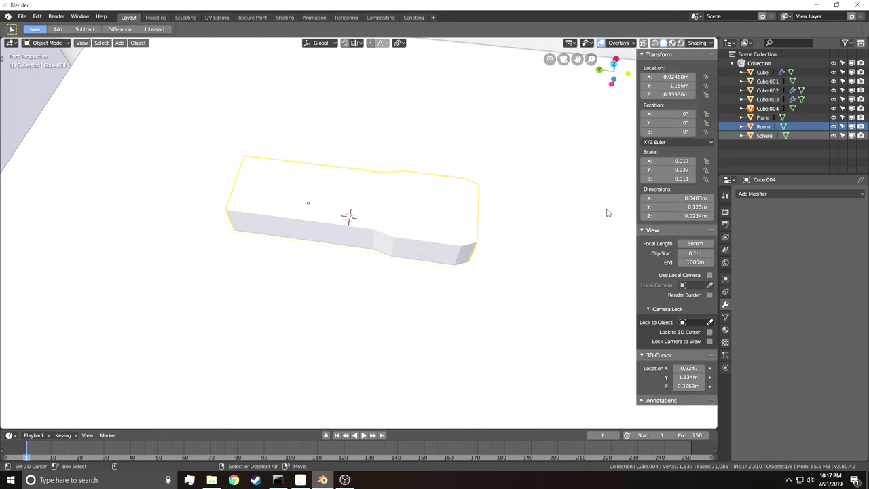
click(765, 196)
click(672, 343)
- Subdivide the small object's entire mesh twice in Edit Mode, then return to Object Mode
key(Tab)
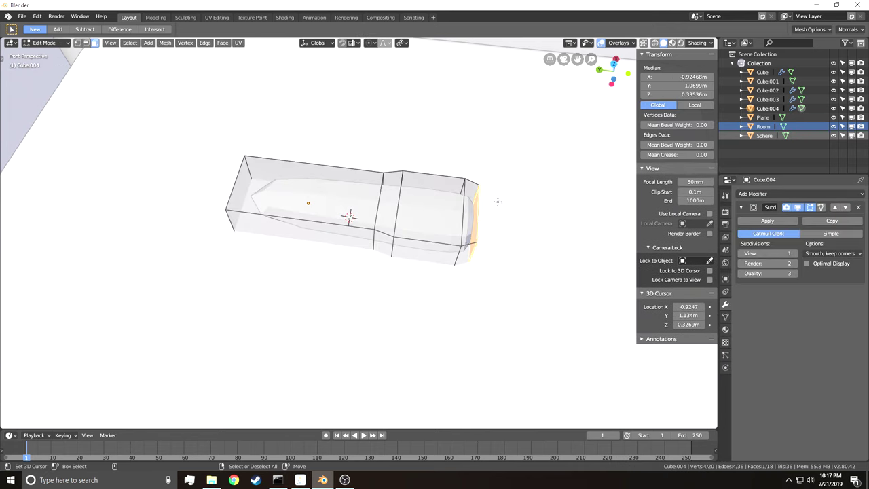
key(a)
key(a)
key(w)
click(472, 186)
key(w)
click(472, 187)
key(Tab)
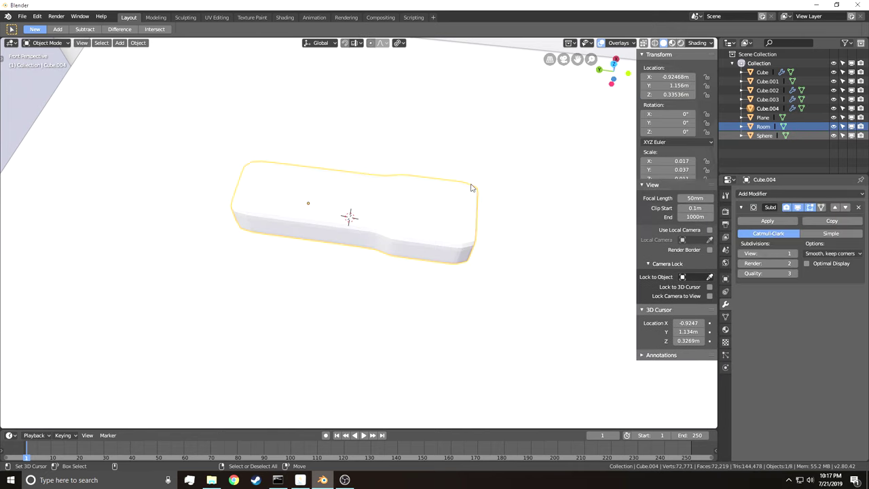
- Examine the smoothed object's shape on the tabletop from several angles and reselect it
right_click(477, 186)
key(shift+grave)
key(d)
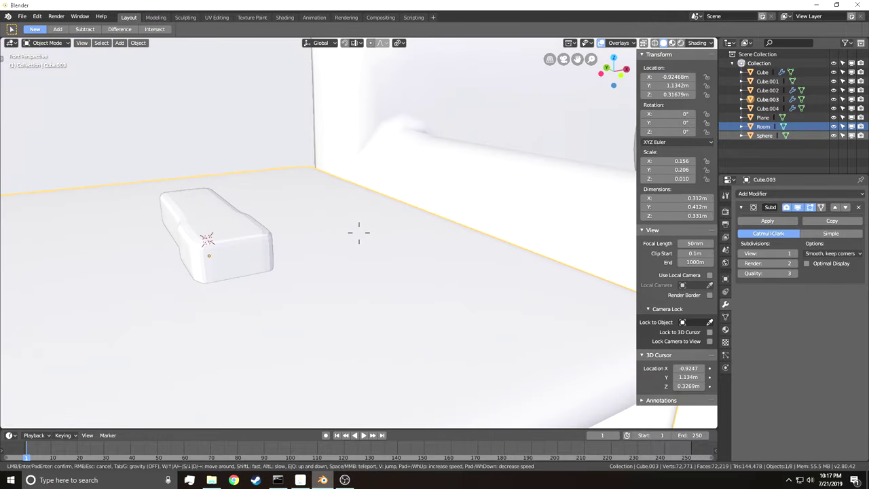
key(a)
key(e)
key(w)
click(359, 233)
right_click(360, 236)
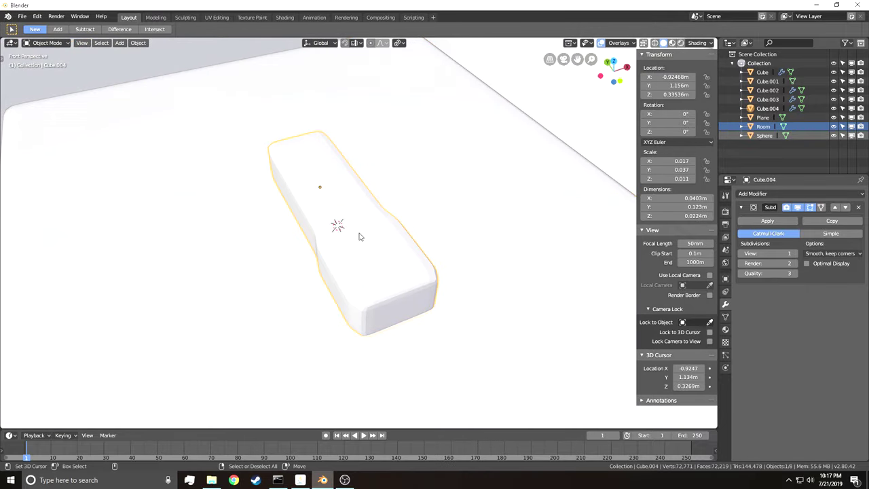
- Circle-select a block of faces at the narrow end of the small object's top
key(Tab)
key(alt+a)
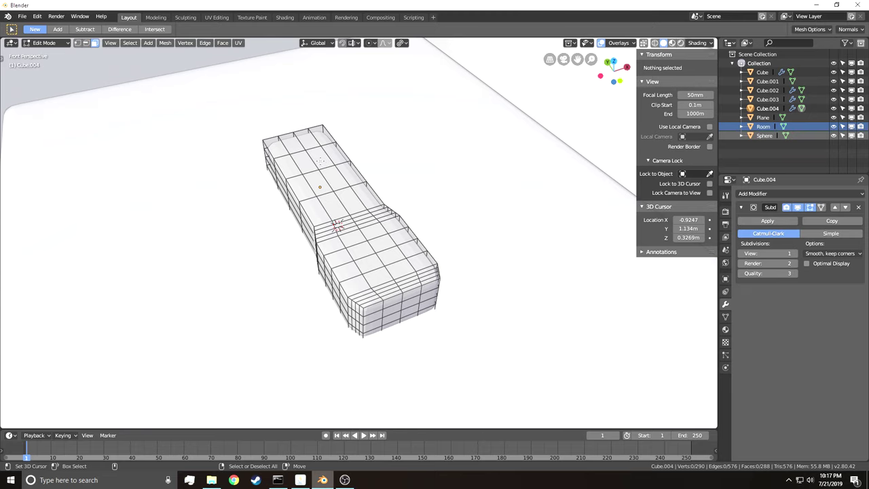
key(c)
click(306, 151)
key(Escape)
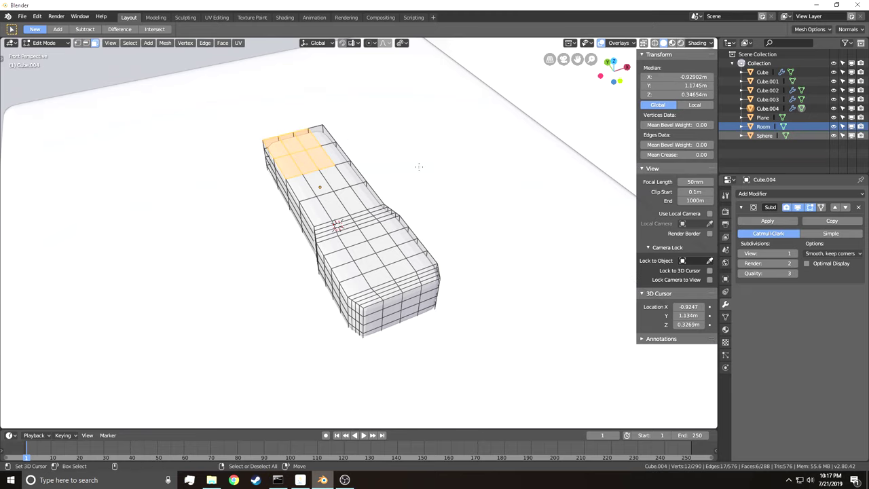
key(Tab)
shift+click(417, 169)
key(Tab)
key(Tab)
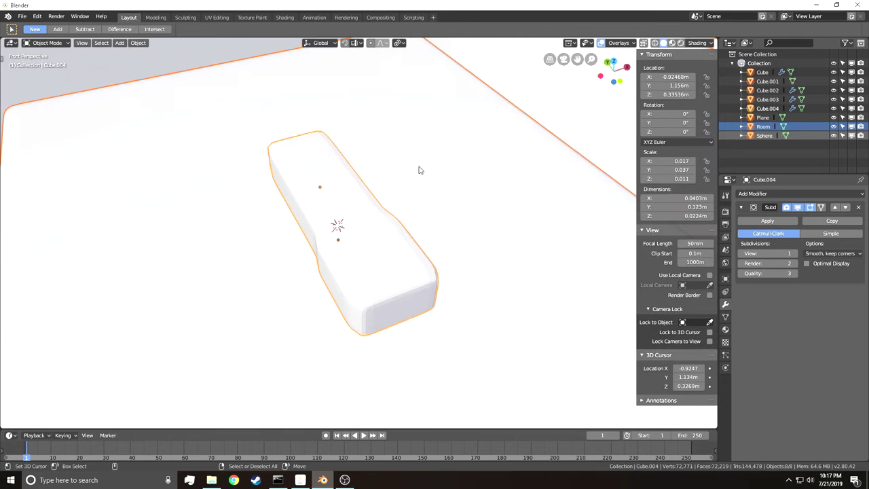
click(367, 206)
key(Tab)
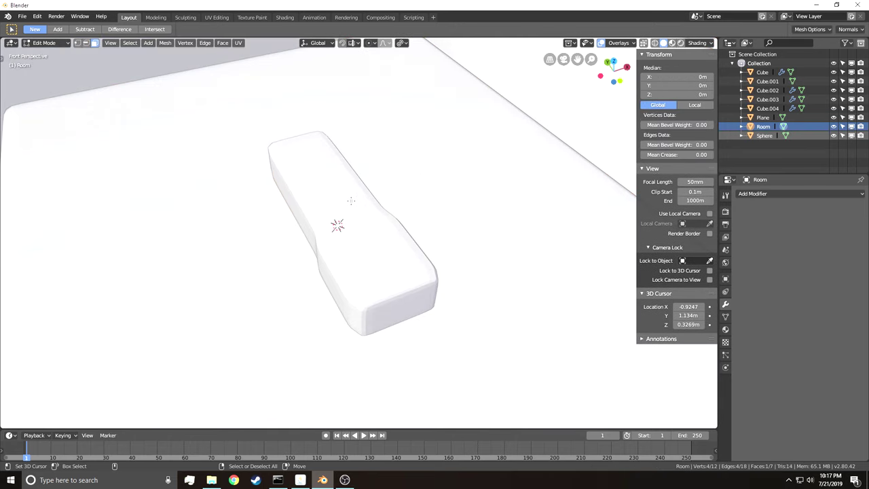
key(Tab)
- Apply the small object's Subdivision Surface modifier and enter Edit Mode on the resulting mesh
click(334, 199)
click(767, 222)
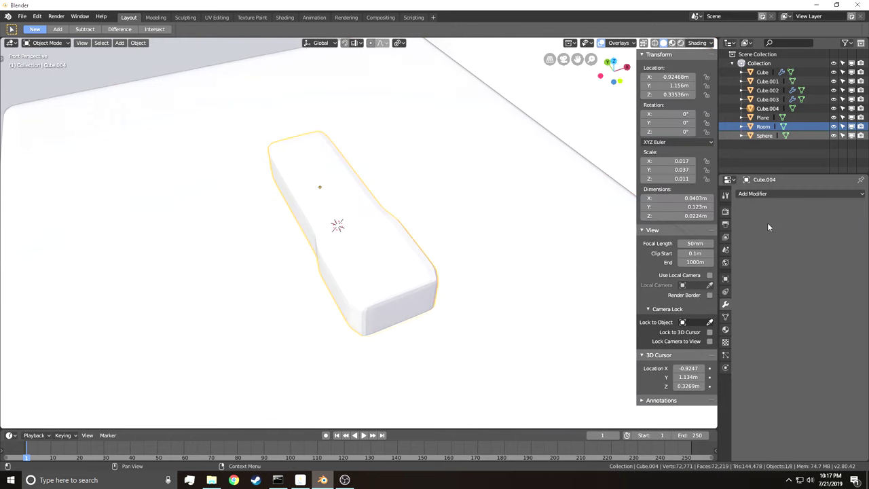
key(Tab)
key(a)
key(Tab)
key(Tab)
- Select eight separated faces in two columns of four along the top of the object's narrow section
click(362, 210)
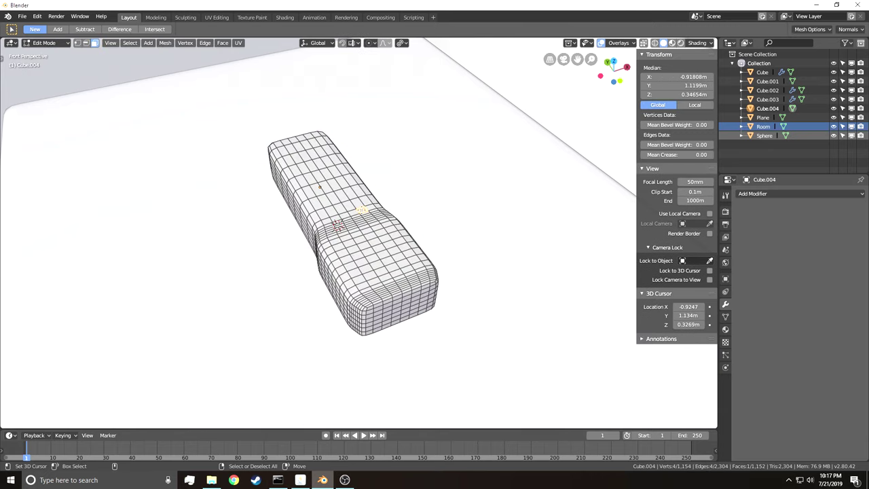
key(shift+grave)
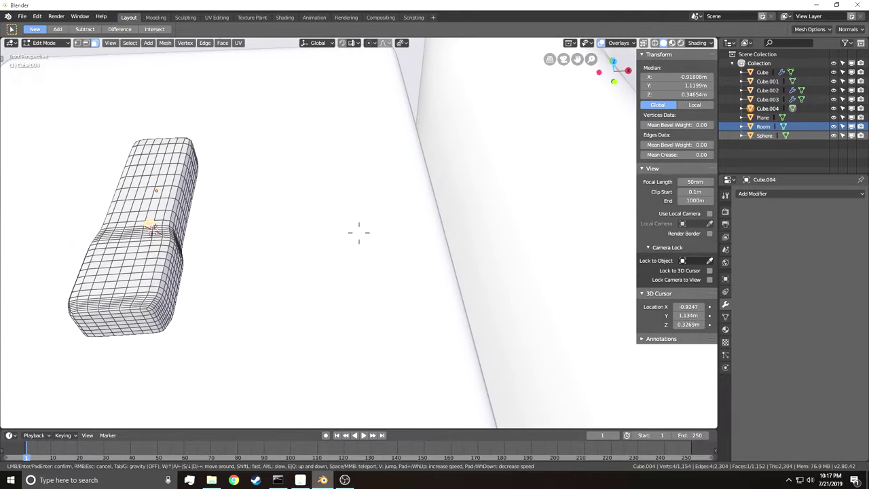
key(w)
click(375, 222)
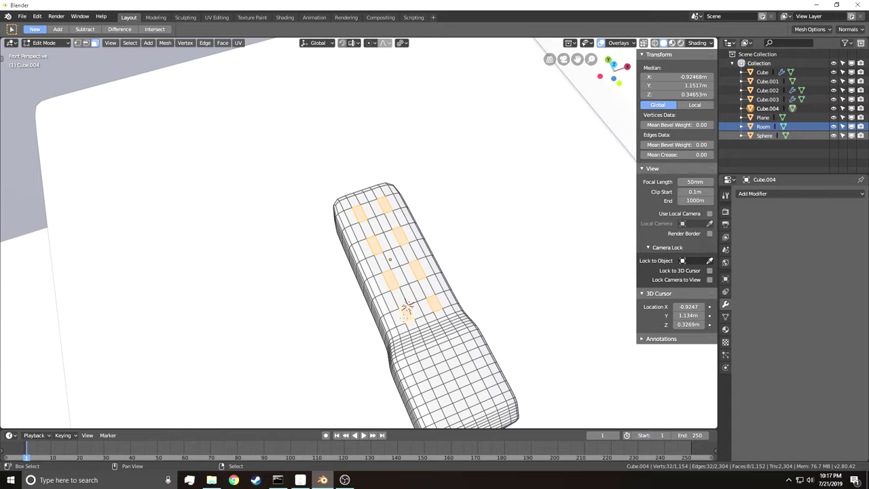
- Add twelve faces in three rows of four on the wide section's top to the existing face selection
key(shift+grave)
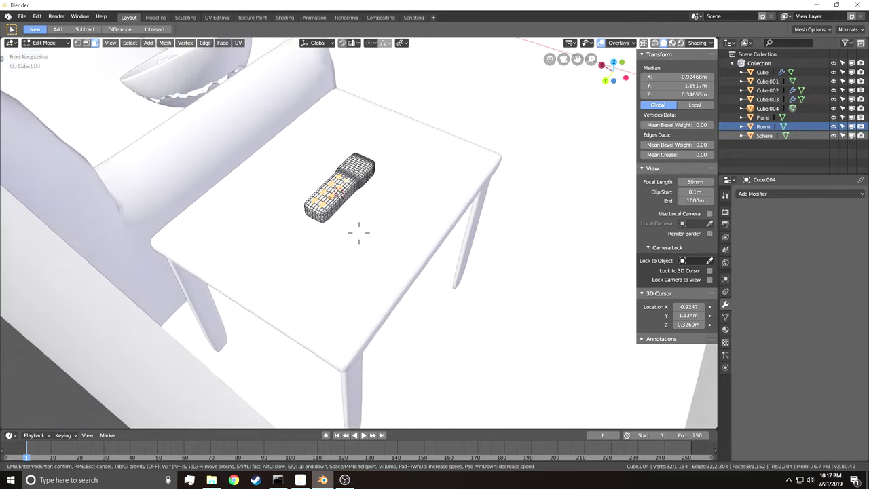
key(a)
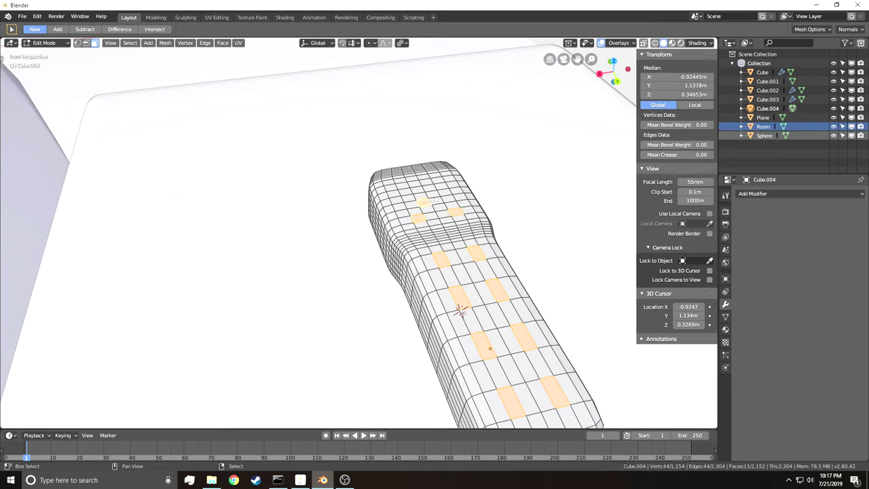
middle_drag(370, 216, 352, 248)
scroll(353, 246, down, 4)
scroll(363, 237, up, 3)
right_click(374, 228)
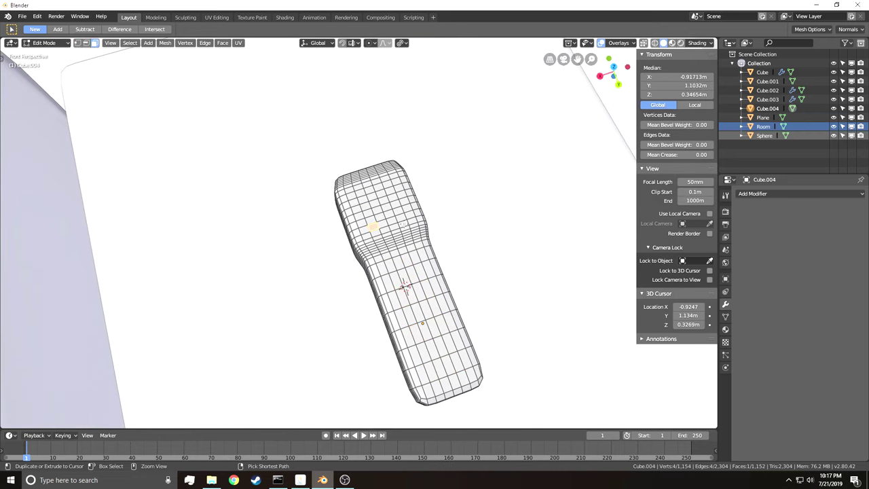
key(ctrl+z)
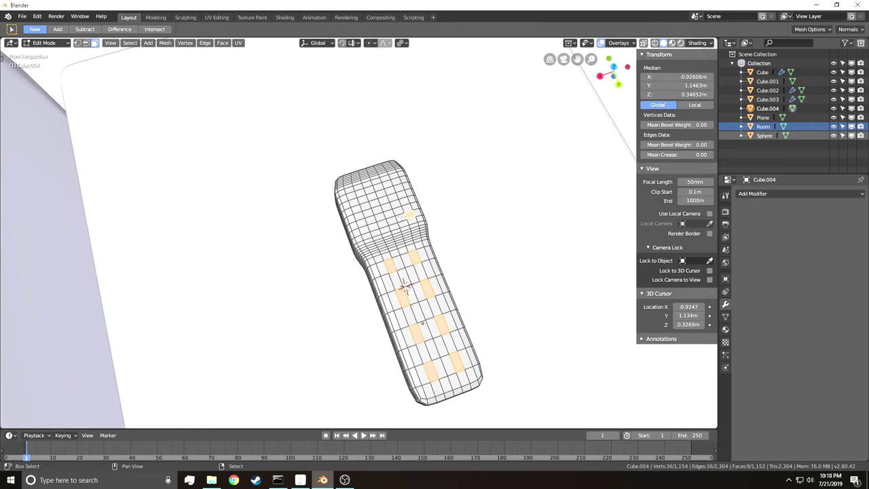
shift+click(364, 230)
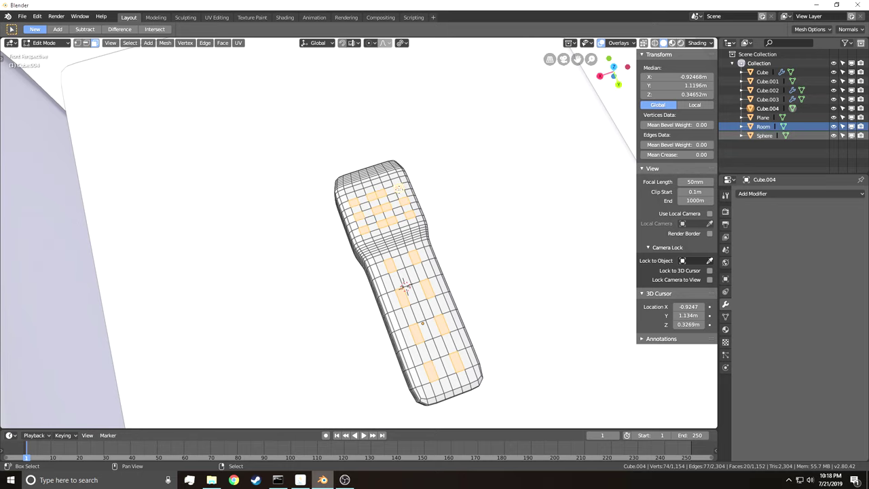
- Add a block of eight faces near the corner of the remote's wide end to the button face selection
key(shift+grave)
key(w)
click(359, 232)
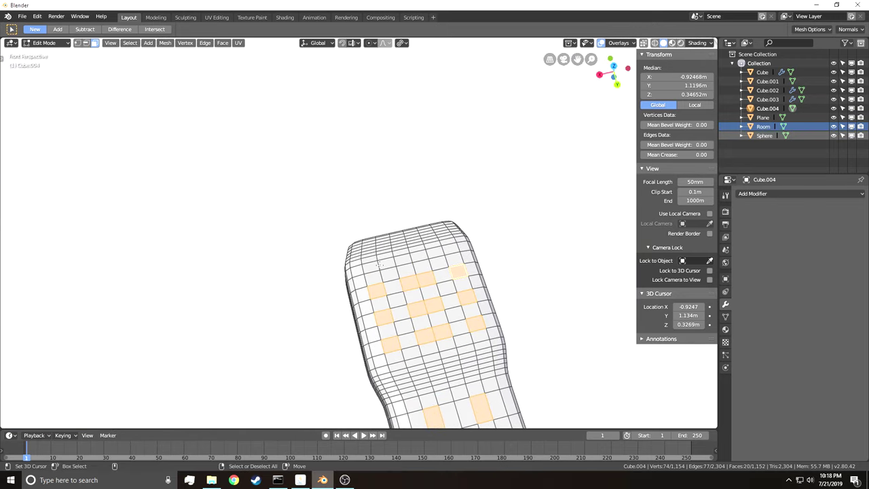
key(c)
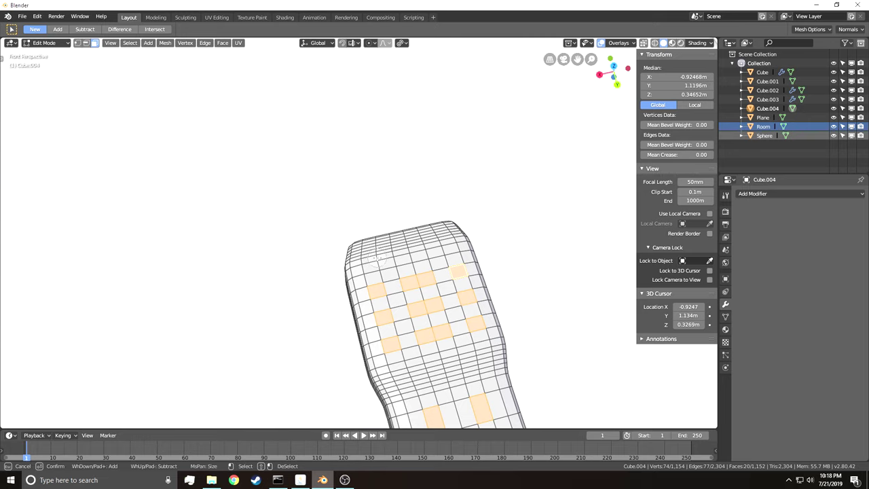
click(377, 259)
key(Escape)
- Extrude the selected button faces upward about 0.0016 m from the remote's top surface
key(shift+grave)
key(s)
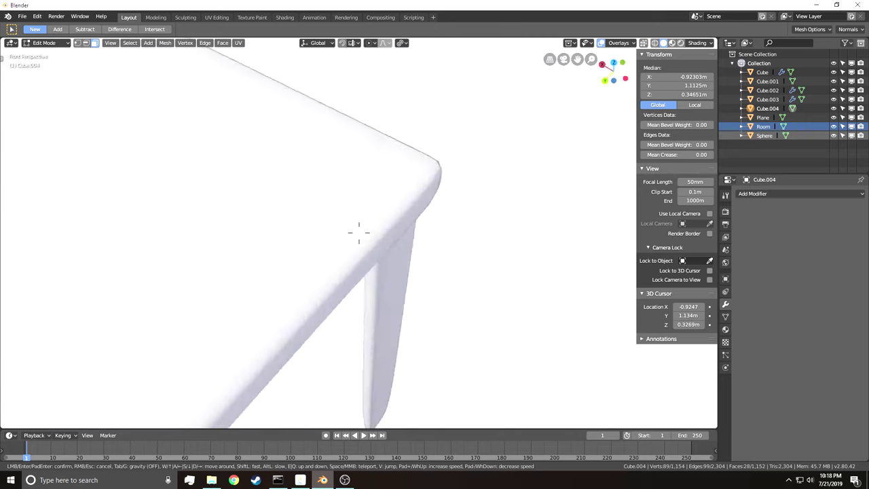
click(359, 233)
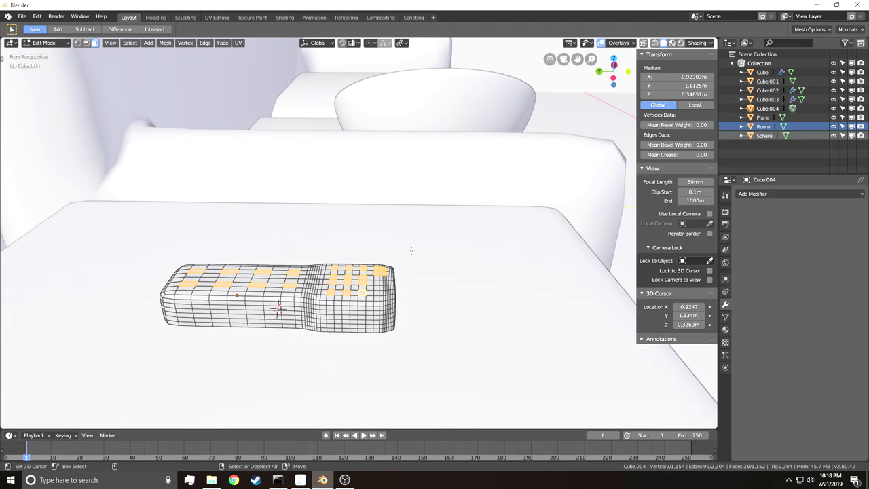
key(e)
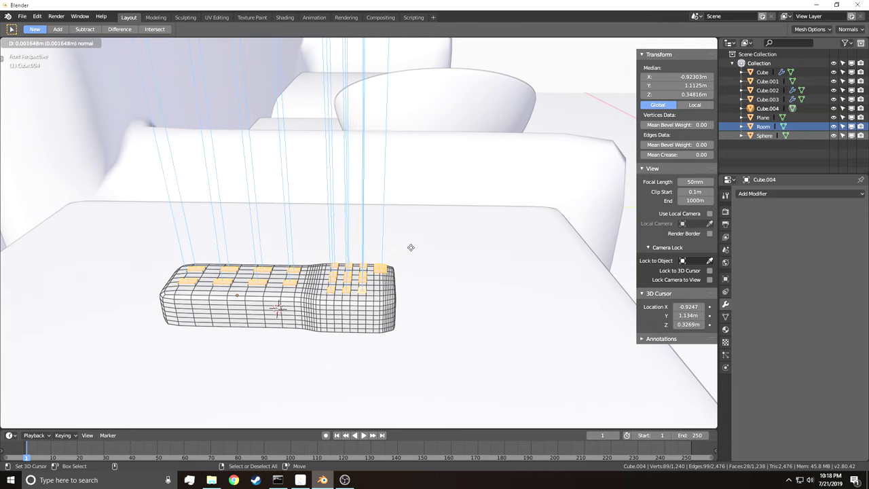
click(411, 247)
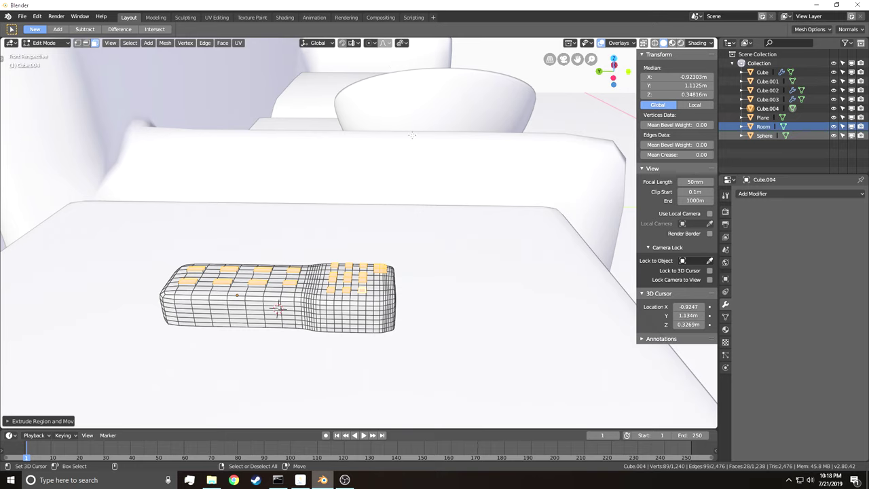
- Set the pivot point to Individual Origins and raise the extruded button tops slightly along the global Z axis
click(400, 43)
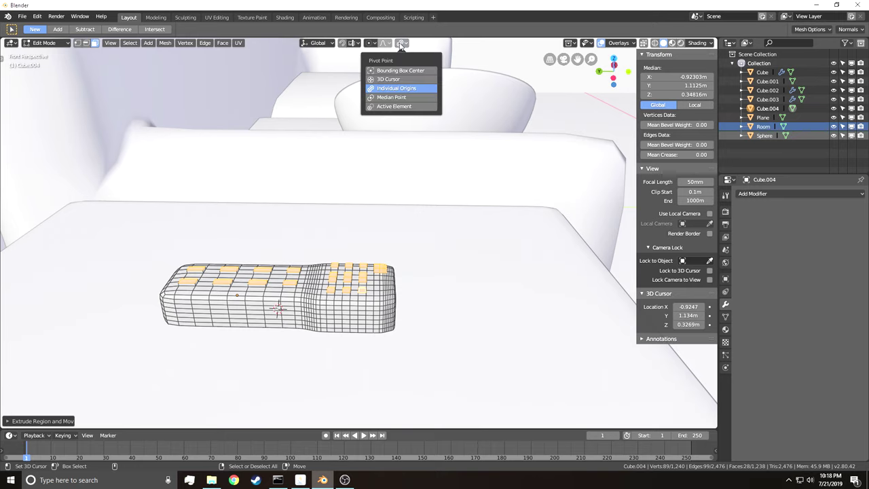
click(398, 89)
key(shift+grave)
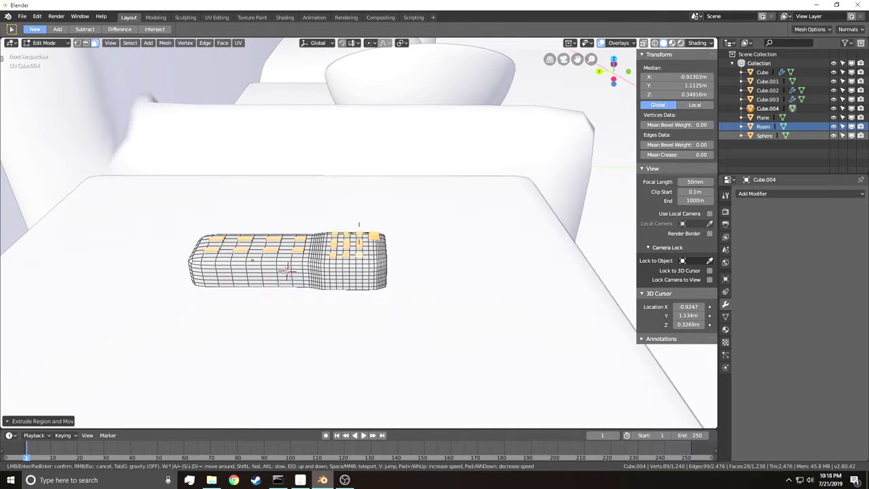
key(q)
key(w)
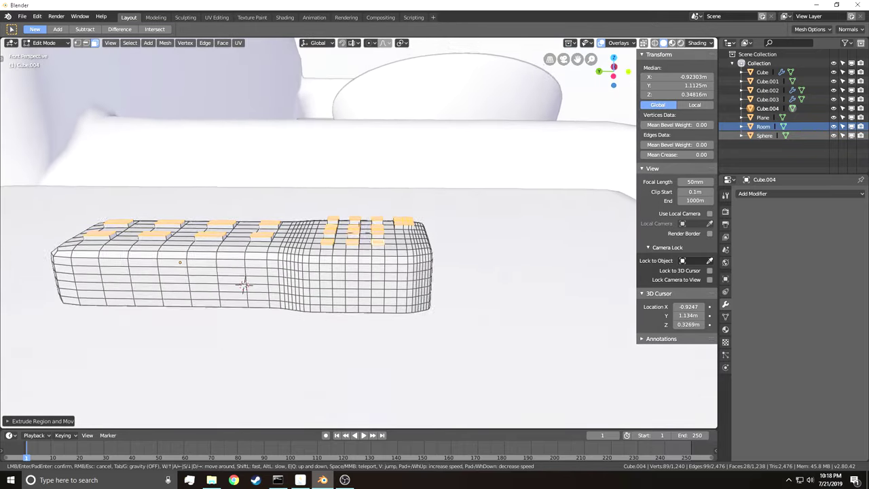
key(s)
click(359, 233)
key(e)
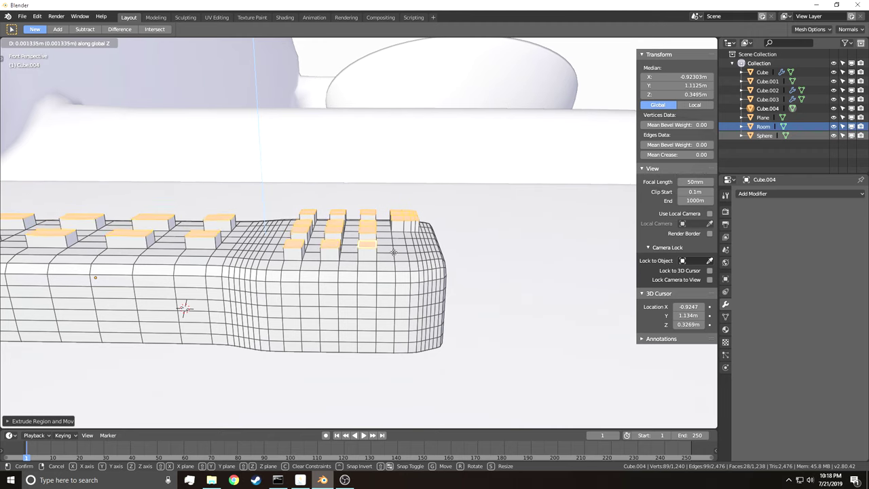
click(404, 262)
- Bevel the remote's button tops with three segments and an offset of about 0.036, and return to Object Mode
key(ctrl+b)
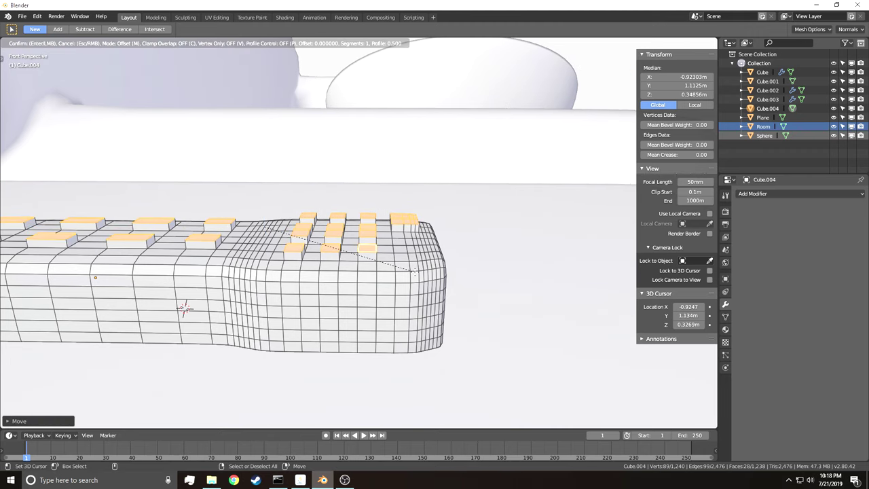
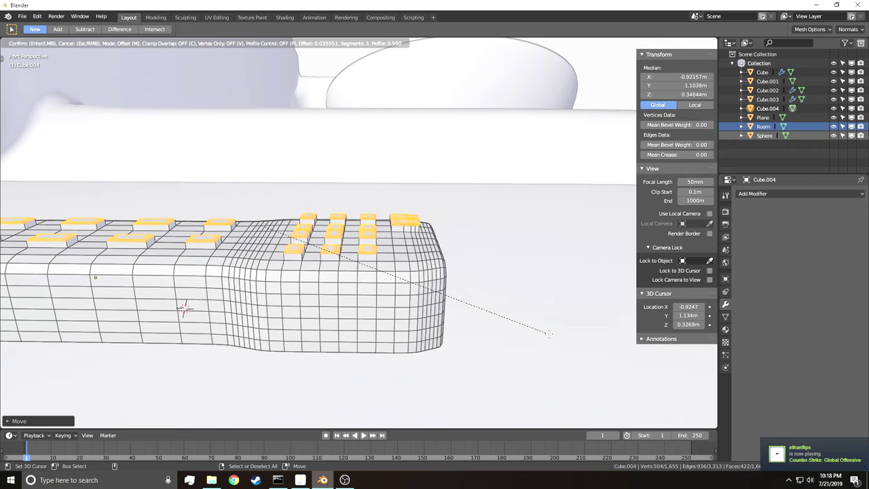
click(548, 335)
key(Tab)
right_click(549, 337)
- Select the remote and examine its raised buttons from several angles
key(shift+grave)
key(d)
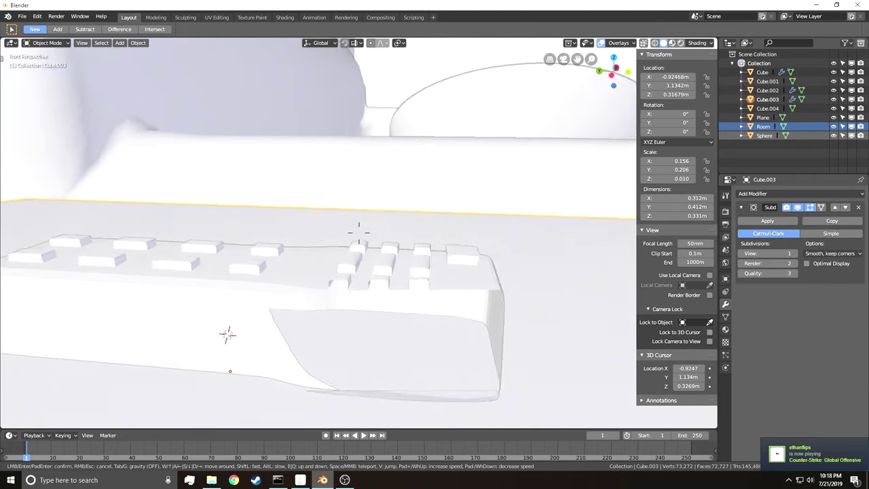
key(s)
click(363, 245)
click(363, 244)
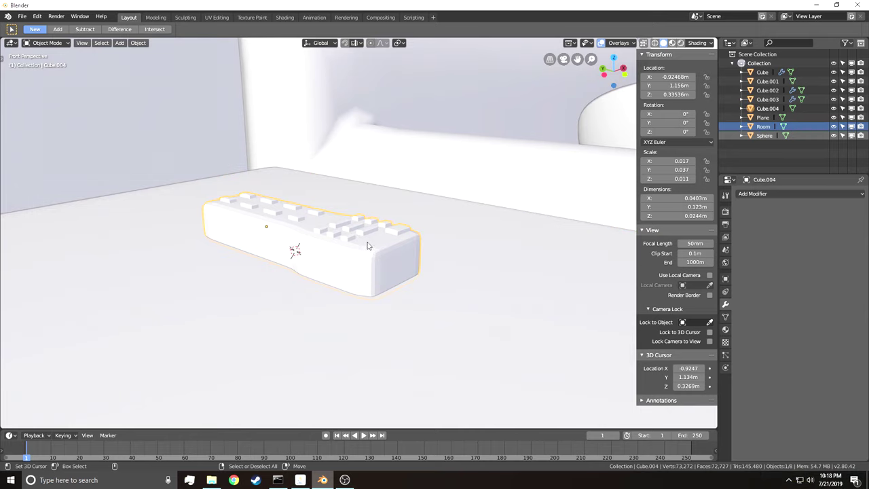
key(grave)
key(Escape)
key(shift+grave)
key(e)
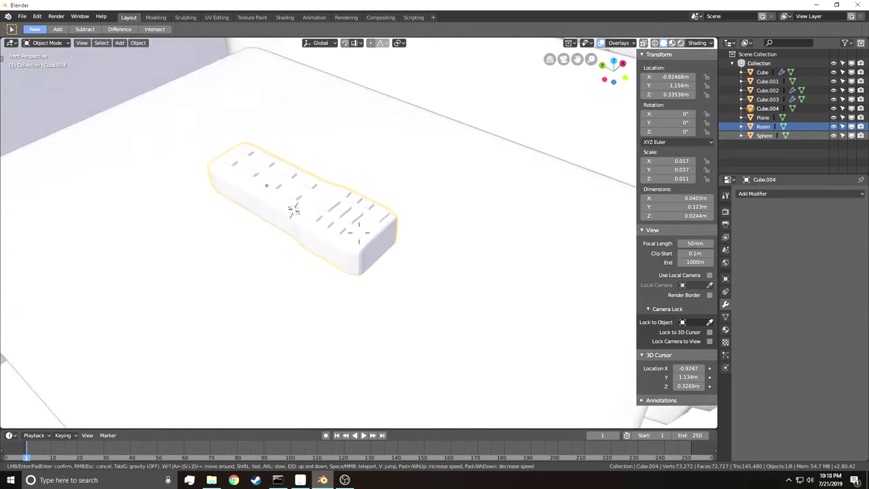
key(a)
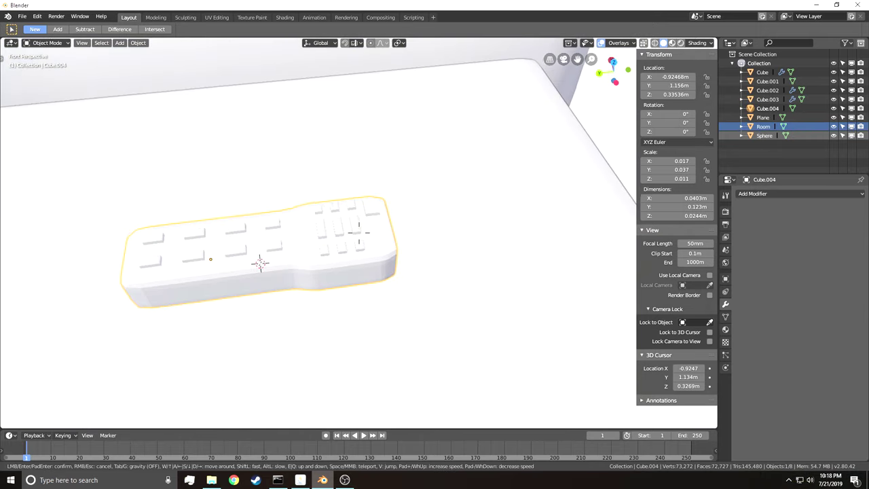
click(362, 232)
- Select the coffee table and enter Edit Mode on its mesh
key(shift+grave)
key(s)
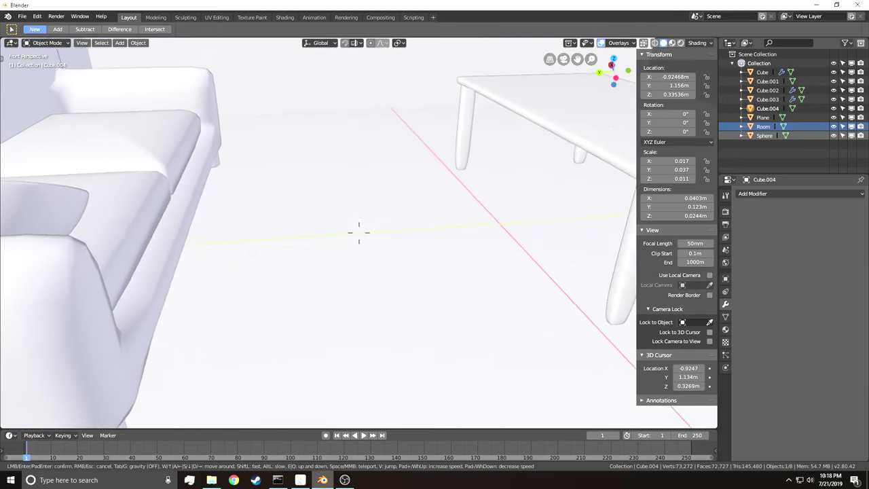
key(w)
key(s)
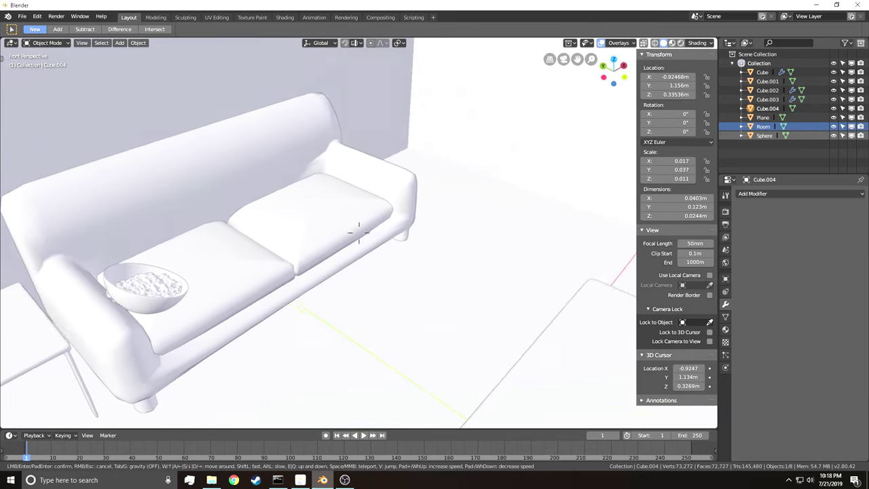
key(d)
key(s)
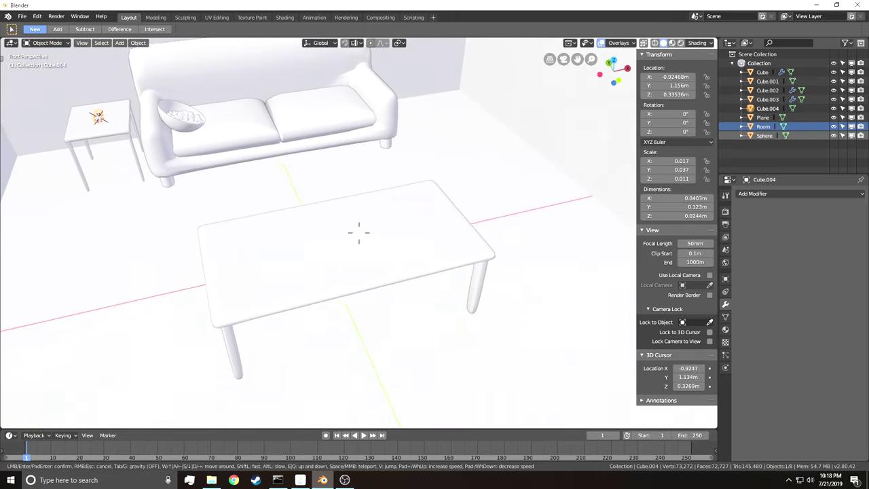
key(w)
click(391, 224)
right_click(392, 225)
key(Tab)
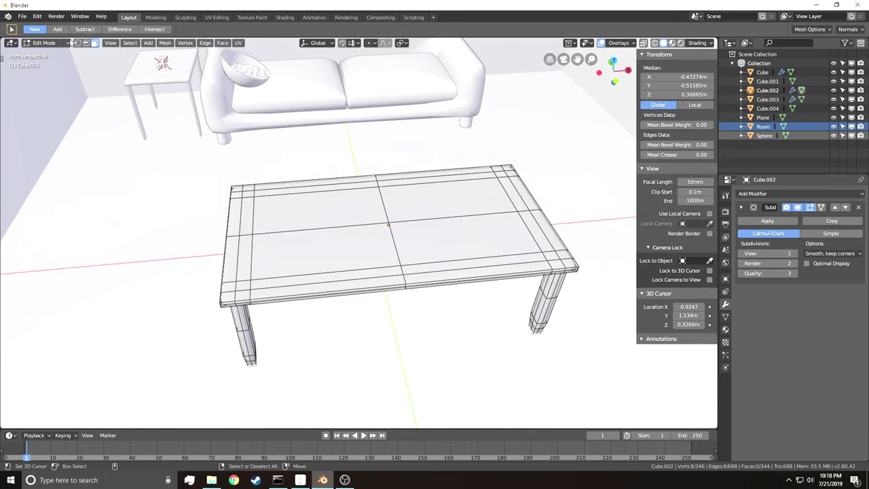
- Select the centre vertex of the coffee tabletop and snap the 3D cursor to it
right_click(395, 228)
key(shift+s)
click(403, 267)
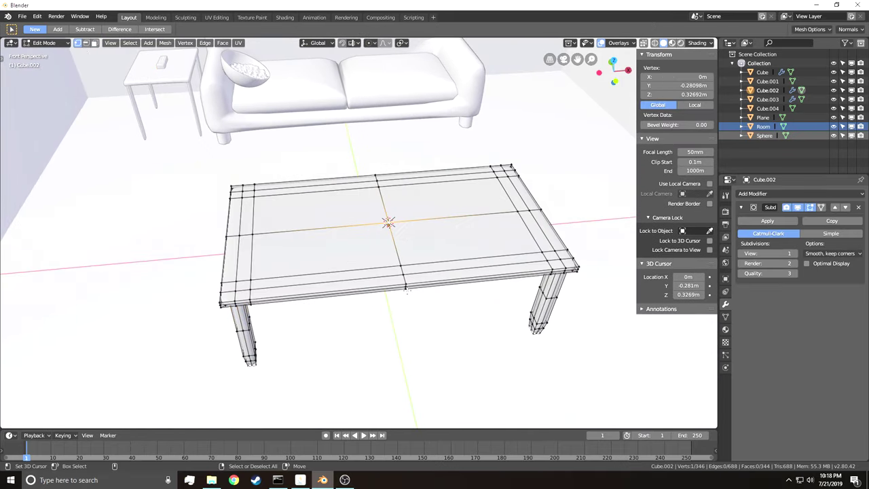
- Add a cube at the tabletop's centre in Object Mode and scale it down to about 0.236 m per side
key(Tab)
key(shift+a)
mouse_move(412, 238)
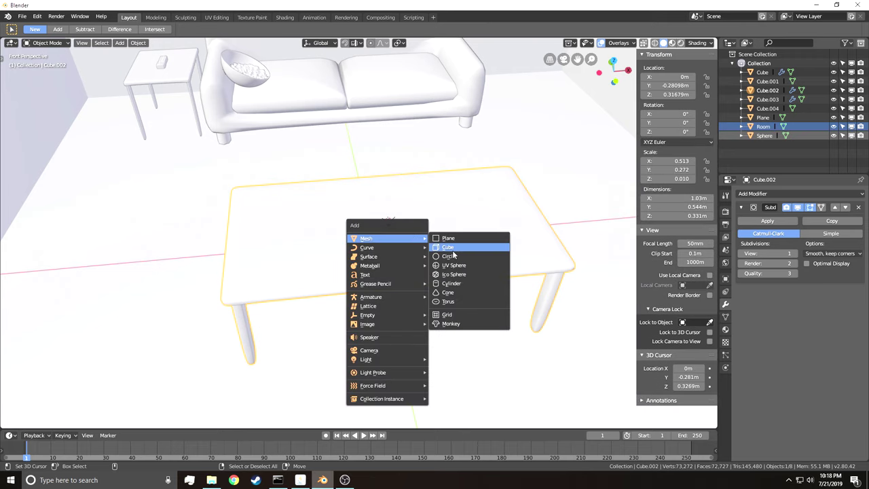
click(452, 250)
key(s)
click(397, 235)
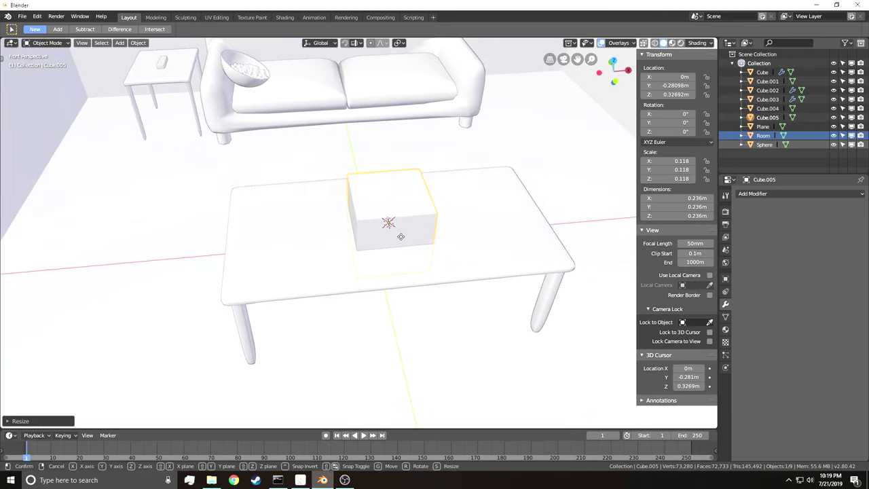
- Raise the new cube along Z to a height of about 0.42 m above the coffee table
key(g)
key(z)
click(405, 214)
- Stretch the cube along the X axis to a width of about 0.29 m
key(shift+grave)
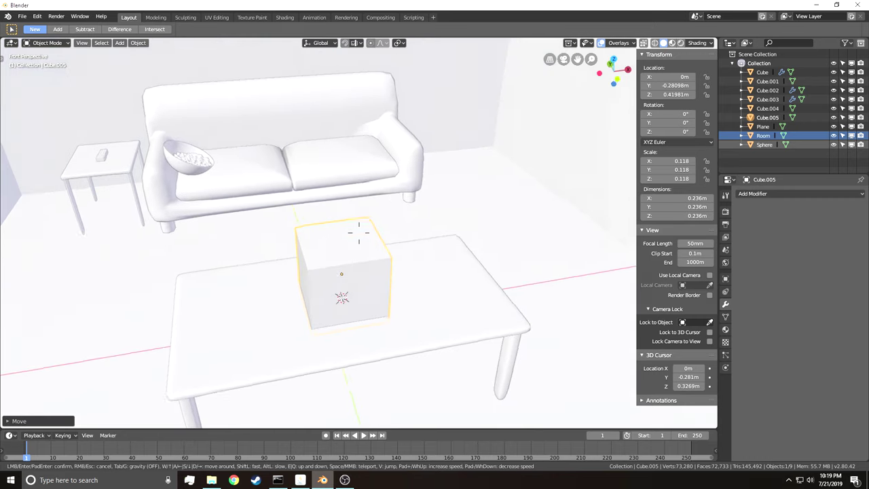
key(a)
key(w)
click(358, 232)
key(s)
key(x)
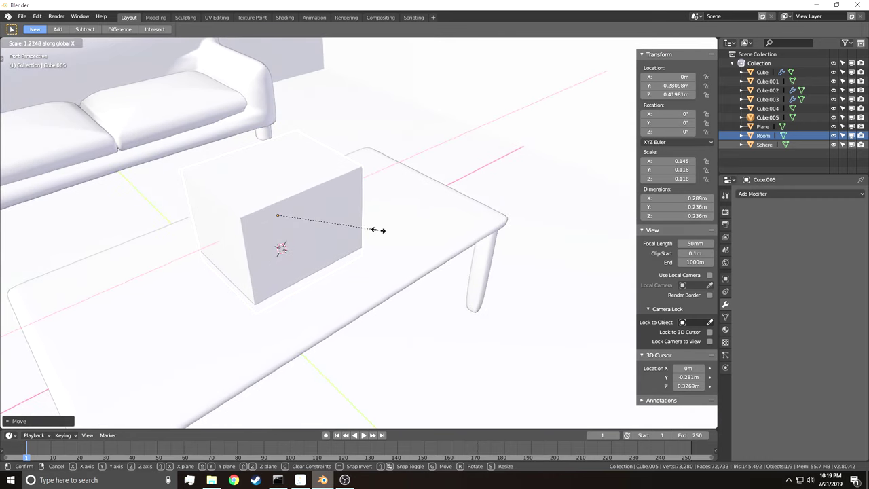
click(382, 234)
- Bevel all edges of the box in Edit Mode with one segment and an offset of about 0.14
key(shift+grave)
key(a)
click(427, 245)
key(Tab)
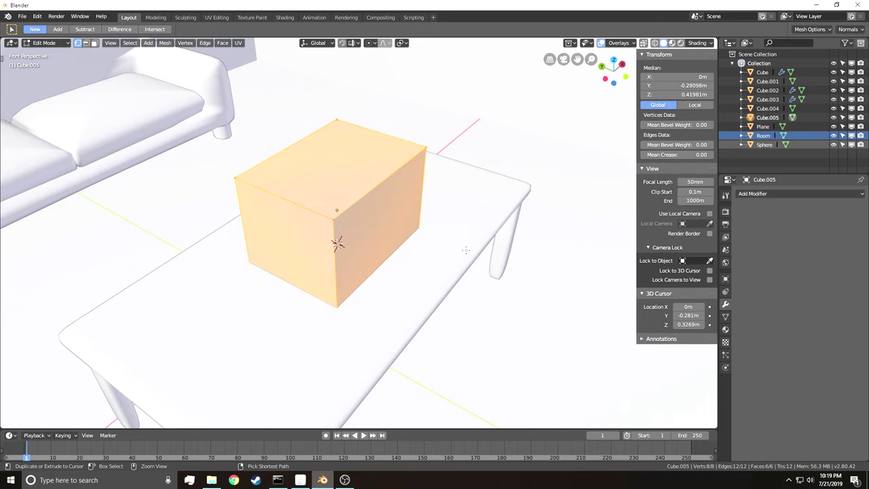
key(ctrl+b)
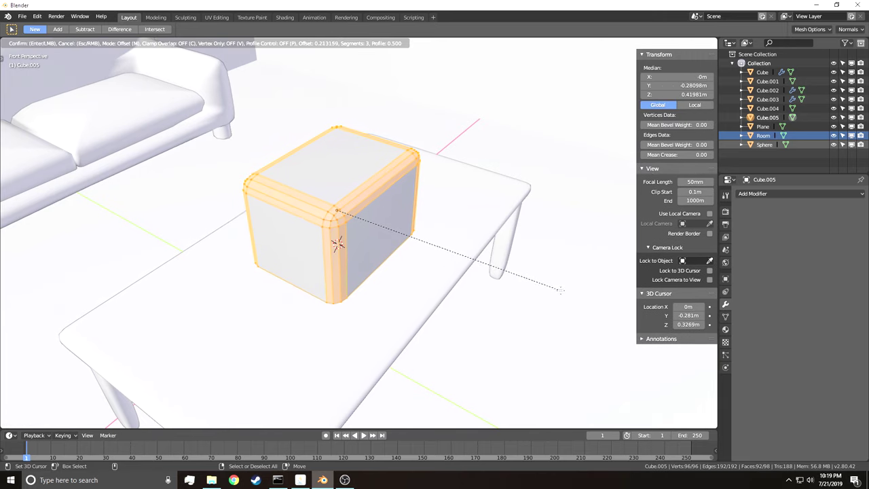
scroll(559, 289, down, 2)
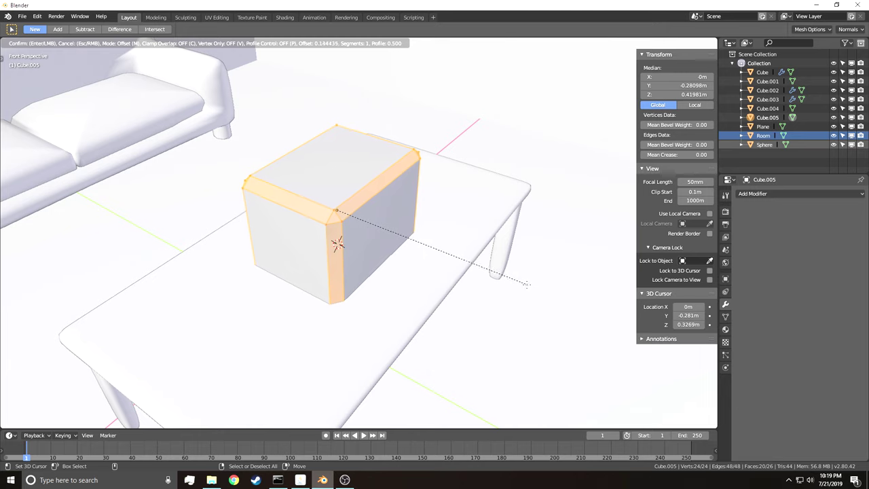
click(523, 283)
- Select only the box's large side face towards the sofa and inset it slightly
key(alt+a)
key(shift+grave)
key(a)
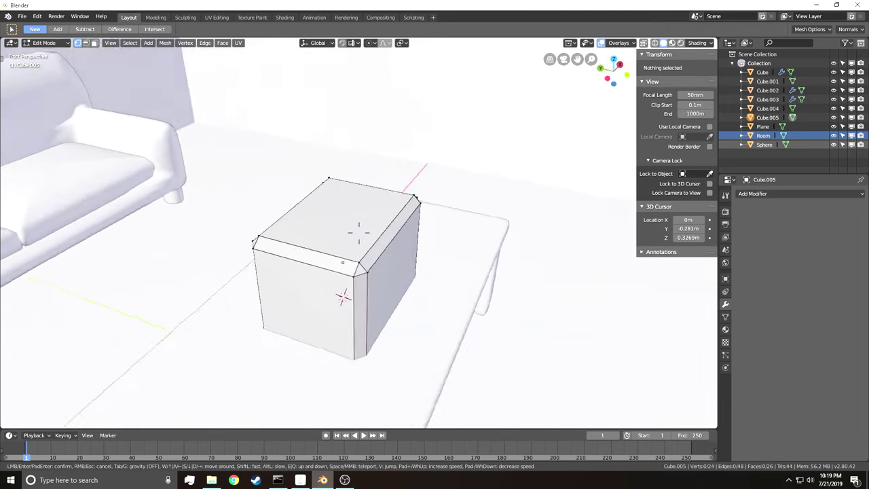
key(q)
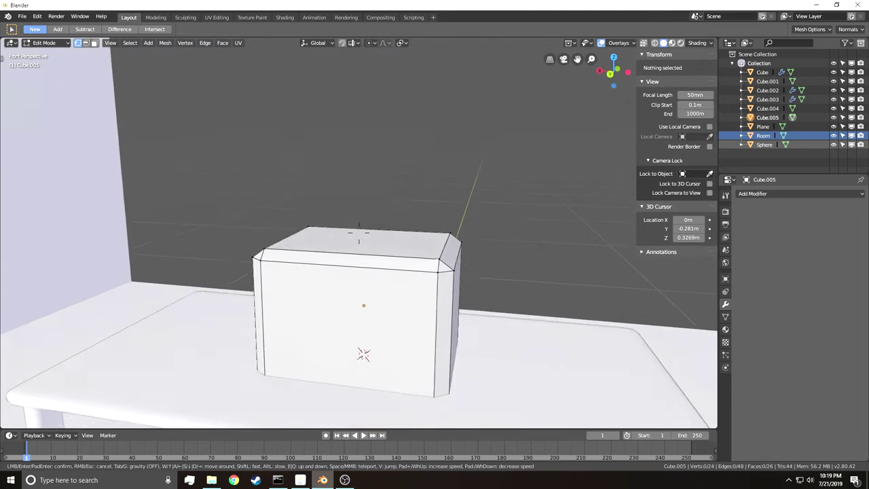
click(359, 233)
click(274, 250)
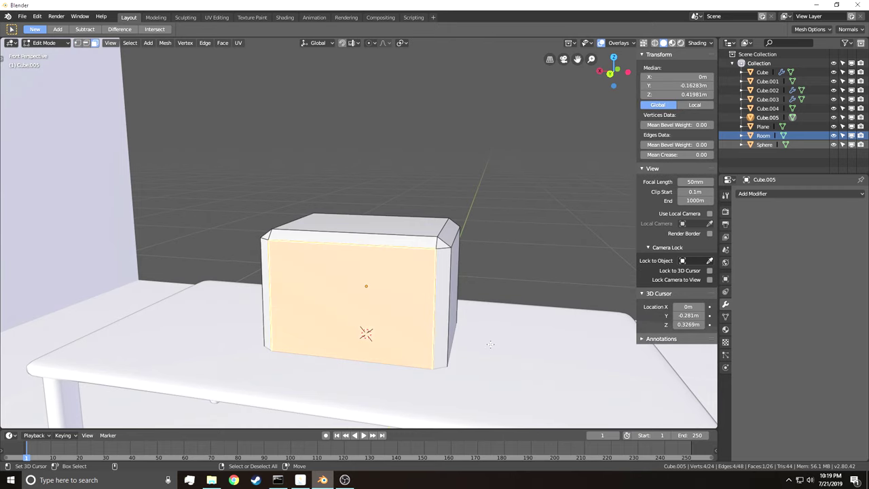
key(i)
click(456, 339)
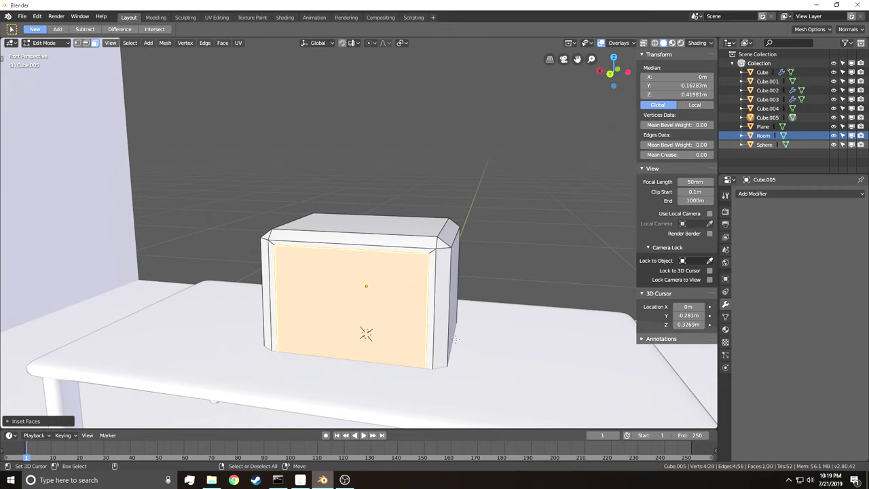
- Push the inset face into the box along the Y axis to form a shallow recess, and return to Object Mode
key(g)
key(x)
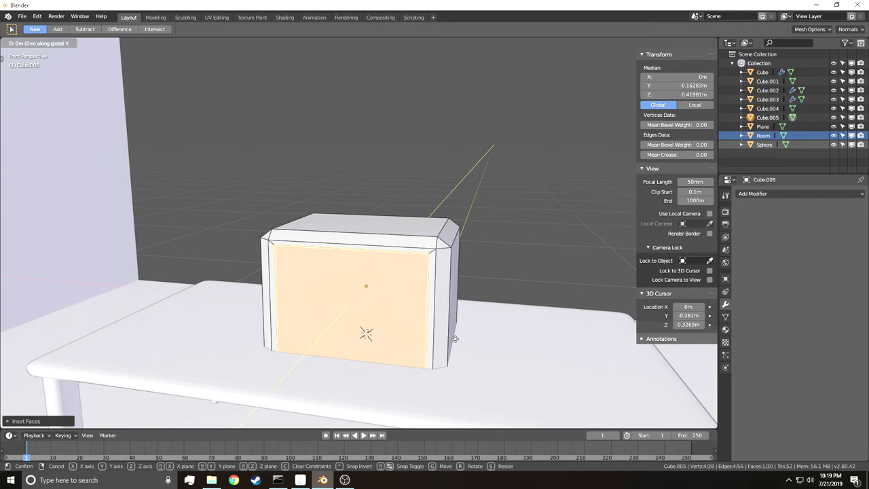
click(457, 338)
key(Tab)
click(460, 343)
- Bevel the two vertical edges and the top edge around the box's recessed front in Edit Mode with one segment
key(shift+grave)
key(d)
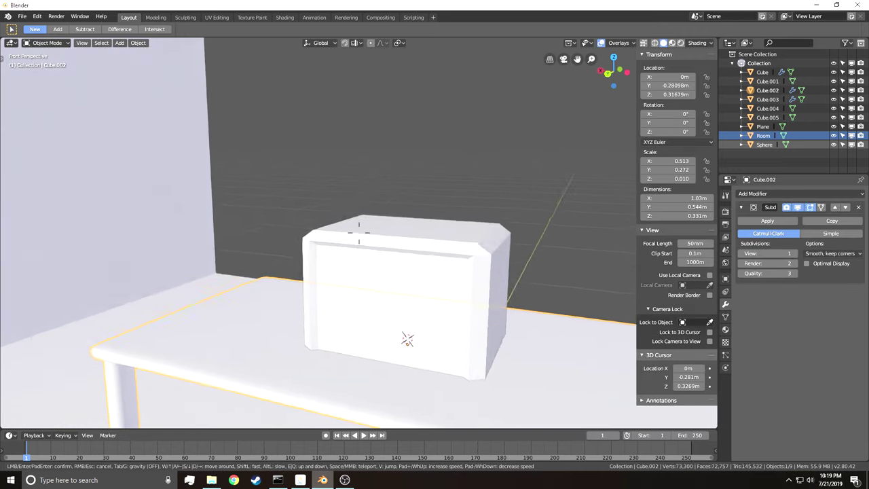
key(q)
key(d)
key(w)
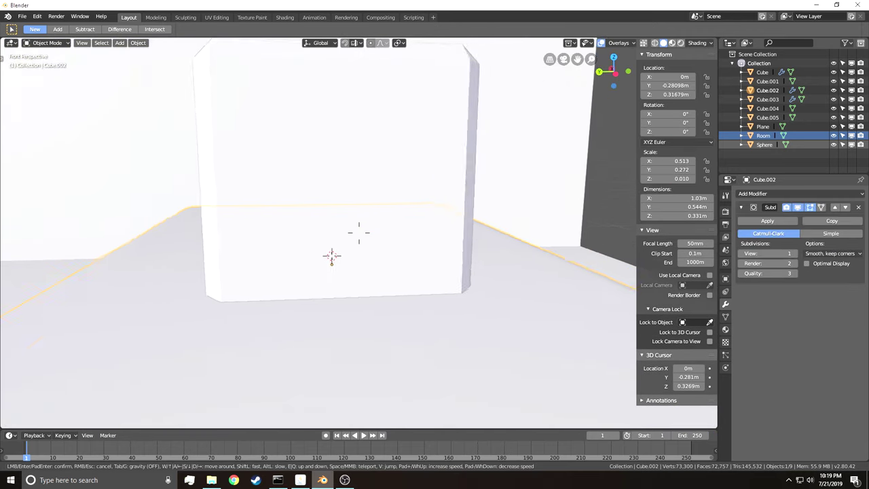
key(a)
click(359, 233)
right_click(360, 235)
key(Tab)
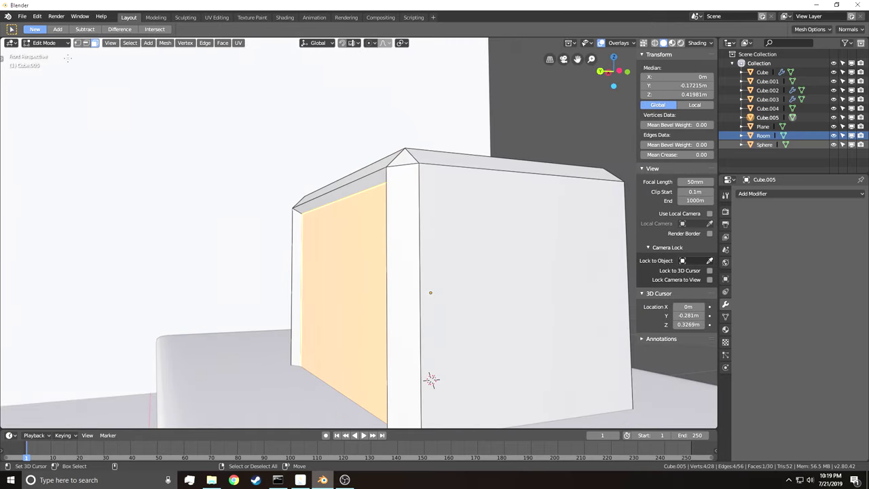
click(86, 43)
right_click(391, 201)
shift+right_click(291, 251)
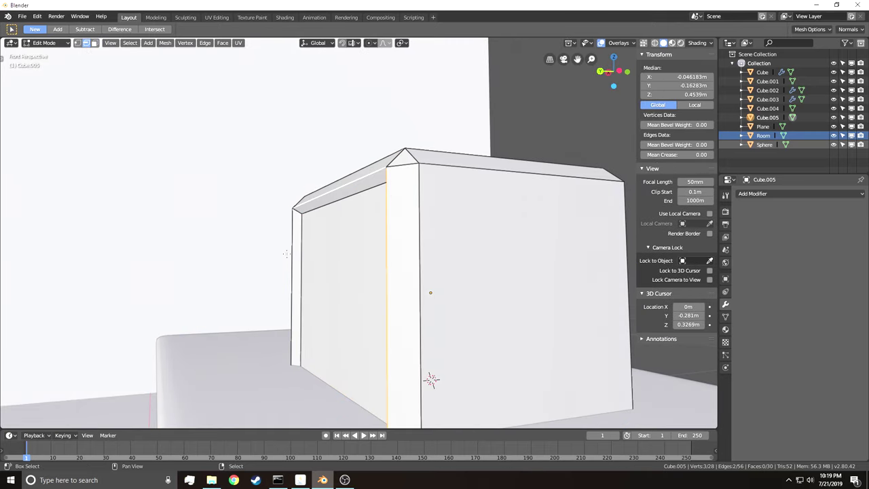
shift+right_click(333, 190)
key(ctrl+b)
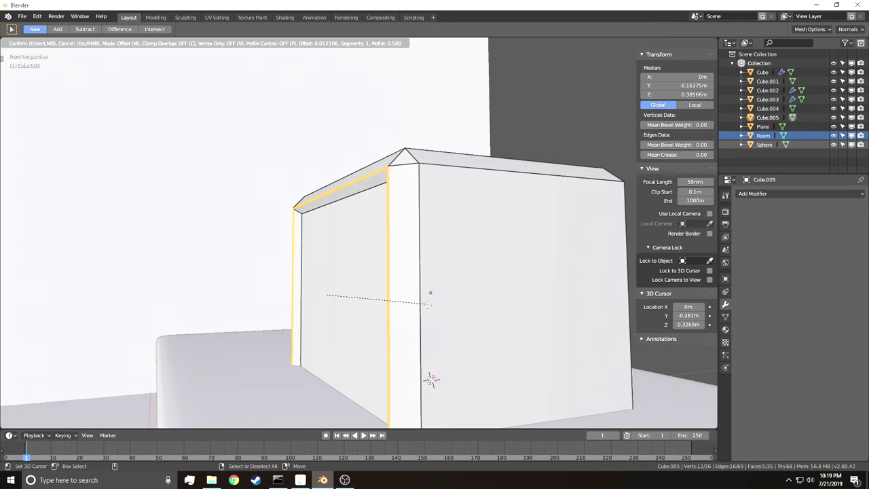
click(476, 317)
key(Tab)
- Select the box's large back face, opposite the recess, in Edit Mode and snap the 3D cursor to it
key(shift+grave)
key(d)
click(358, 232)
key(alt+a)
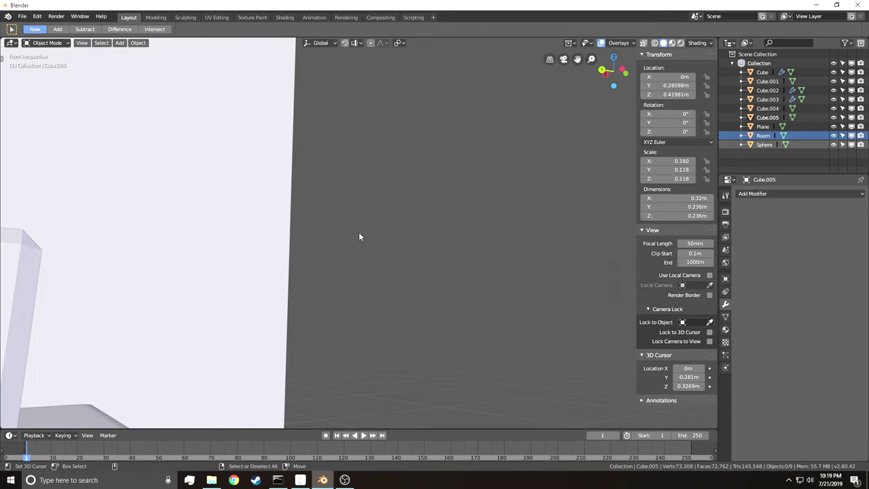
key(shift+grave)
key(d)
key(e)
click(96, 43)
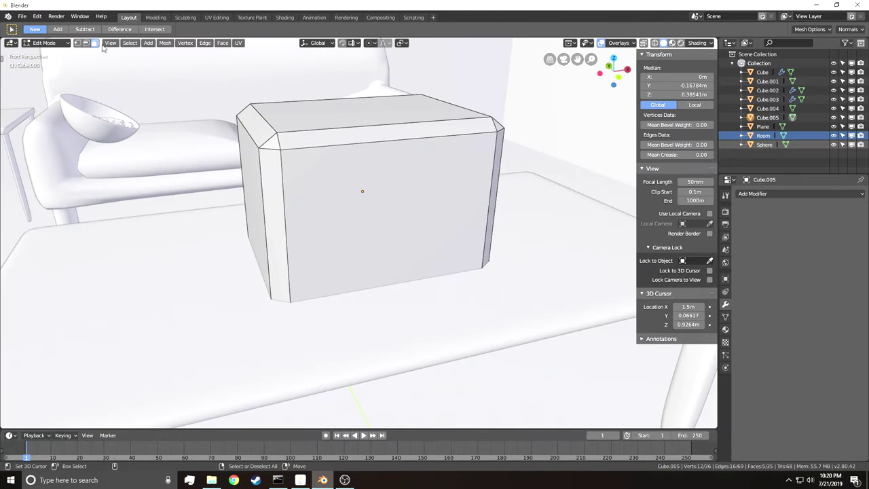
right_drag(458, 228, 451, 227)
key(shift+s)
click(457, 268)
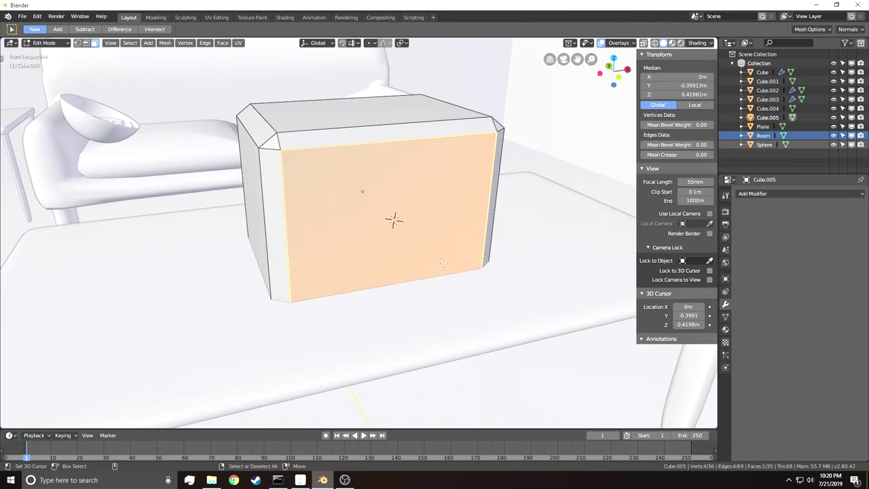
- Add a cube at the 3D cursor in Object Mode and scale it down uniformly to about 0.08 m
key(Tab)
key(shift+a)
mouse_move(462, 269)
click(508, 277)
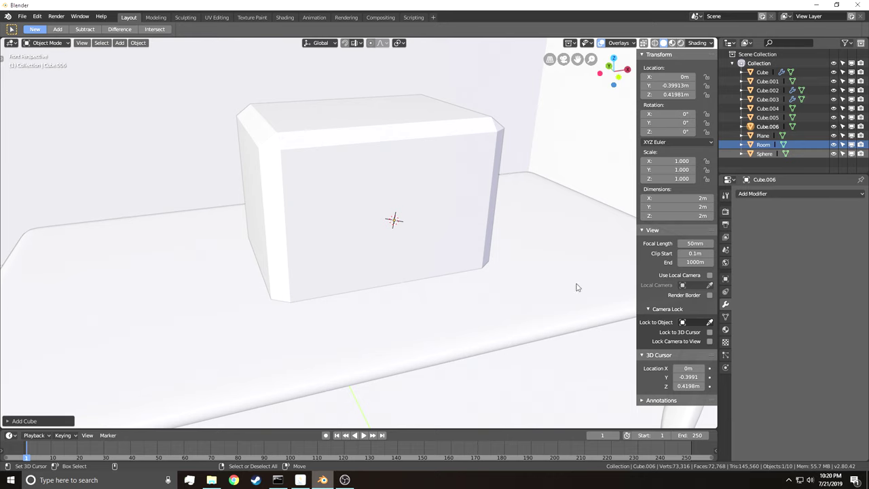
key(s)
click(391, 231)
- Stretch the small cube to about 0.15 m along X and 0.105 m along Z, and raise it to about Z 0.43 m
key(s)
key(x)
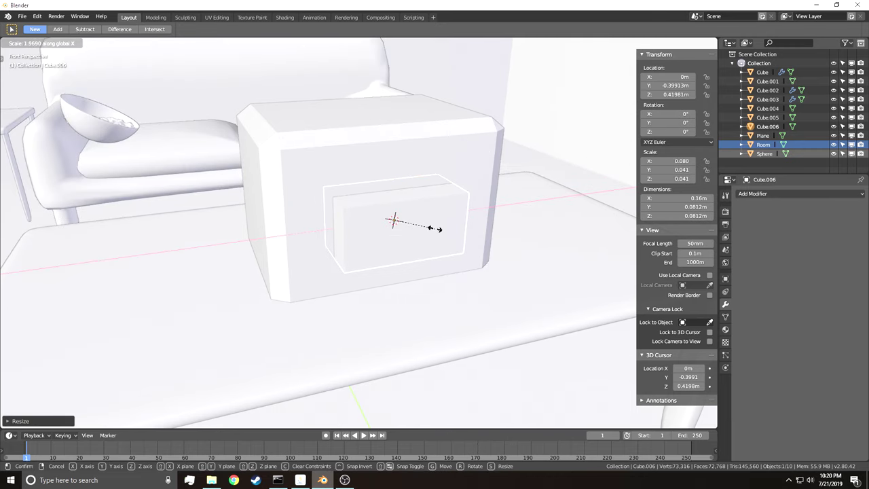
click(431, 231)
key(s)
key(z)
click(443, 232)
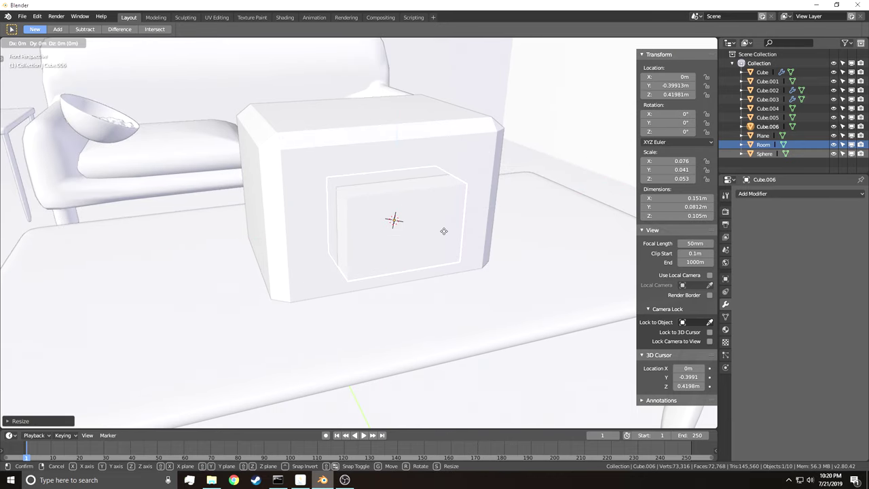
key(g)
key(z)
click(445, 224)
- Select the small cube's outward-facing face in Edit Mode and bevel its border widely with five segments
key(Tab)
key(a)
key(alt+a)
key(a)
right_click(429, 232)
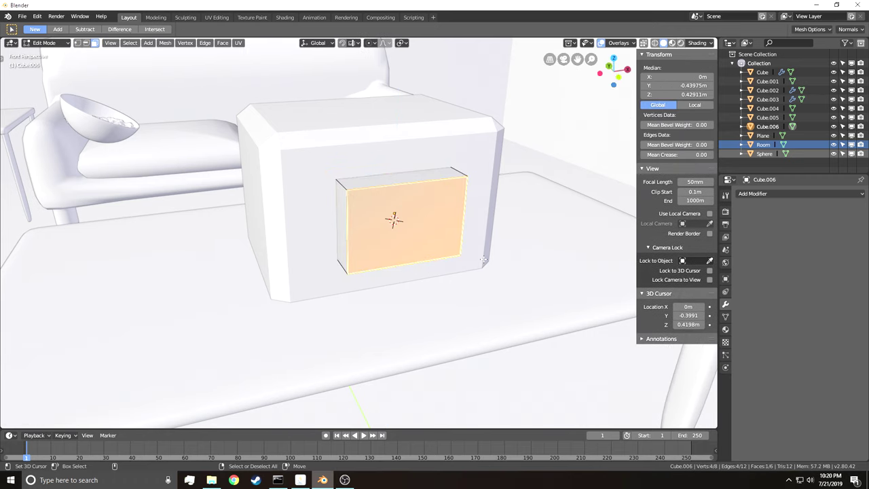
key(ctrl+b)
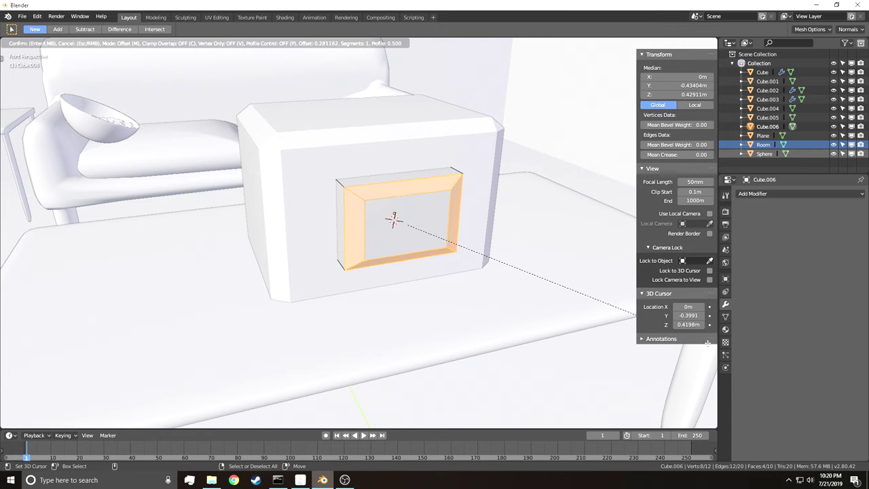
scroll(707, 345, up, 2)
click(129, 370)
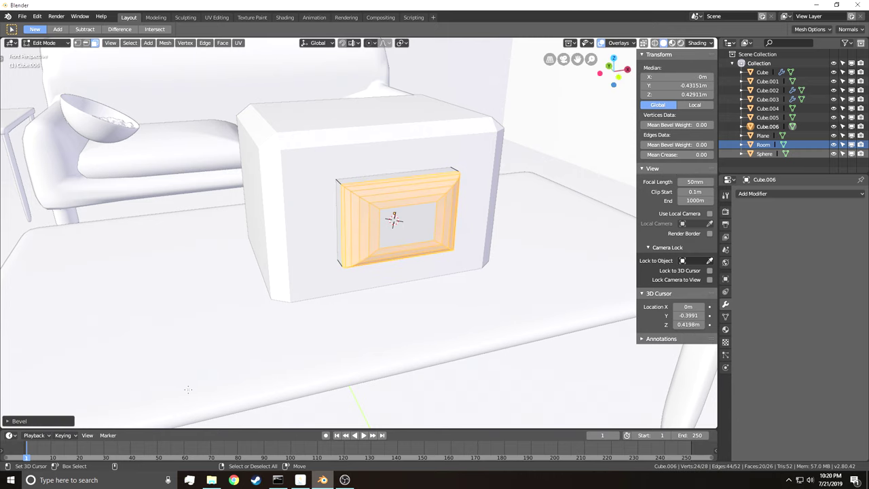
key(Tab)
key(Tab)
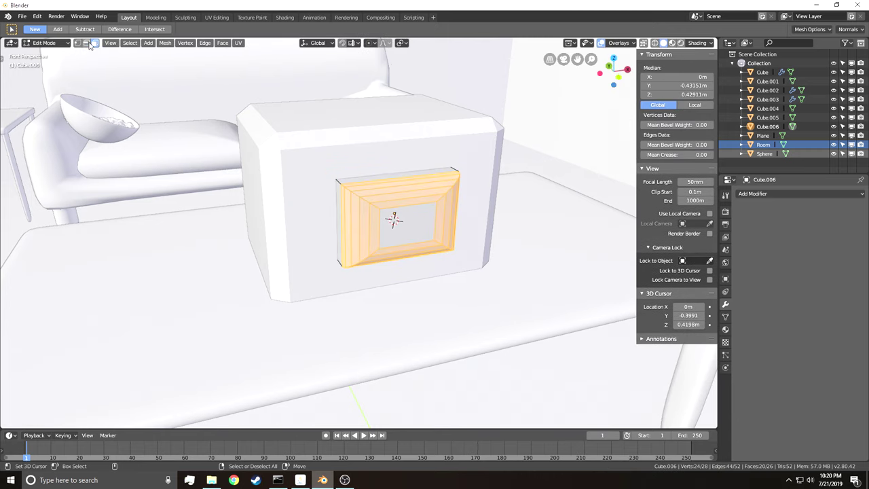
- Select the four diagonal corner edge runs of the small block and bevel them with five segments, then return to Object Mode
click(380, 205)
alt+shift+right_click(377, 207)
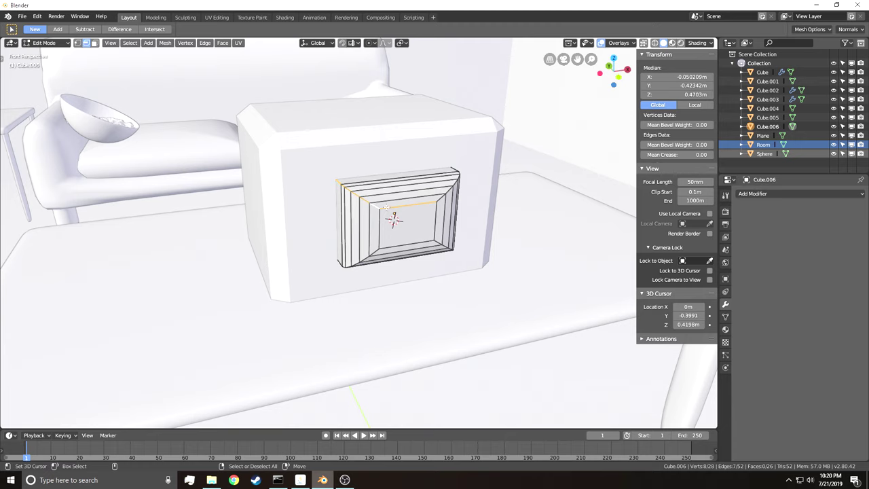
key(ctrl+z)
right_click(377, 206)
alt+right_click(375, 205)
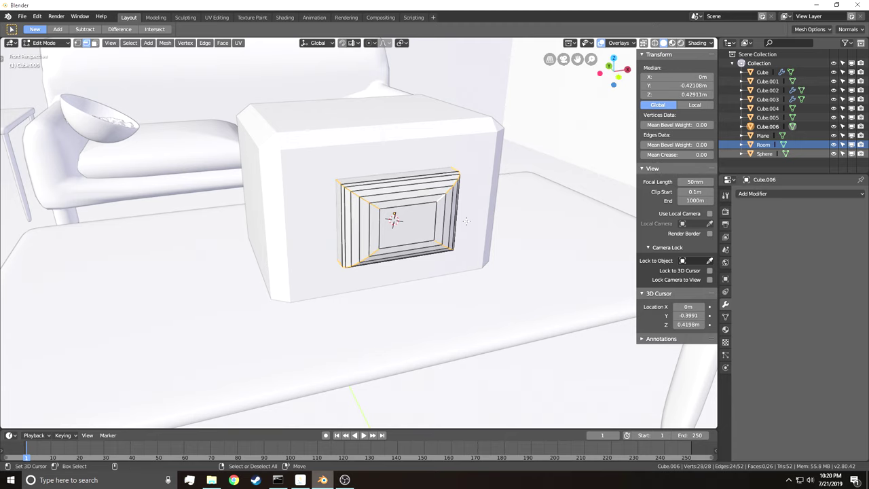
key(ctrl+b)
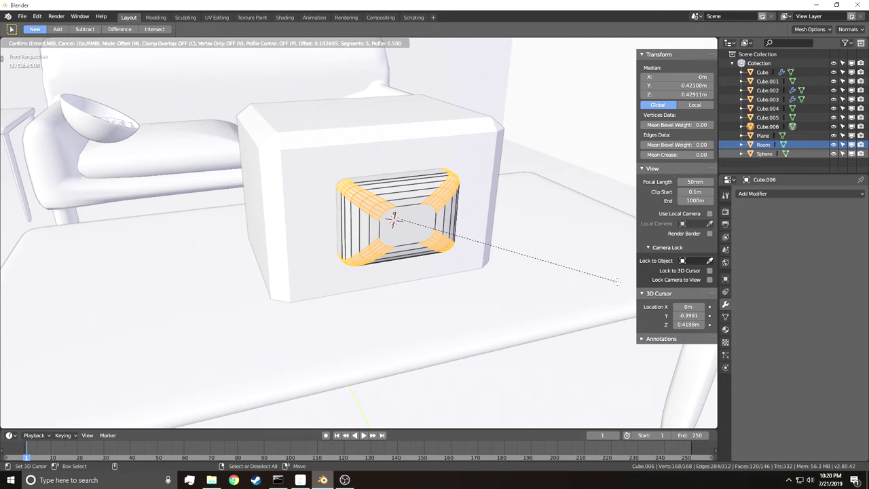
click(656, 301)
key(Tab)
- Examine the rounded block on the back of the box from behind the coffee table
right_click(531, 268)
key(shift+grave)
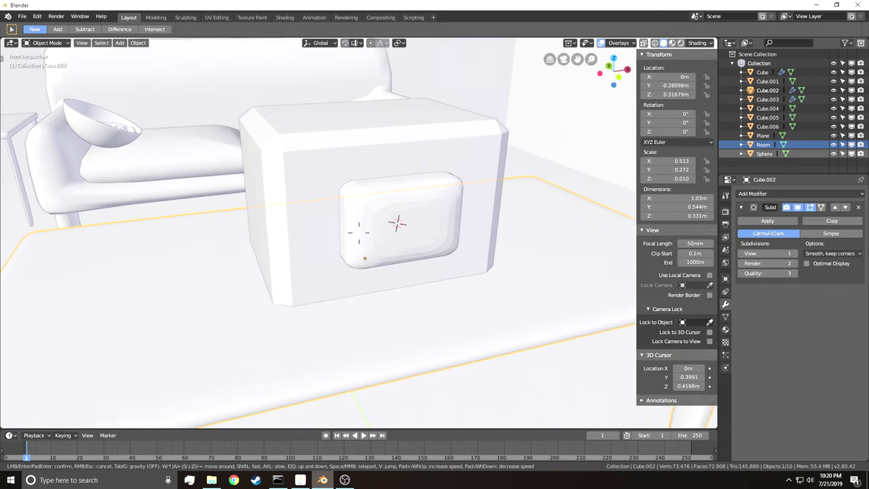
click(359, 233)
right_click(359, 235)
key(shift+grave)
click(360, 233)
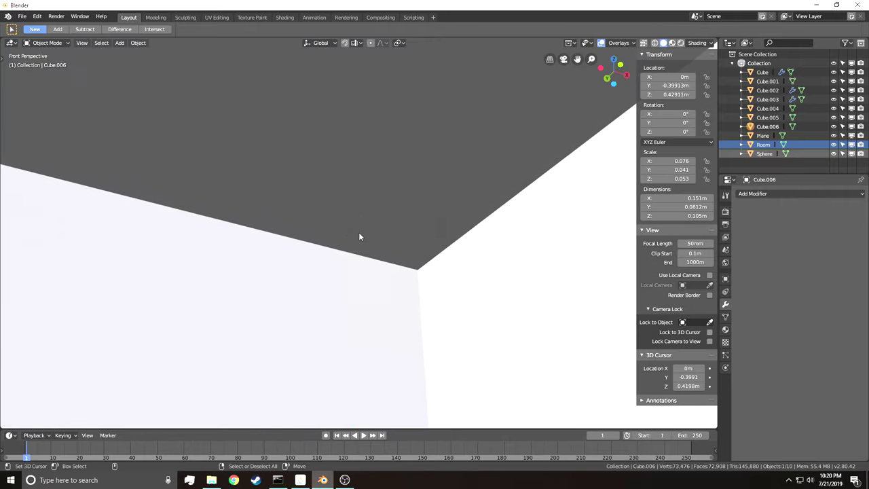
key(shift+grave)
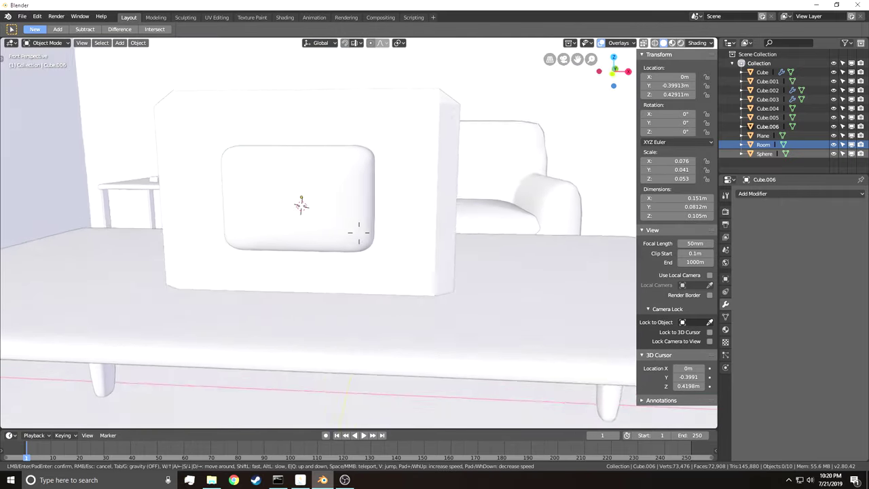
key(q)
key(e)
click(360, 232)
right_click(359, 236)
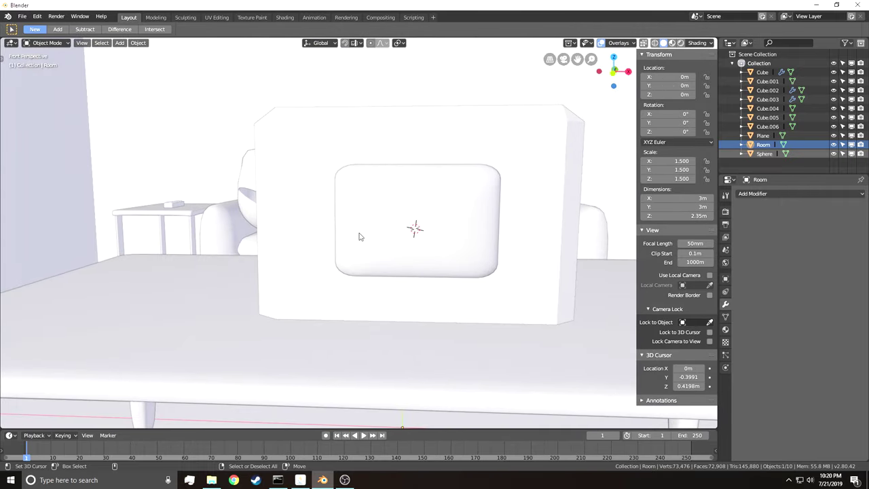
- Snap the 3D cursor to a short edge at the lower corner of the rounded block on the box's back
click(371, 250)
key(Tab)
click(358, 270)
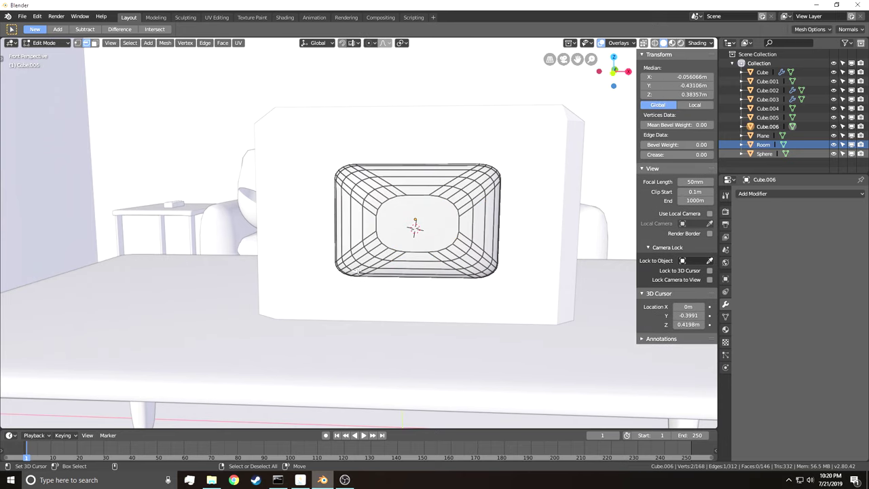
key(shift+s)
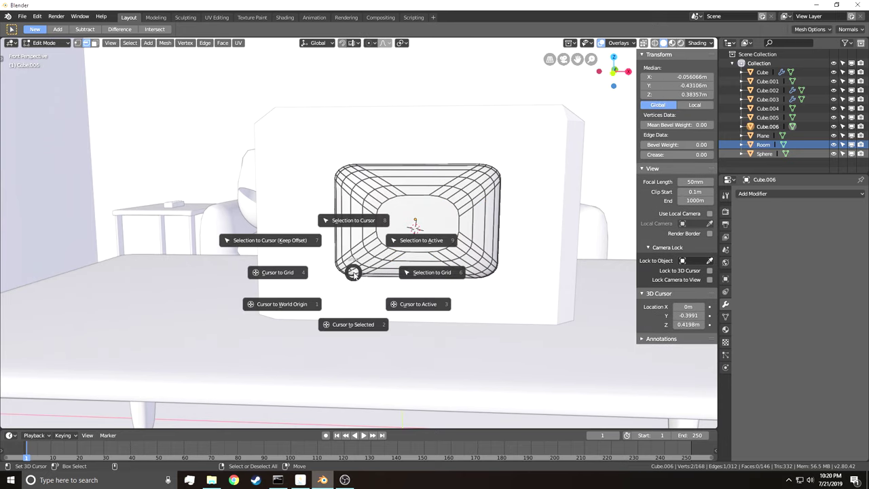
click(376, 319)
scroll(375, 306, down, 4)
key(Tab)
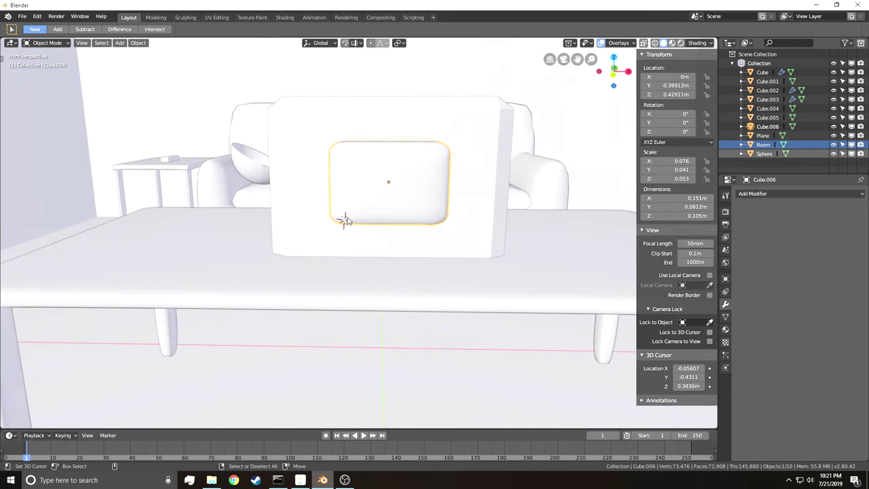
key(Tab)
shift+right_click(347, 215)
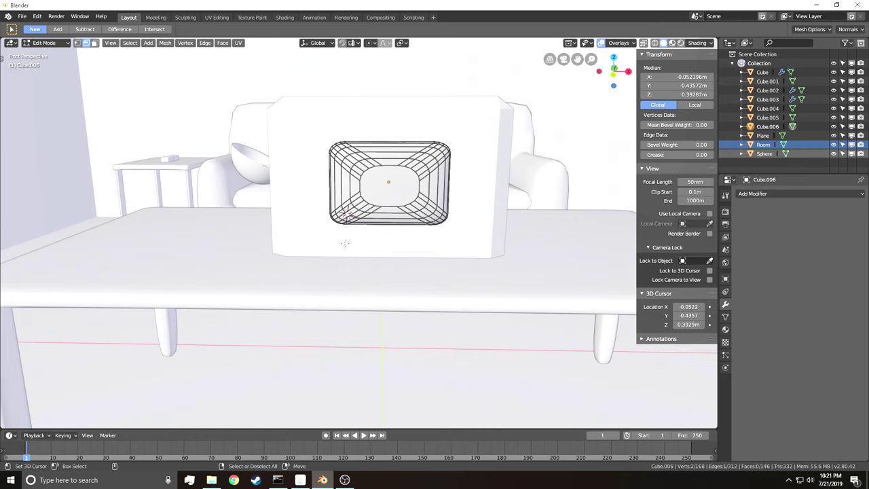
- Add a Bezier curve at the 3D cursor in Object Mode
key(Tab)
key(shift+a)
mouse_move(352, 235)
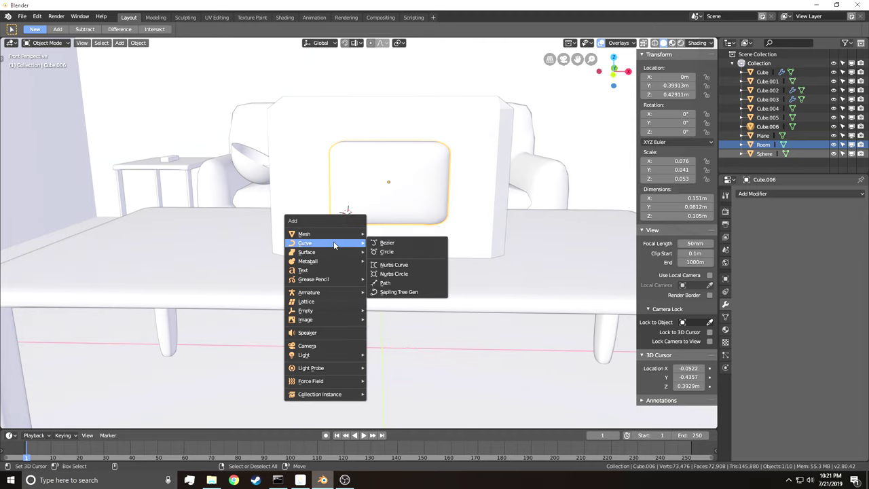
click(385, 242)
- Rotate the Bezier curve to about -115° around Z and scale it down uniformly to about 0.213
key(shift+grave)
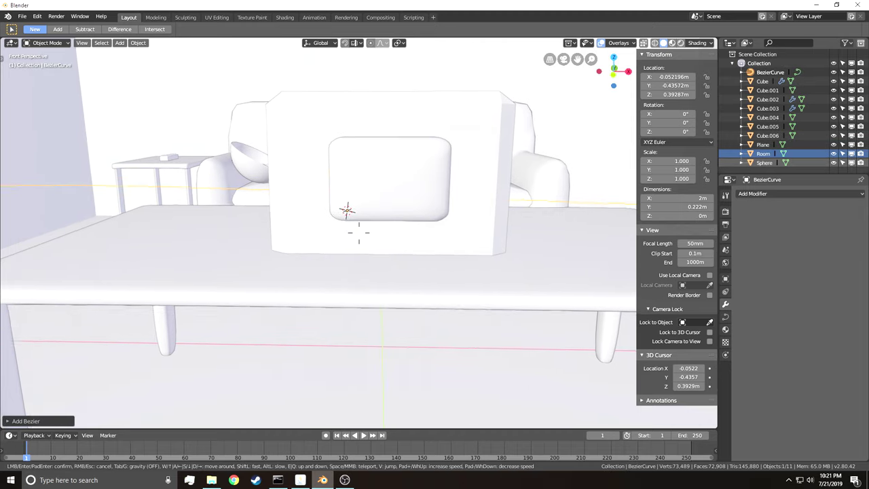
key(s)
key(e)
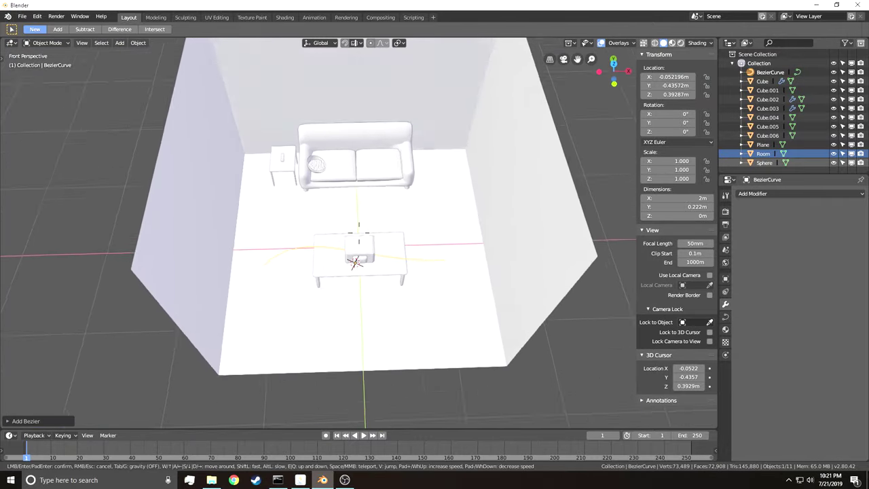
key(w)
key(Return)
key(r)
key(z)
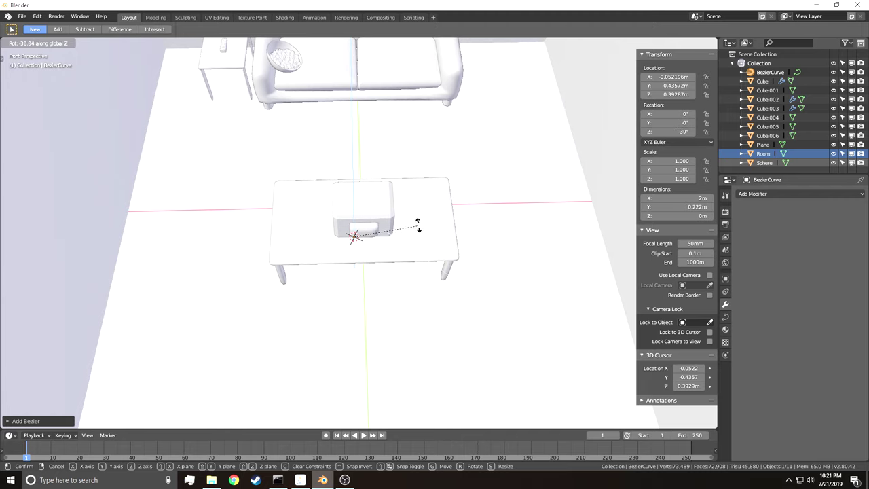
click(365, 265)
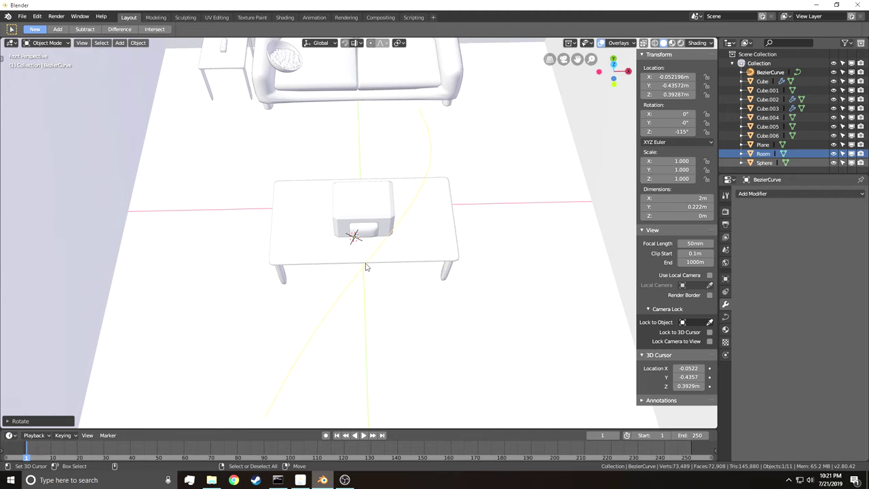
key(s)
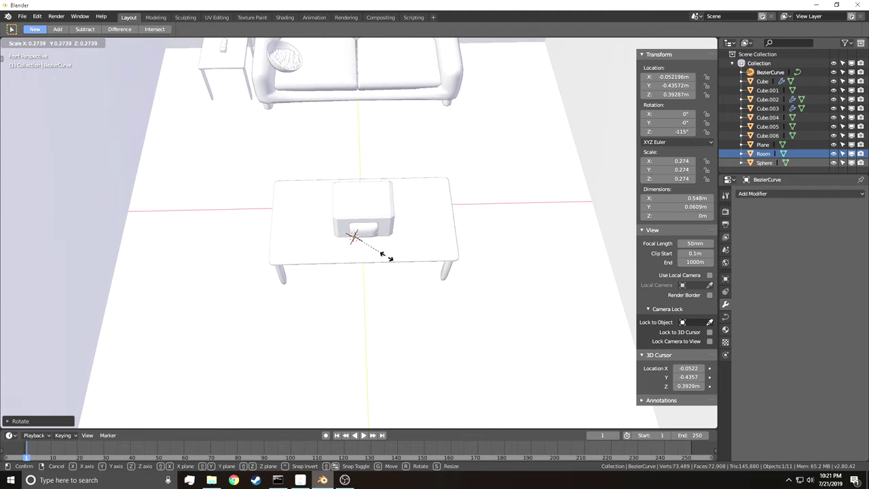
click(382, 253)
- Move the Bezier curve along Y and X to about X -0.144 m, Y -0.626 m, bringing its end to the rounded block's lower corner
key(shift+grave)
key(w)
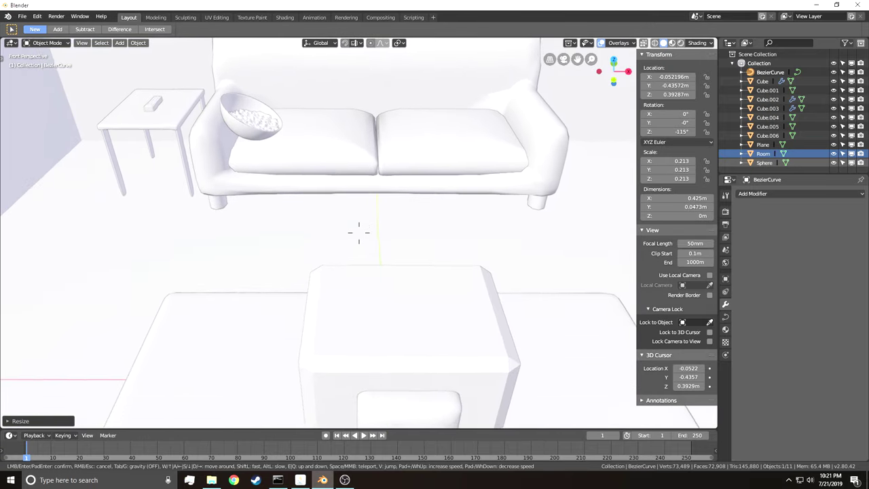
click(361, 237)
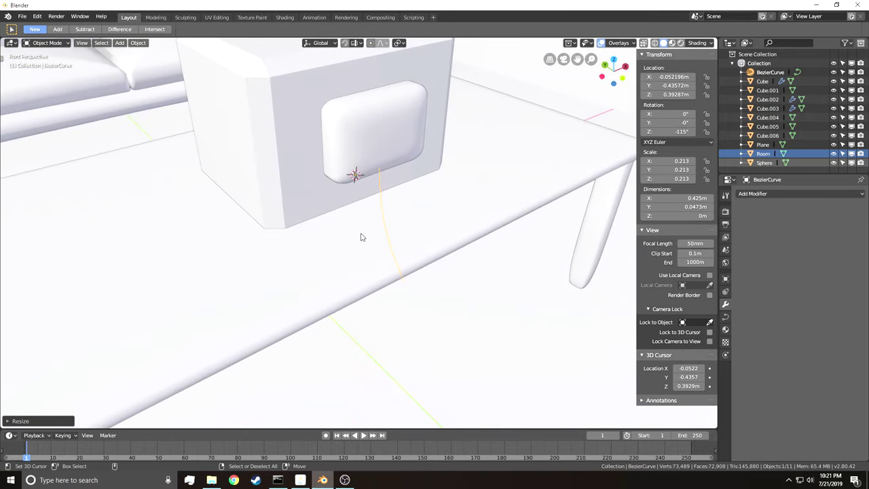
key(g)
key(z)
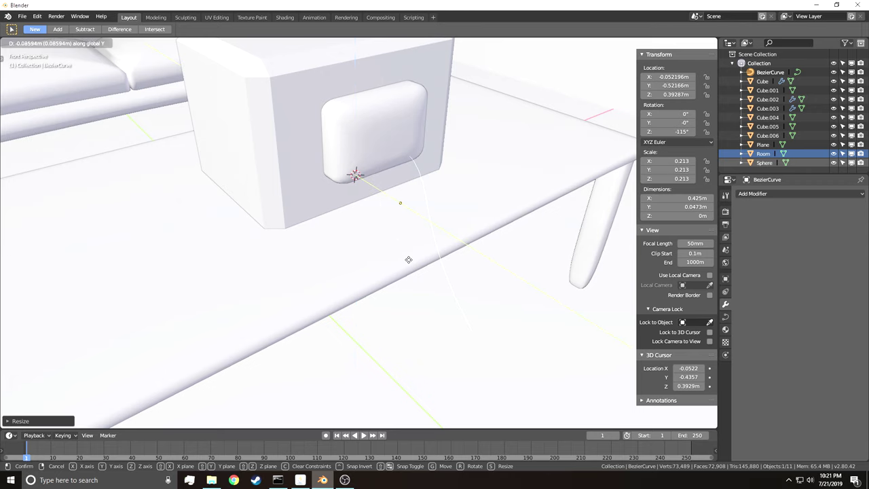
click(475, 292)
key(g)
key(x)
click(403, 321)
key(r)
key(z)
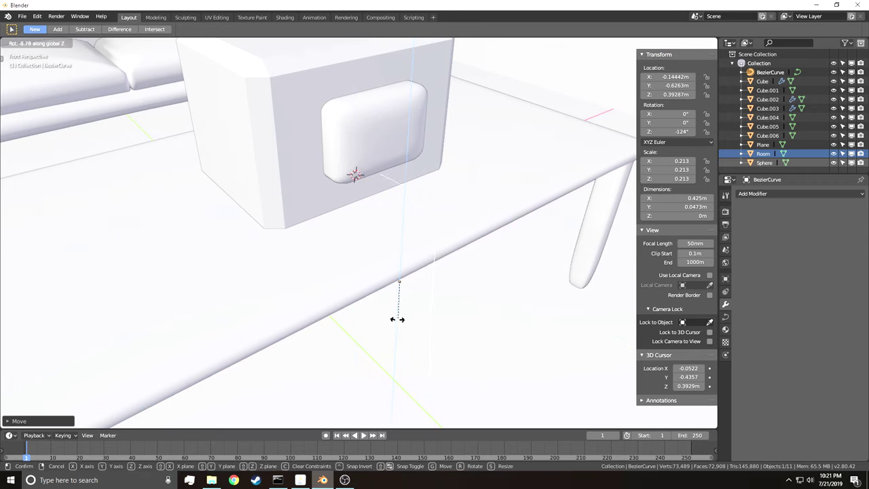
key(x)
key(Escape)
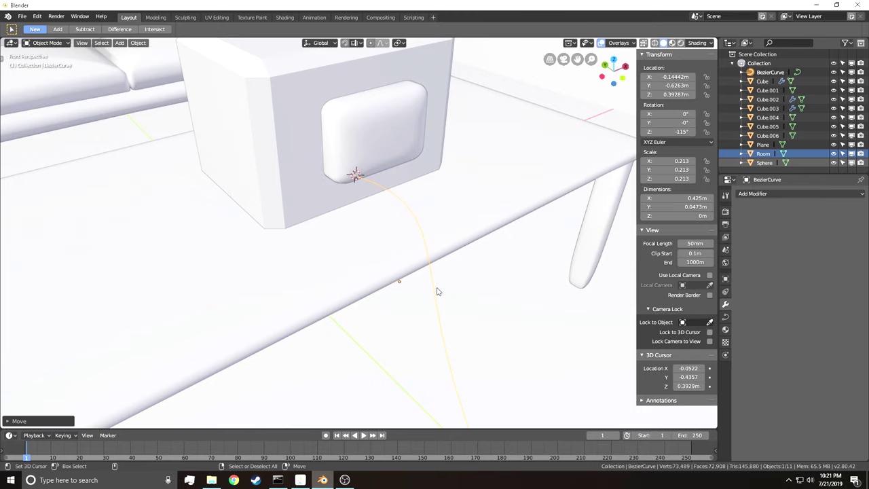
key(r)
key(y)
key(Escape)
key(t)
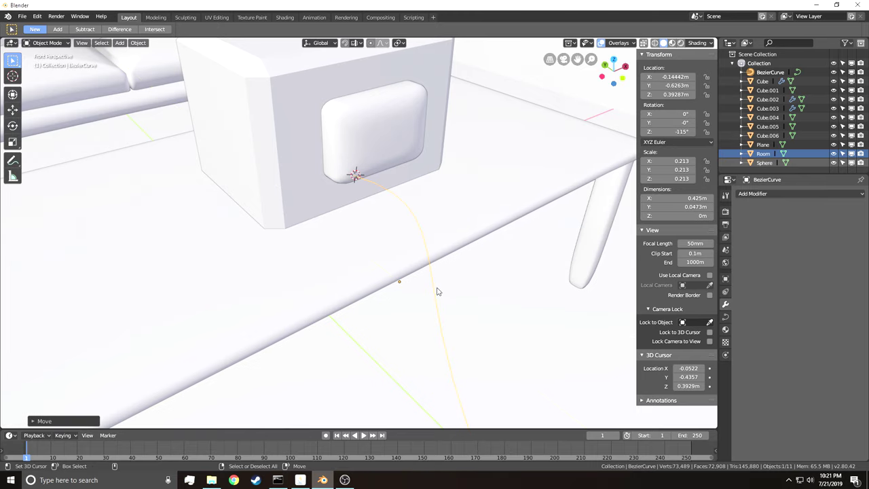
- Rotate the Bezier curve -90° around the global Y axis
text(ry)
text(-9)
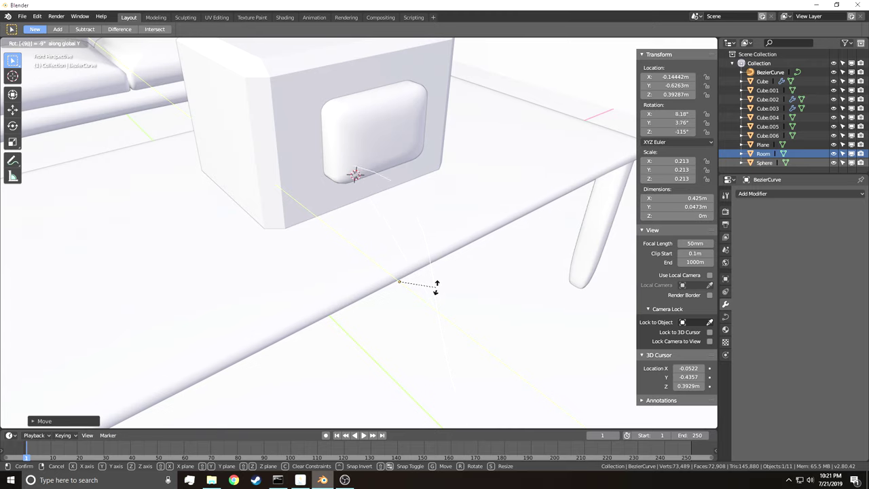
text(0)
key(Return)
- Move the rotated curve along the global axes to about X -0.049 m, Y -0.594 m, Z 0.314 m
key(g)
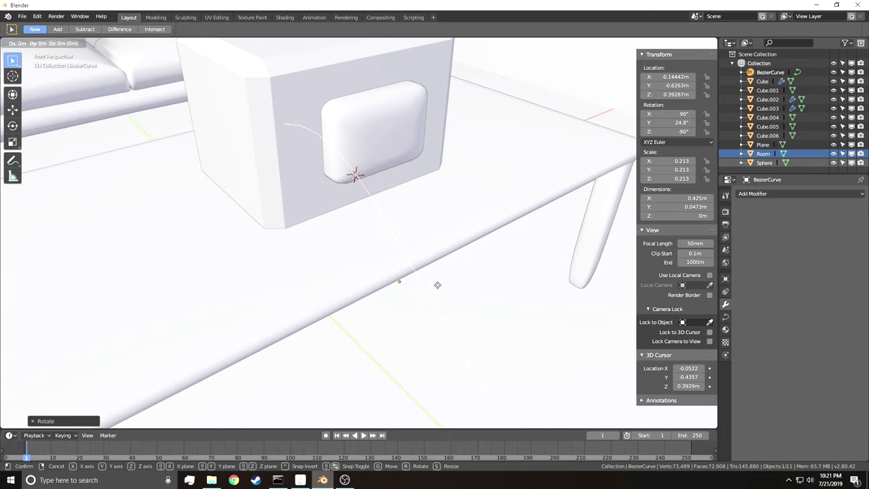
key(z)
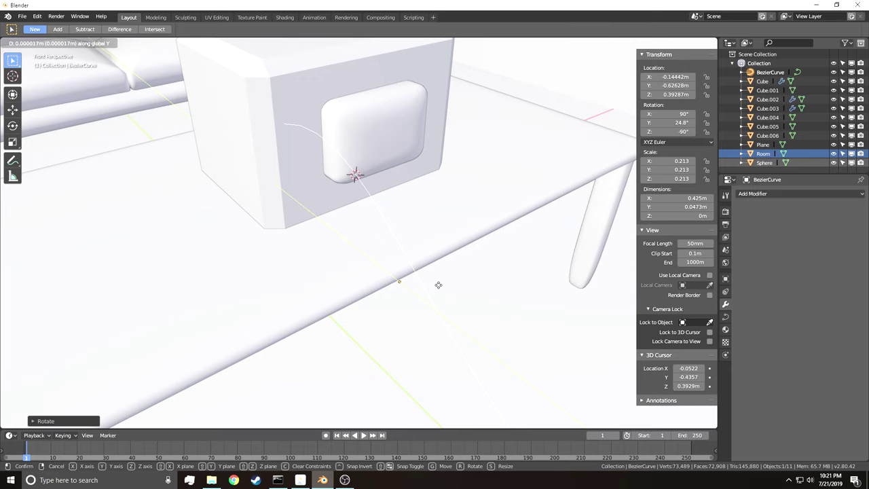
click(453, 290)
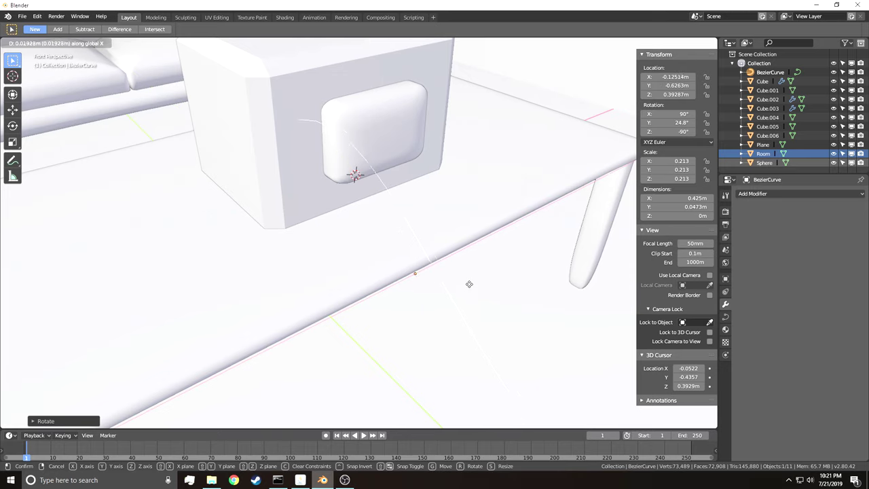
click(539, 278)
key(g)
key(y)
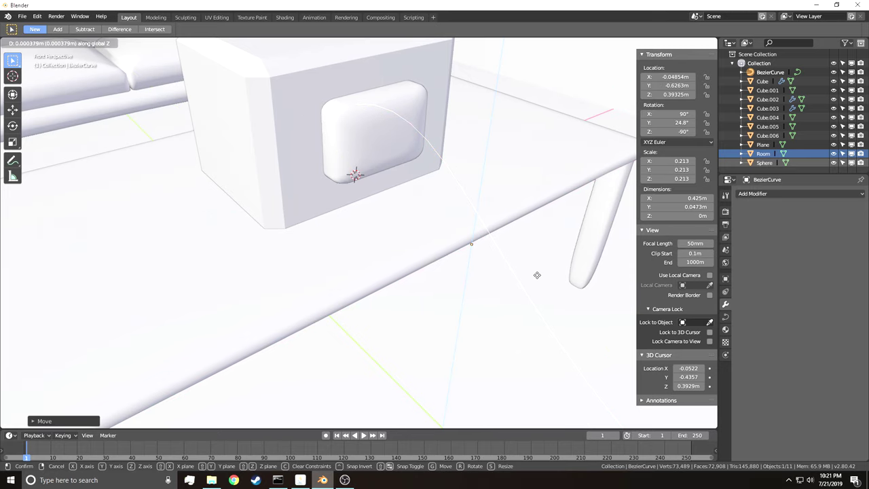
click(512, 270)
key(g)
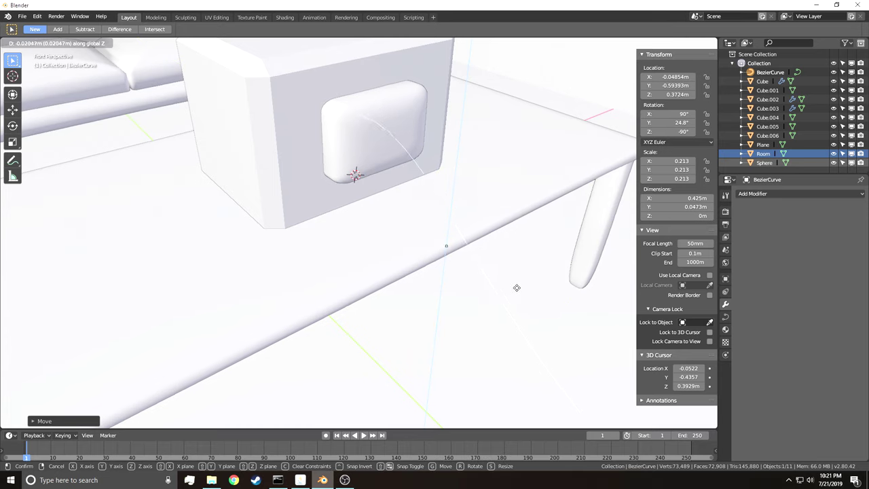
click(512, 330)
- Rotate the curve slightly around Z and about 38° around Y, reaching a rotation of about 49°, 20°, -105°
key(shift+grave)
key(d)
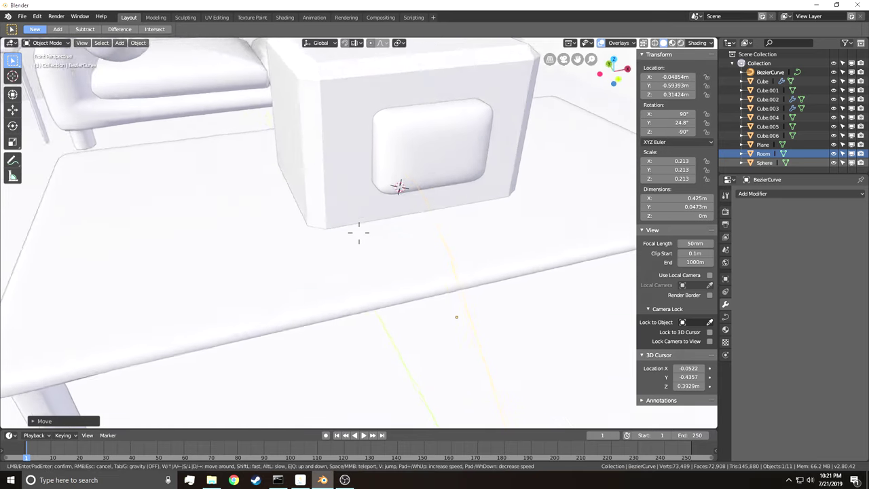
click(358, 233)
key(r)
key(z)
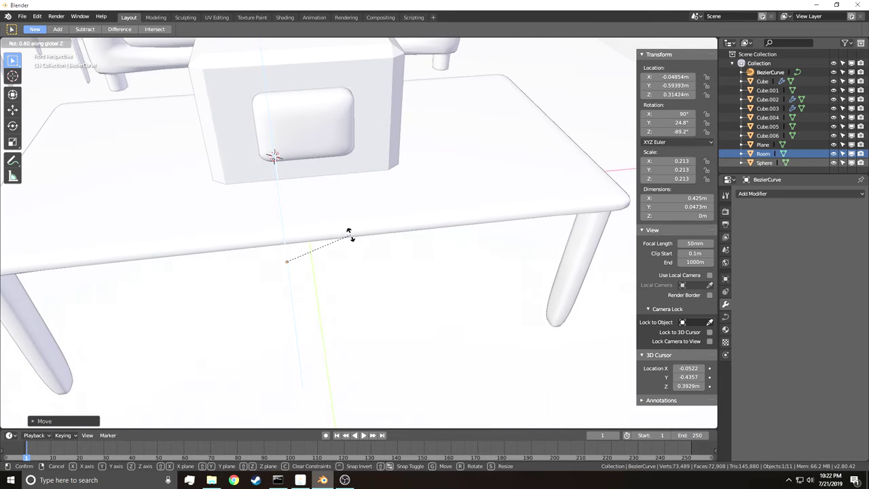
click(351, 233)
key(r)
key(x)
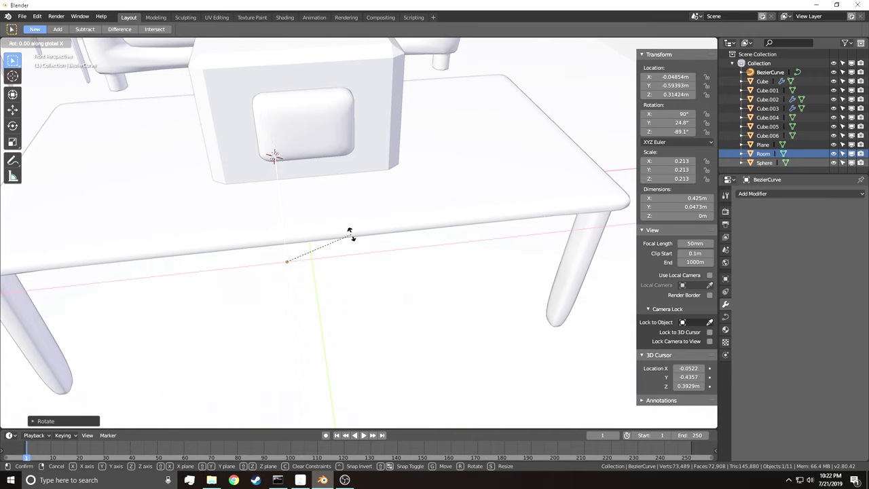
key(y)
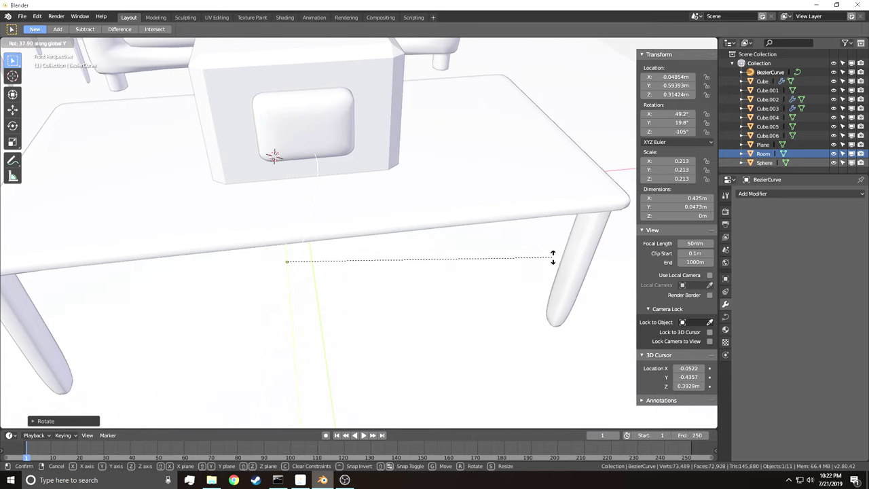
click(552, 257)
- Move the curve along X to about -0.105 m so its upper end meets the rounded block's lower corner
shift+middle_drag(334, 204, 359, 237)
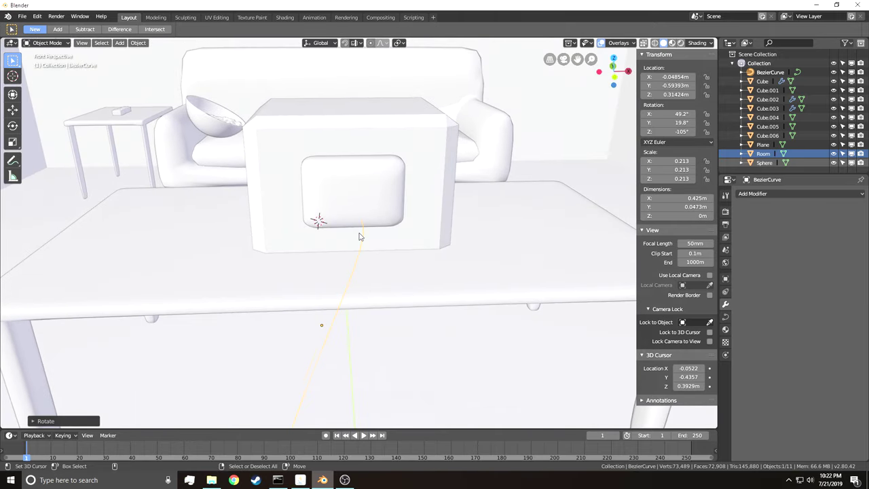
key(g)
key(y)
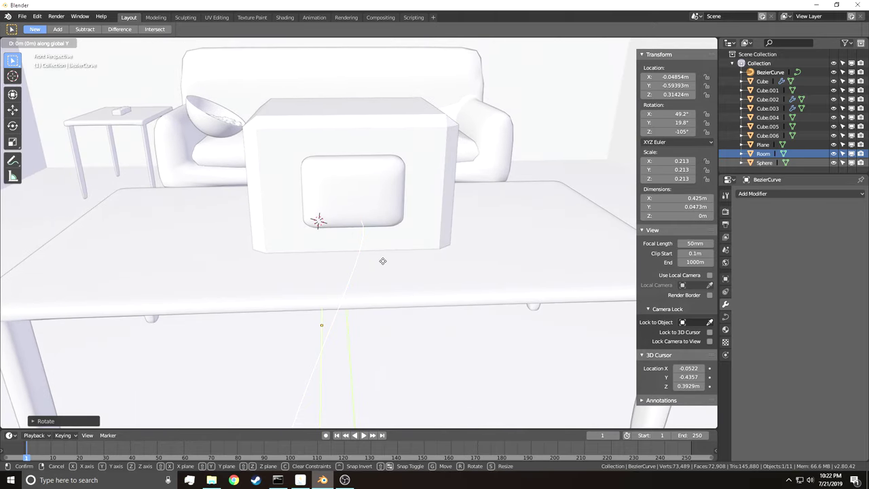
key(x)
click(345, 266)
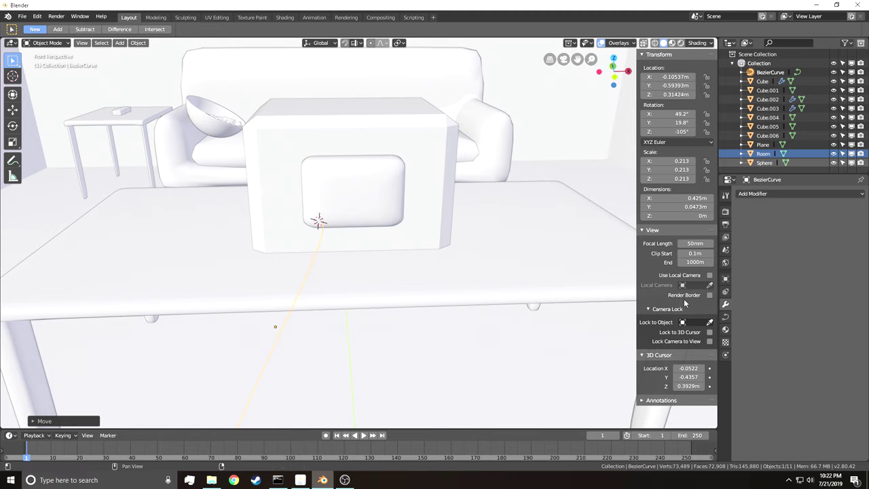
- Thicken the curve into a cable with a 0.02 m Extrude and a 0.01 m Bevel Depth in its geometry settings
click(725, 317)
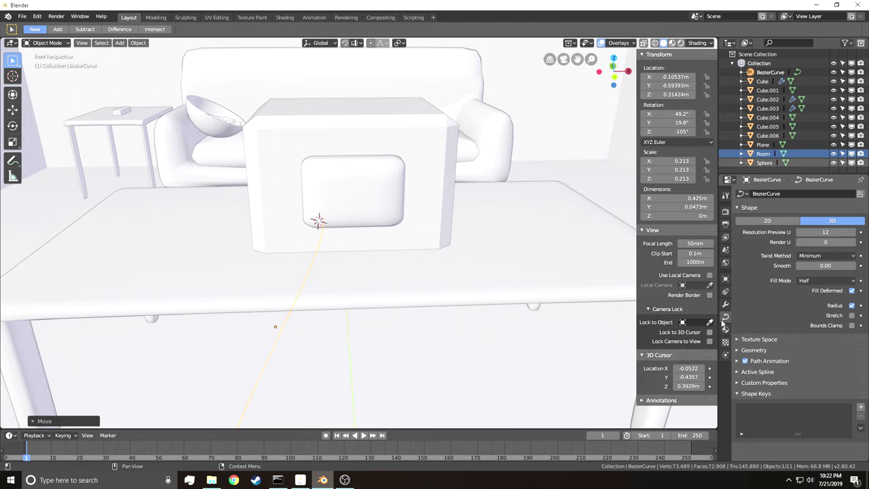
click(745, 351)
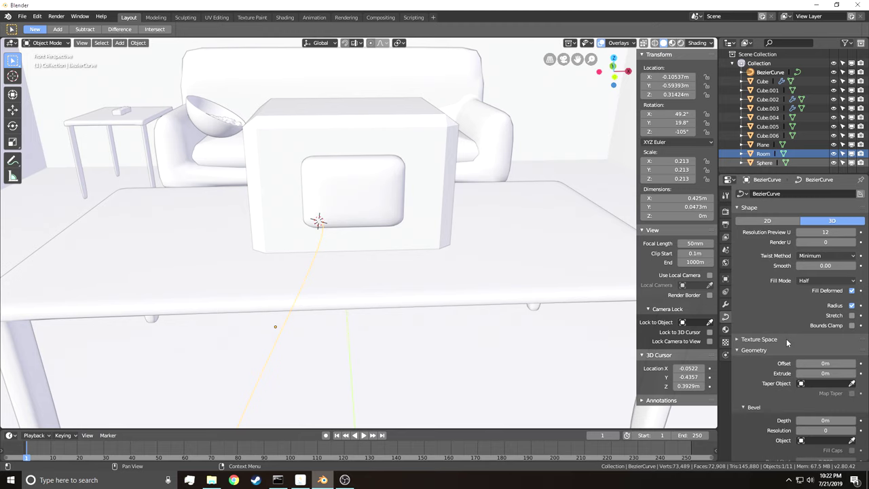
mouse_move(814, 375)
mouse_down()
mouse_move(849, 375)
mouse_move(814, 374)
mouse_up()
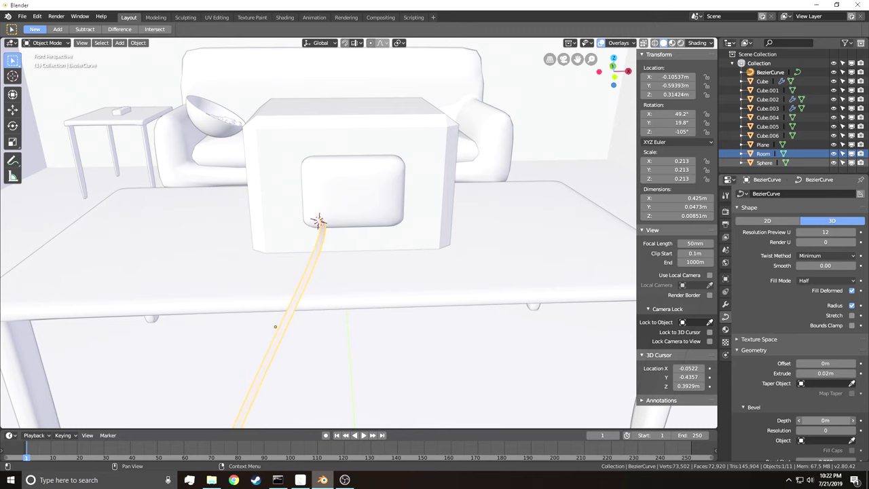
mouse_move(825, 420)
mouse_down()
mouse_move(834, 421)
mouse_move(824, 420)
mouse_up()
drag(825, 420, 827, 420)
key(Tab)
key(Tab)
- Reselect the cable curve in front of the table and scale it down uniformly to about 0.142
right_click(441, 278)
key(shift+grave)
key(s)
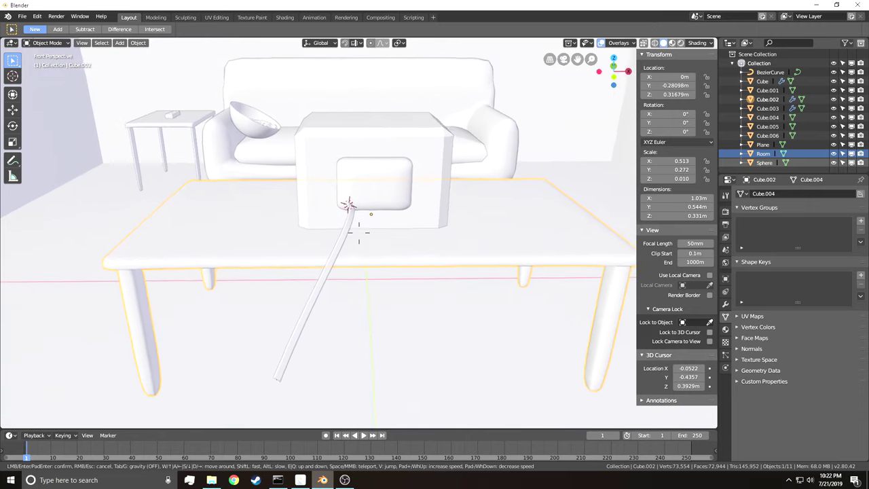
key(w)
click(359, 233)
right_click(360, 232)
click(358, 236)
click(357, 235)
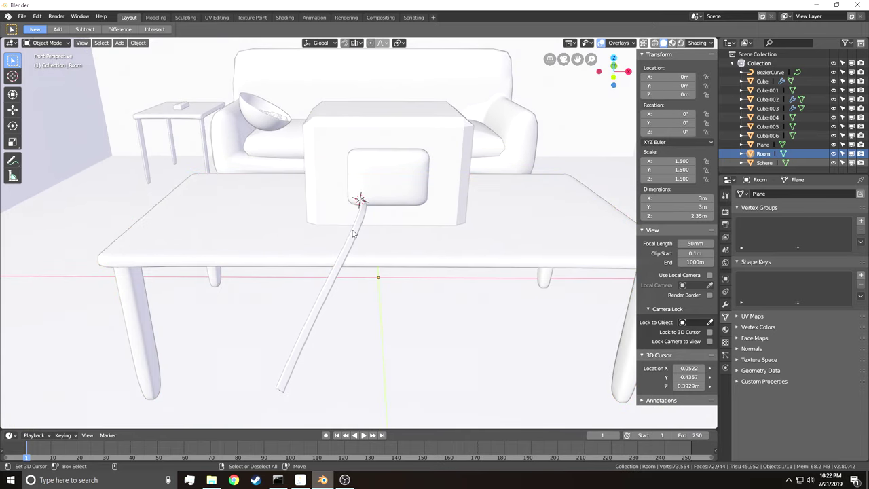
click(355, 235)
click(356, 234)
click(354, 233)
key(s)
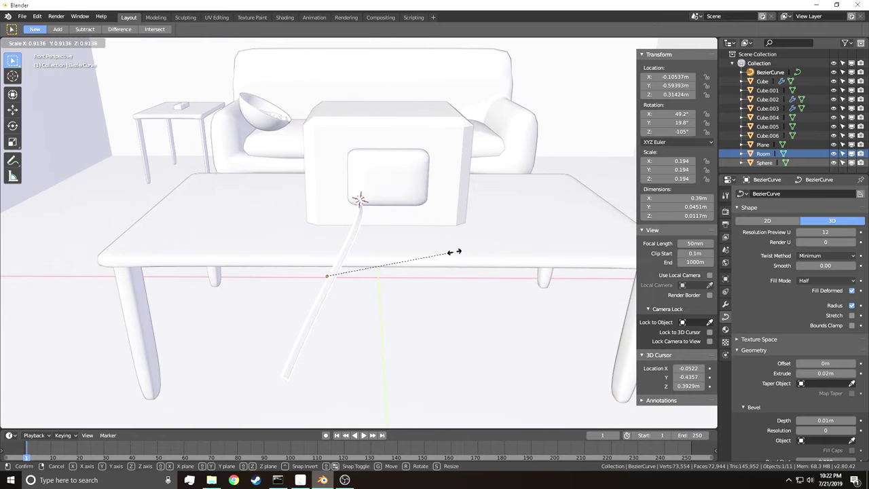
click(417, 249)
- In Edit Mode, move the cable's upper control point to the rounded block's lower corner and adjust it along Y
key(Tab)
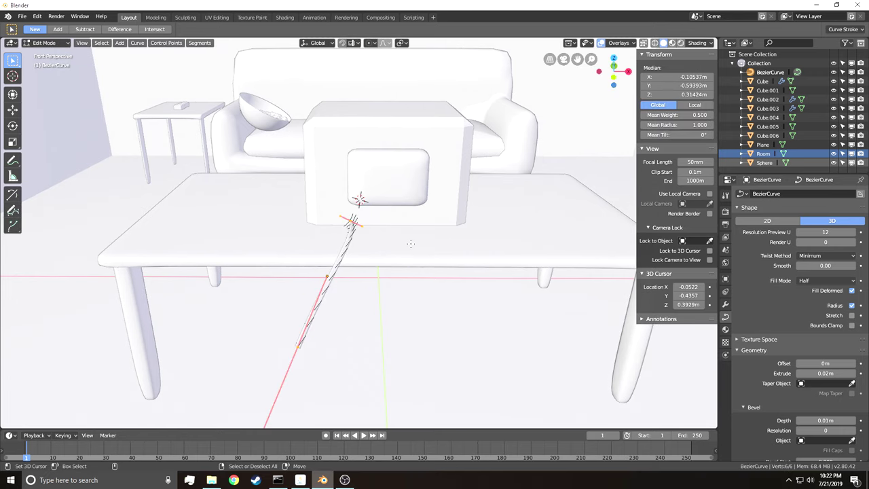
key(g)
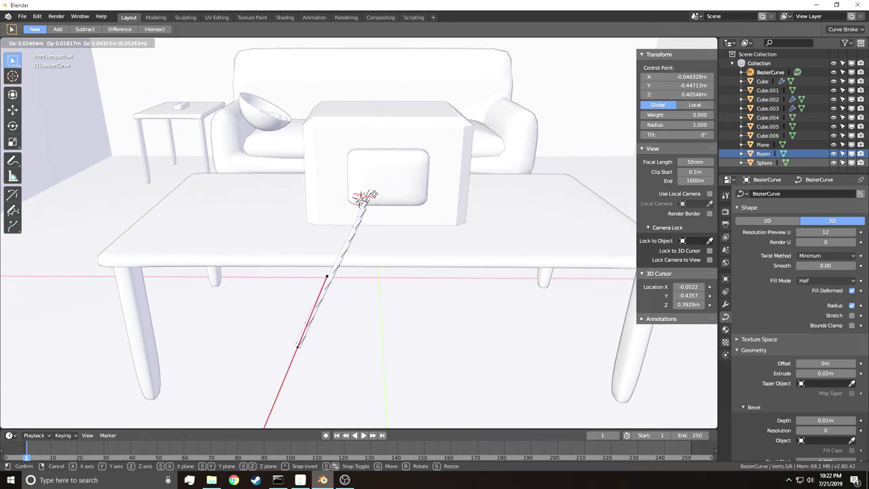
click(373, 196)
key(shift+grave)
key(d)
key(w)
click(359, 233)
key(g)
key(y)
click(387, 231)
key(Tab)
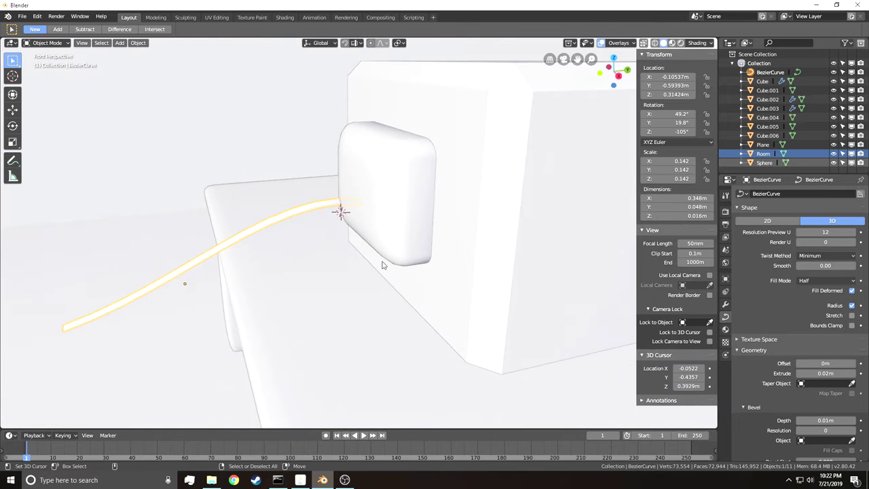
- Reselect the cable and lower its free-end control point along Z to about 0.162 m in Edit Mode
click(384, 265)
key(shift+grave)
key(s)
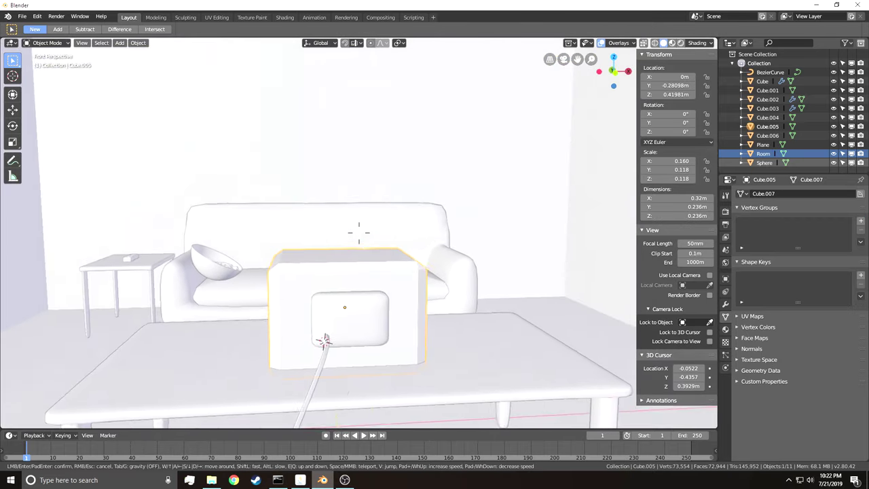
click(359, 233)
right_click(361, 238)
key(Tab)
key(Tab)
right_click(361, 239)
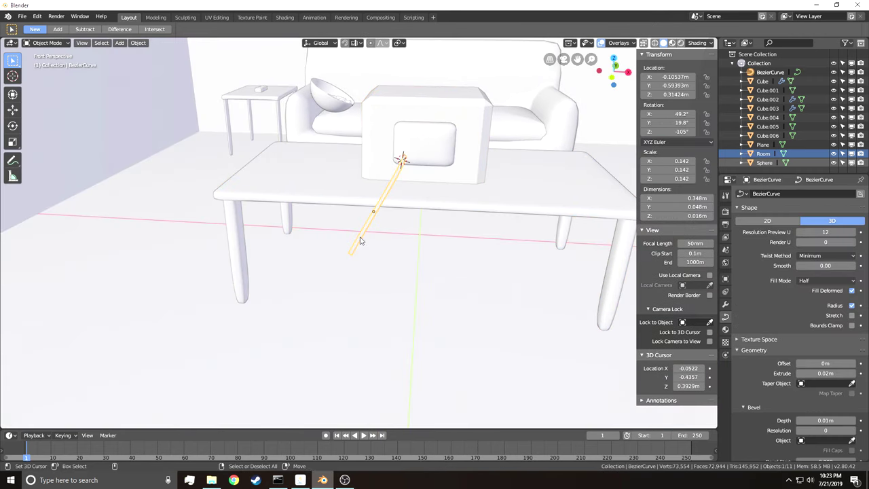
key(Tab)
key(g)
key(z)
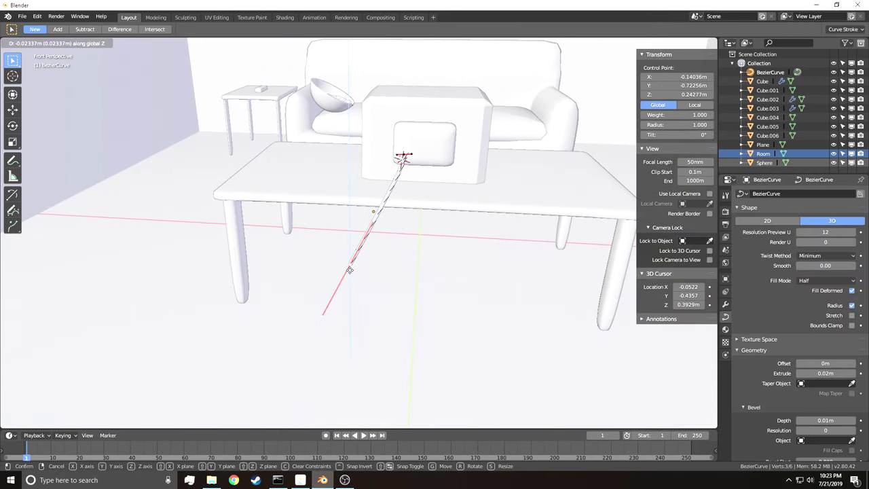
click(345, 301)
- Bend the cable by moving the free-end control point's inner handle along X in the positive direction
right_click(374, 253)
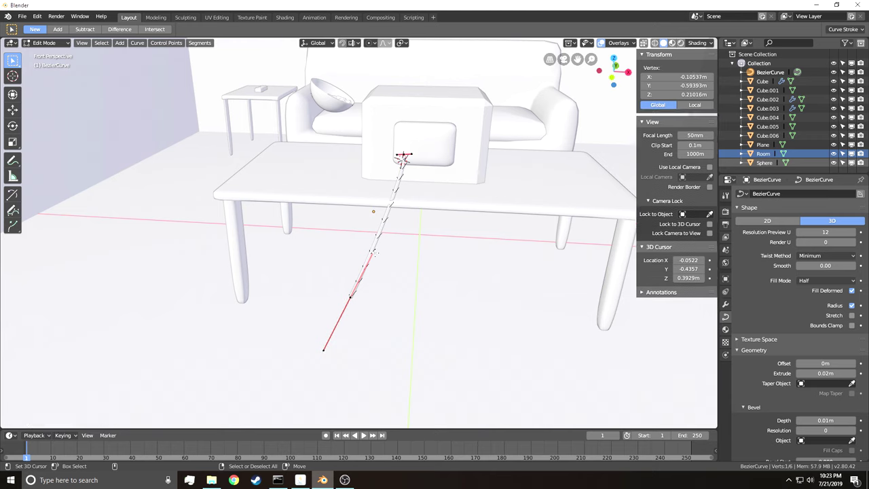
key(g)
key(x)
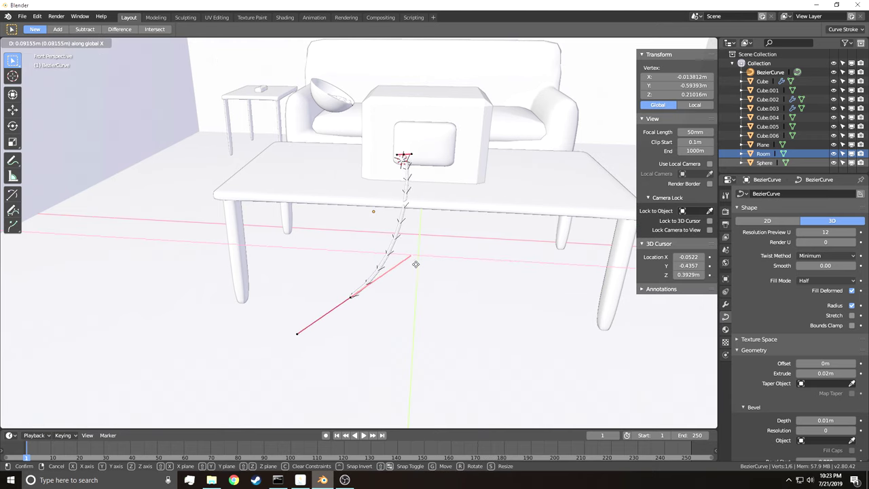
click(427, 257)
- Move the cable's free-end control point along Y away from the table, return to Object Mode and deselect the cable
click(353, 296)
key(g)
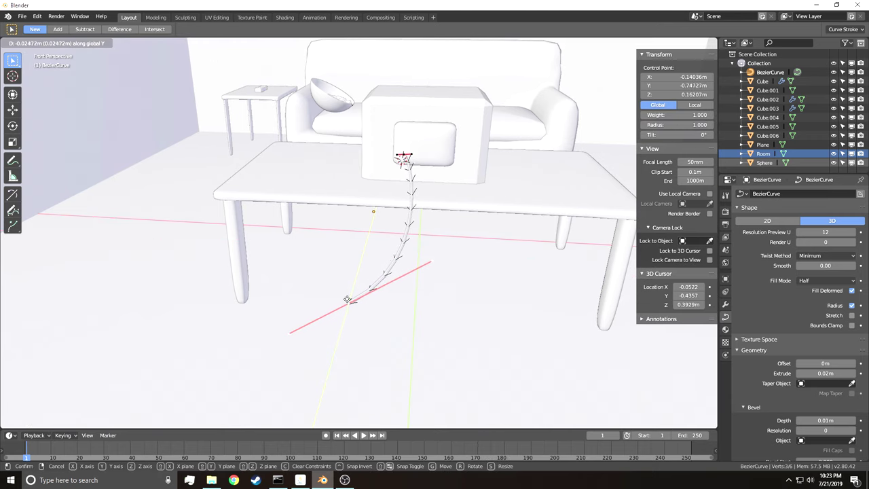
click(492, 317)
key(Tab)
click(493, 316)
key(shift+grave)
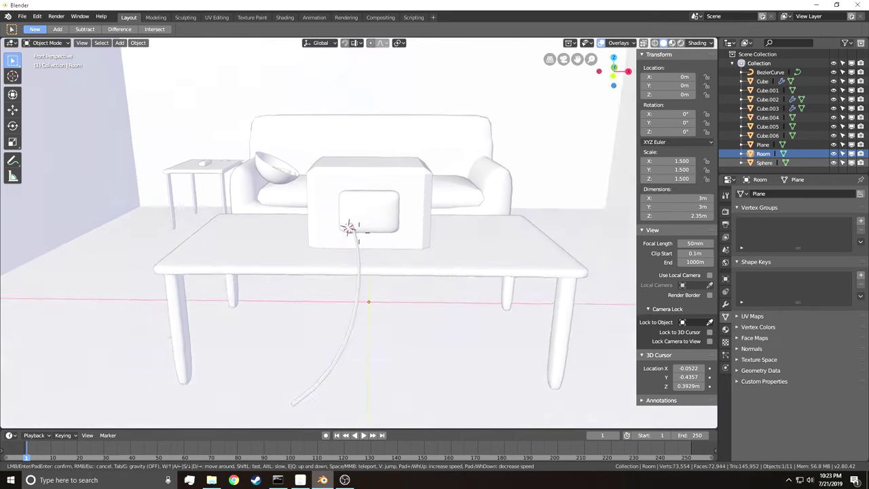
- Split the 3D viewport vertically into two areas and turn the second one into a Shader Editor
key(s)
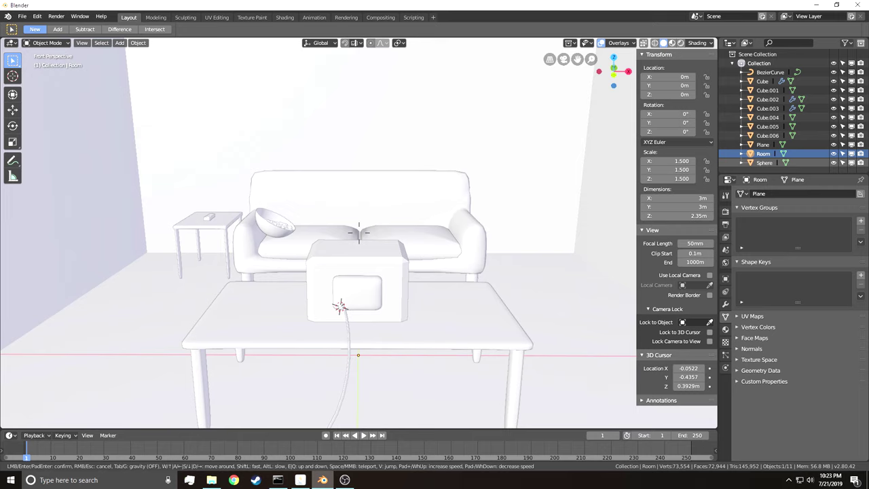
click(360, 235)
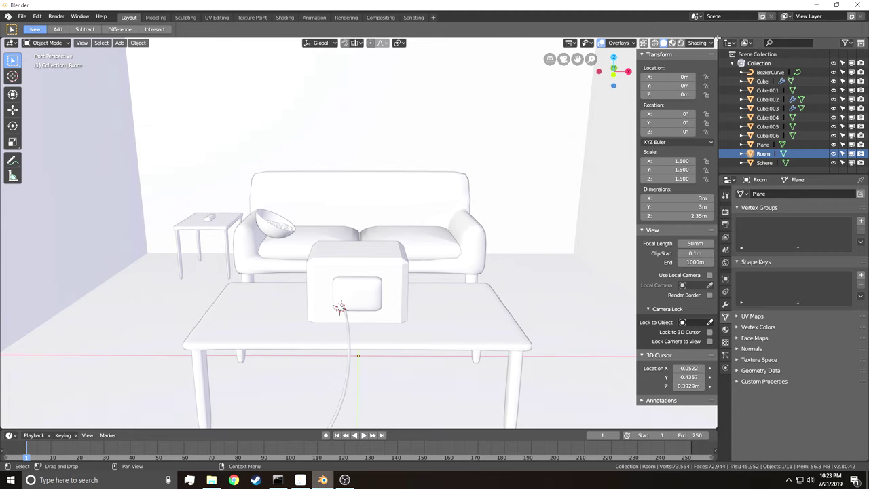
drag(713, 39, 362, 61)
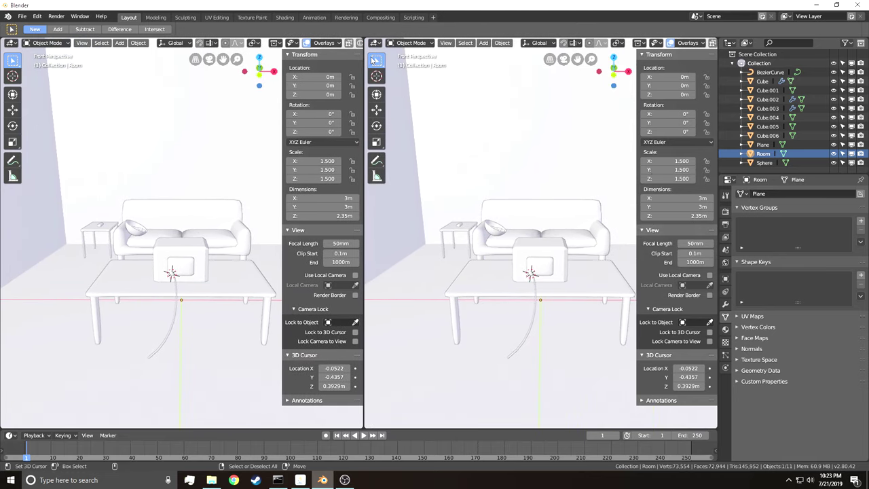
click(375, 43)
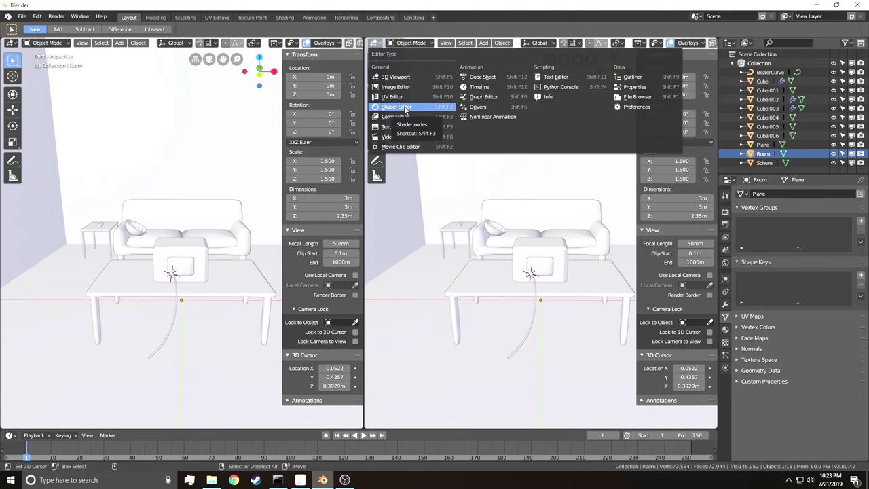
click(406, 107)
drag(636, 131, 698, 129)
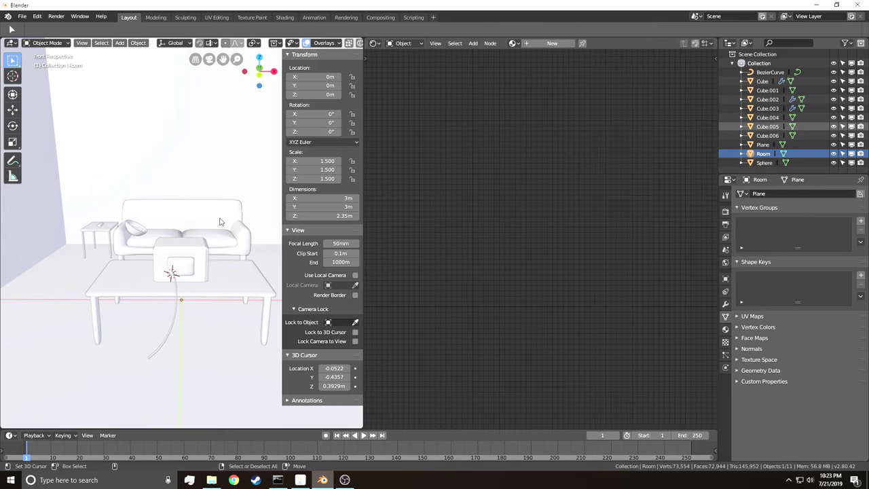
- Create a material named Walls on the Room object and show its material properties
scroll(207, 145, down, 6)
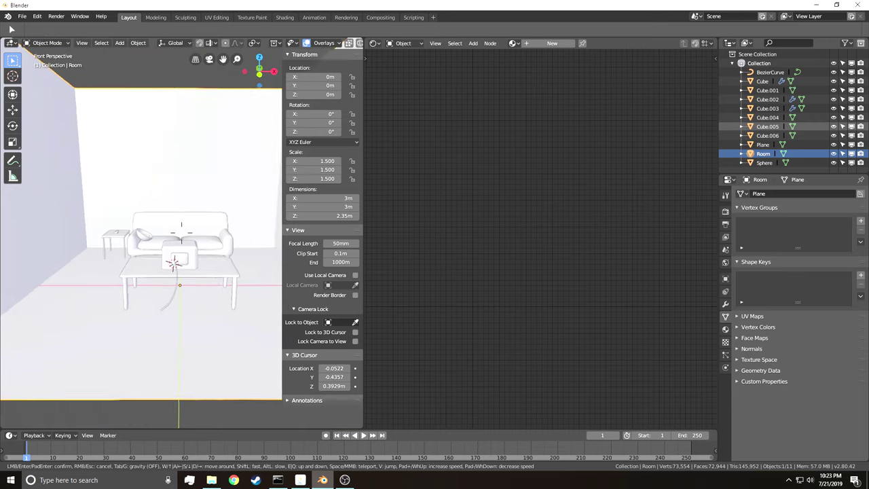
click(552, 42)
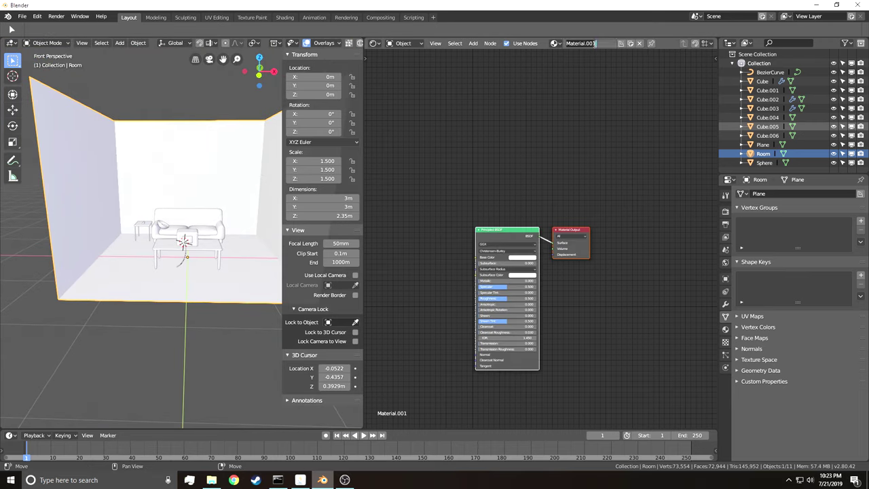
key(ctrl+a)
text(Walls)
key(Return)
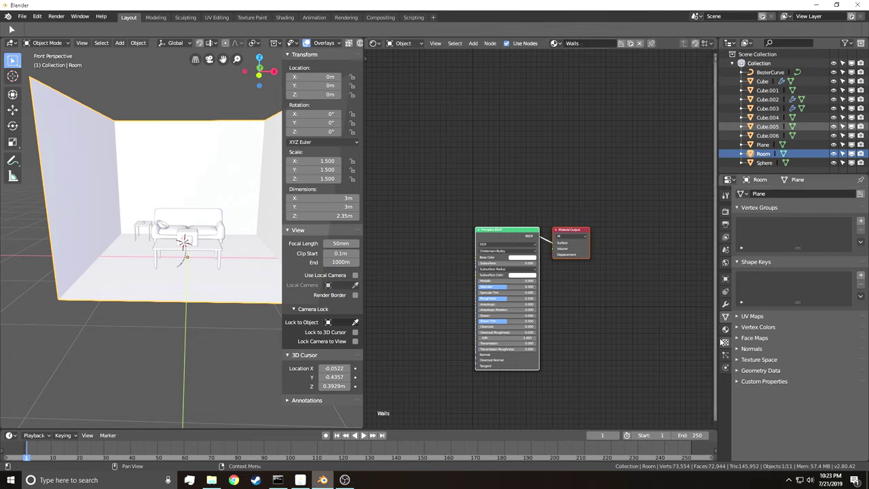
click(725, 330)
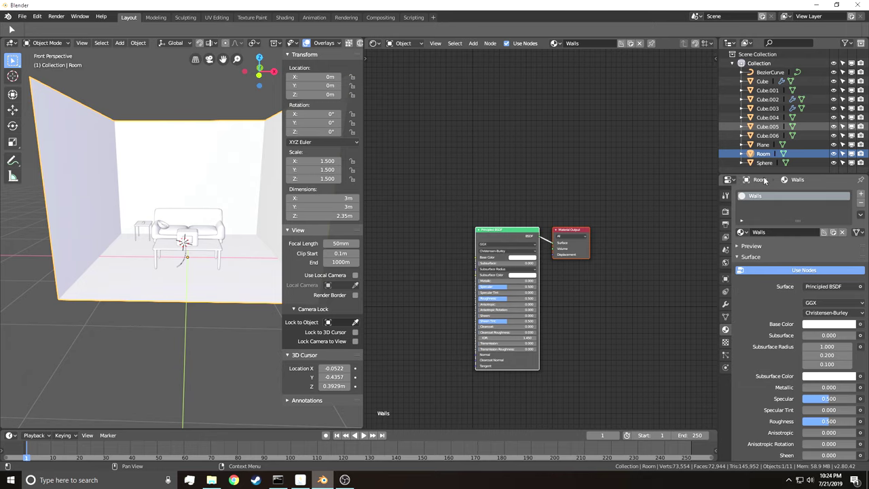
scroll(548, 266, up, 2)
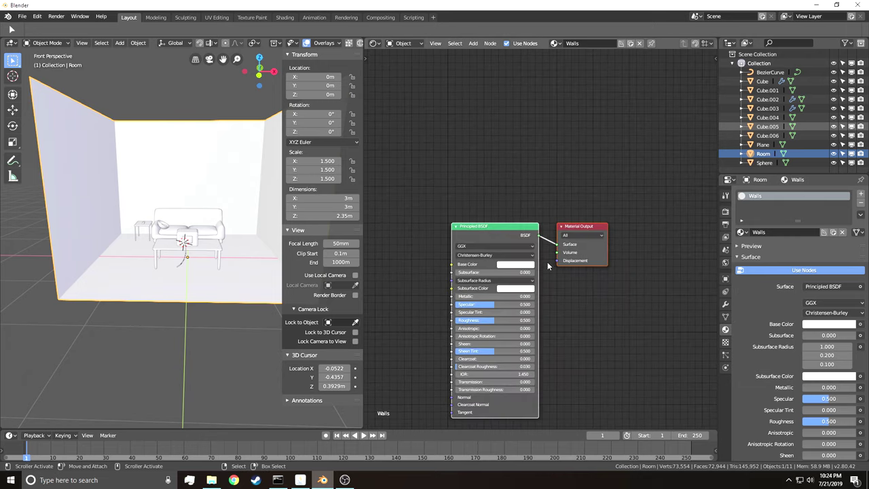
- Switch the 3D viewport to rendered shading and hide its sidebar and toolbar
key(z)
click(182, 193)
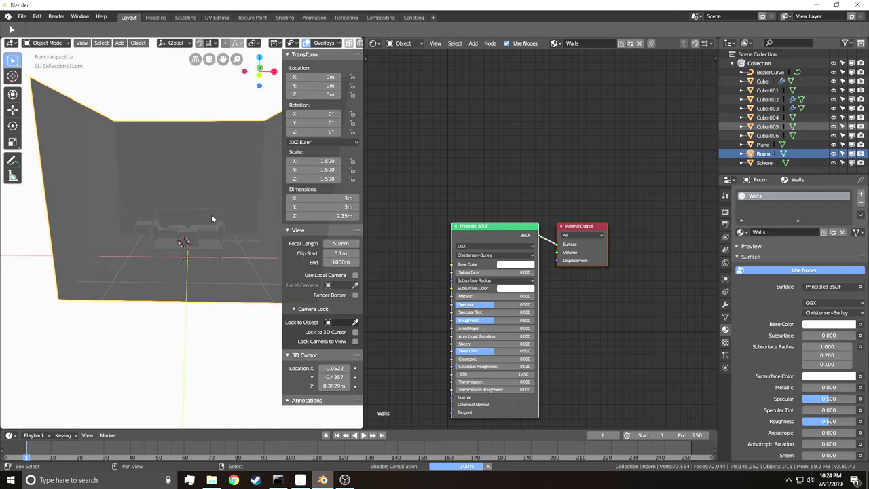
key(shift+grave)
key(w)
click(181, 236)
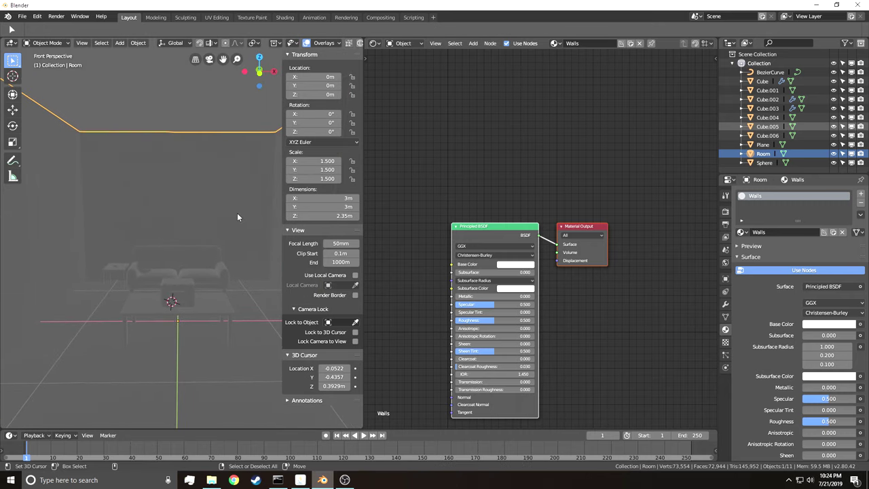
key(n)
key(t)
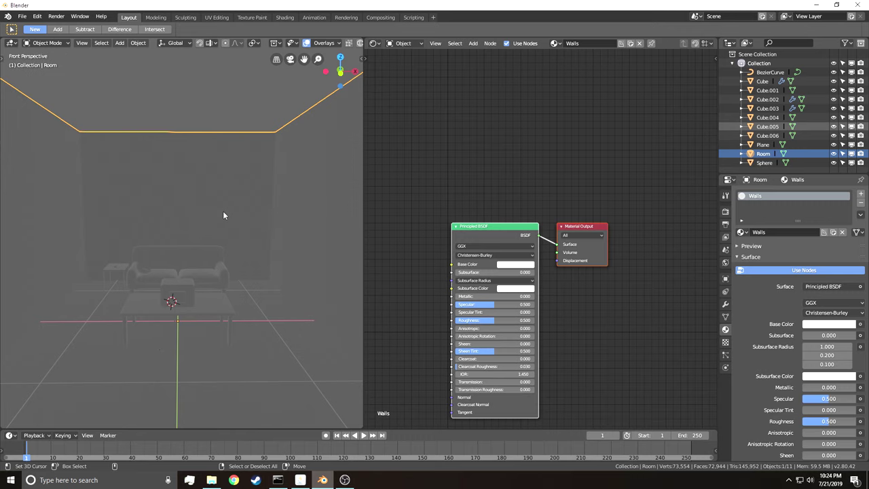
- Set the Walls material's base color to a light blue
key(shift+grave)
key(s)
click(181, 232)
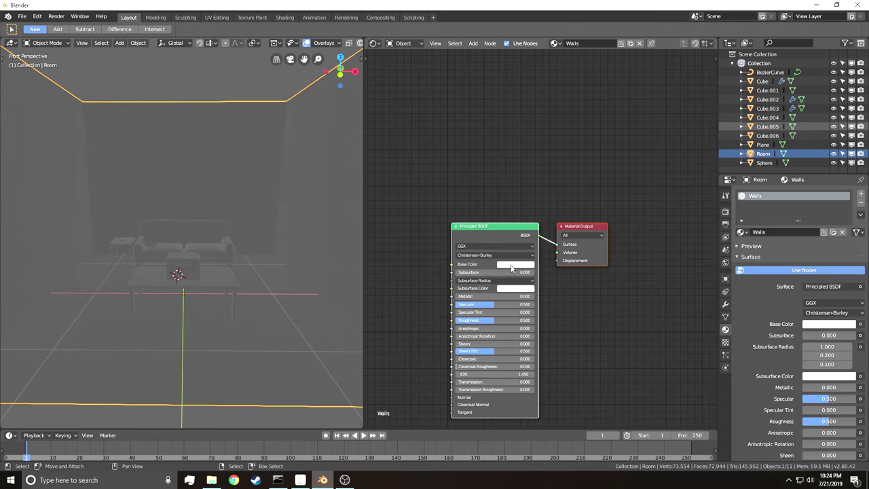
click(515, 264)
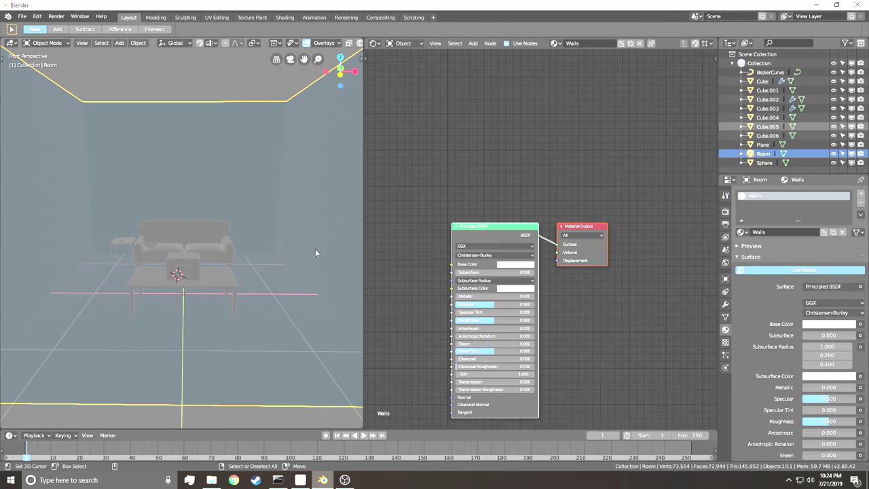
- In Edit Mode, add a second material slot with a new material to the Room and assign it to the floor face
middle_drag(316, 252, 270, 263)
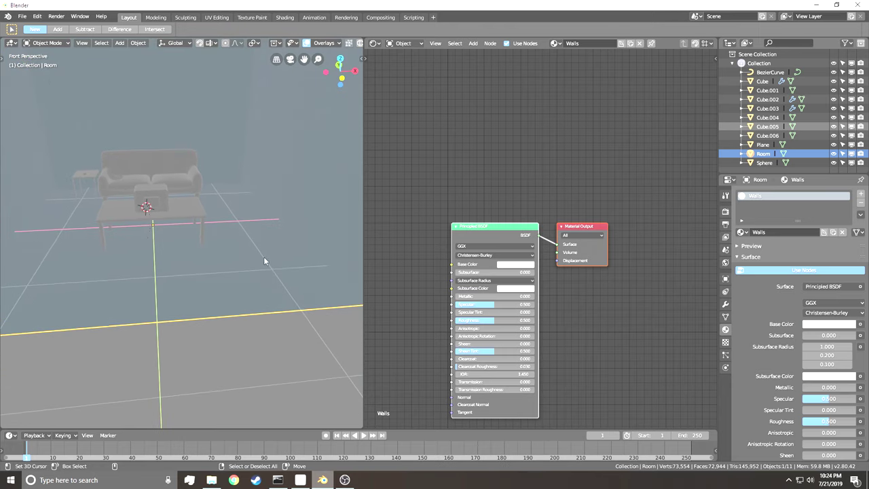
key(Tab)
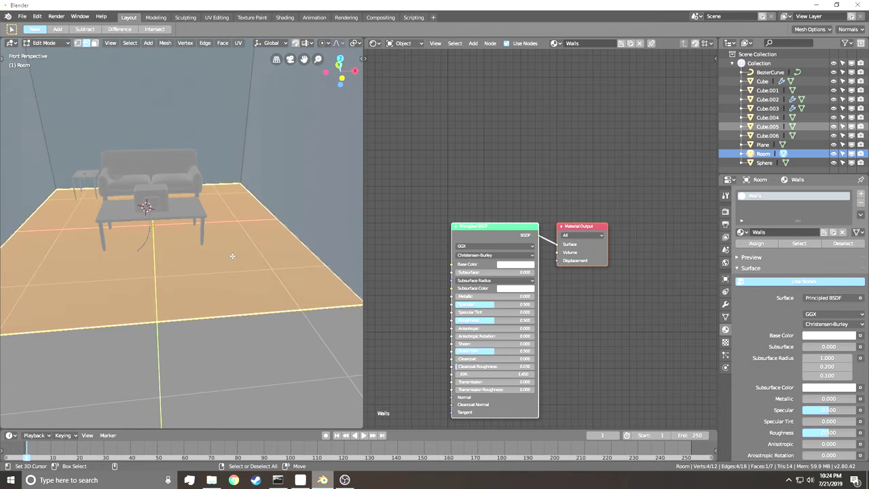
click(862, 197)
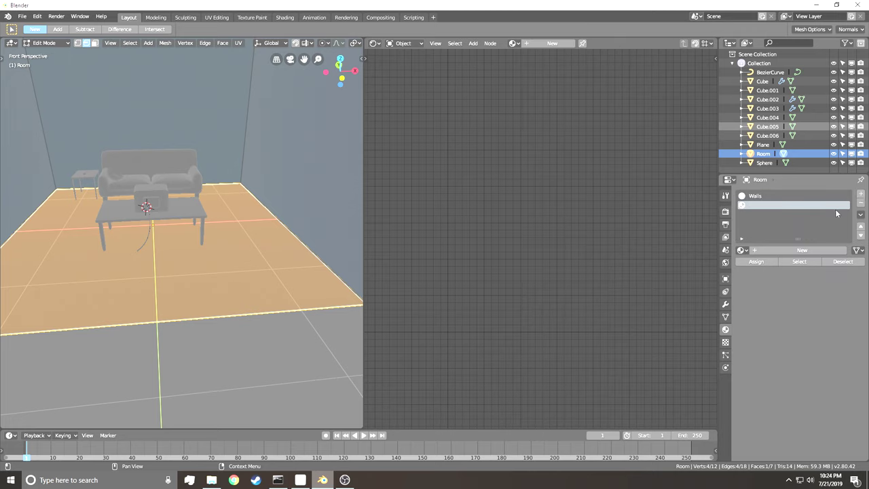
click(761, 251)
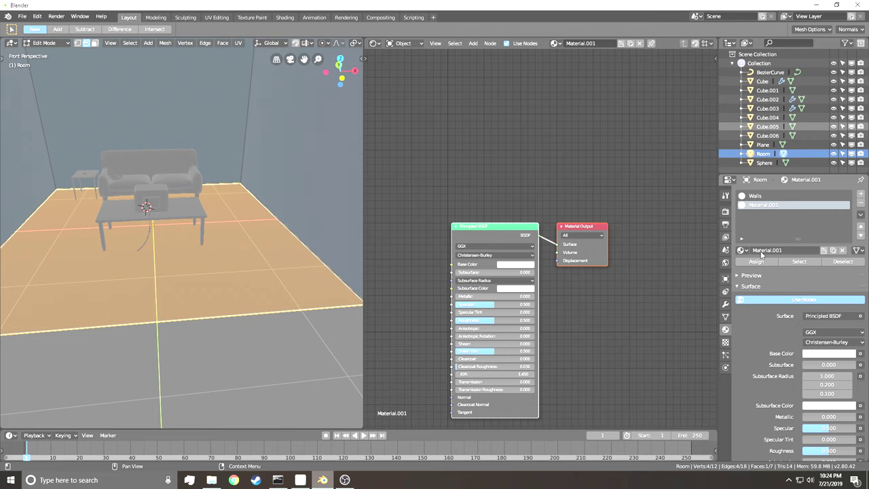
click(758, 263)
key(Tab)
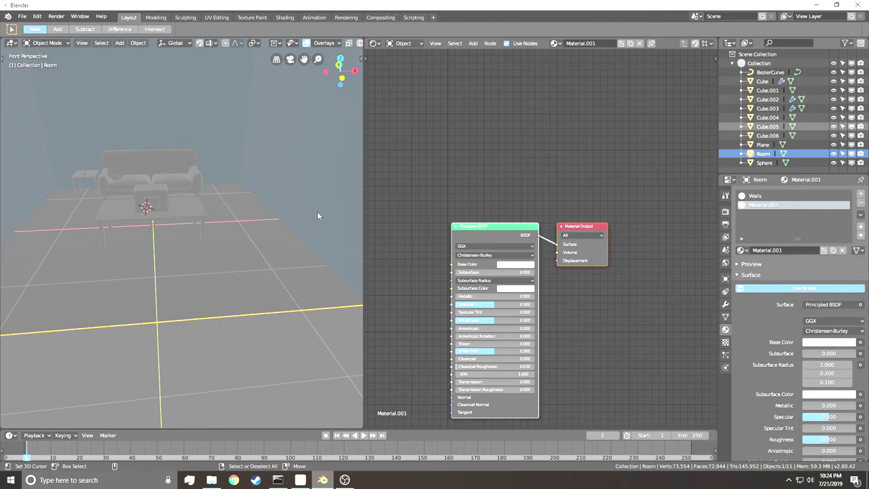
- Rename the Room's second material as Floor
key(shift+grave)
click(182, 233)
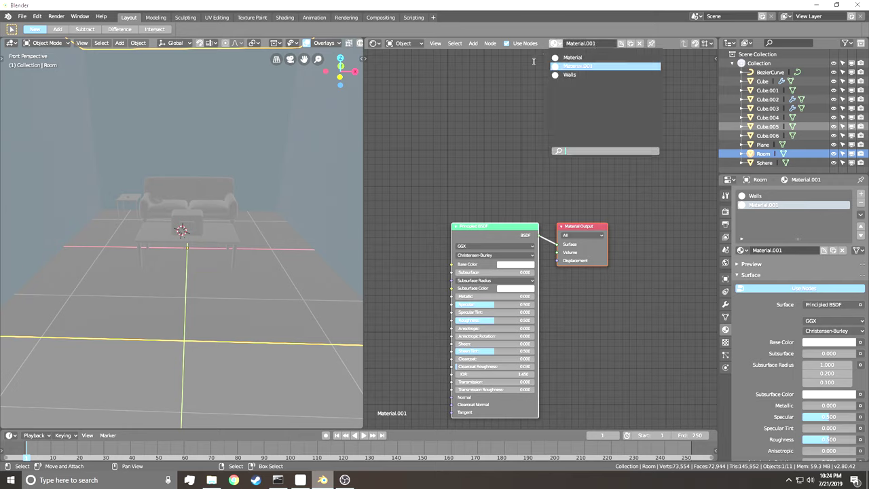
click(596, 43)
text(F)
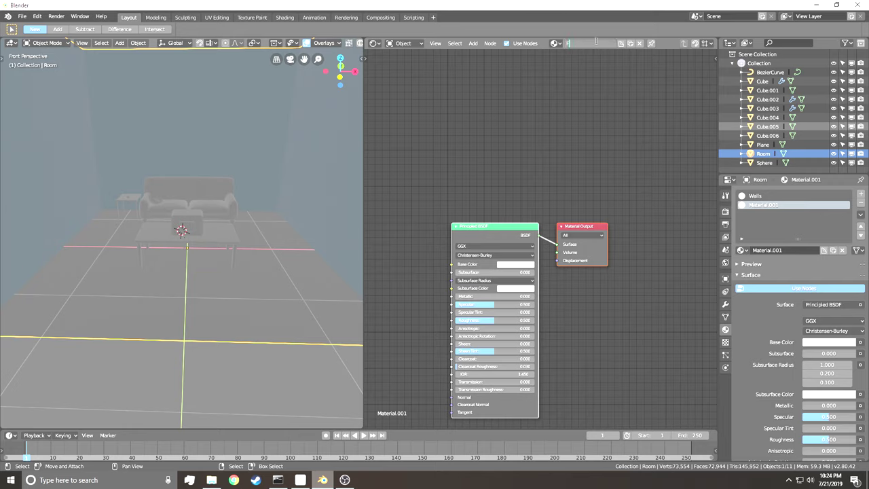
text(loor)
key(Return)
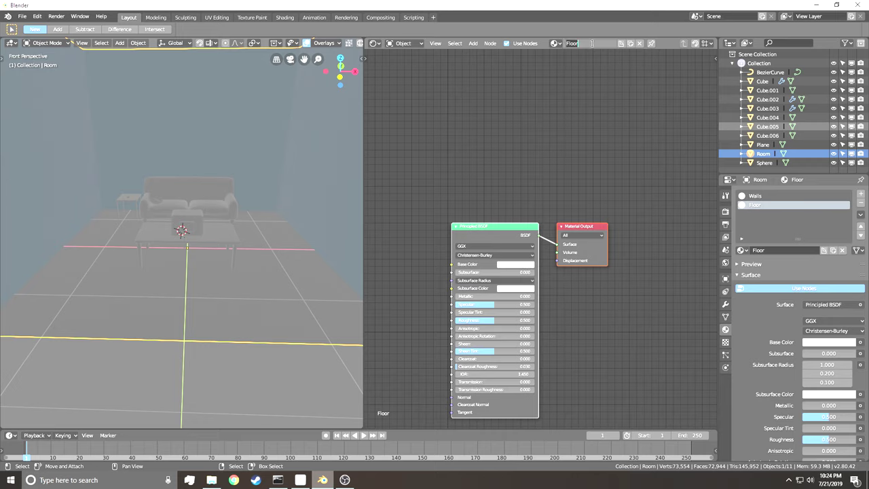
- Set the Floor material's base color to a warm tan with reduced brightness
click(515, 264)
drag(527, 190, 522, 199)
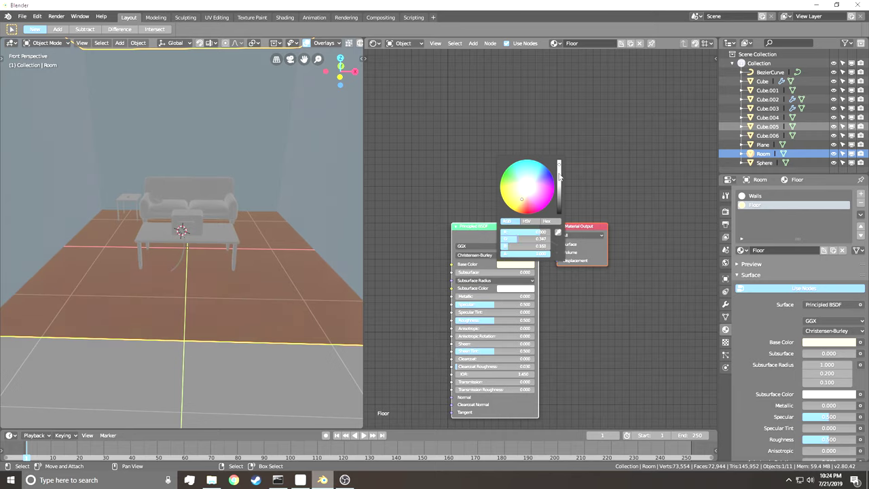
drag(559, 176, 559, 190)
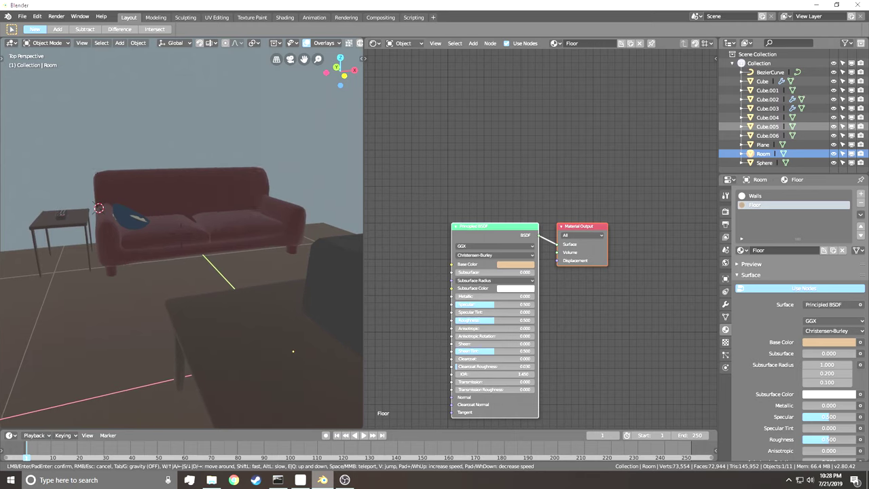
- Turn off the overlays in the 3D viewport
scroll(310, 59, down, 8)
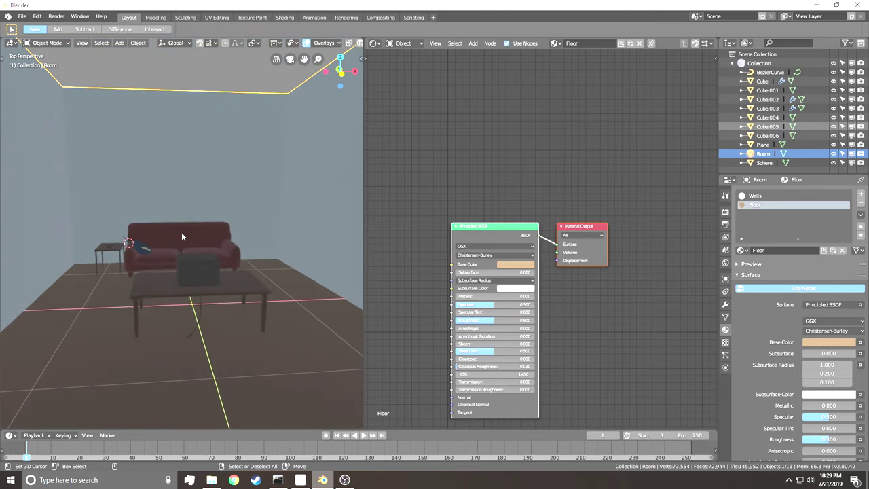
click(307, 43)
right_click(252, 146)
- Add a second material slot to the television, assign it to the screen face in Edit Mode and create a new material in it
key(shift+grave)
key(w)
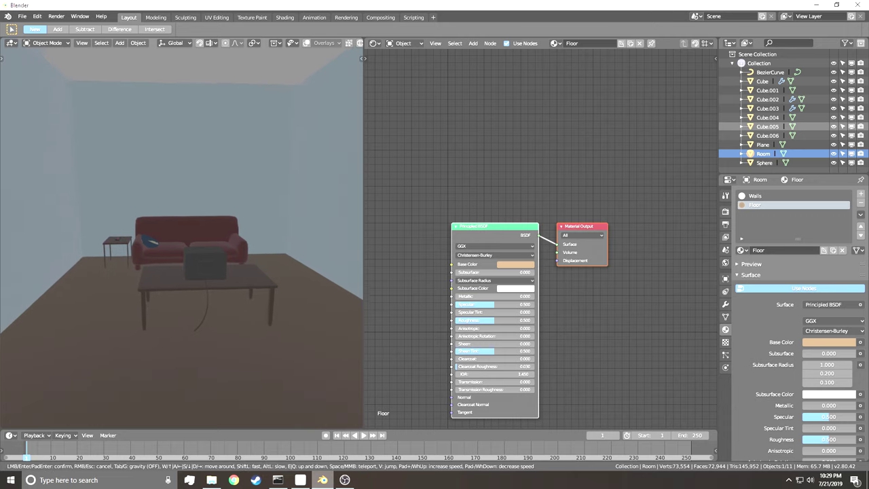
key(w)
key(w)
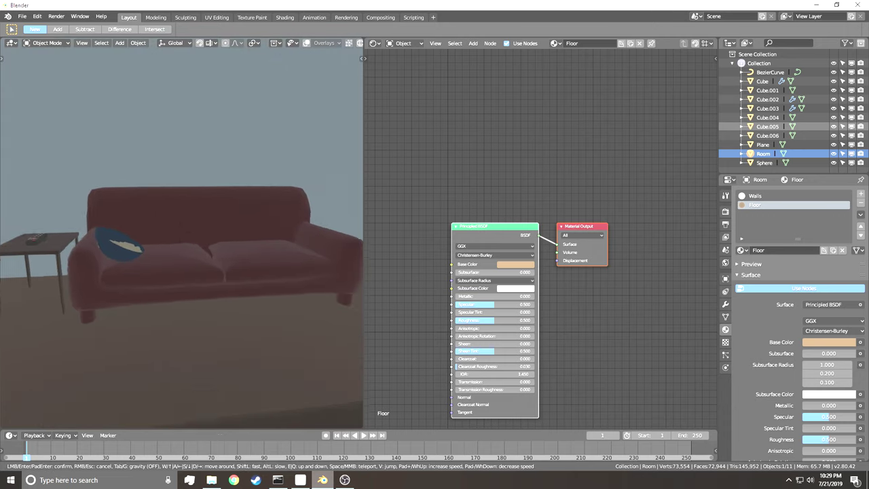
click(182, 233)
right_click(181, 232)
key(Tab)
click(181, 232)
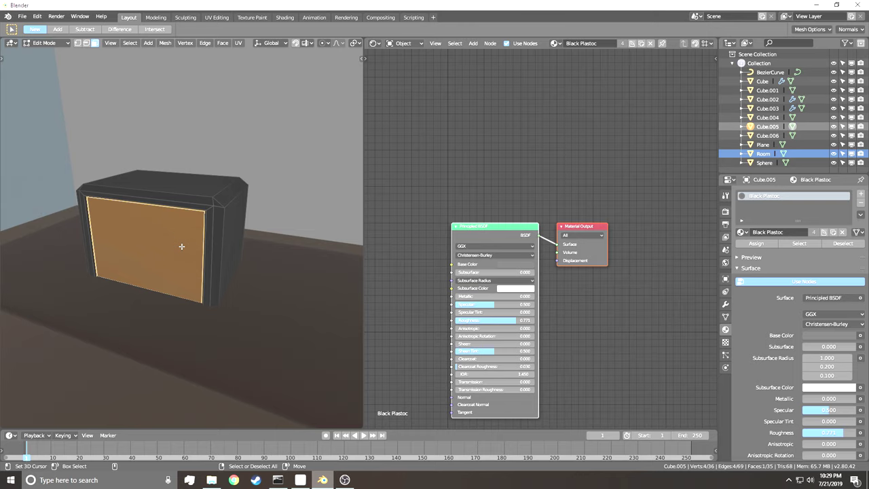
click(861, 193)
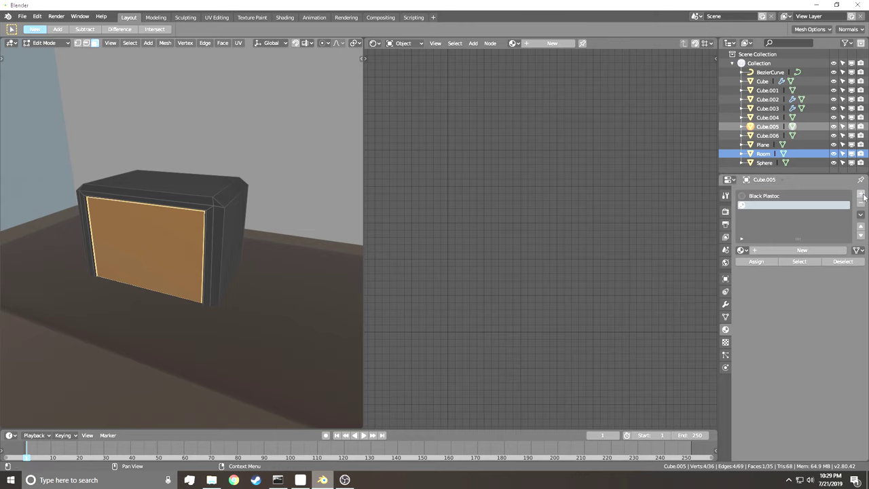
click(756, 262)
key(Tab)
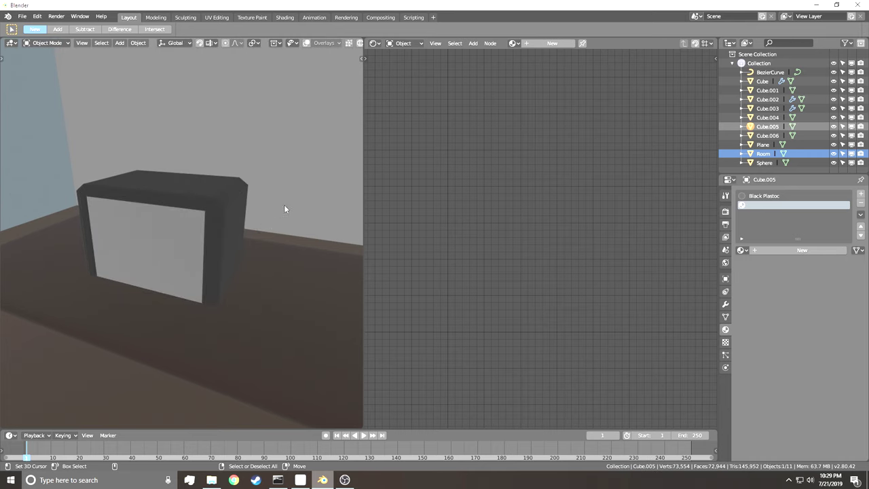
click(763, 250)
- Replace the screen material's Principled BSDF node with an Emission node placed beside the Material Output
click(510, 227)
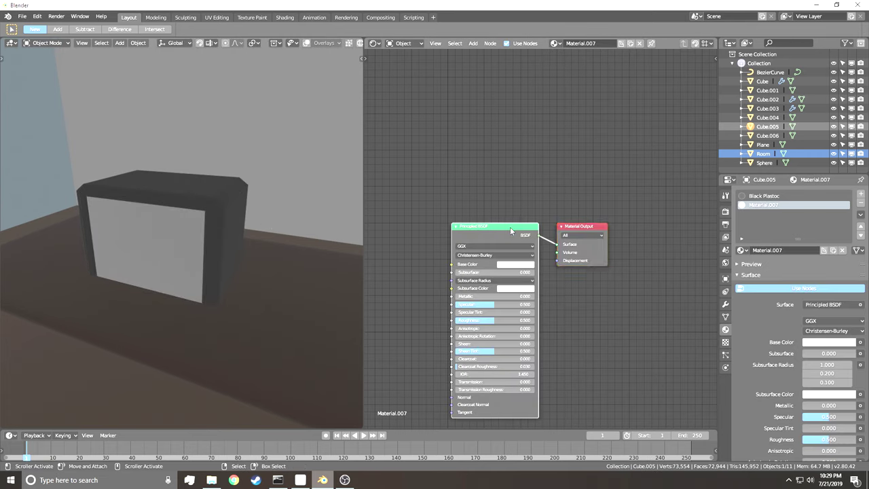
key(x)
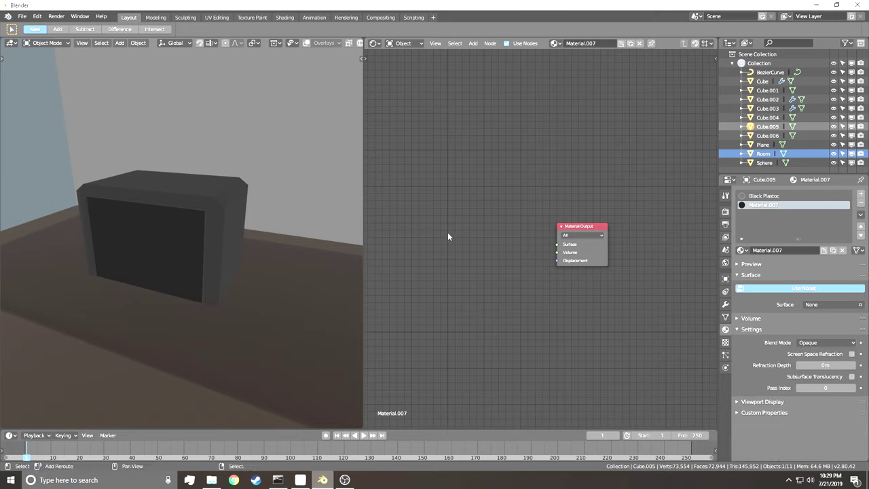
key(shift+a)
click(447, 232)
text(emis)
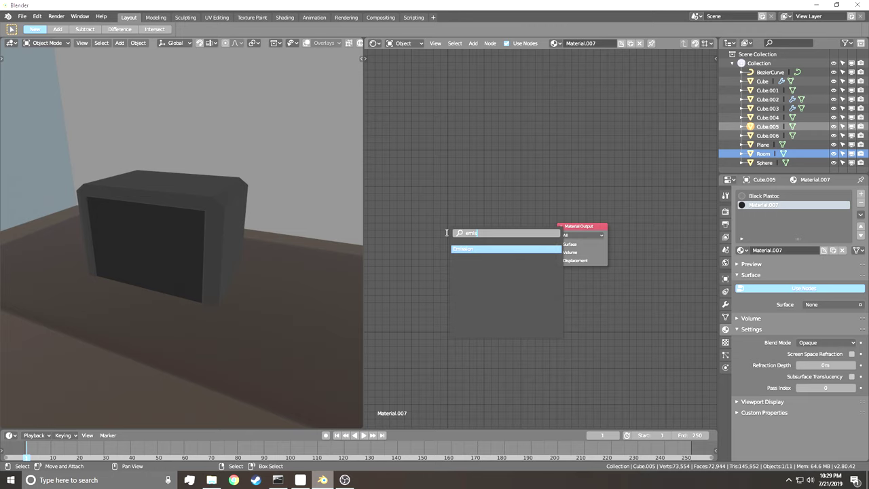
key(Return)
click(449, 236)
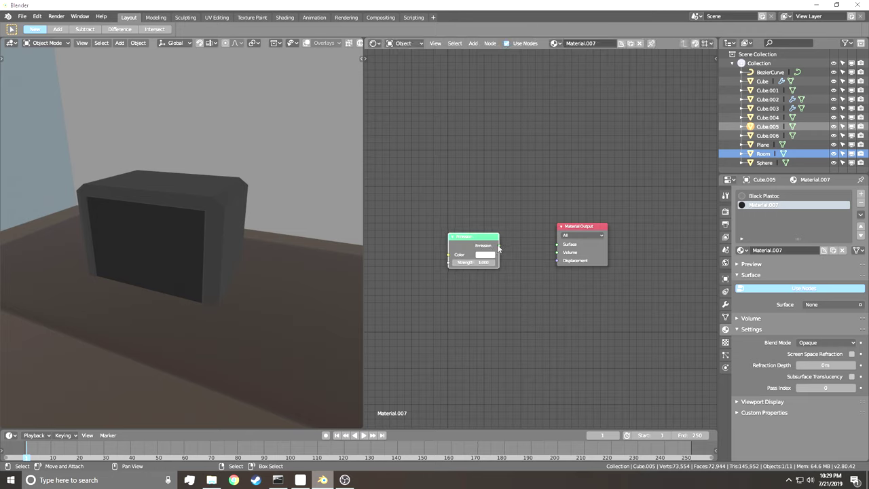
- Connect the Emission node's output to the Surface input of the Material Output for the television screen material
drag(499, 246, 558, 244)
click(305, 239)
middle_drag(301, 240, 229, 235)
click(190, 254)
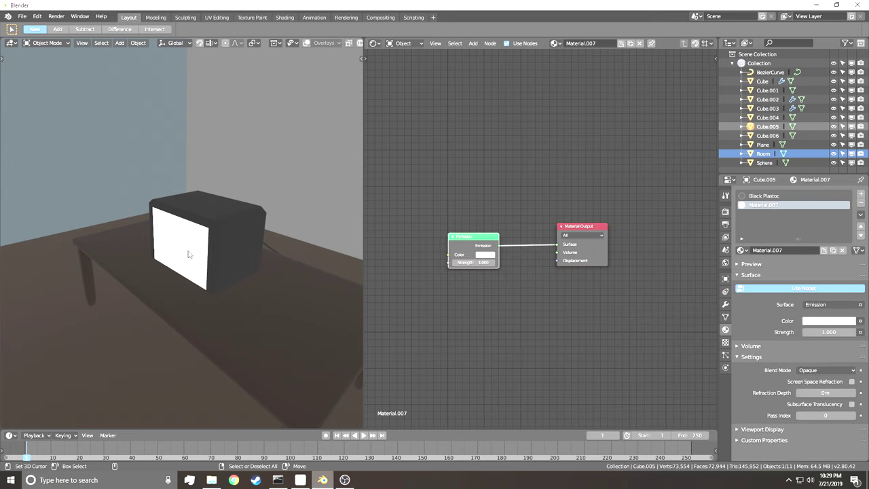
- Change the render engine from Eevee to Cycles, with the view facing the sofa from behind the television
key(shift+grave)
key(s)
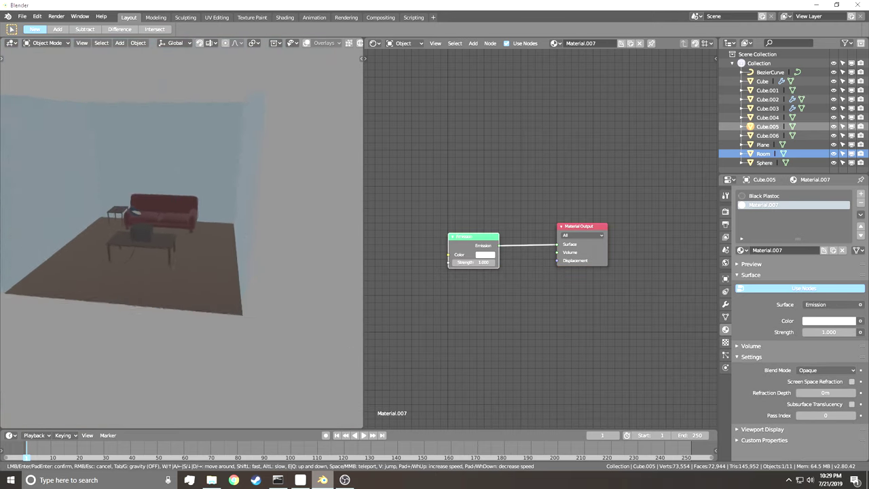
key(w)
key(s)
click(182, 233)
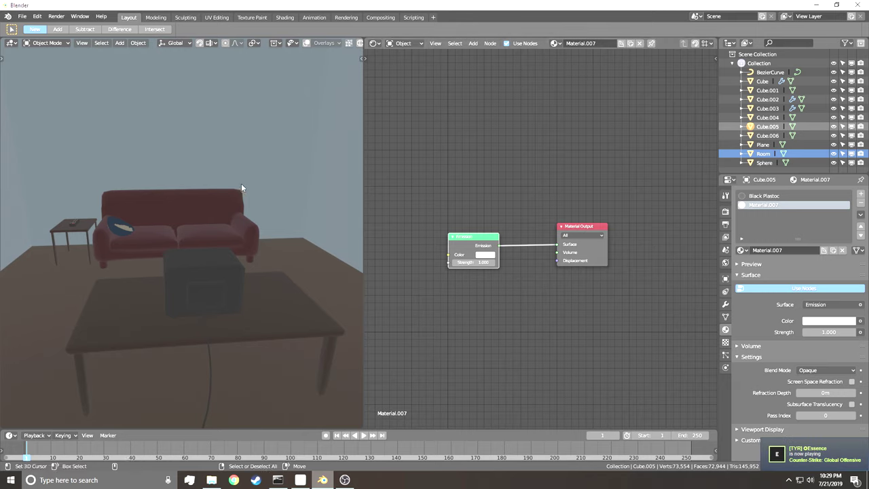
click(725, 213)
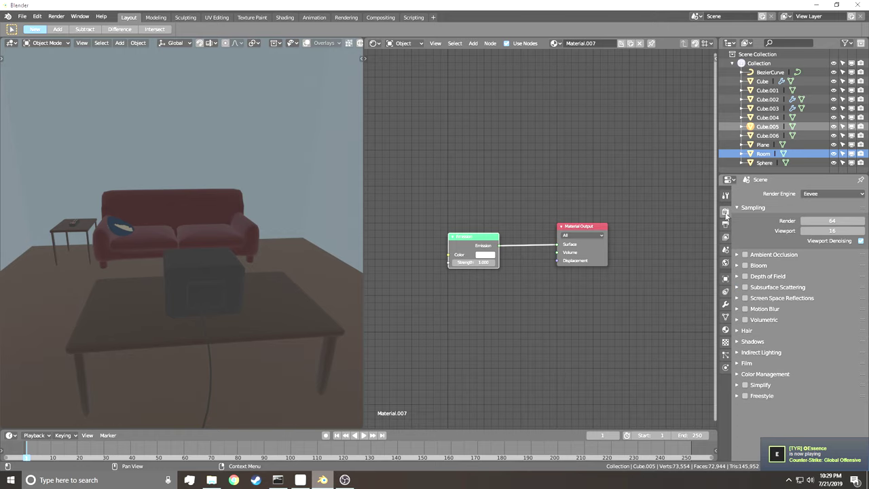
click(812, 194)
click(825, 165)
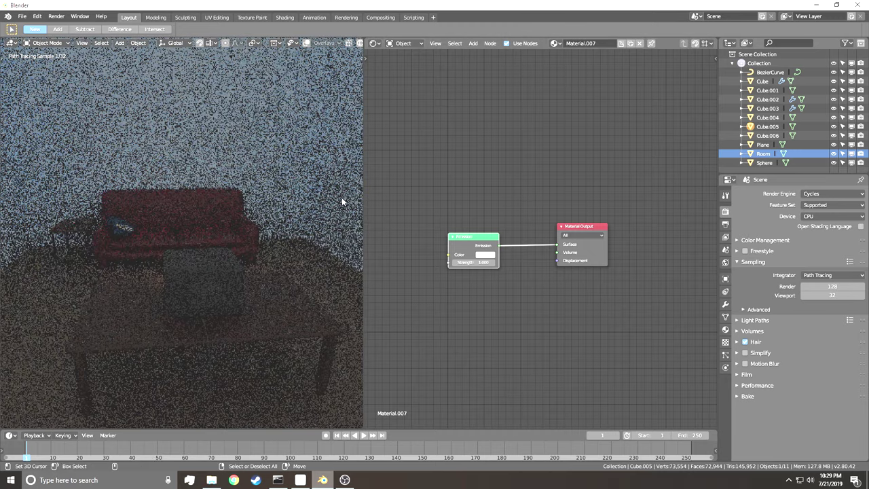
middle_drag(254, 199, 181, 232)
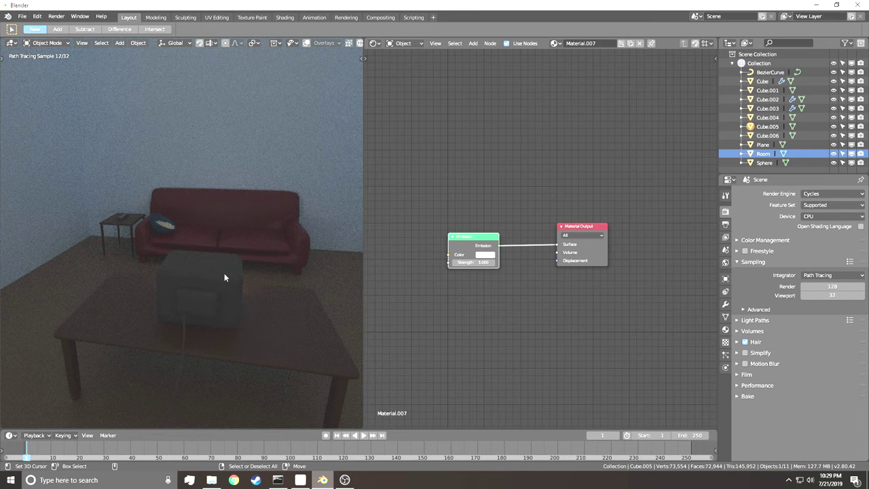
- Set the screen material's emission strength to 10 and tint its emission color slightly blue
click(475, 262)
text(10)
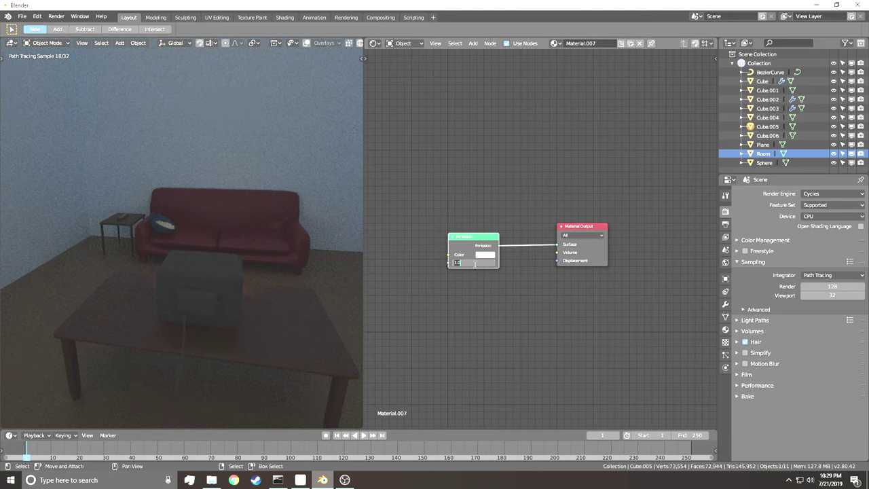
key(Return)
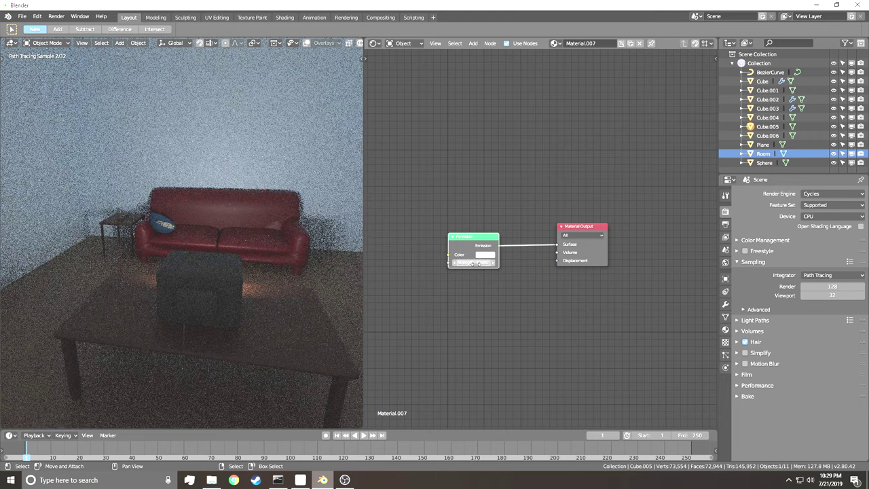
click(486, 256)
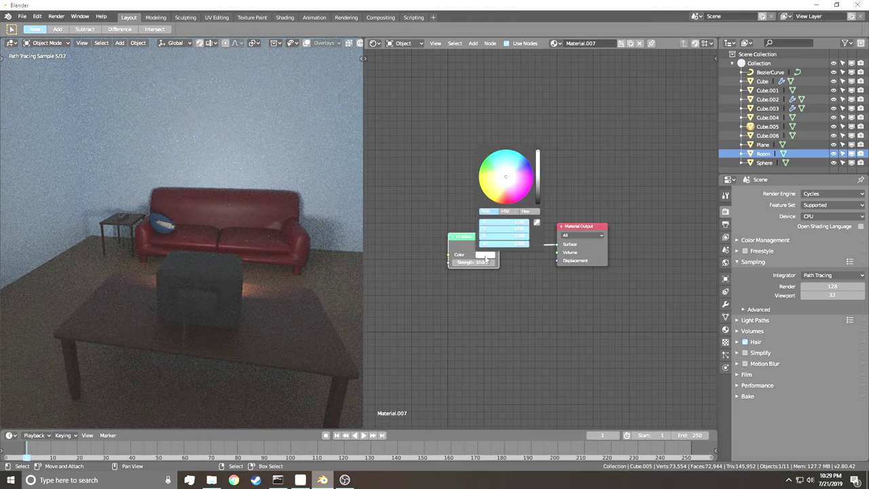
click(510, 172)
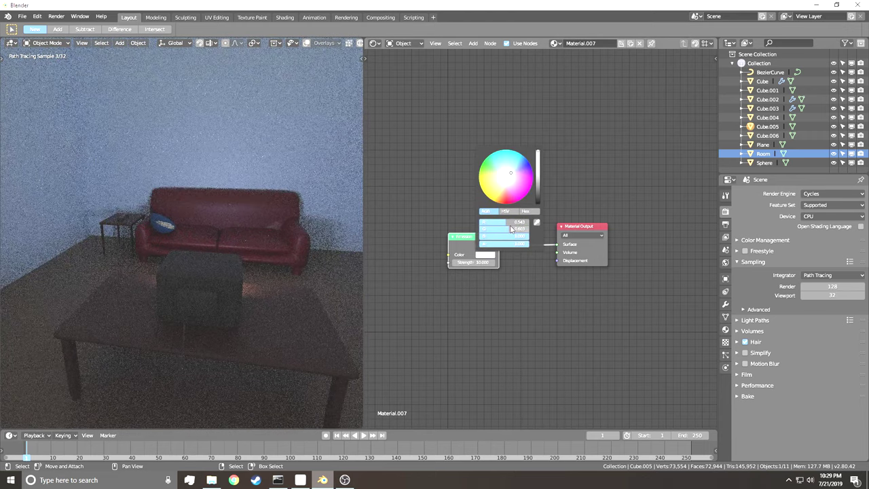
- Try a fully saturated blue screen glow by setting the emission color's red and green values to 0
click(509, 221)
text(0)
key(Tab)
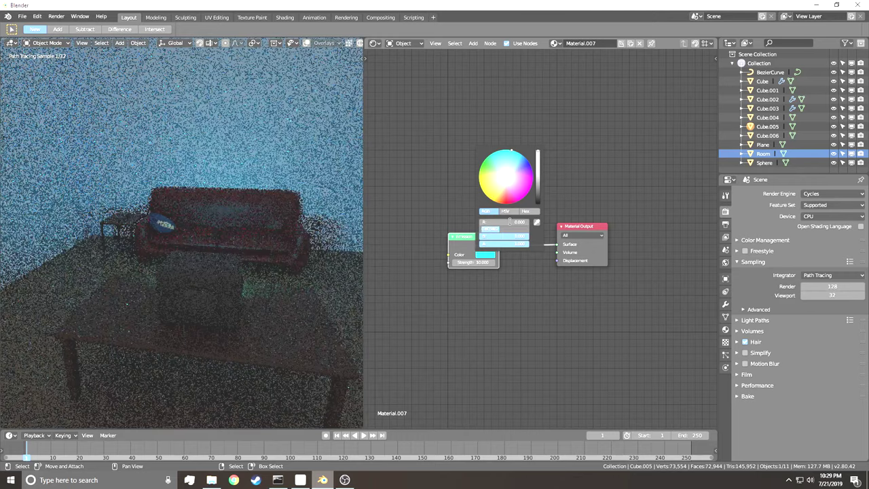
text(0)
key(Tab)
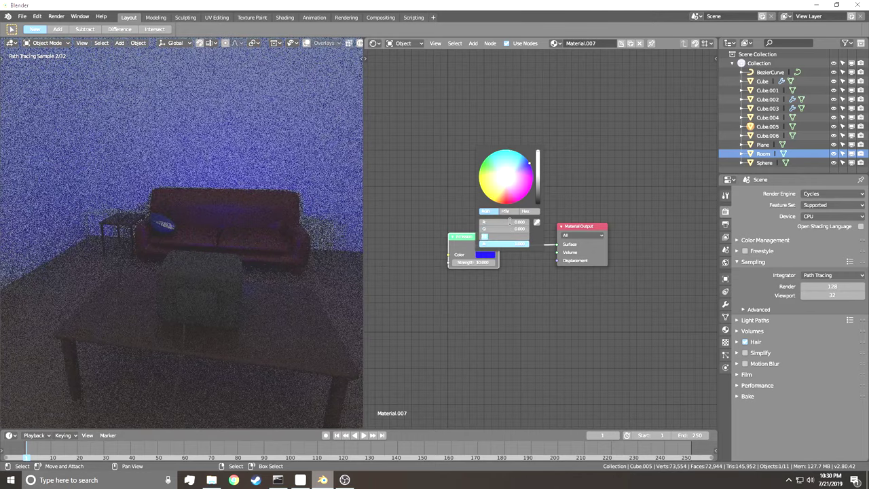
- Desaturate the screen's emission color to a pale blue on the color wheel
click(530, 165)
drag(530, 164, 515, 169)
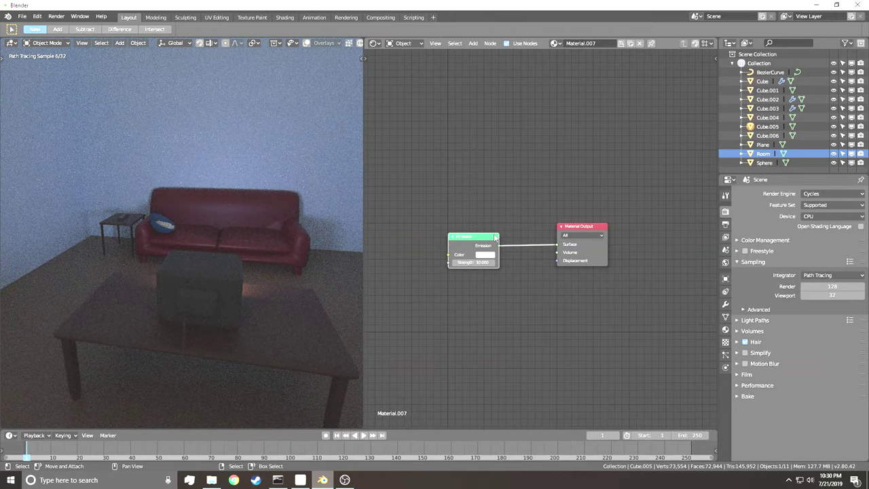
middle_drag(243, 217, 182, 232)
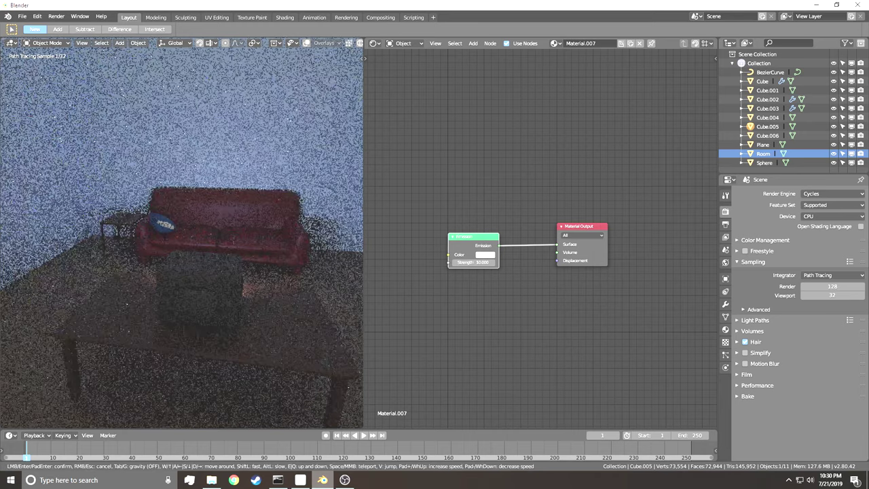